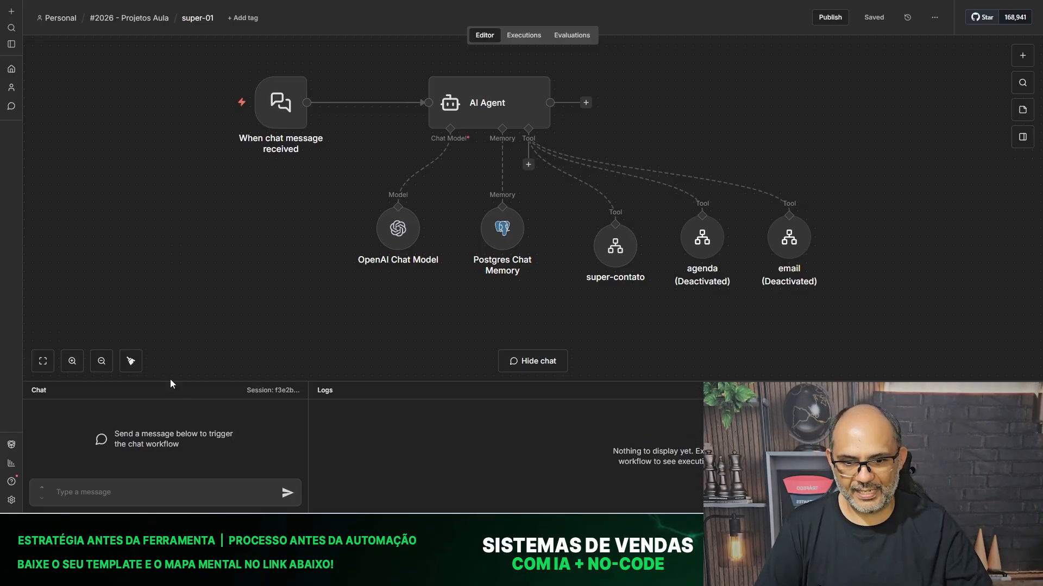
Enlarge the chat area and send the greeting 'oi' to the agent.
drag(176, 388, 190, 295)
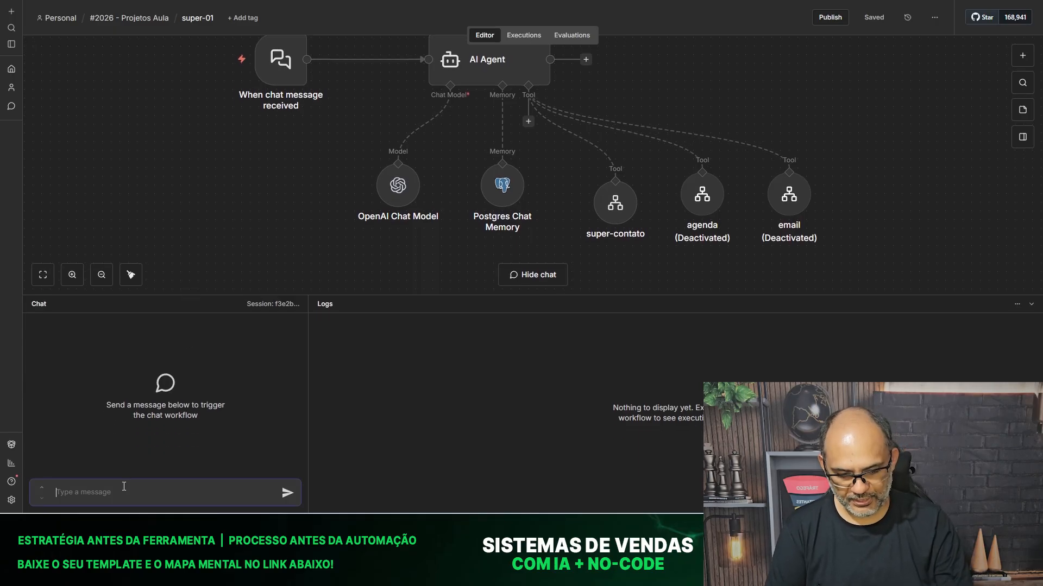
text(oi)
key(Return)
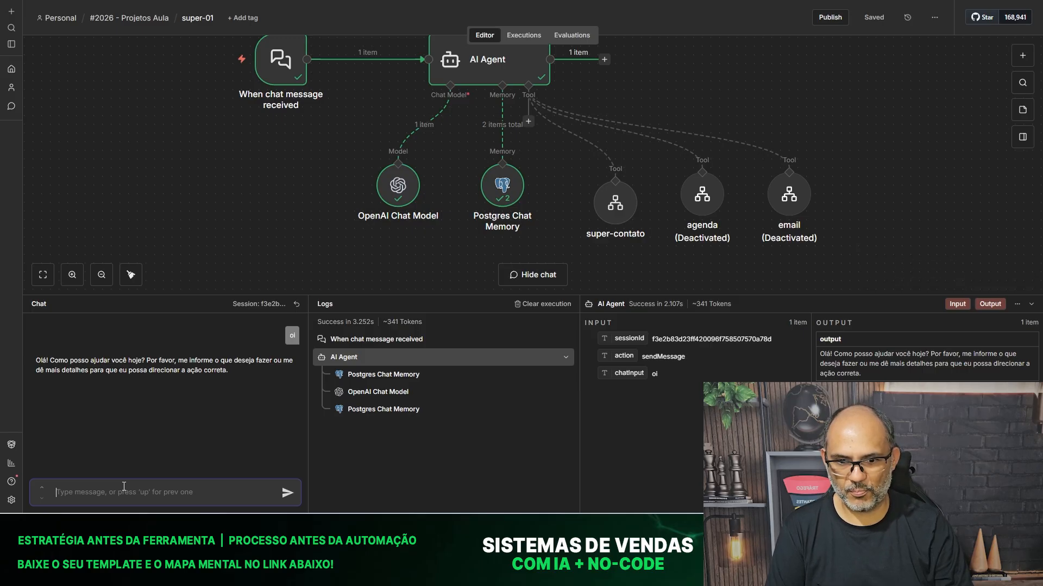
Draft a request to create a user, giving their name, phone, e-mail and the role 'agente de ferias'.
text(eu que r)
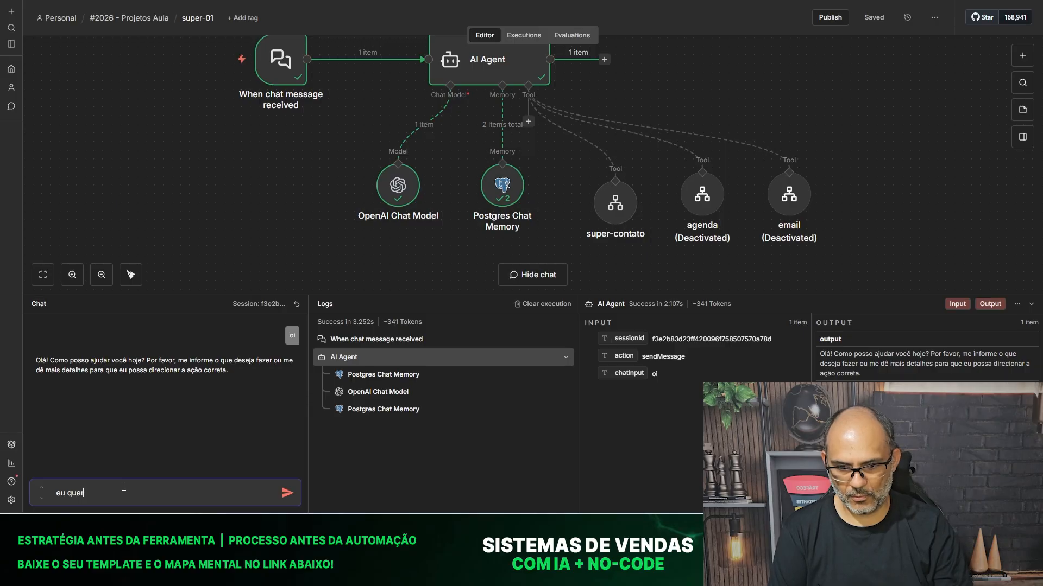
text(o atualizar um)
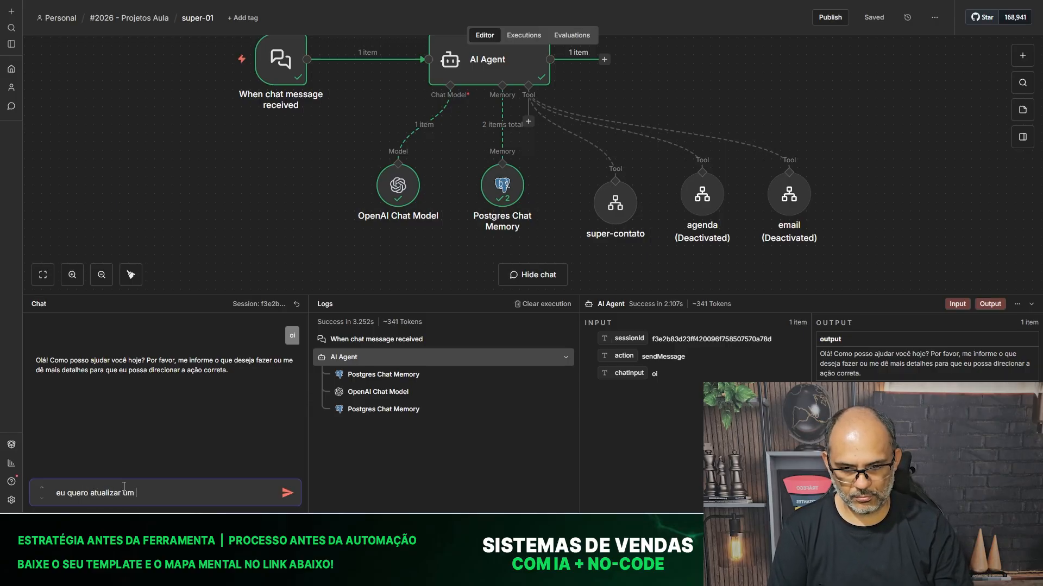
key(BackSpace)
key(BackSpace)
key(BackSpace)
key(BackSpace)
key(BackSpace)
key(BackSpace)
key(BackSpace)
key(BackSpace)
key(BackSpace)
key(BackSpace)
key(BackSpace)
key(BackSpace)
key(BackSpace)
text(criar um usu)
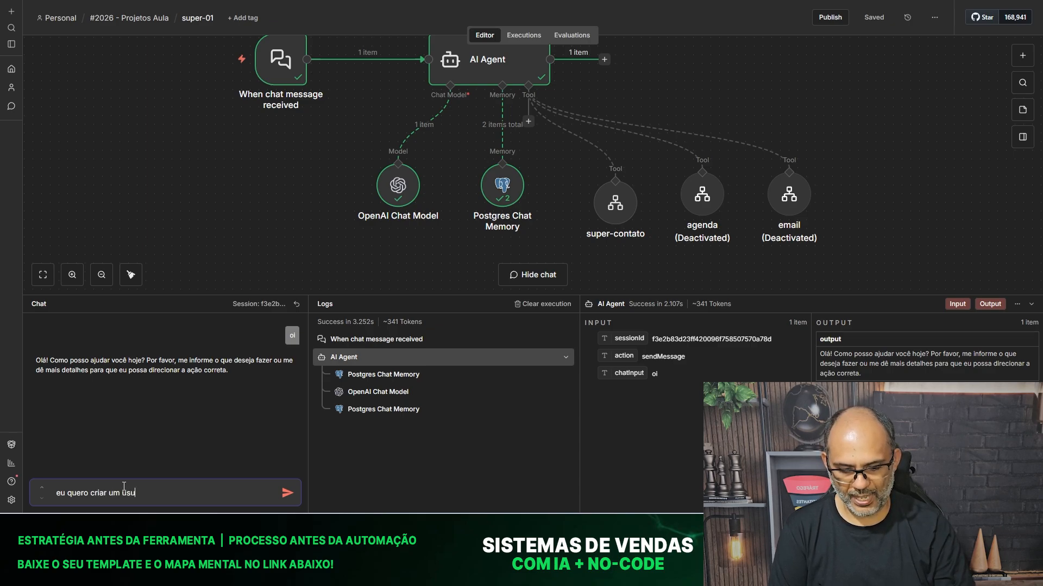
text(ário chamdo)
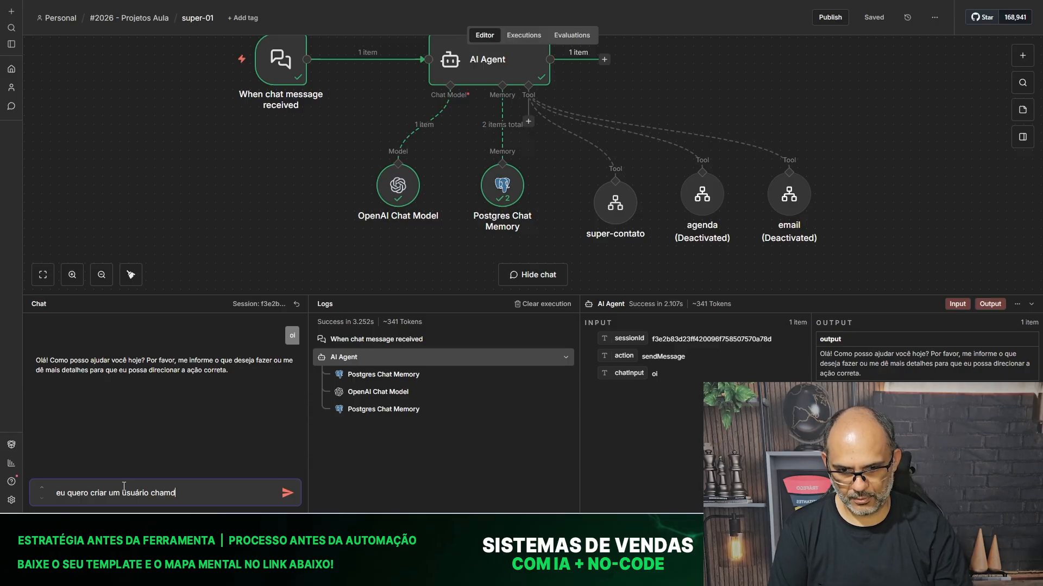
key(BackSpace)
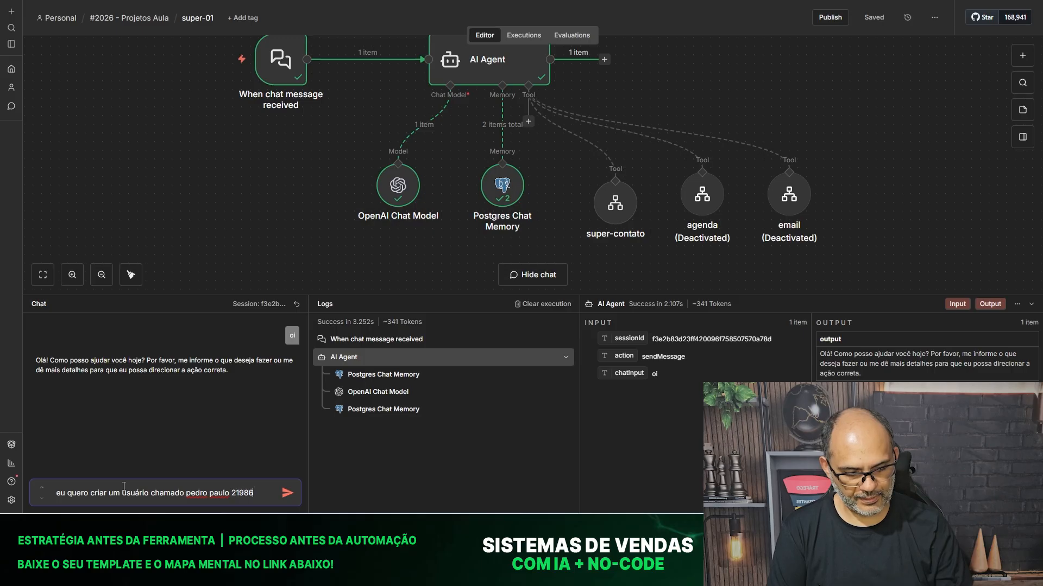
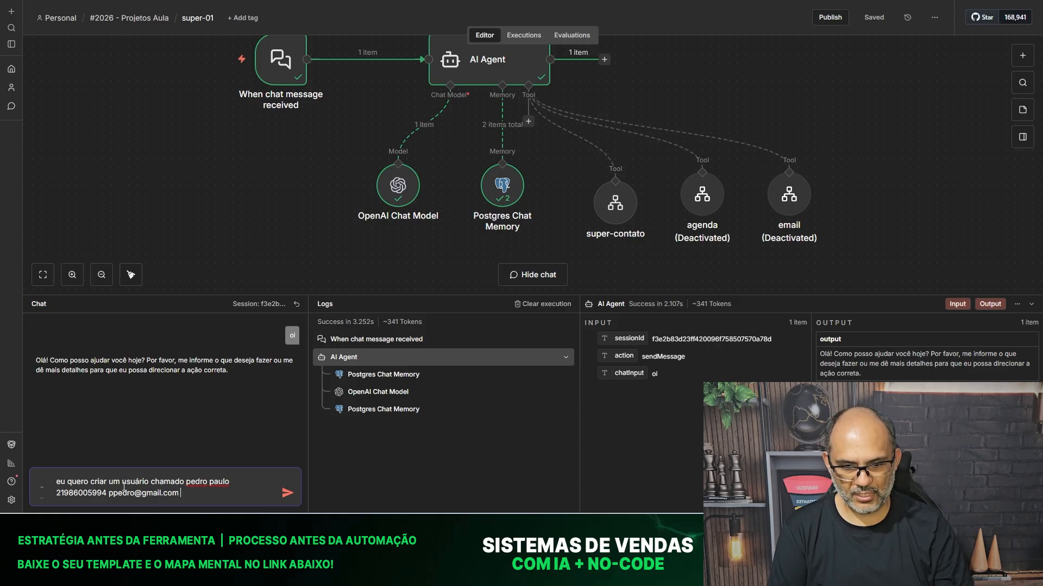
text(// a função dele é um a)
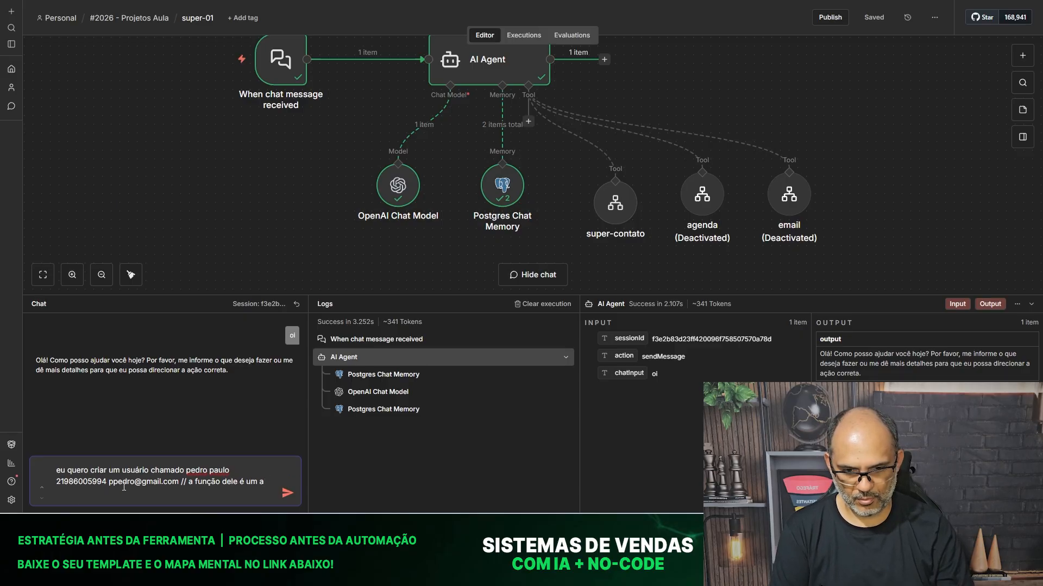
text(gente de)
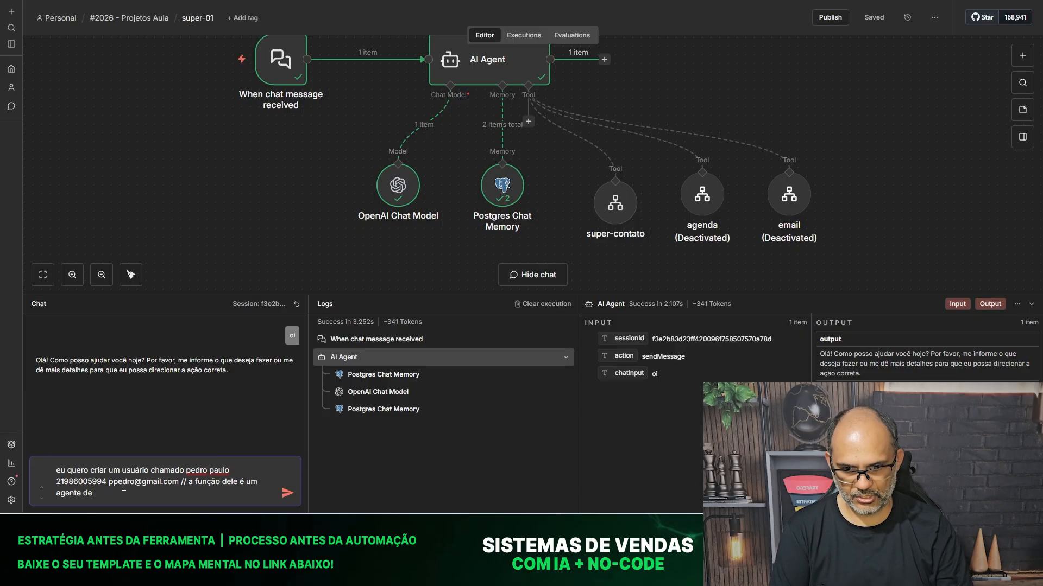
text( ferias)
Send the vacation-agent user request, let the agent call super-contato, and open that sub-workflow.
key(Return)
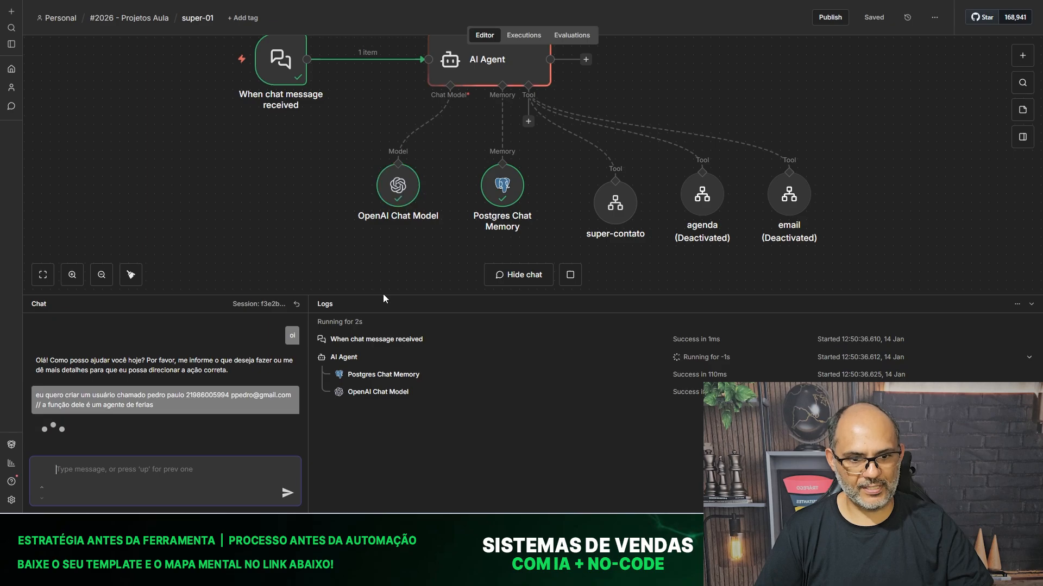
drag(382, 295, 397, 382)
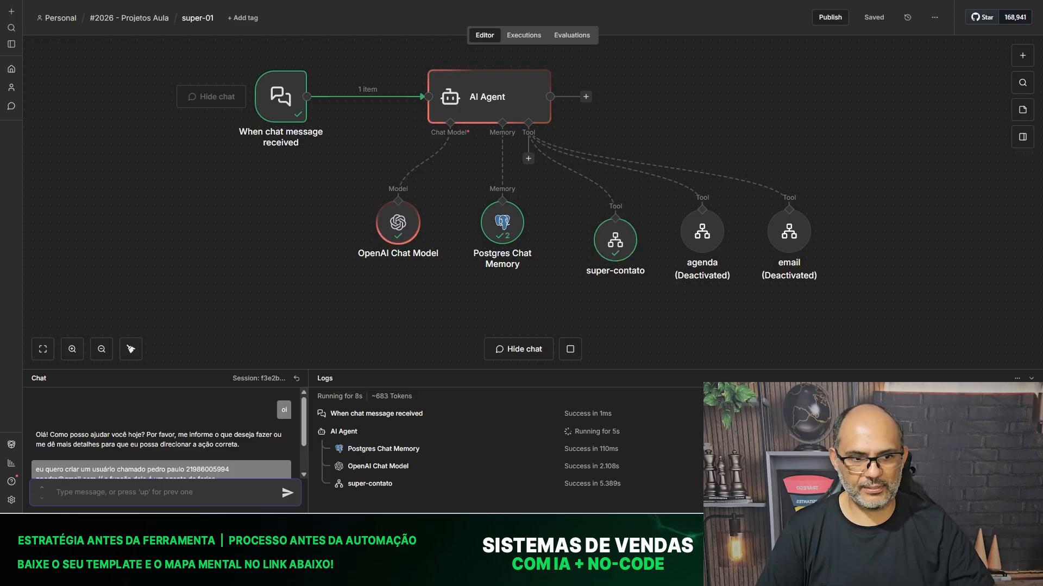
click(71, 0)
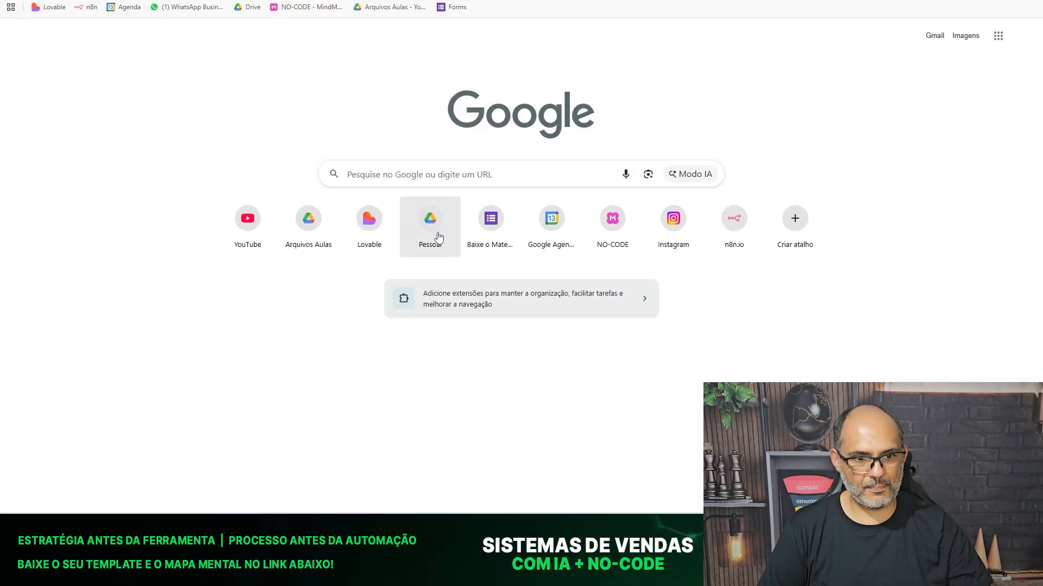
Open the contatos spreadsheet from the class files in Google Drive.
click(295, 235)
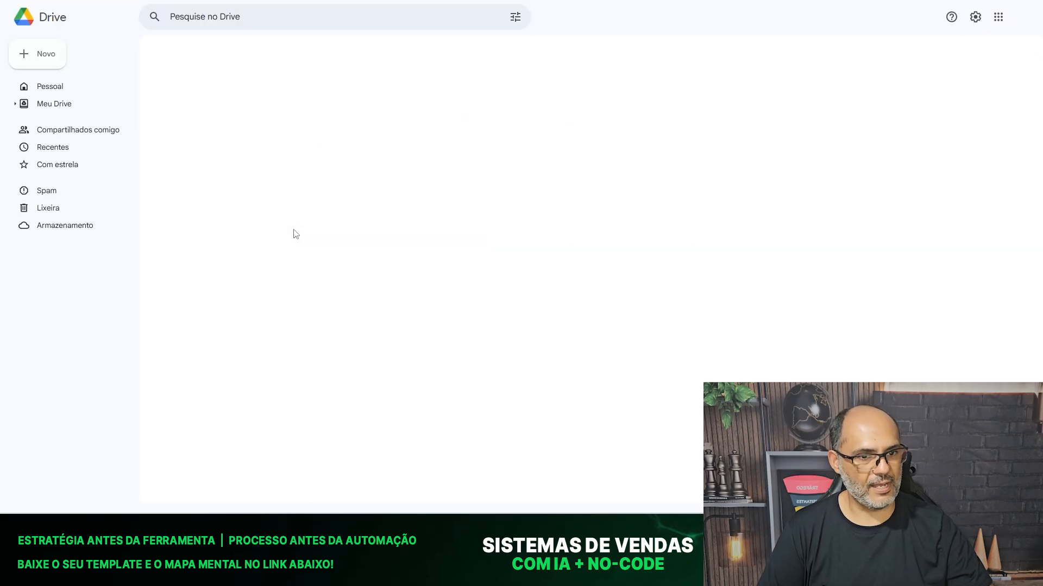
click(280, 238)
double_click(280, 235)
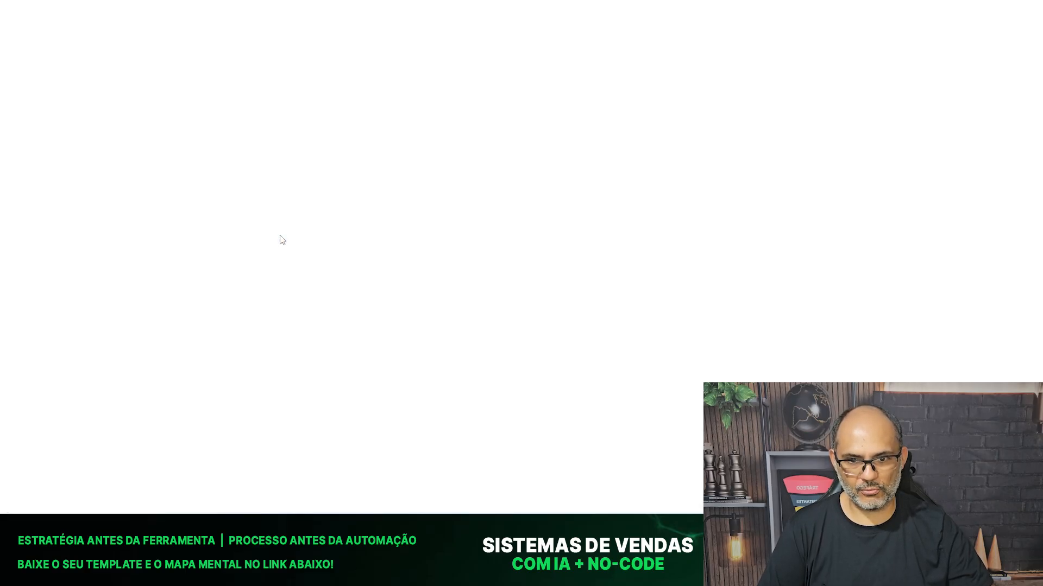
Check the new contact row's name, e-mail, WhatsApp number and role cells.
click(62, 123)
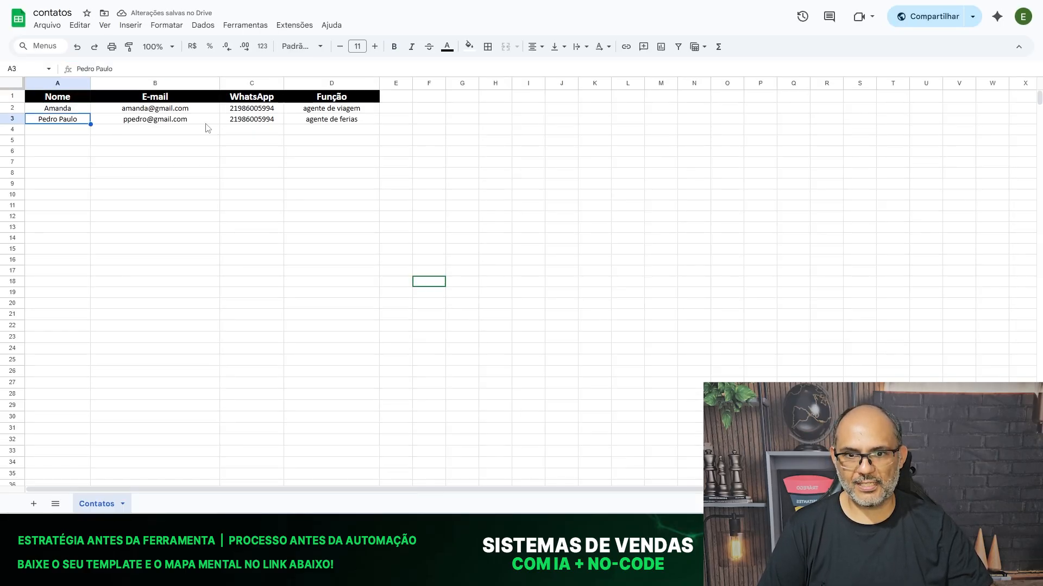
click(142, 121)
click(44, 120)
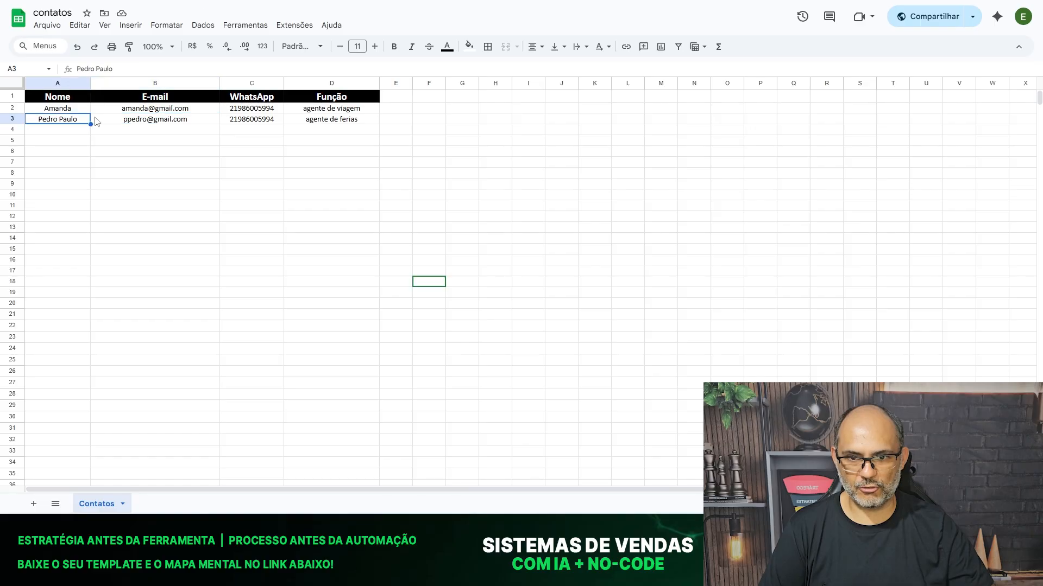
click(159, 120)
click(257, 122)
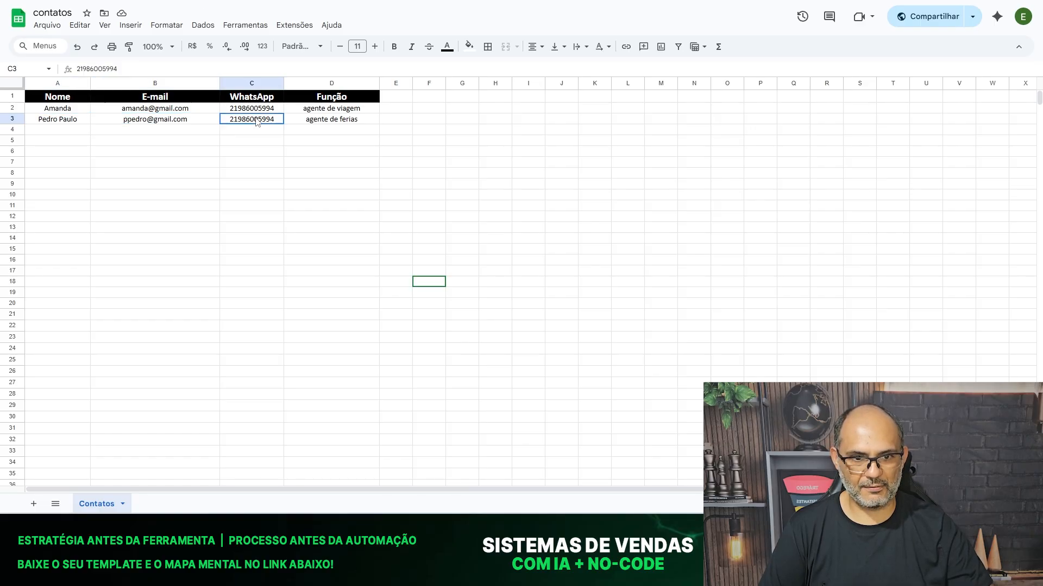
click(351, 121)
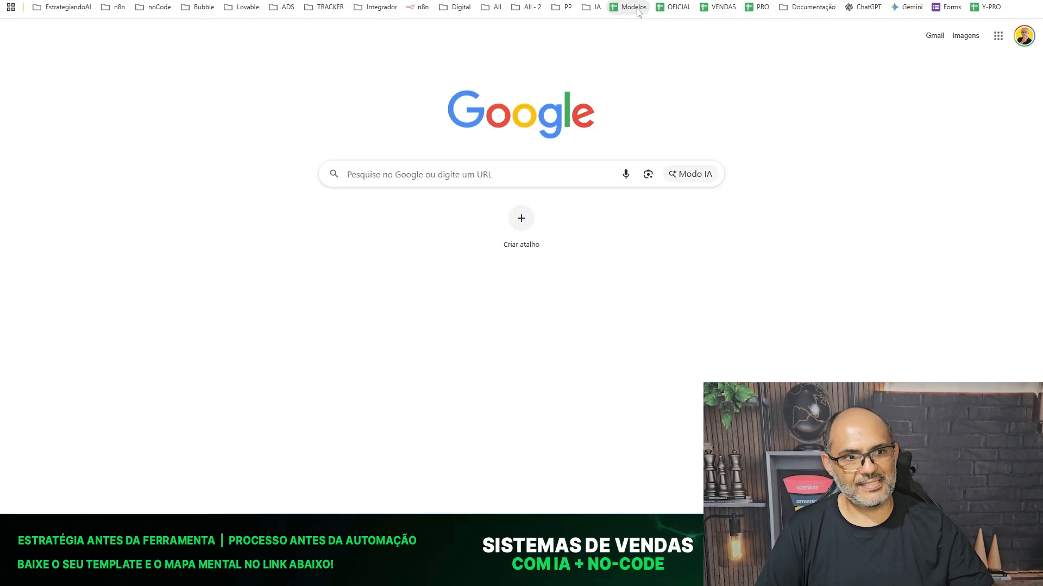
Open MODELOS - ALL, review TUR-01's WhatsApp and favourite region columns, then view TUR-02.
click(633, 7)
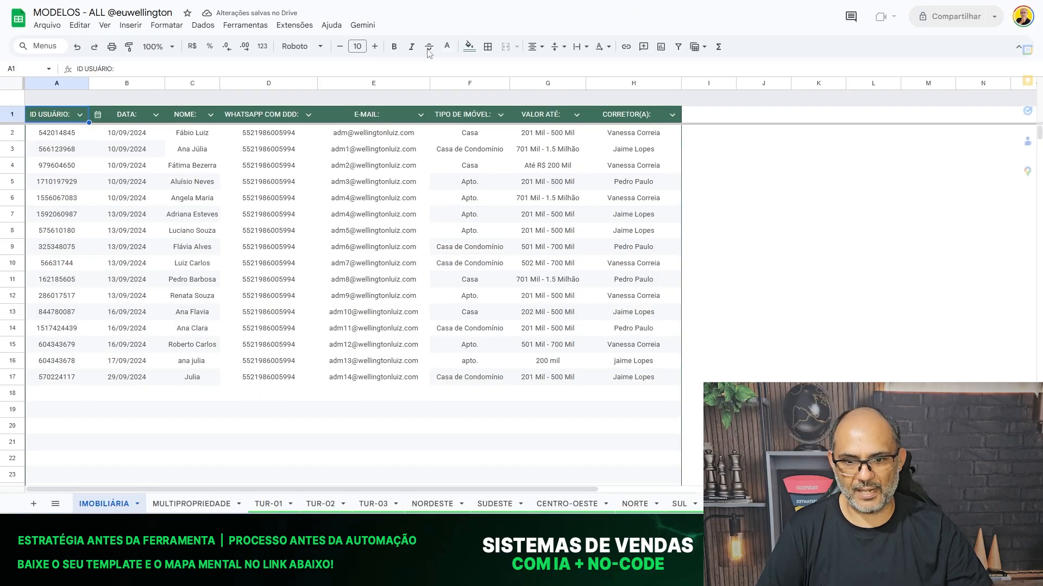
click(268, 506)
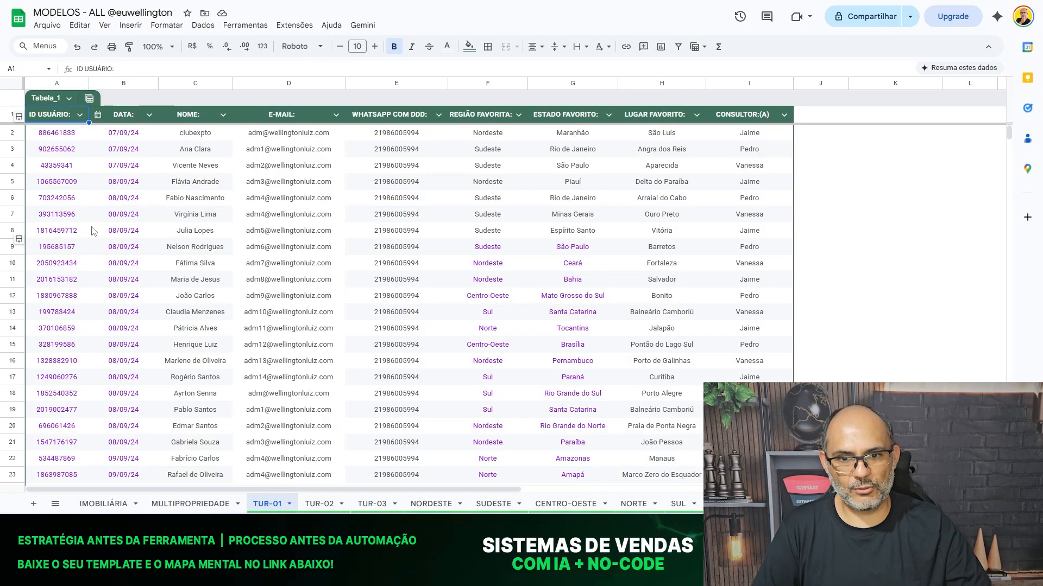
click(395, 135)
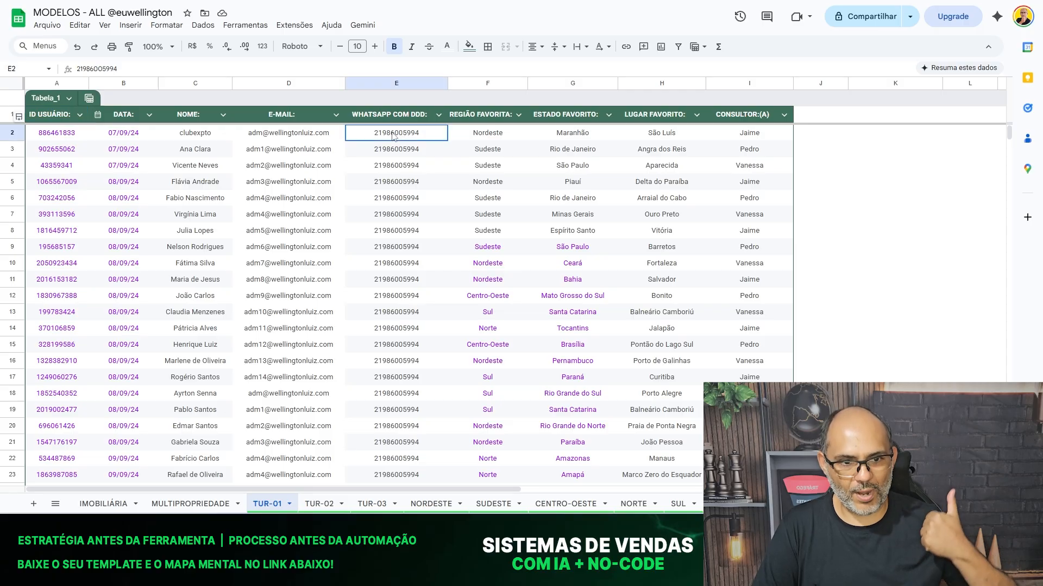
click(483, 137)
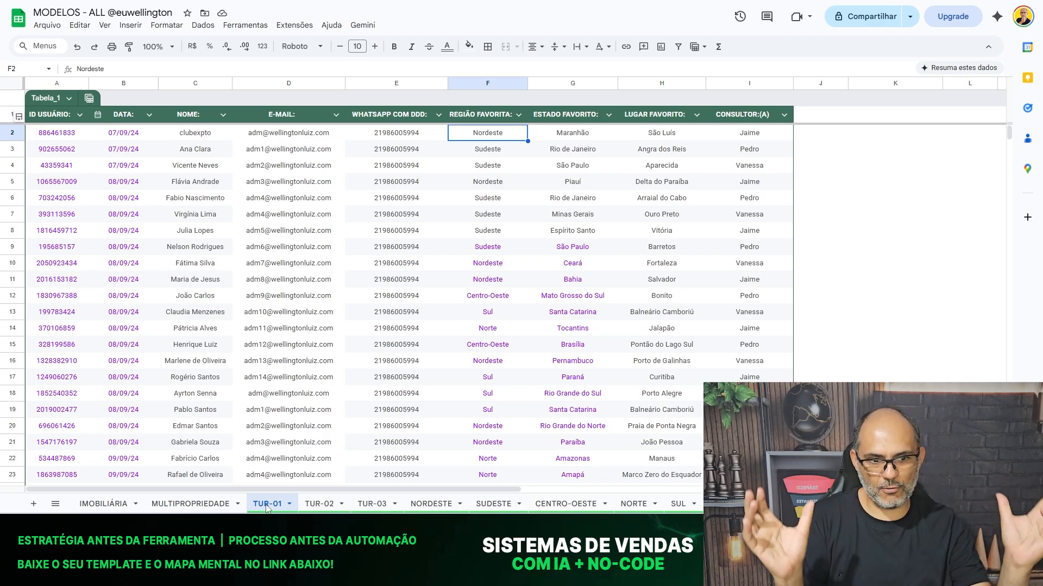
click(319, 509)
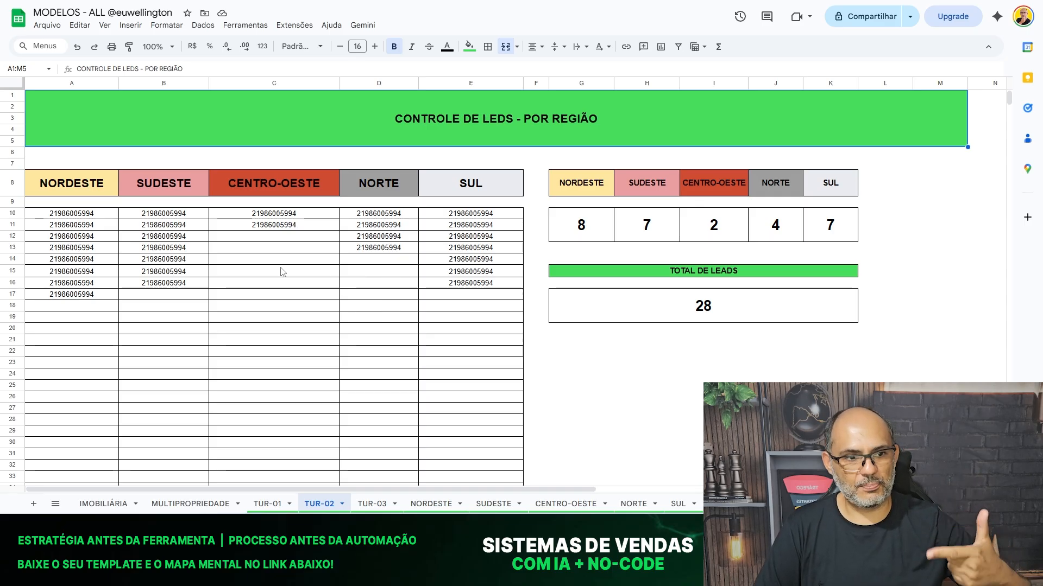
Browse the TUR-03, NORDESTE and SUDESTE sheets, reading NORDESTE's observations in H10 and H13.
click(382, 503)
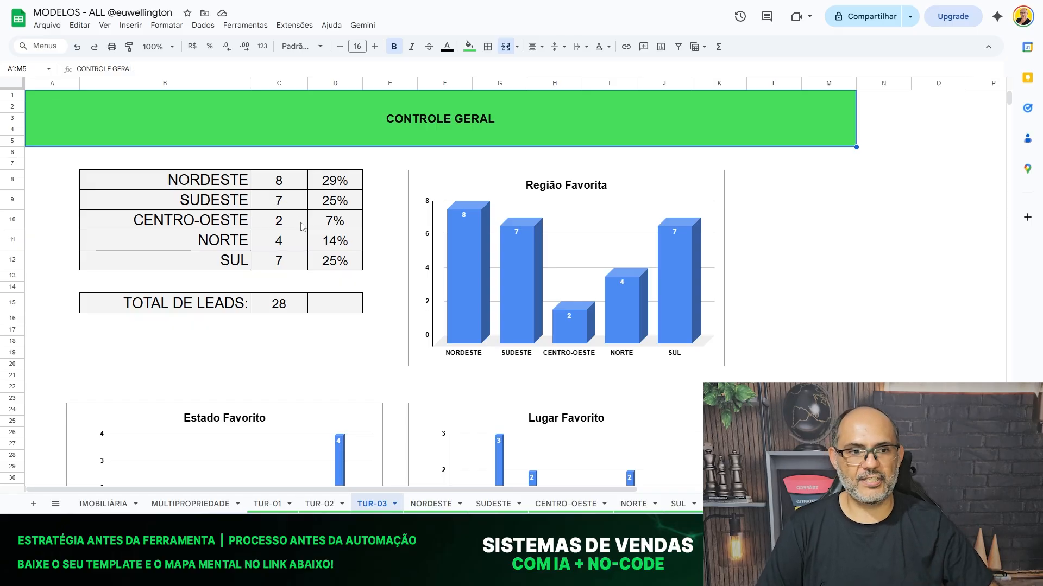
scroll(576, 206, down, 1)
scroll(543, 325, down, 2)
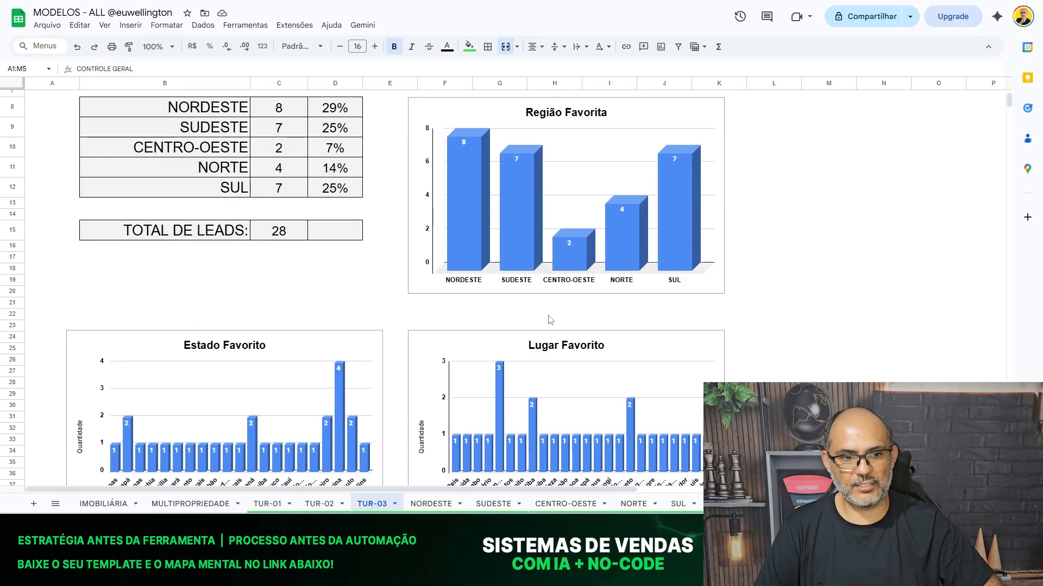
click(429, 505)
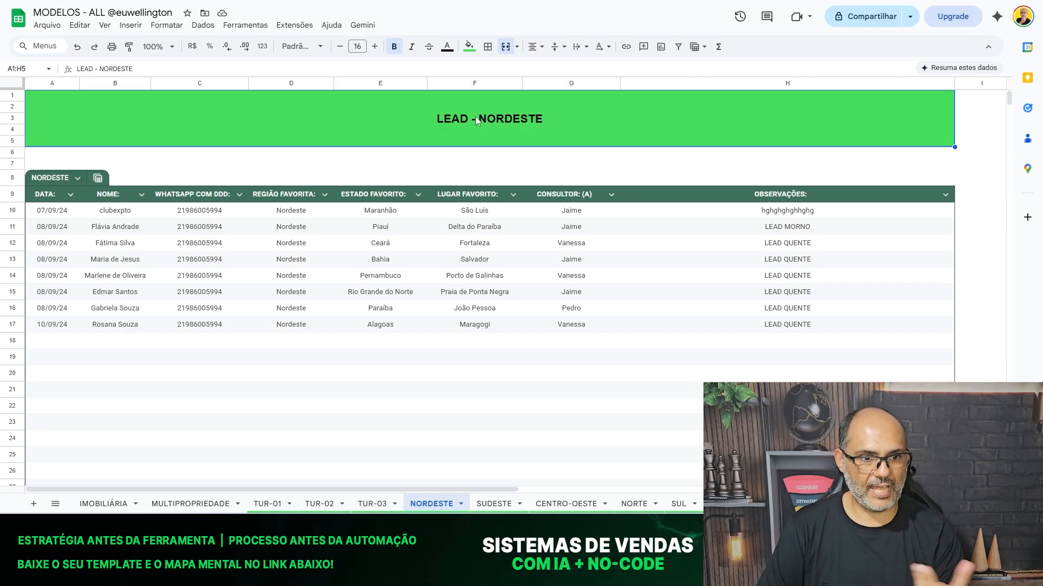
click(774, 213)
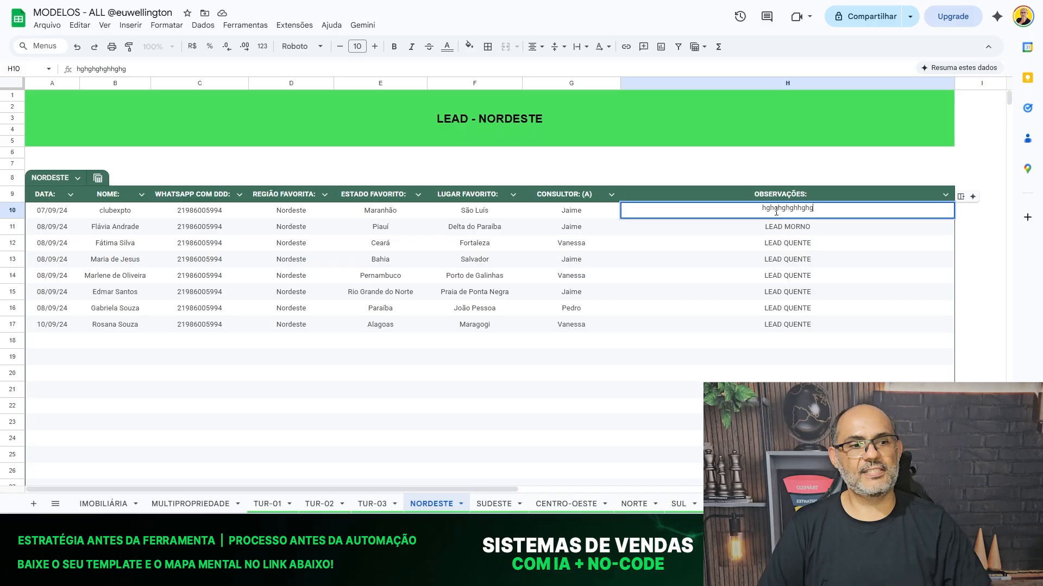
click(736, 255)
click(743, 215)
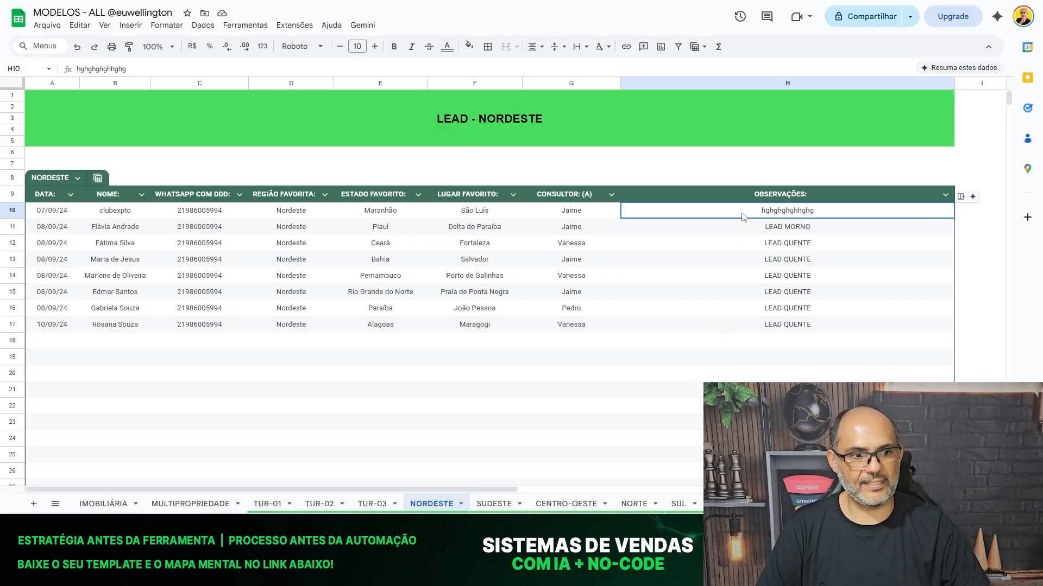
click(498, 508)
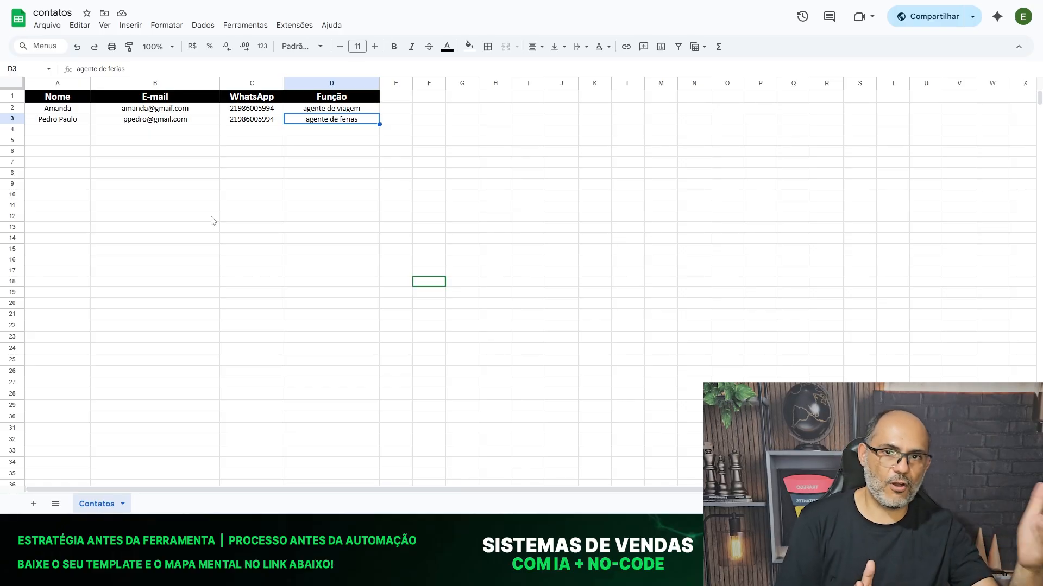
Return to the browser tab showing the super-01 workflow in n8n.
click(196, 195)
key(alt+Tab)
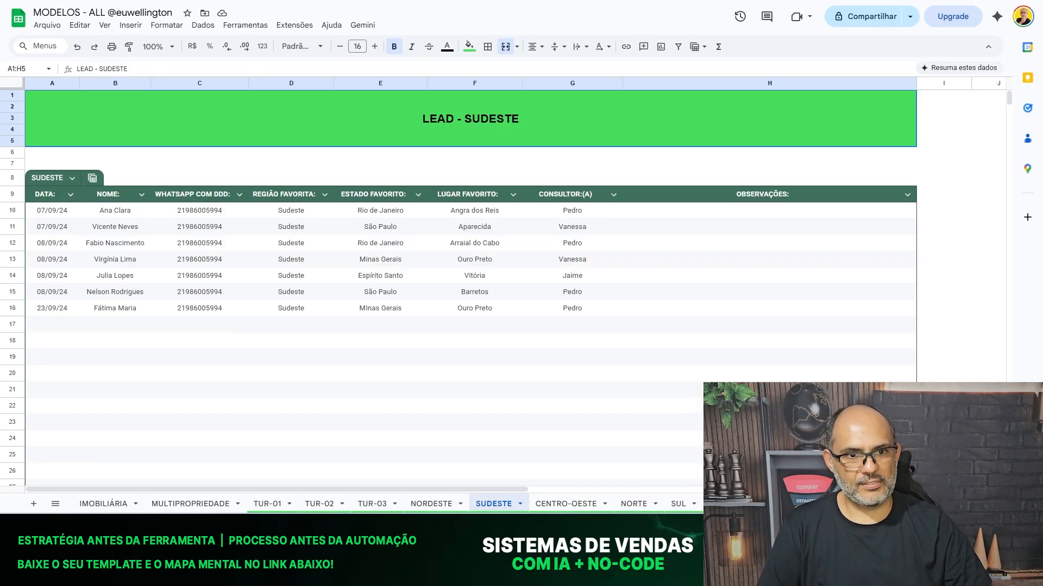
key(ctrl+shift+Tab)
key(ctrl+shift+Tab)
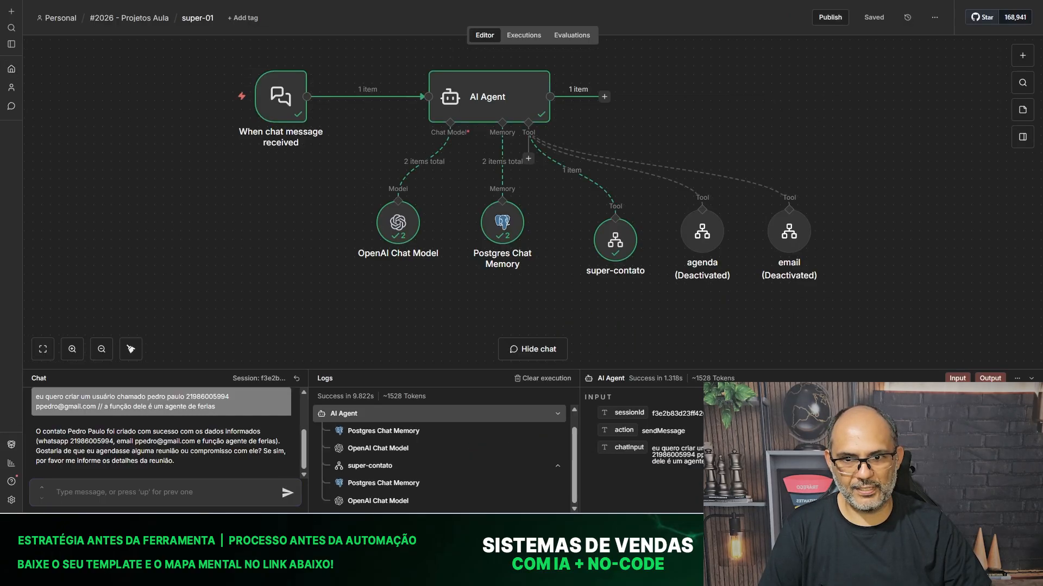
Create My workflow 15 inside the #2026 - Youtube folder and bring up its trigger options.
click(59, 23)
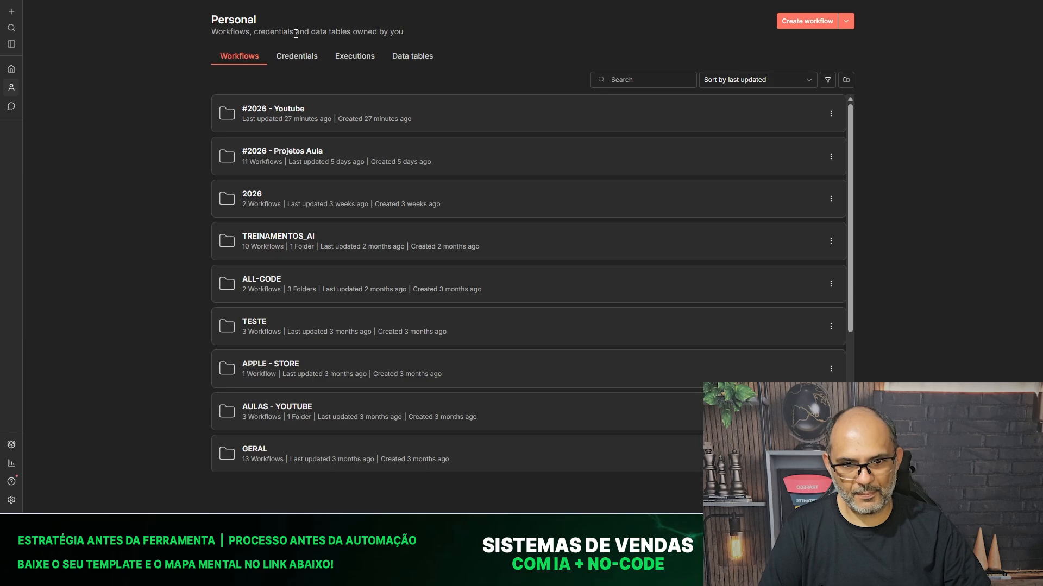
click(255, 112)
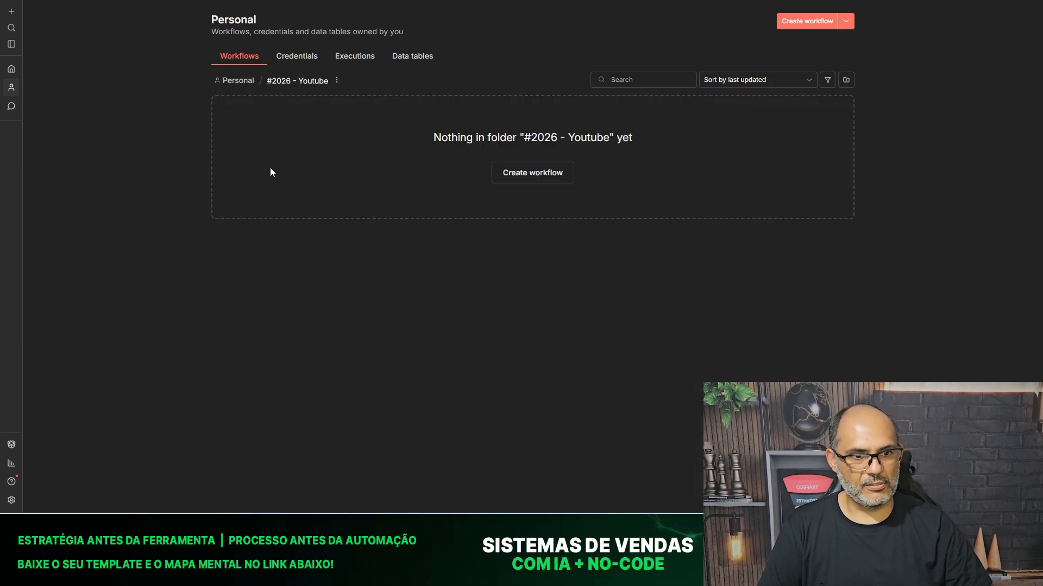
click(581, 182)
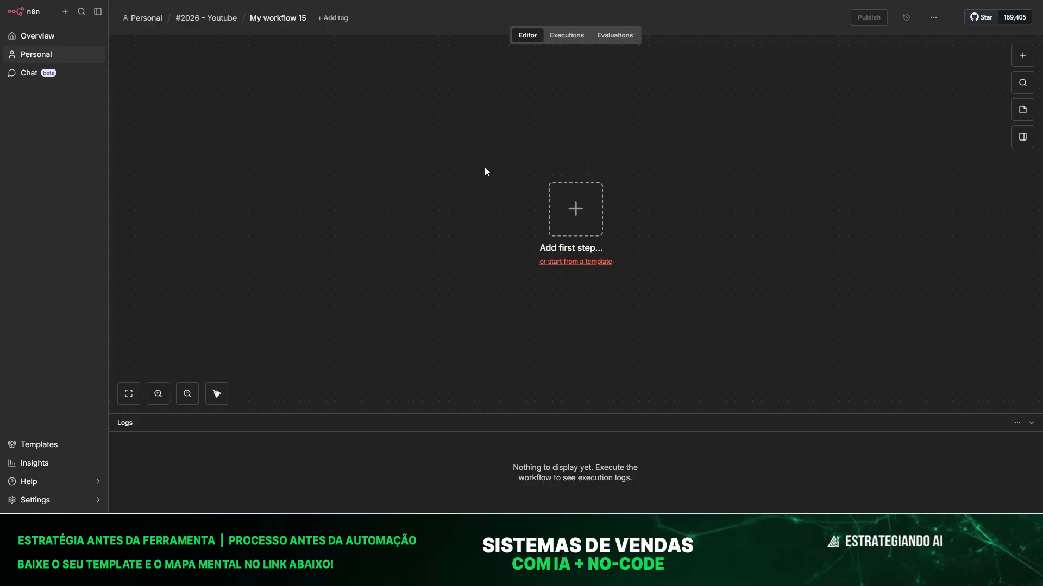
click(584, 214)
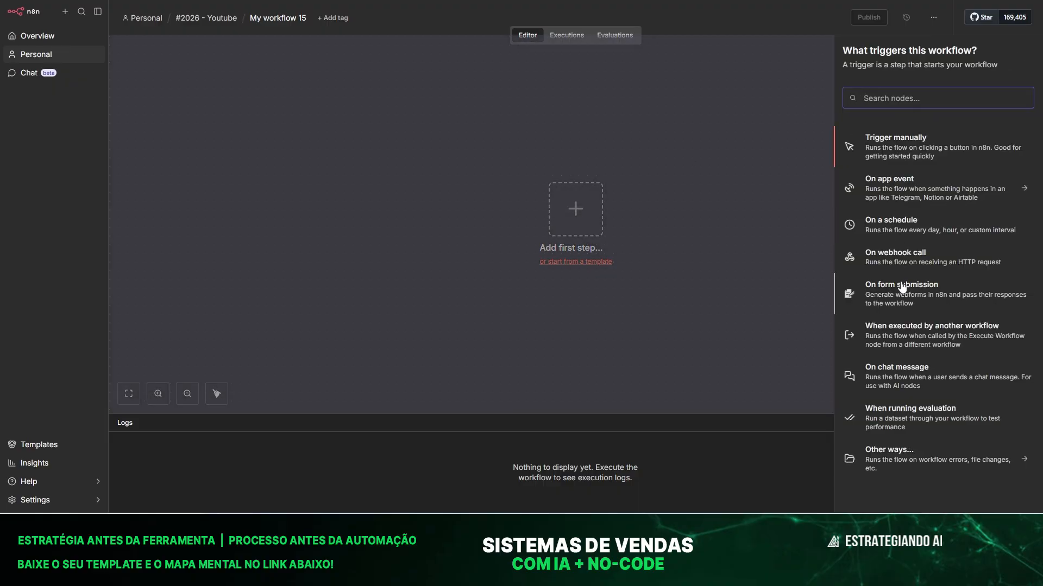
Add a When chat message received trigger and move it up and left.
click(905, 378)
click(366, 8)
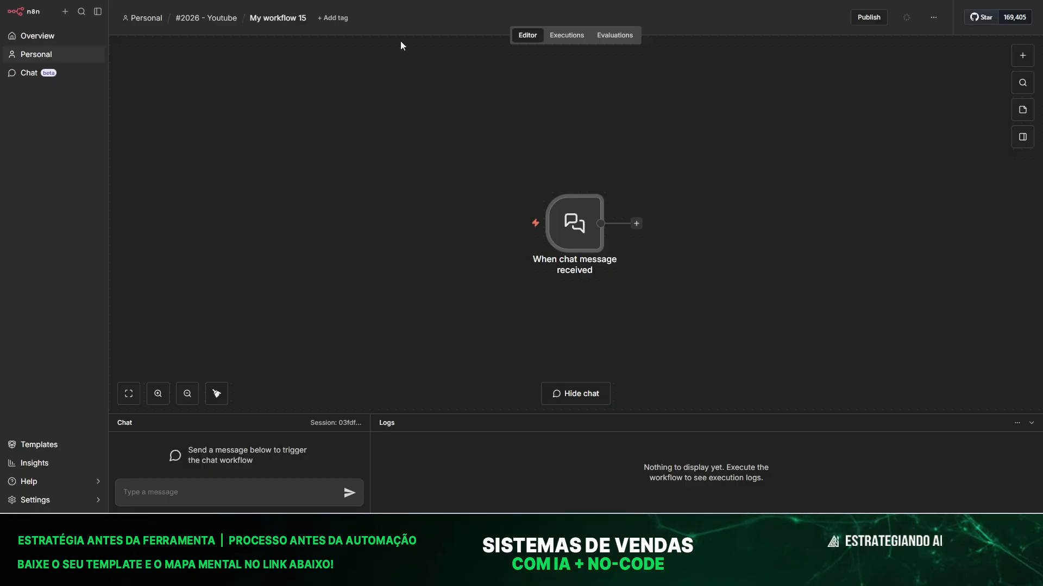
drag(592, 241, 327, 165)
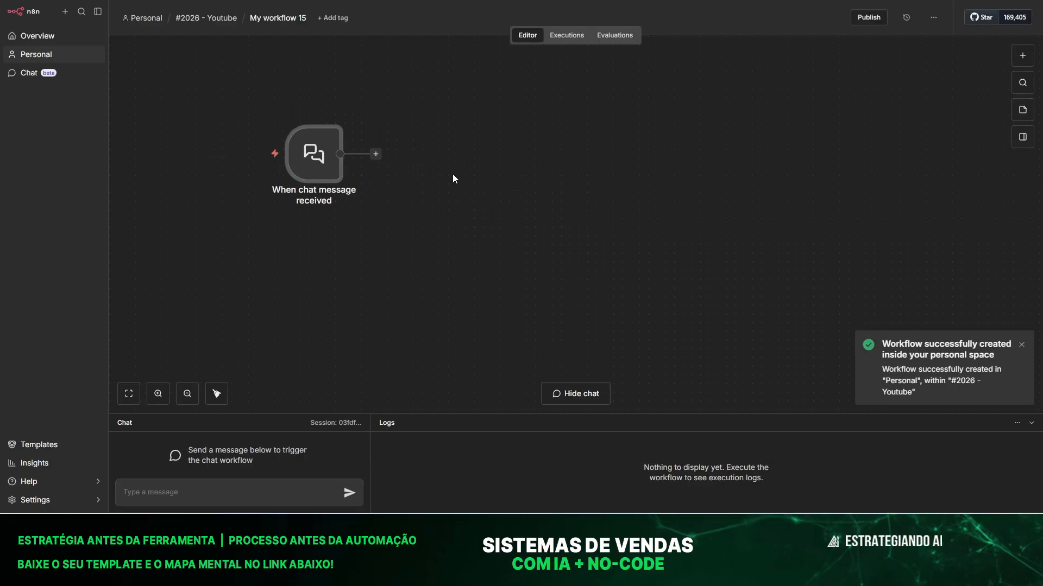
Connect an AI Agent node after the chat trigger.
click(376, 154)
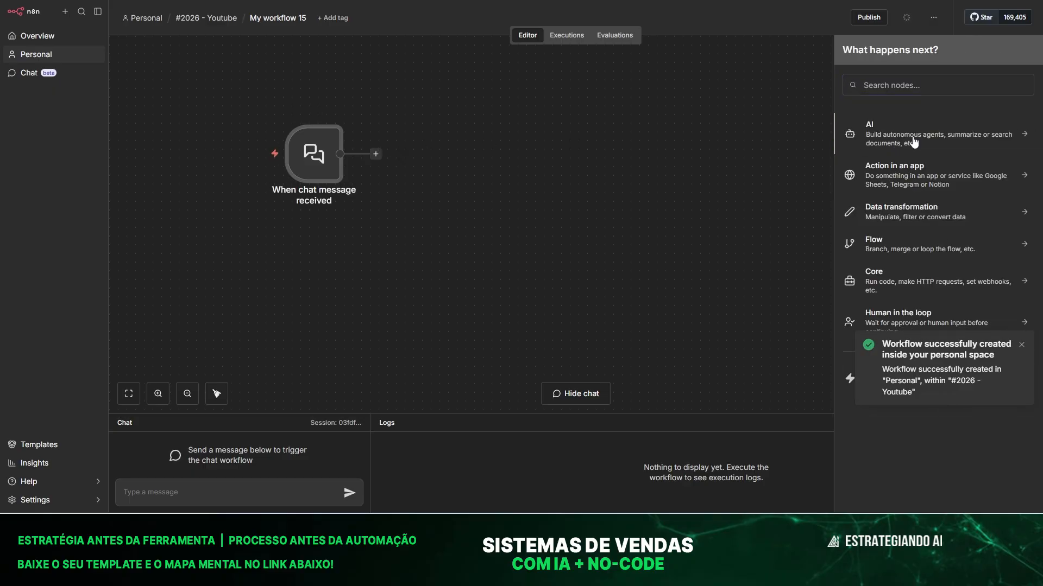
click(914, 136)
click(915, 199)
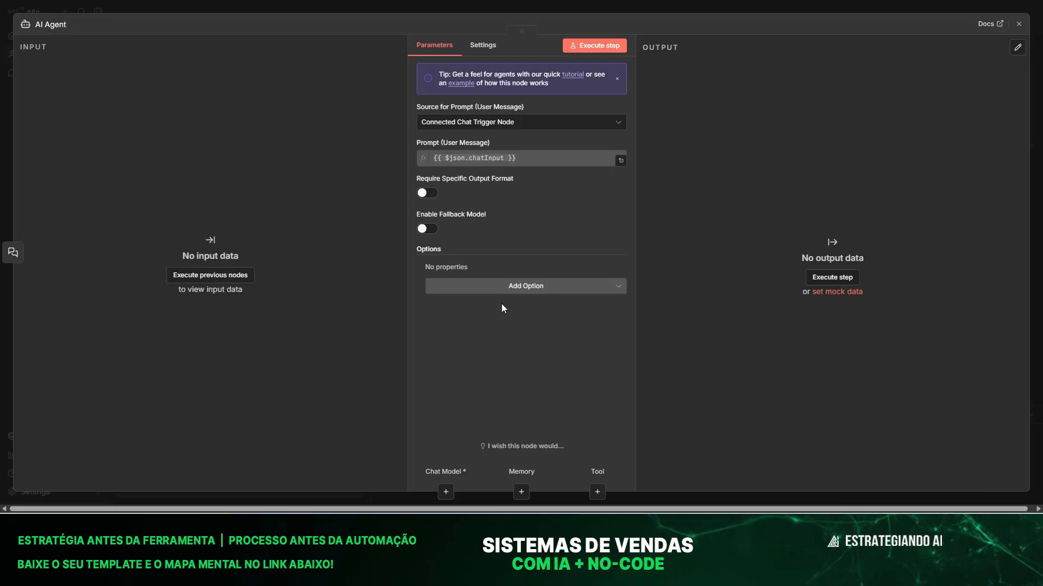
Attach an OpenAI Chat Model (gpt-4.1-mini) to the AI Agent.
click(364, 8)
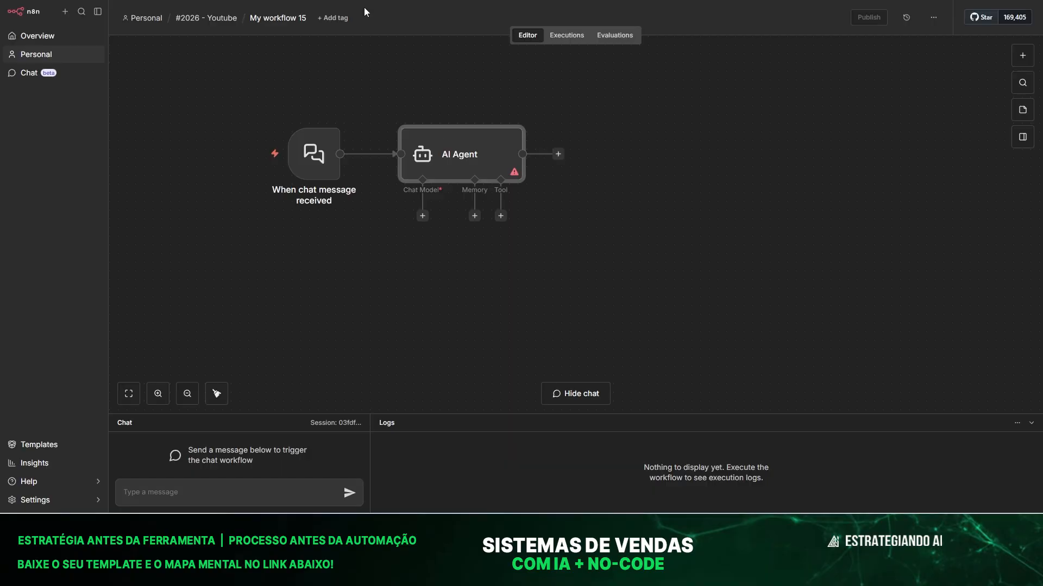
click(422, 215)
scroll(945, 298, down, 5)
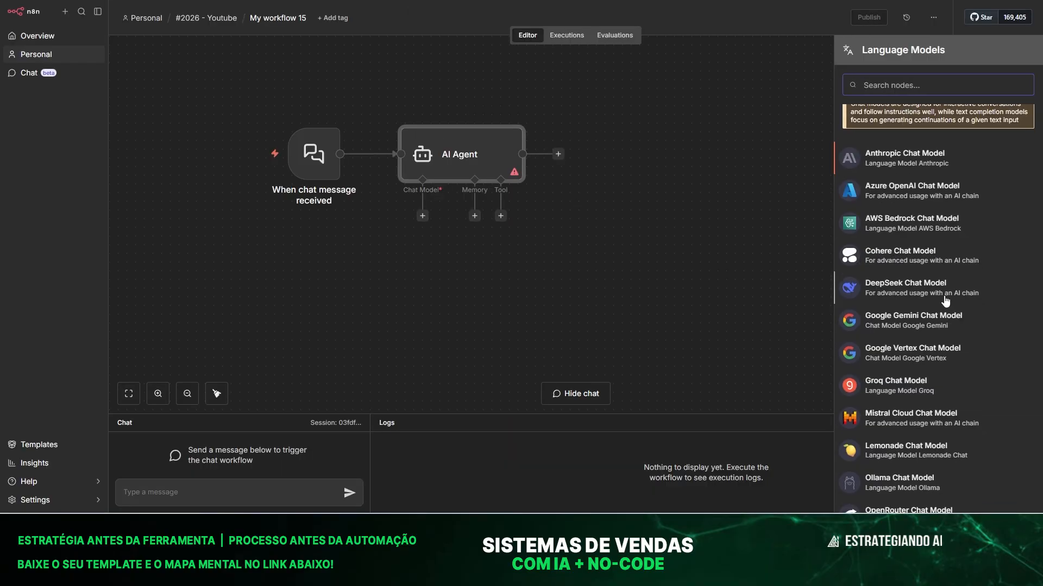
click(897, 401)
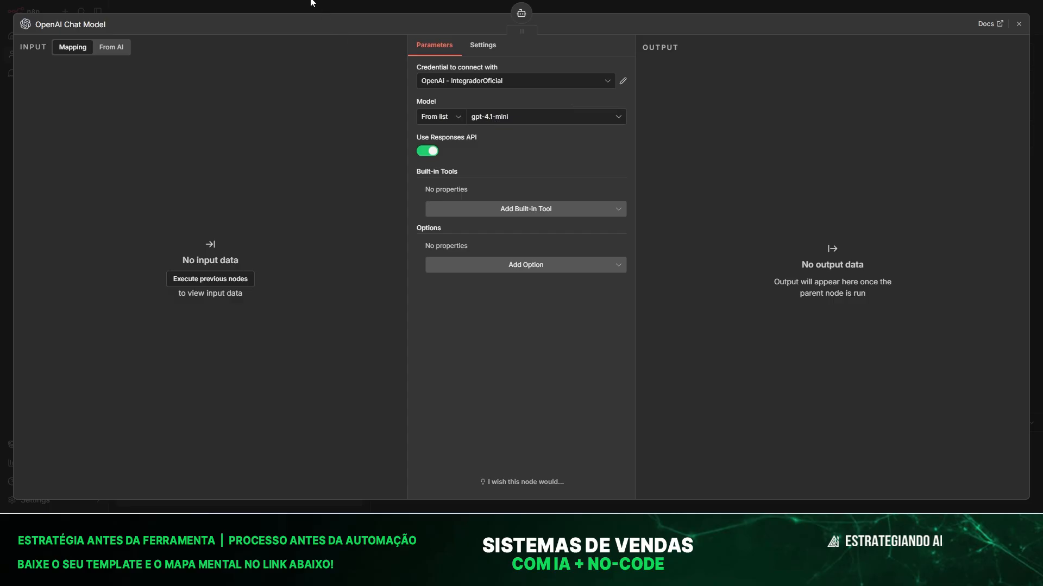
click(328, 5)
Attach Postgres Chat Memory with table n8n_chat_histories_xx01 and context window length 20.
click(474, 215)
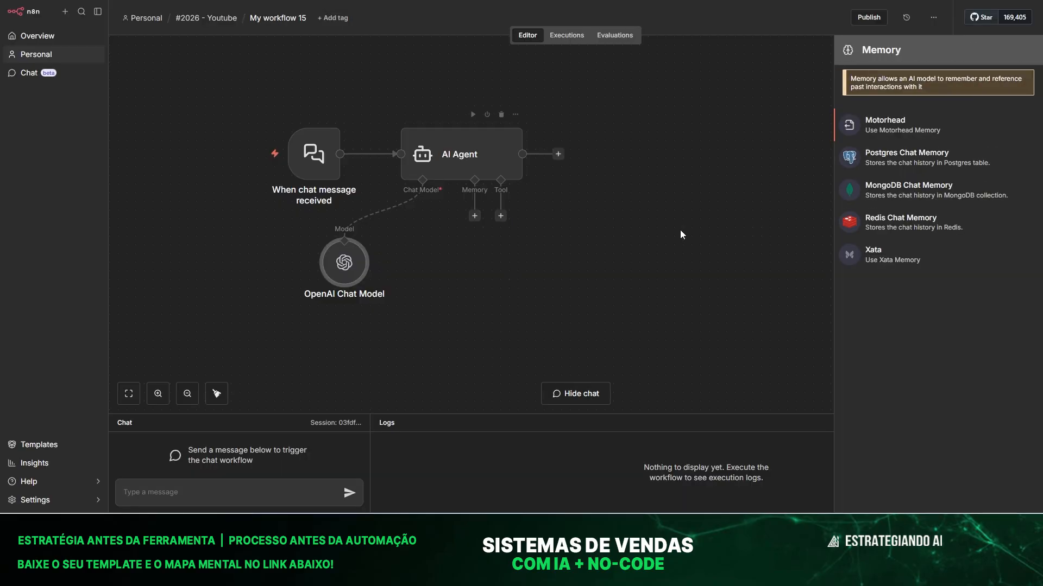
click(916, 158)
click(517, 184)
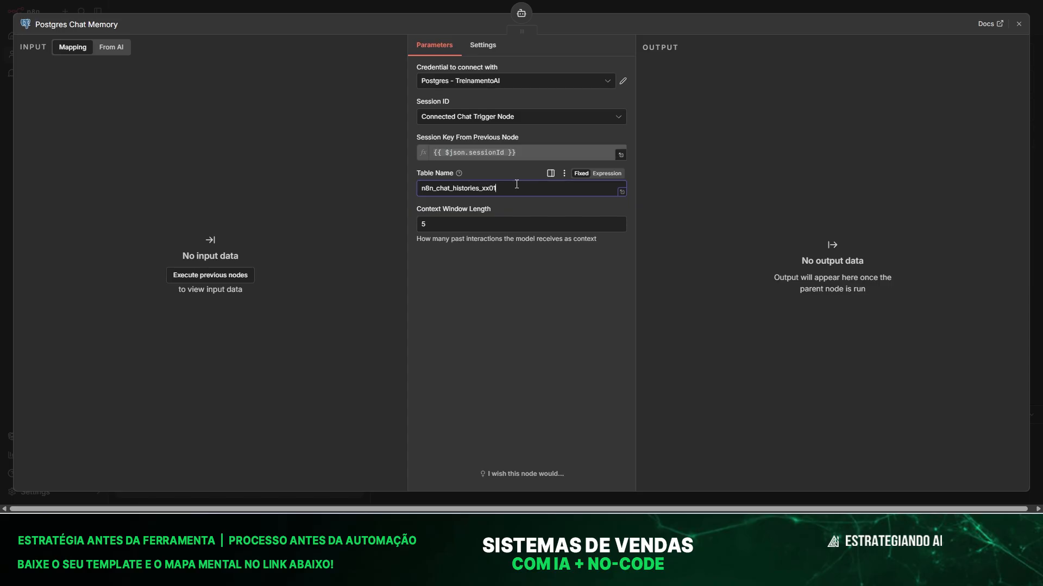
drag(446, 224, 380, 228)
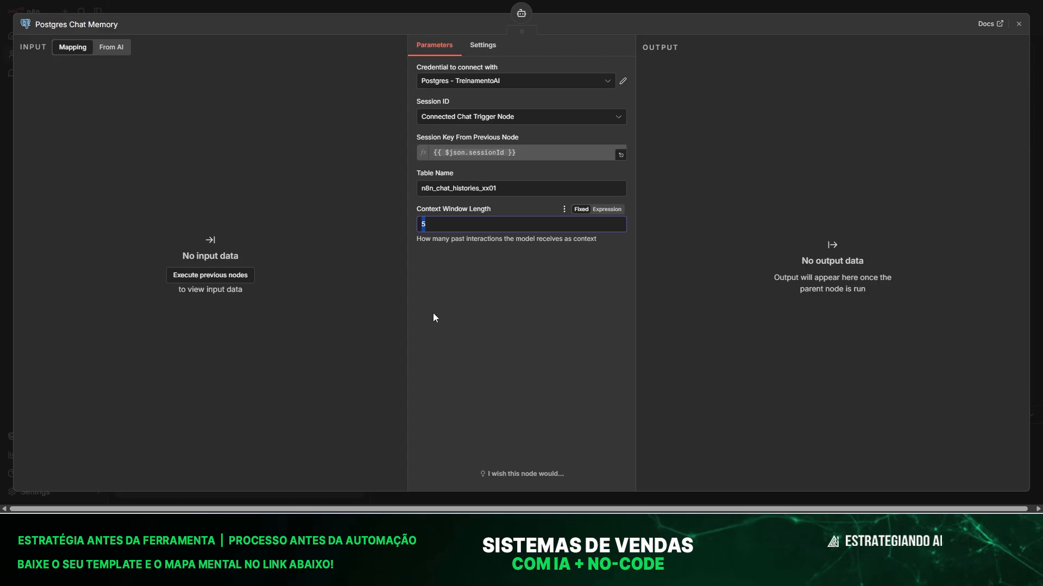
text(20)
click(338, 7)
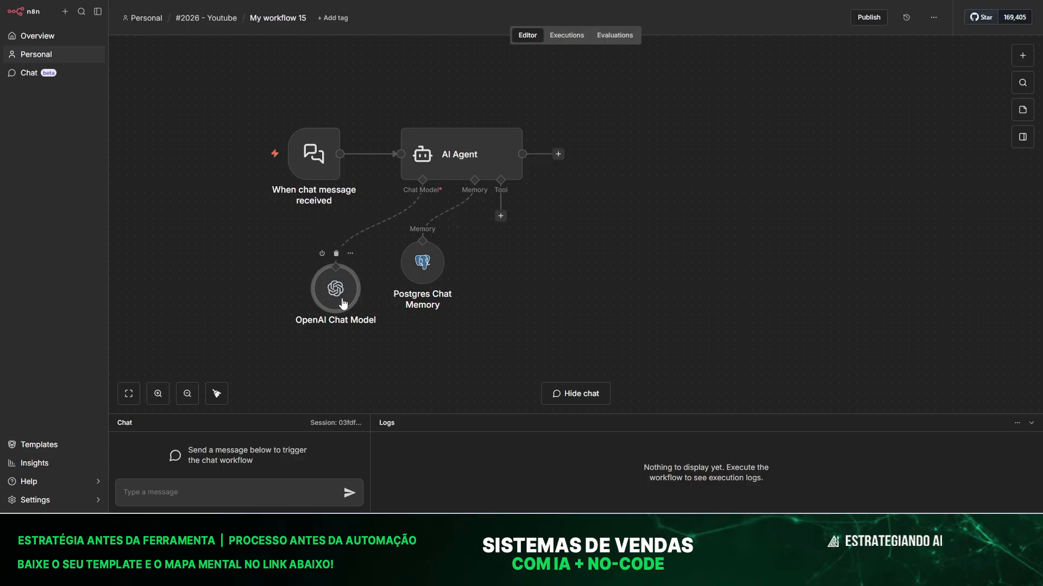
drag(432, 277, 454, 294)
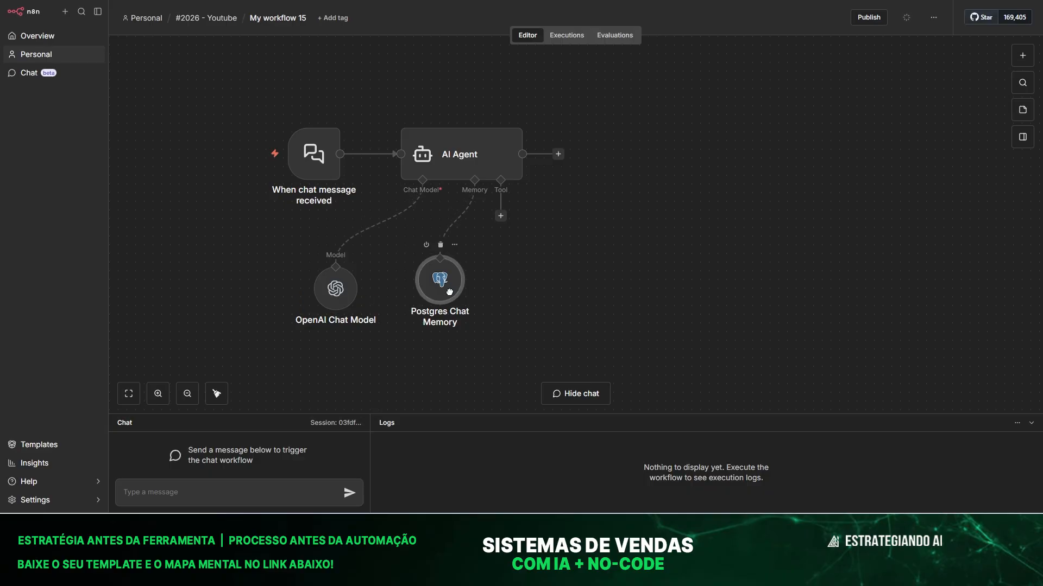
Attach a Call n8n Workflow Tool to the AI Agent's tool input.
click(500, 217)
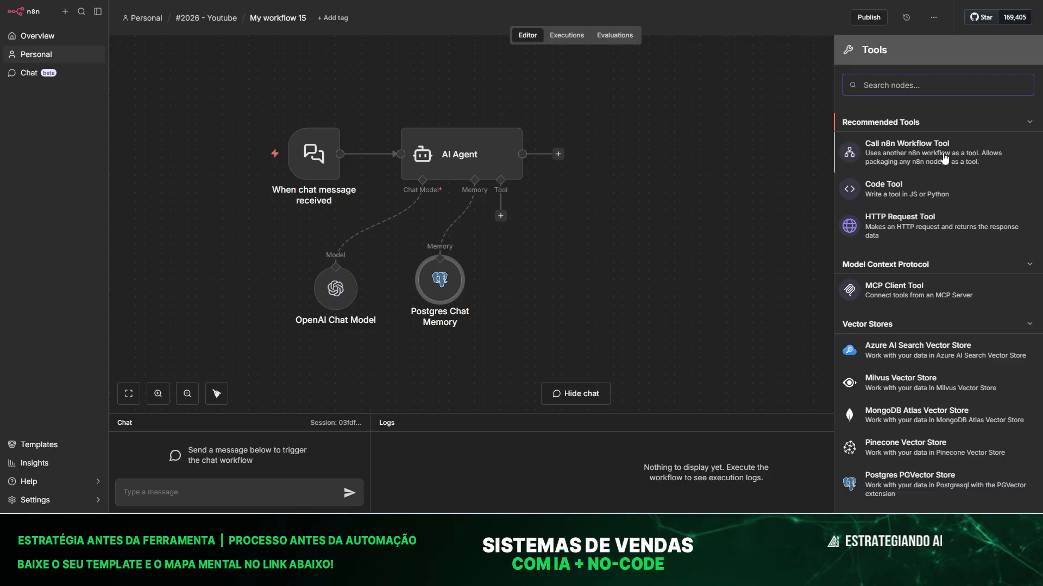
click(916, 162)
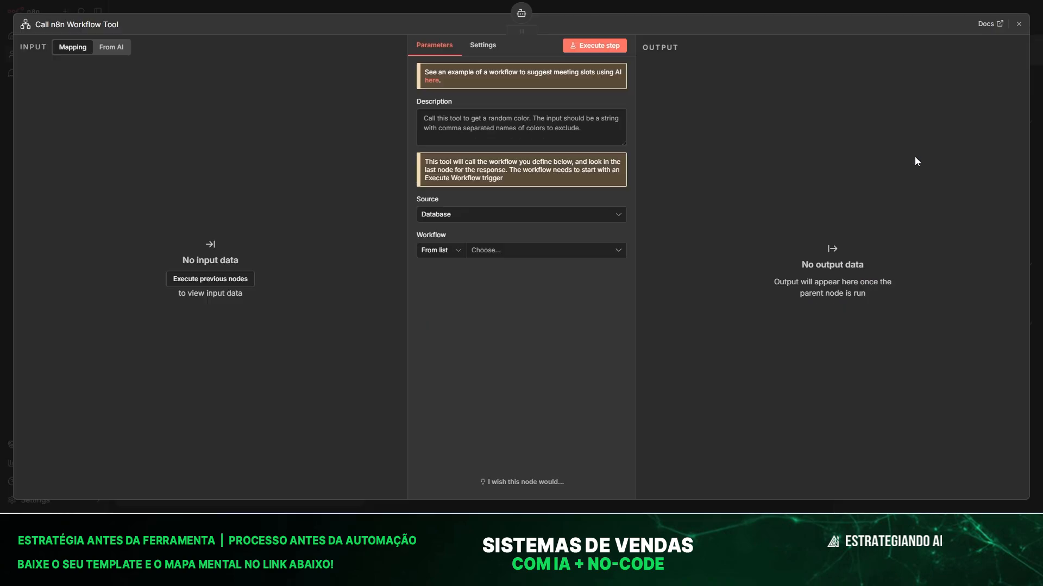
click(402, 7)
drag(511, 272, 564, 297)
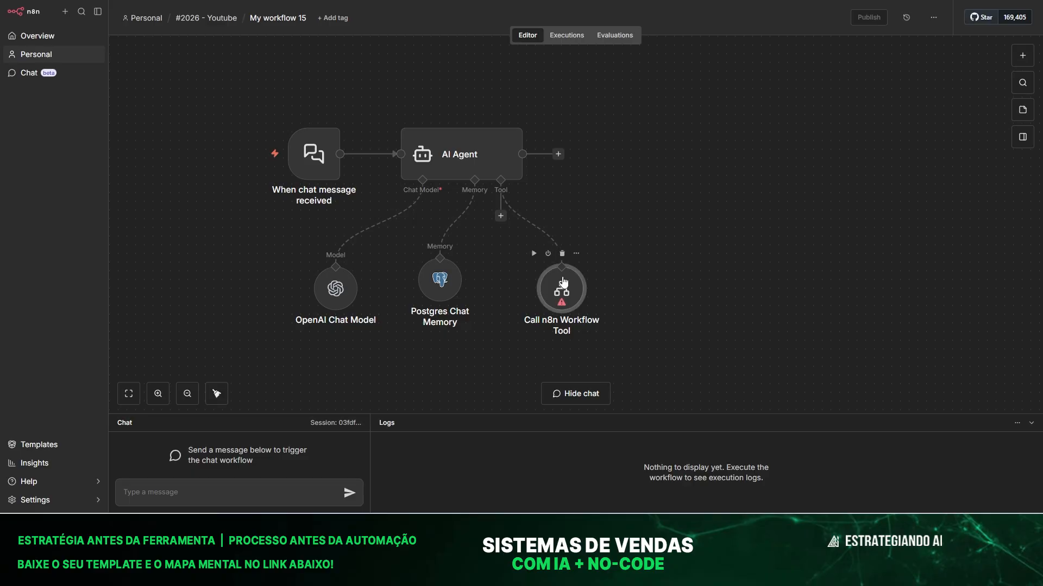
Rename the workflow tool node to criar-contato.
key(F2)
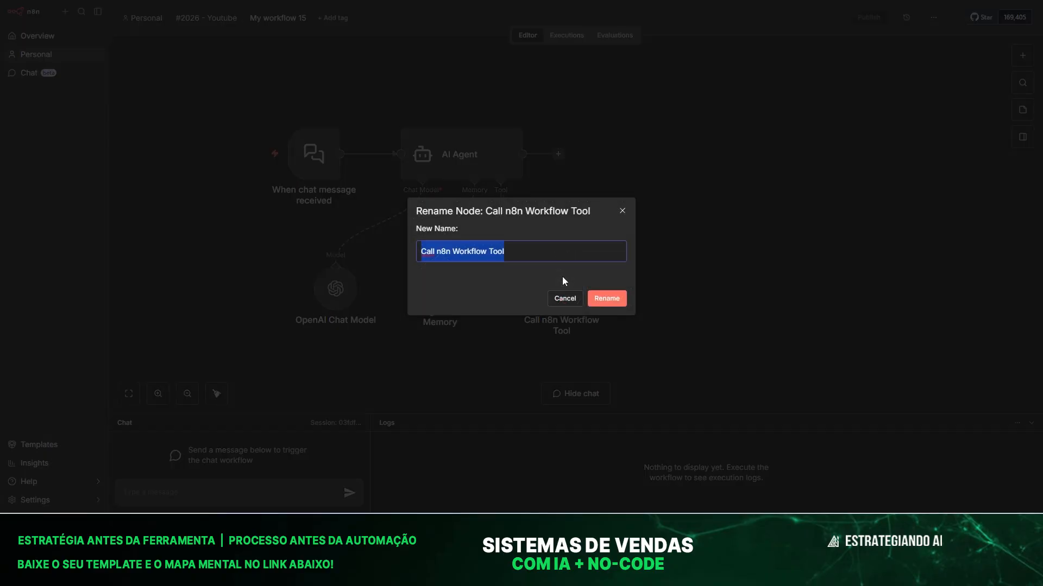
text(criar_)
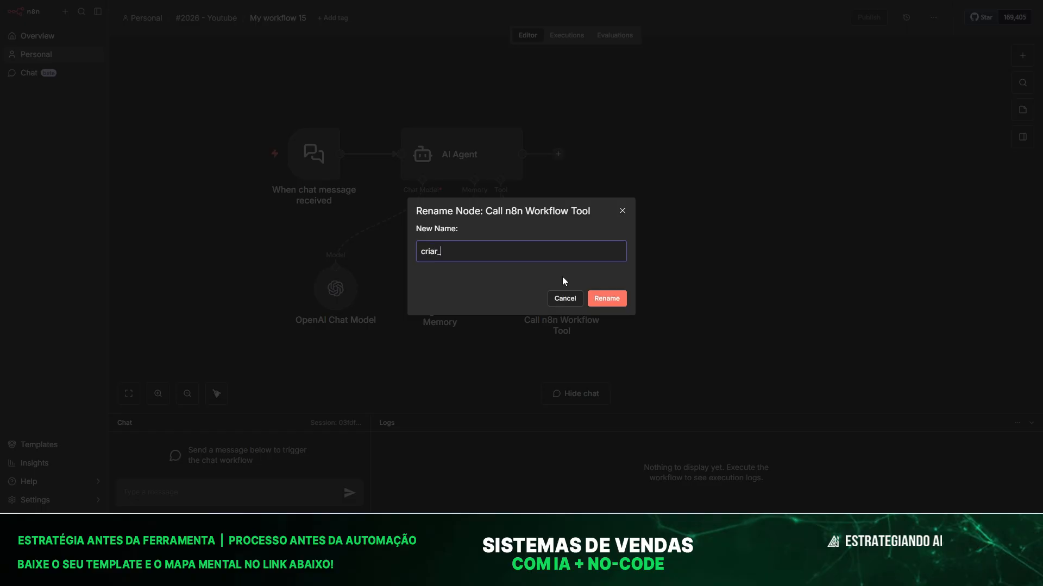
key(BackSpace)
text(-contato)
click(605, 303)
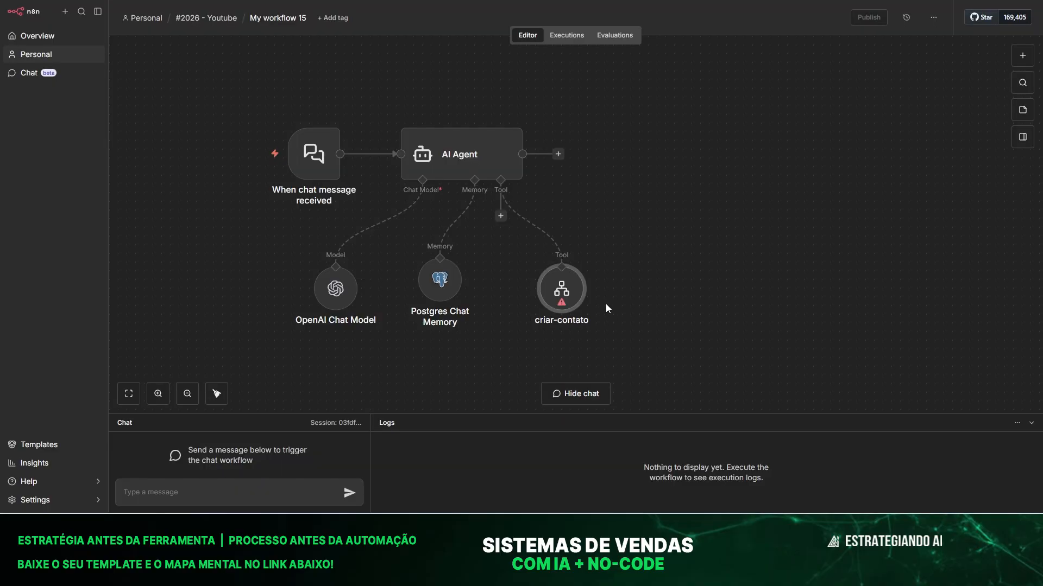
Attach two more Call n8n Workflow Tool nodes to the AI Agent, spaced to the right.
click(500, 217)
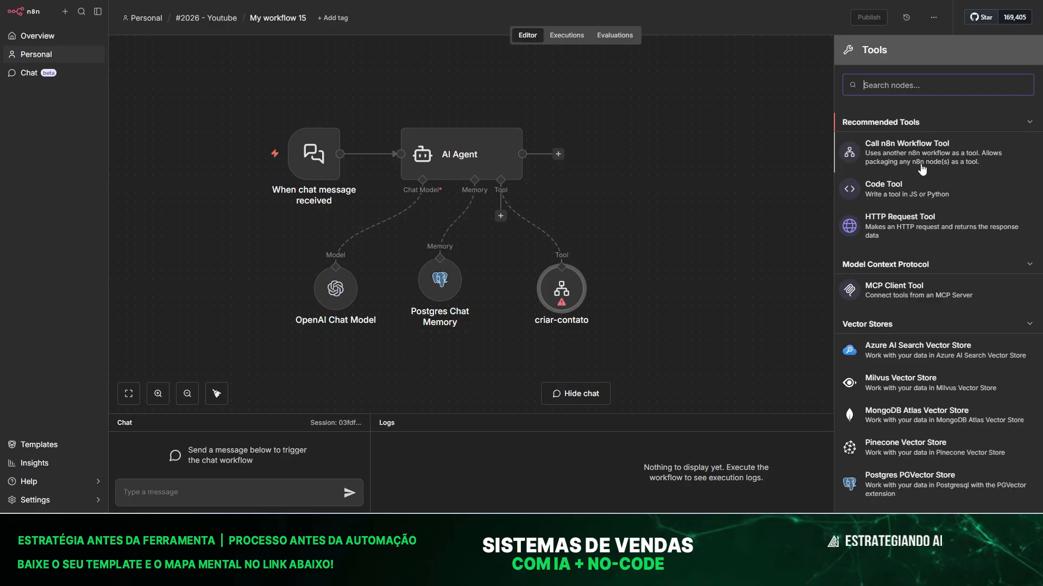
click(907, 150)
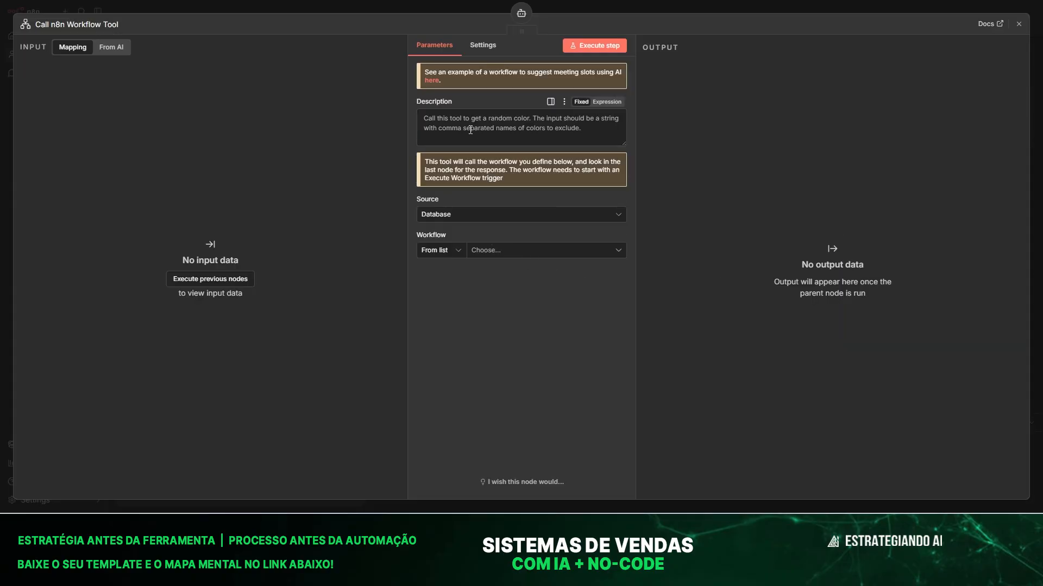
click(406, 9)
drag(498, 274, 652, 298)
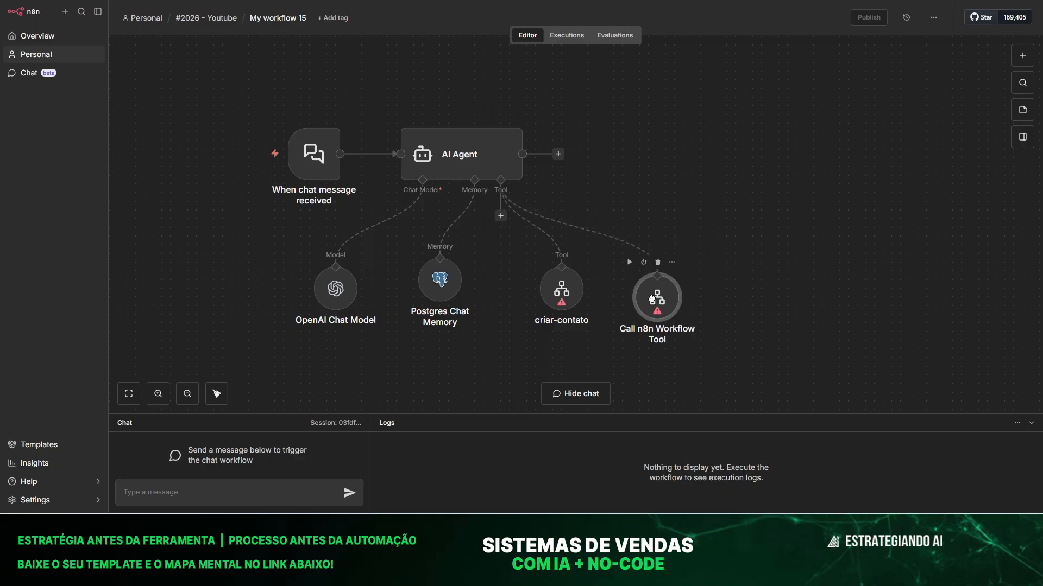
click(501, 216)
click(907, 148)
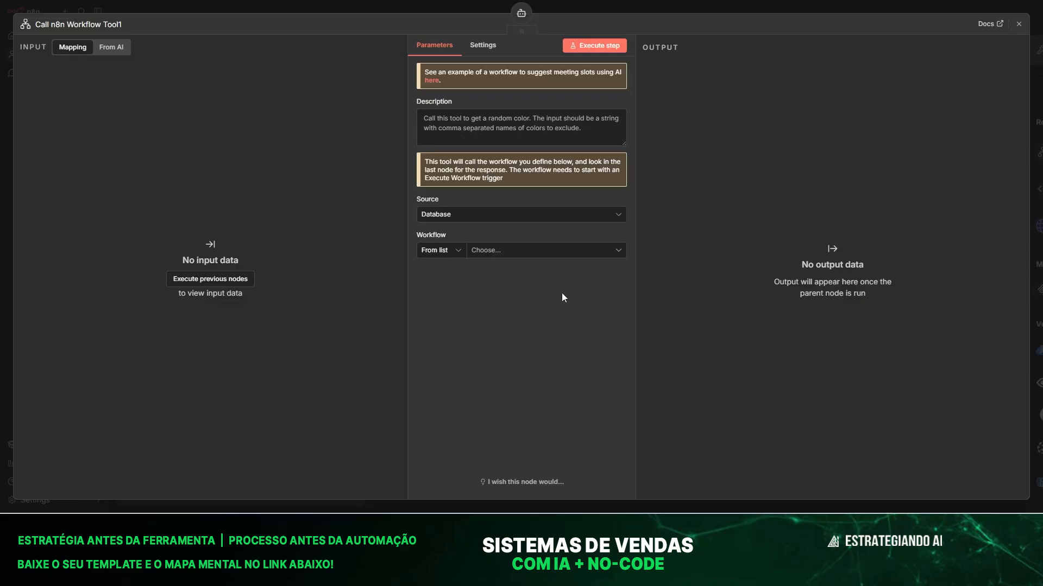
click(227, 9)
drag(490, 273, 768, 304)
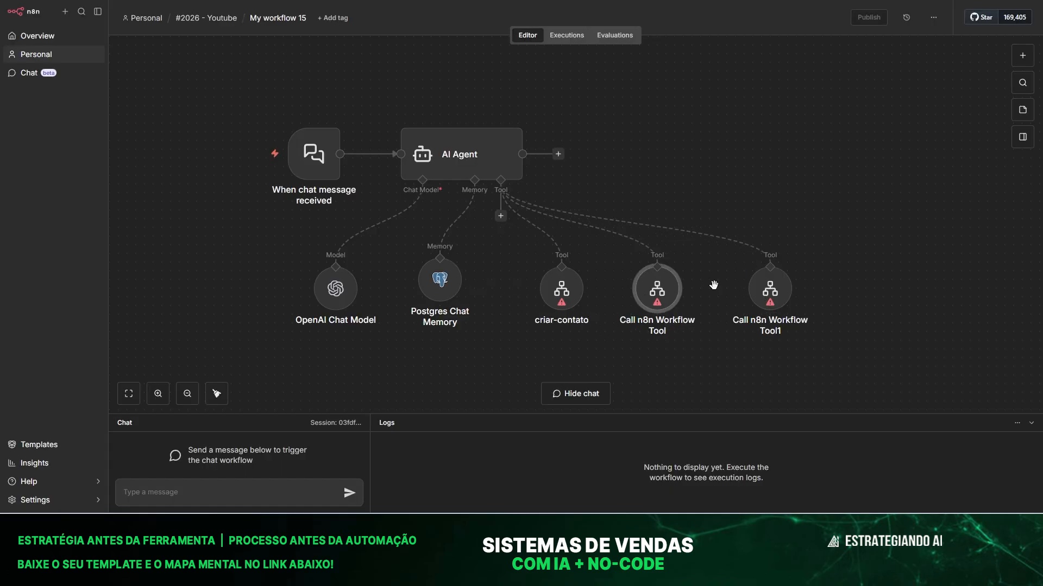
Rename the two new tool nodes to agenda and email.
key(F2)
text(agenda)
click(614, 300)
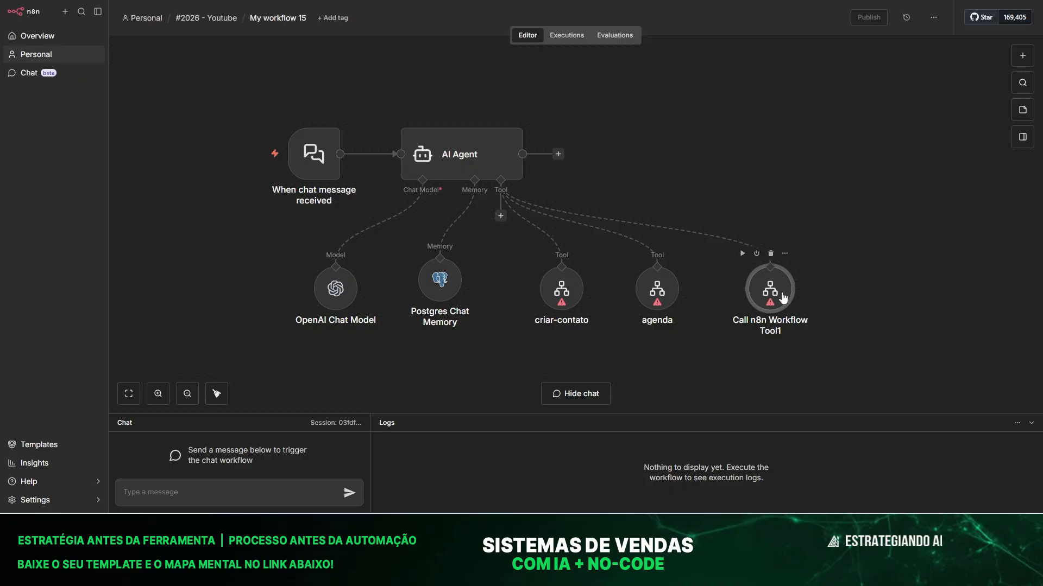
key(F2)
text(email)
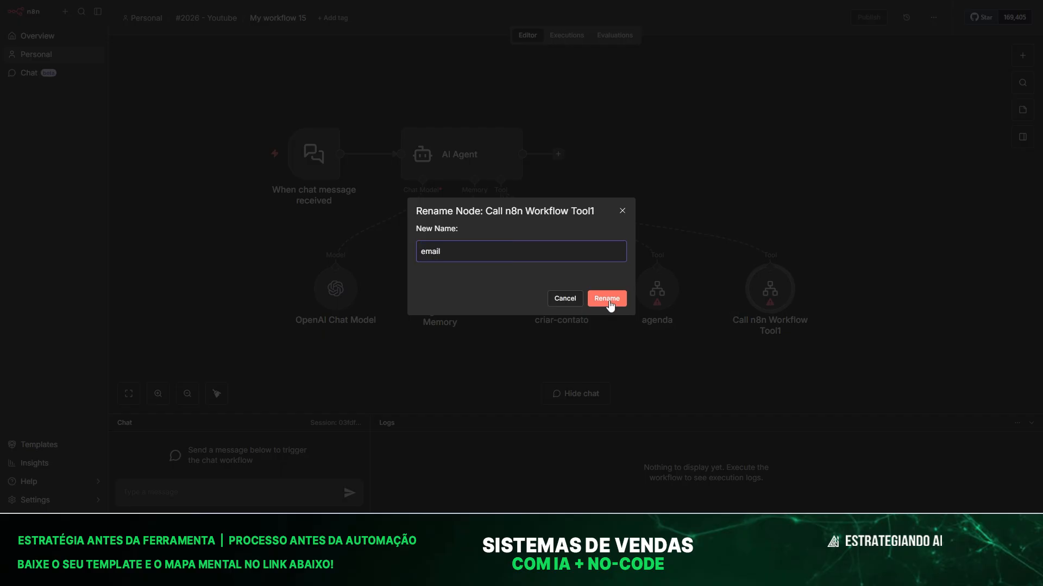
click(607, 300)
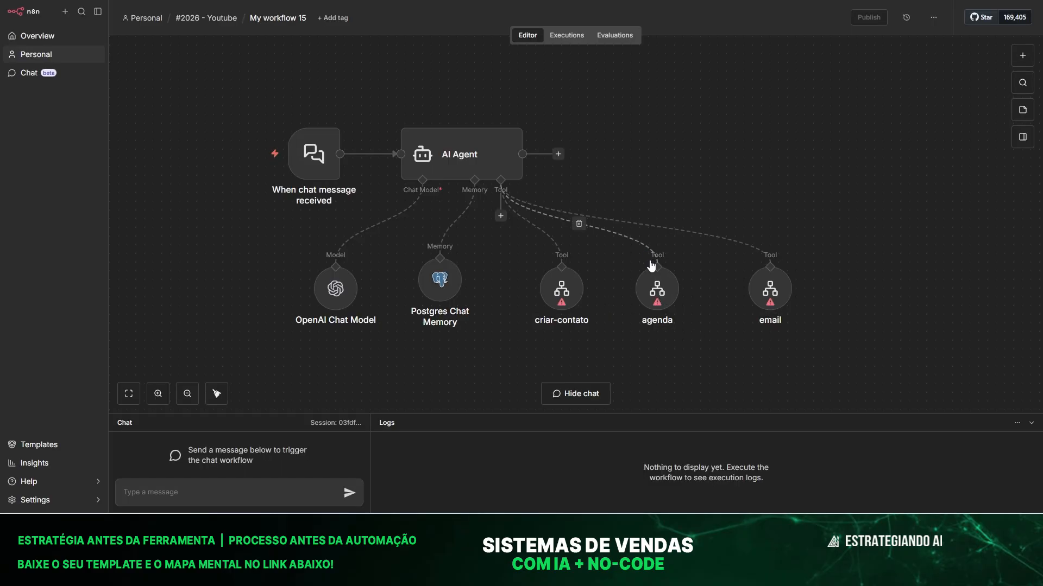
Deactivate the agenda and email tools, then send a test 'oi' to get the agent's greeting.
click(643, 254)
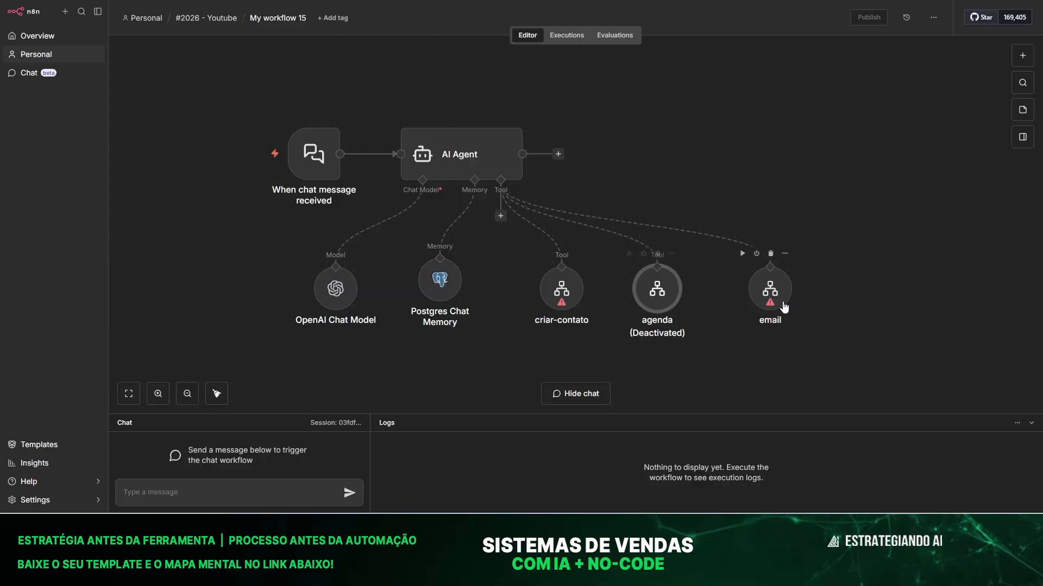
click(757, 255)
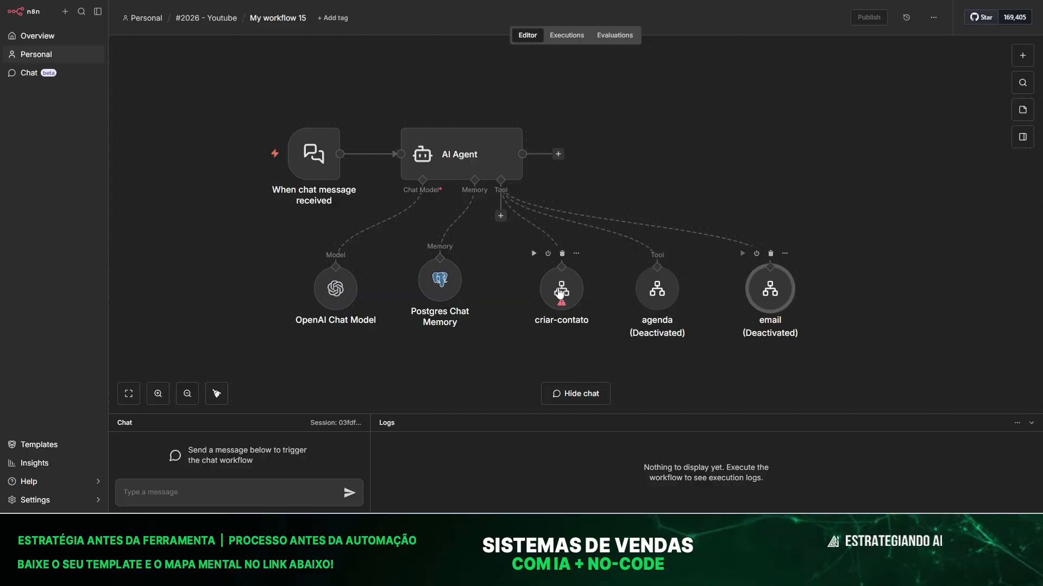
click(241, 498)
text(oi)
key(Return)
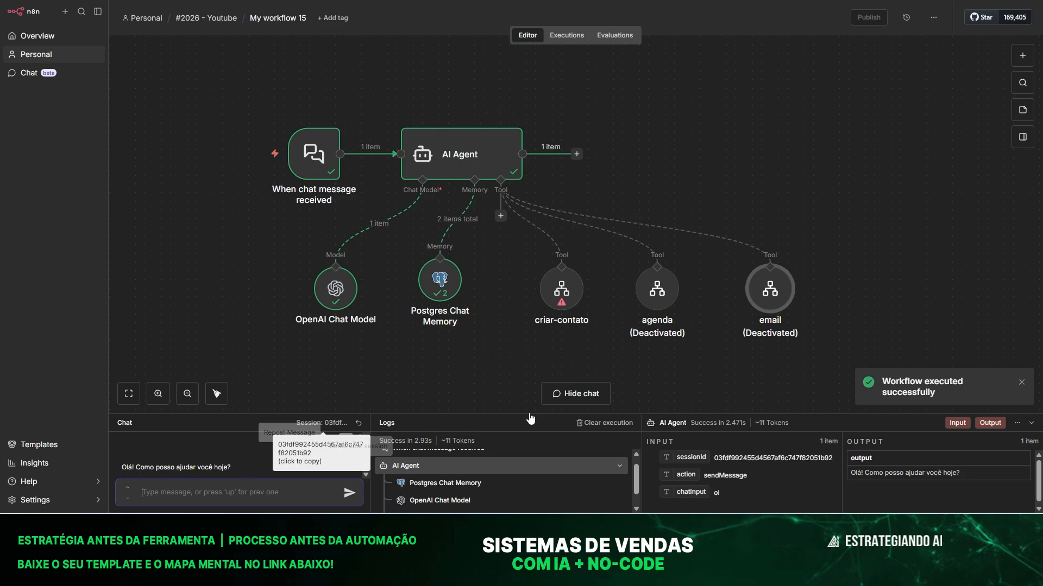
Create a new sub-workflow from the criar-contato tool's list of callable workflows.
drag(498, 414, 461, 379)
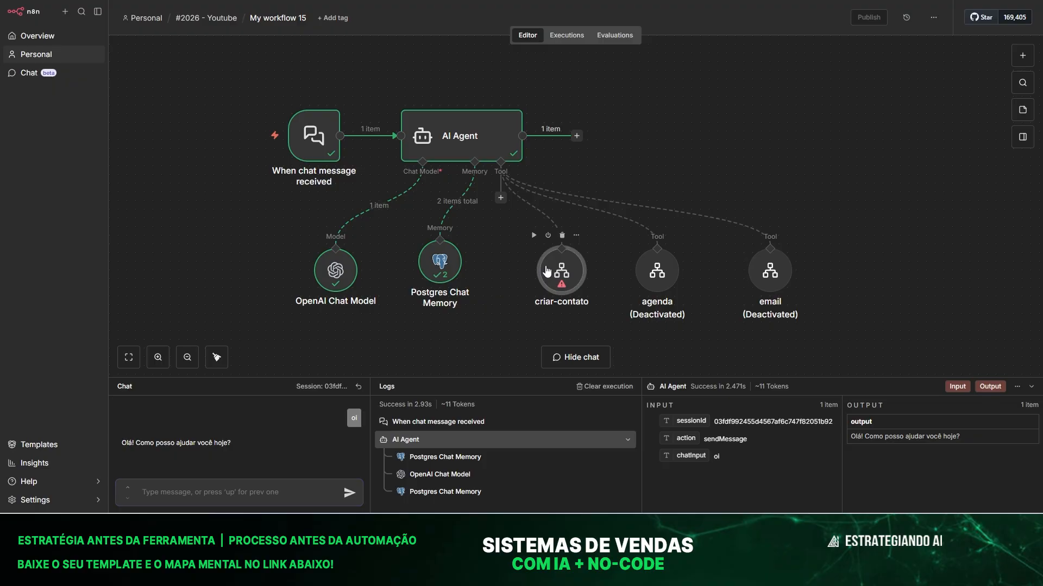
double_click(546, 267)
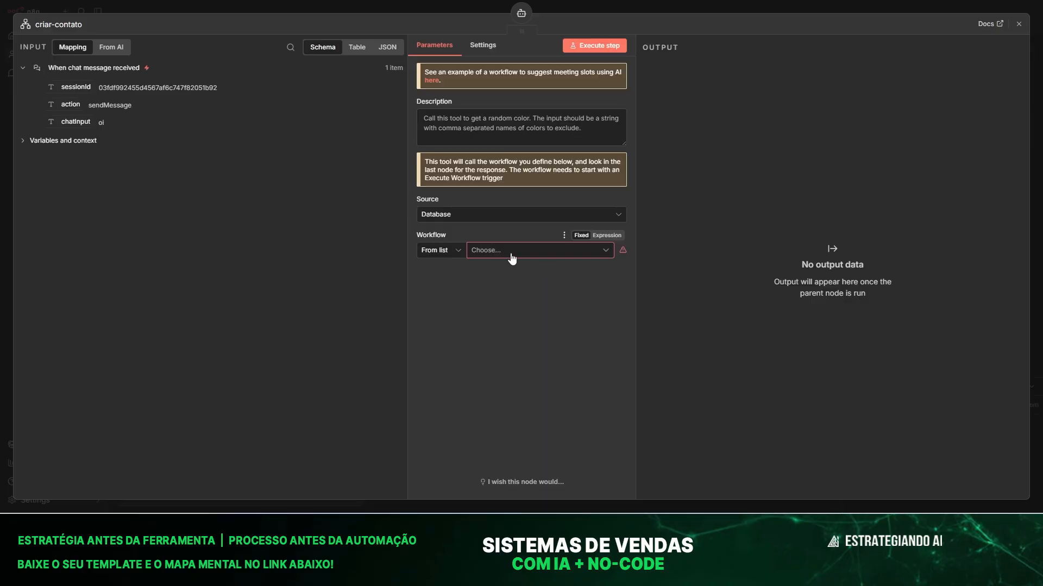
click(551, 254)
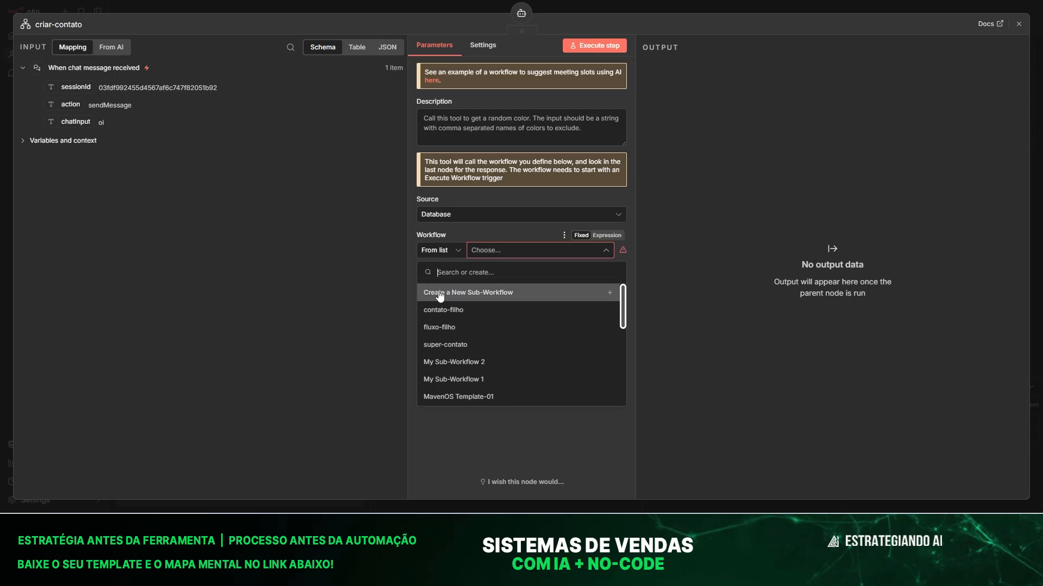
click(458, 296)
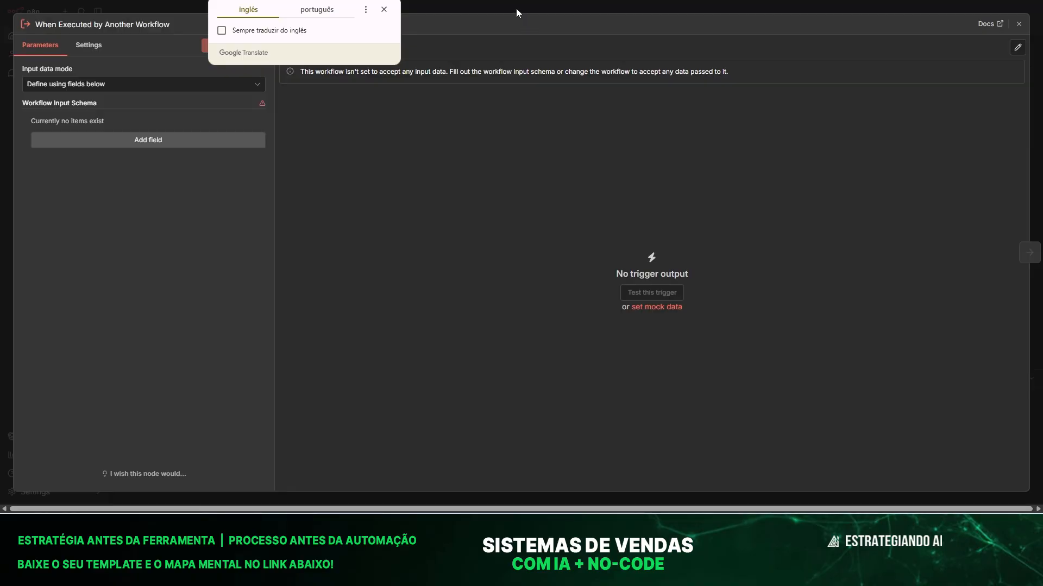
click(516, 8)
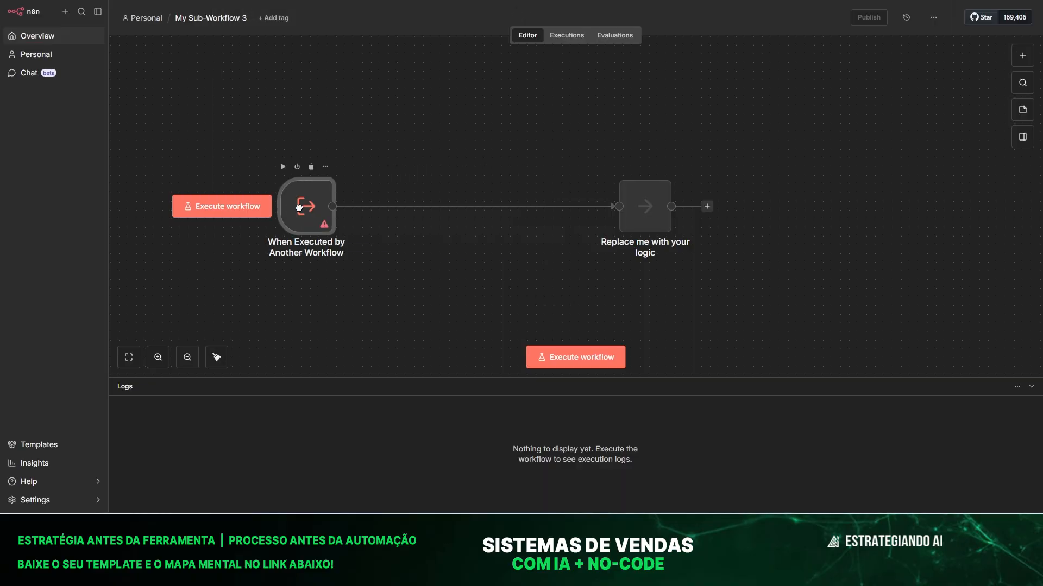
drag(630, 209, 751, 209)
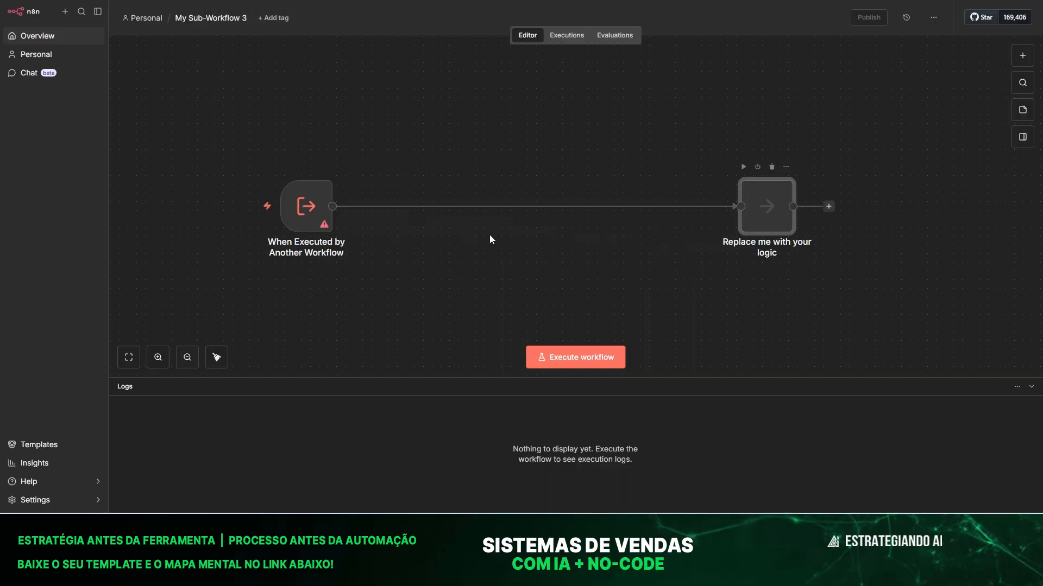
Give the sub-workflow's trigger two String inputs, messagem and id.
double_click(301, 205)
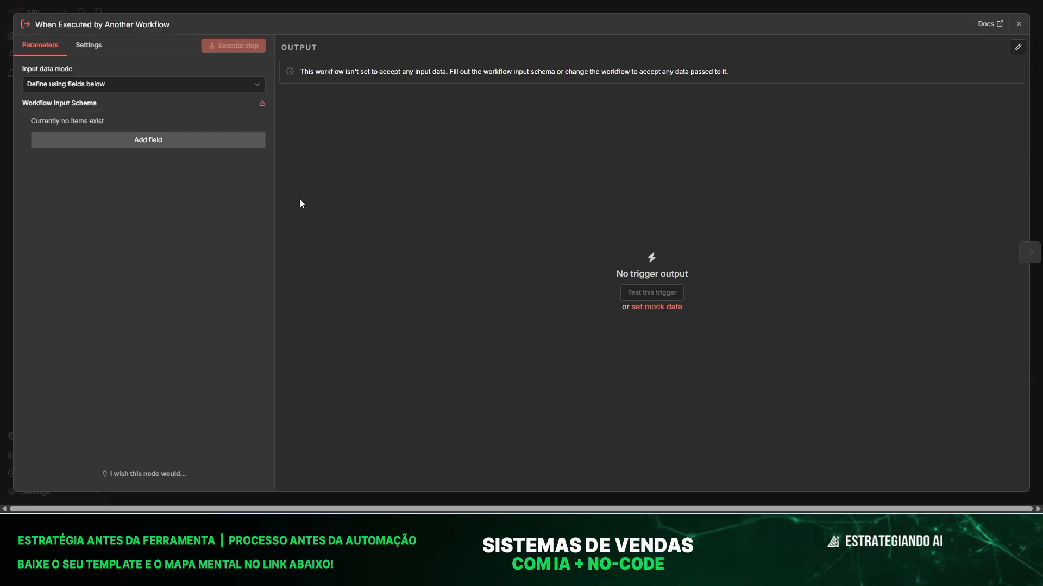
click(116, 140)
click(95, 137)
text(messagedmm)
click(114, 205)
click(115, 230)
text(id)
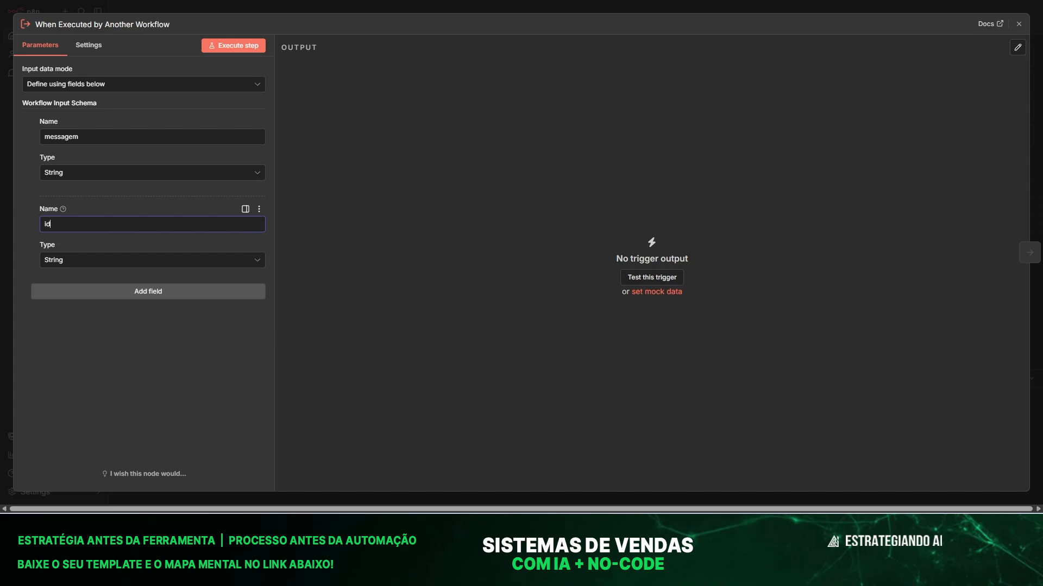
click(449, 2)
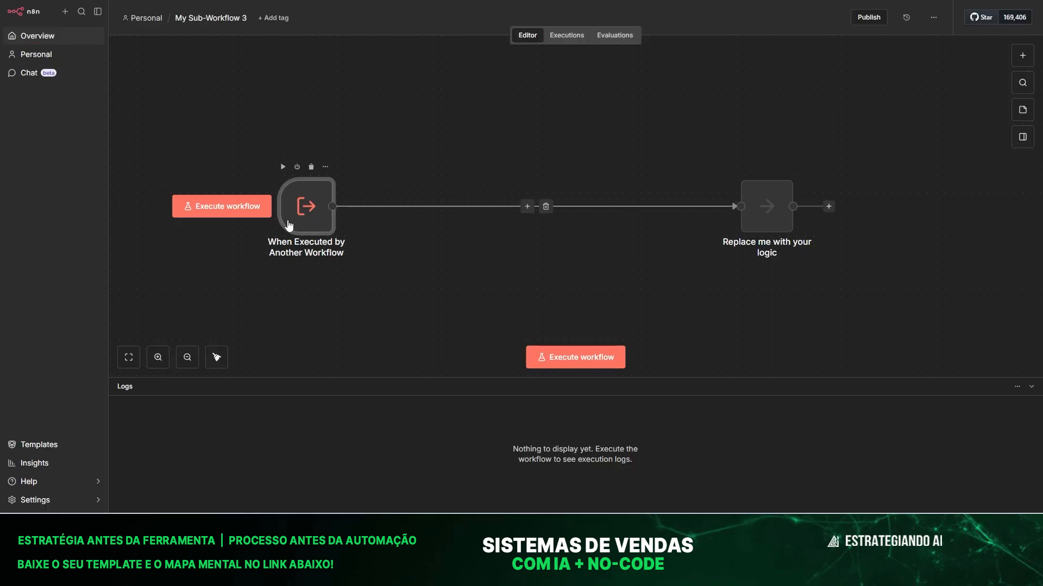
mouse_move(361, 211)
mouse_down()
mouse_move(368, 232)
mouse_move(357, 215)
mouse_up()
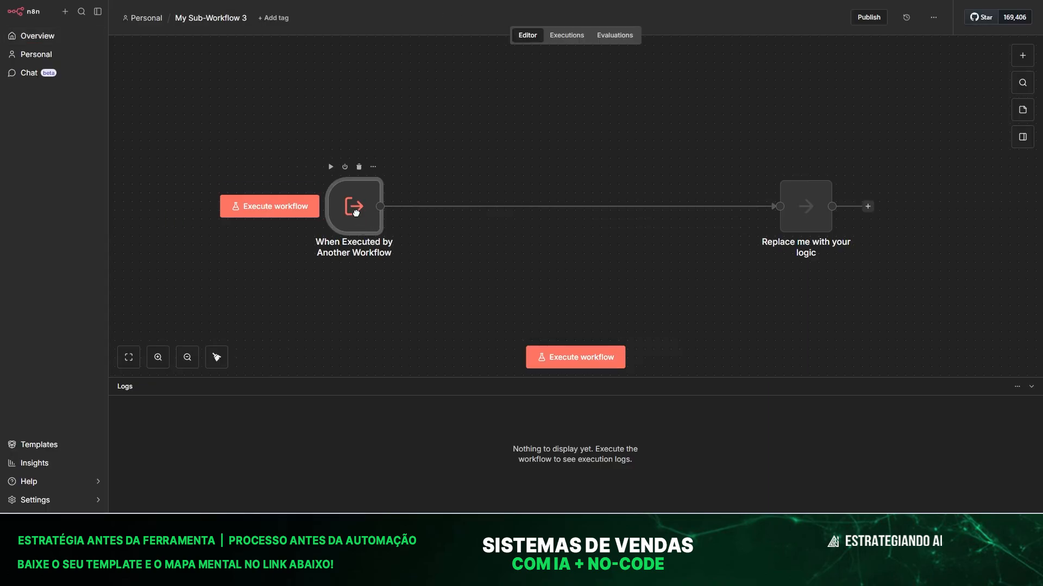
click(571, 207)
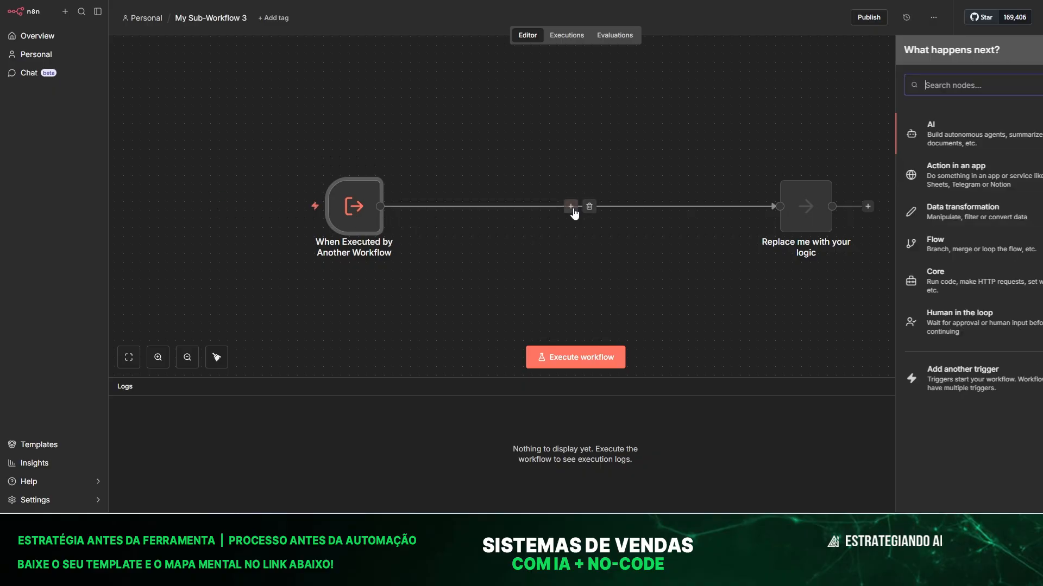
click(560, 128)
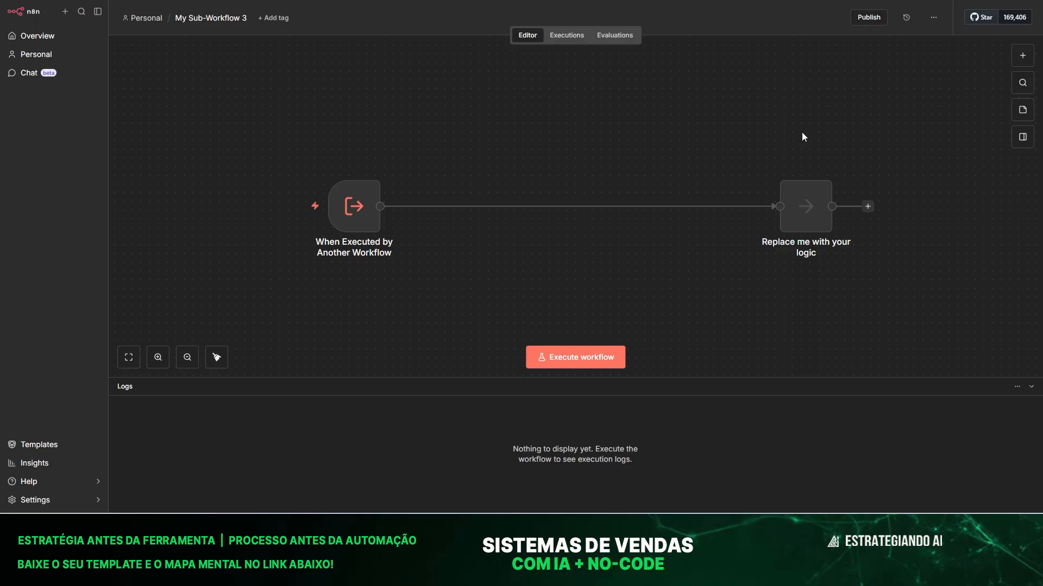
drag(356, 178, 351, 215)
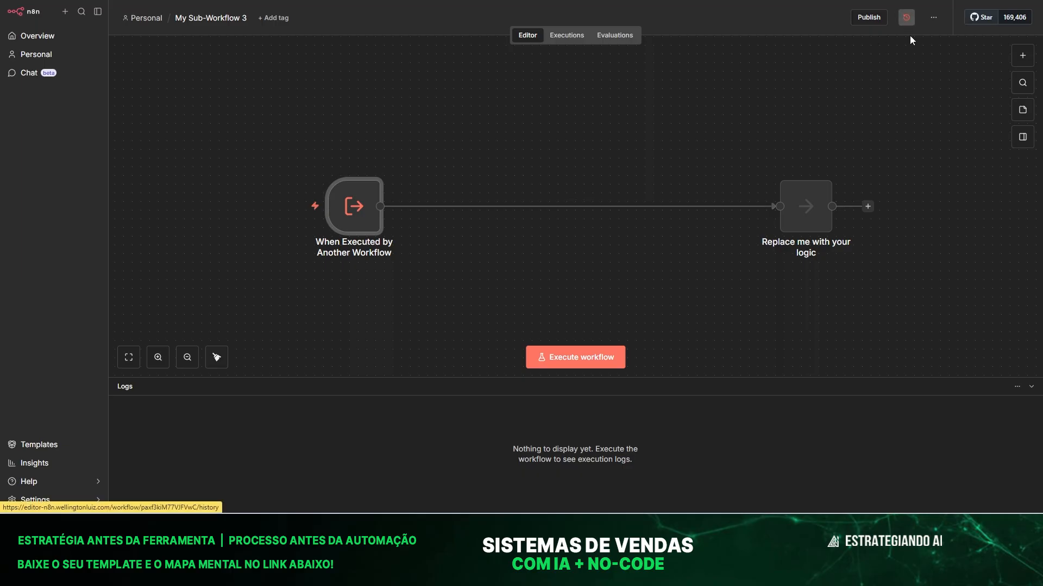
drag(354, 204, 345, 168)
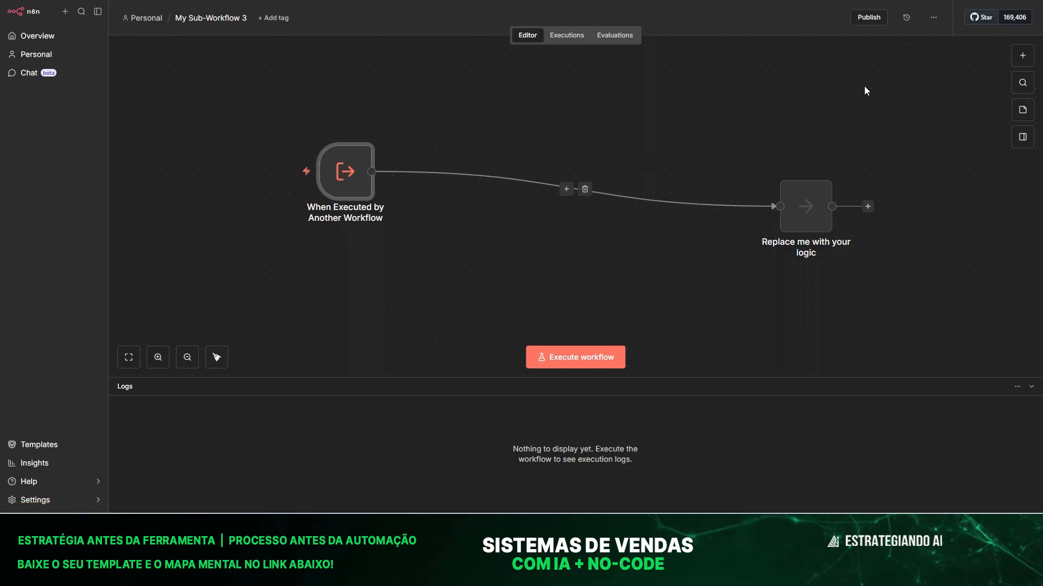
click(906, 18)
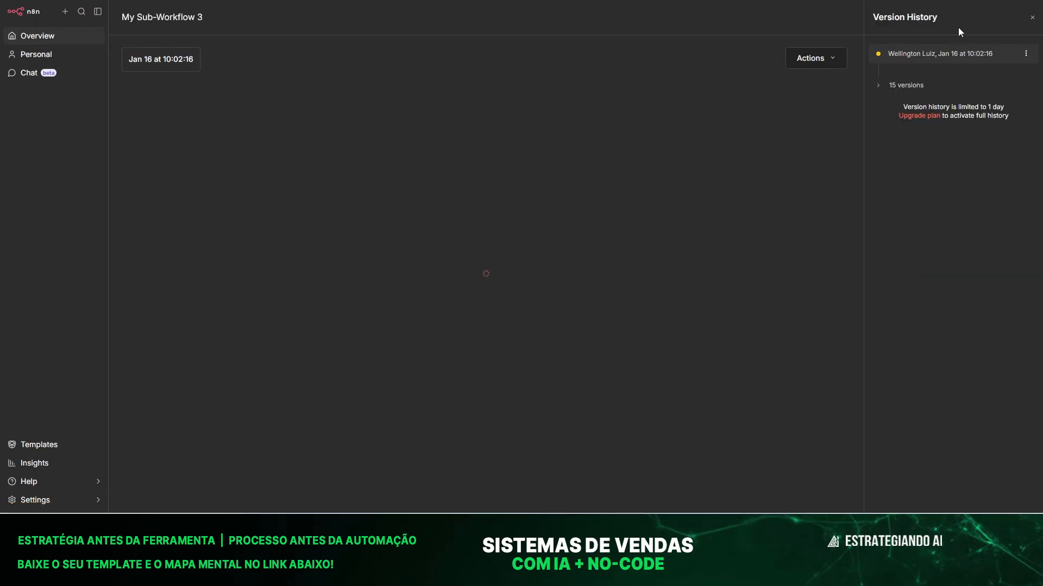
click(889, 86)
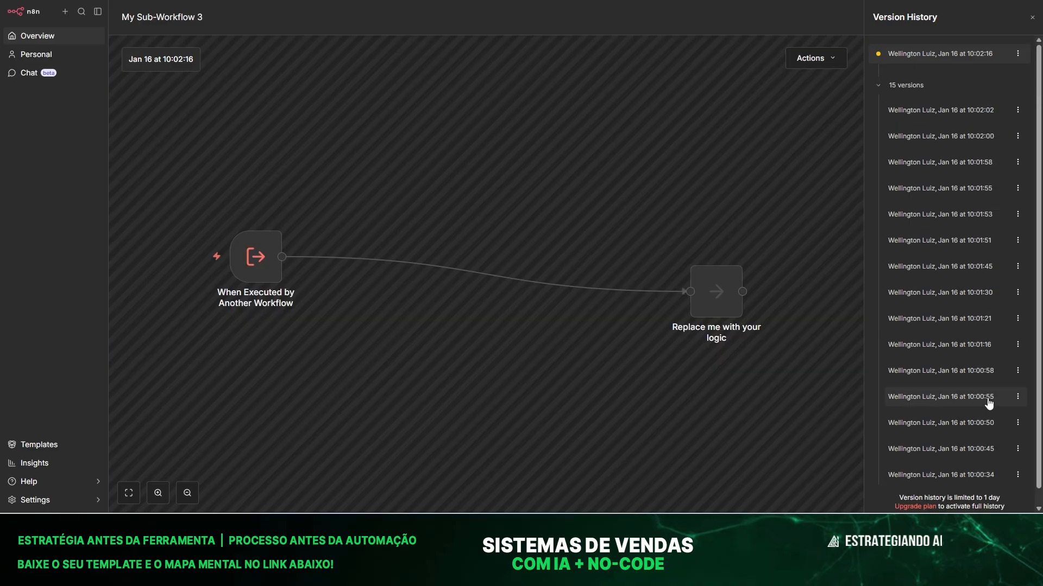
scroll(987, 401, down, 1)
click(930, 460)
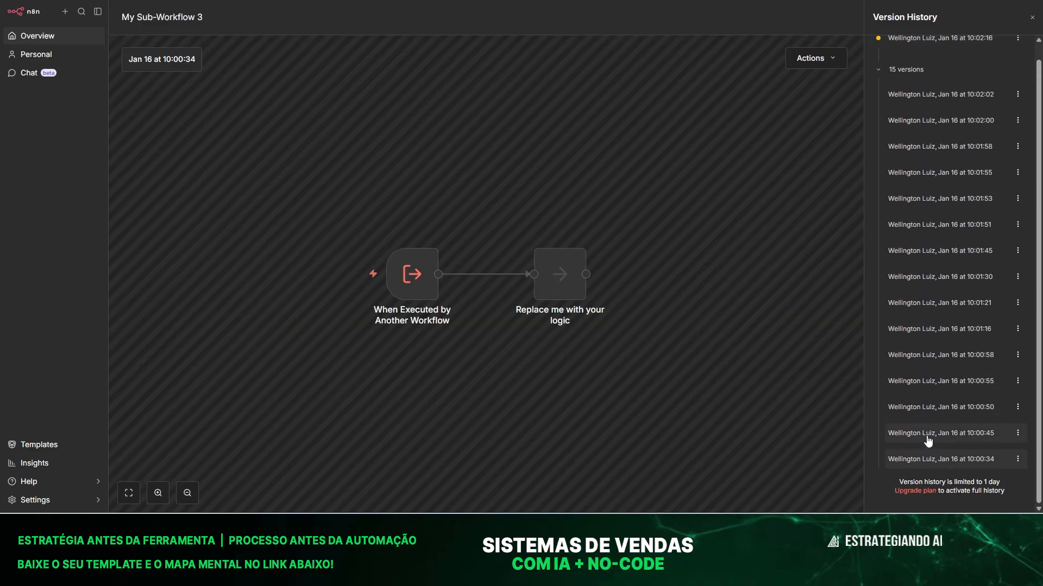
click(928, 435)
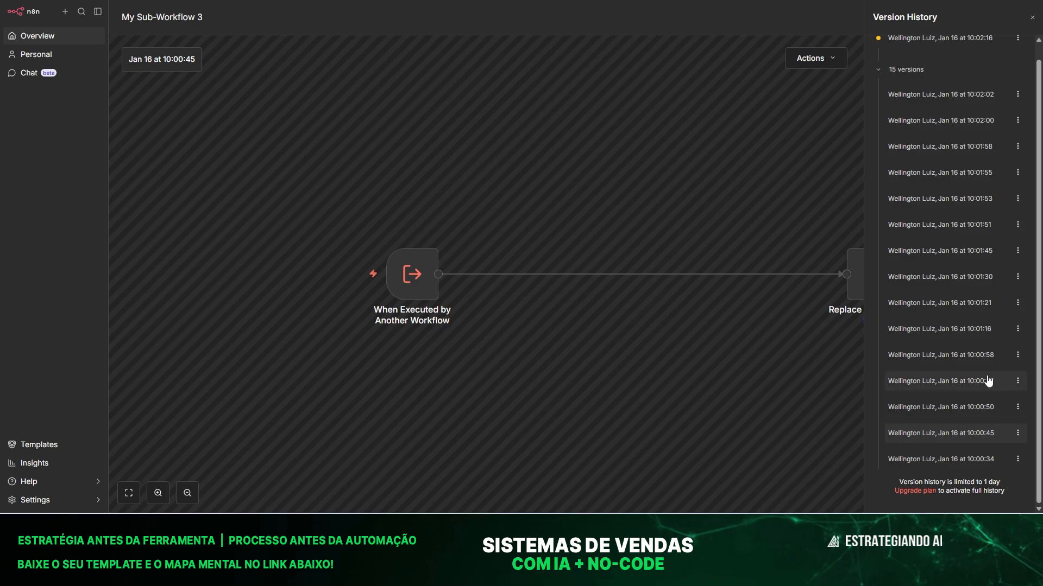
click(972, 312)
click(956, 278)
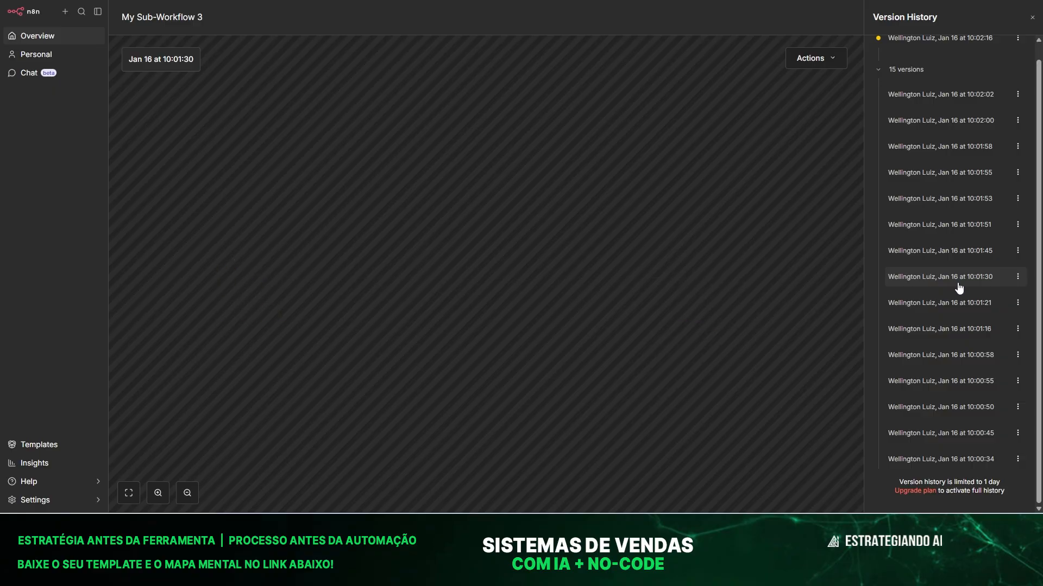
click(940, 253)
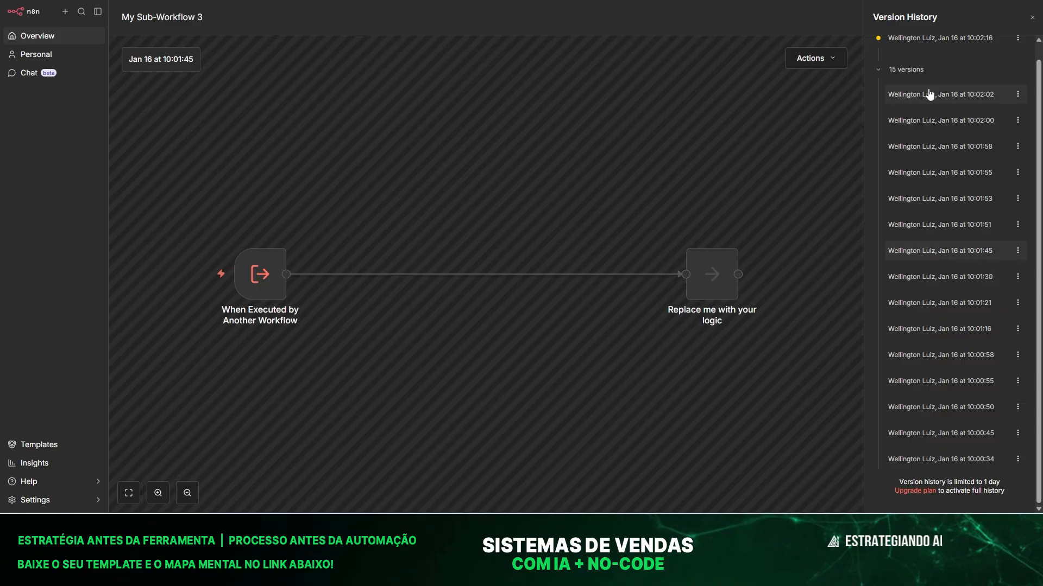
click(1032, 17)
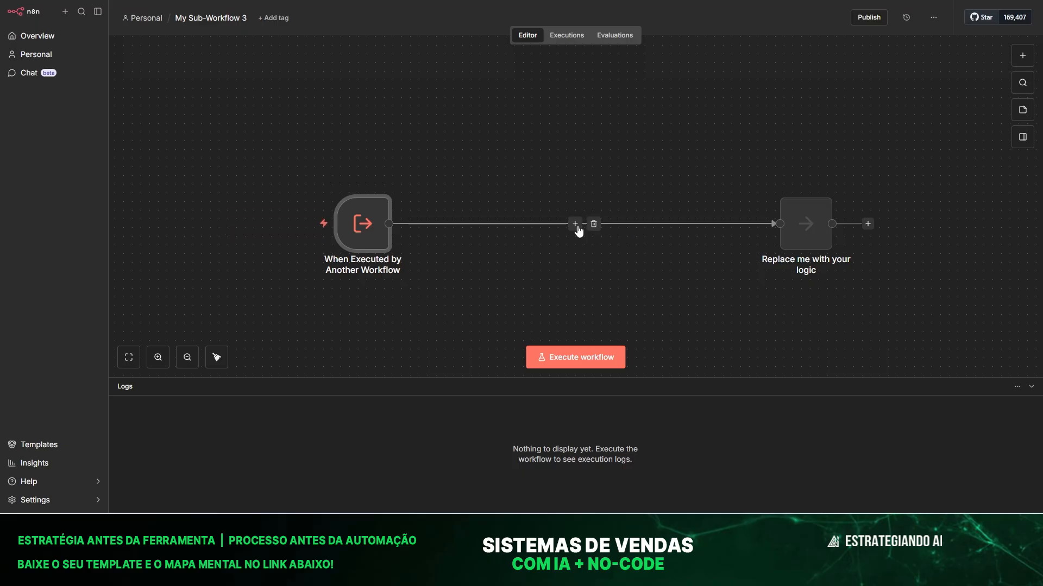
Insert an AI Agent between the trigger and placeholder, using the OpenAI Chat Model.
click(575, 225)
click(877, 145)
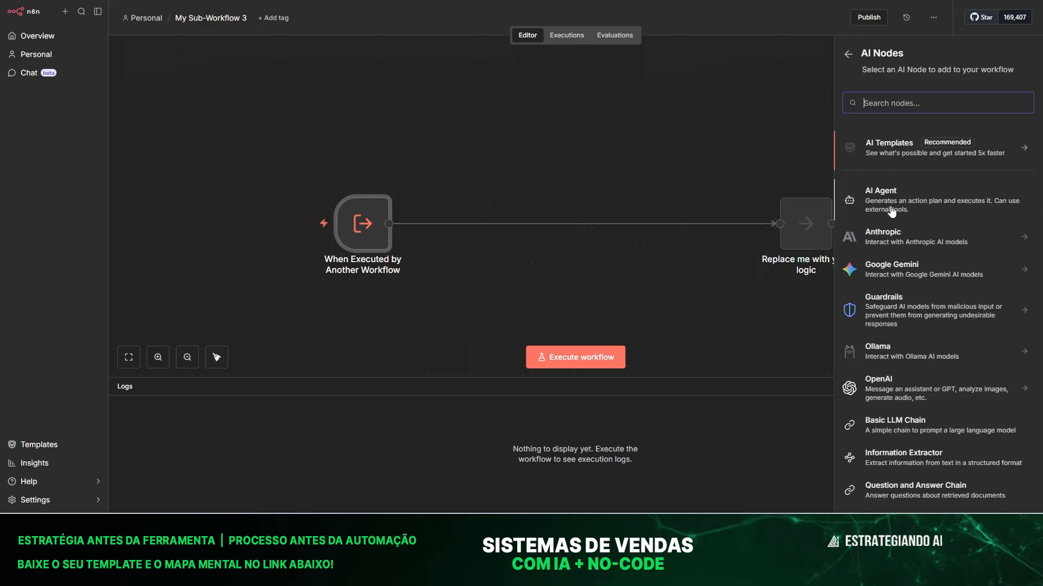
click(891, 208)
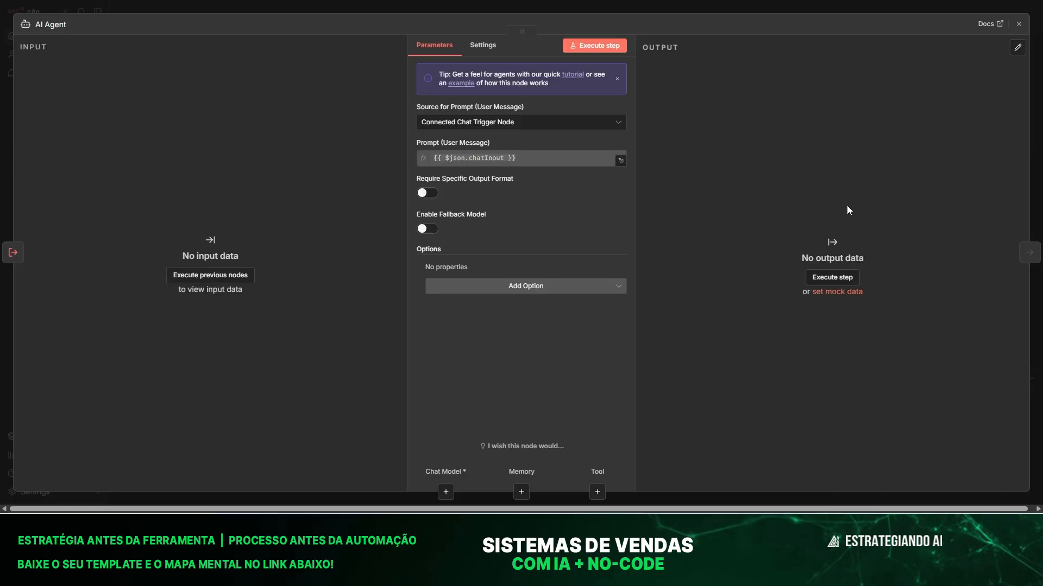
click(333, 8)
click(558, 214)
scroll(926, 422, down, 5)
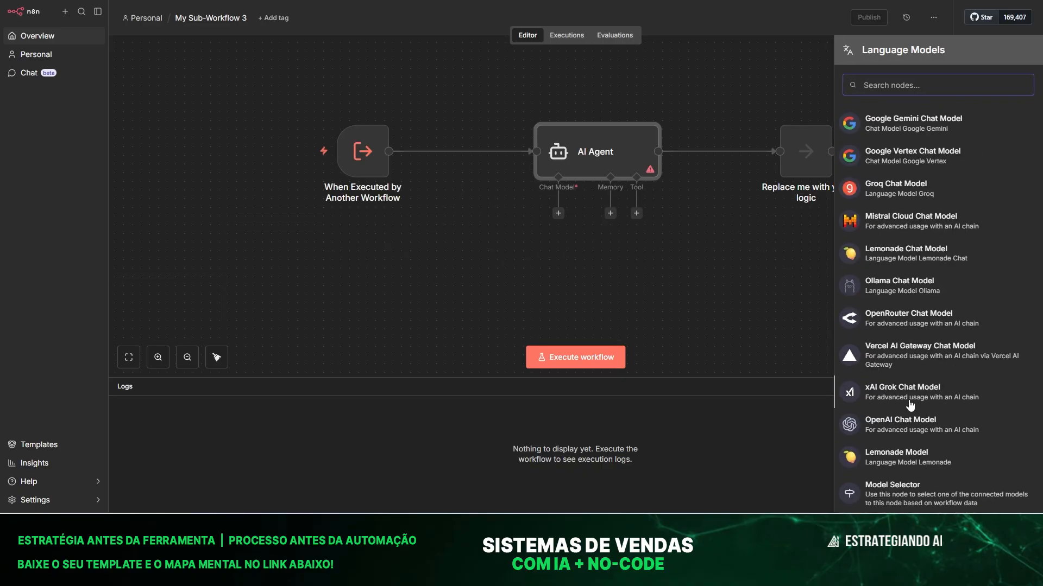
click(925, 430)
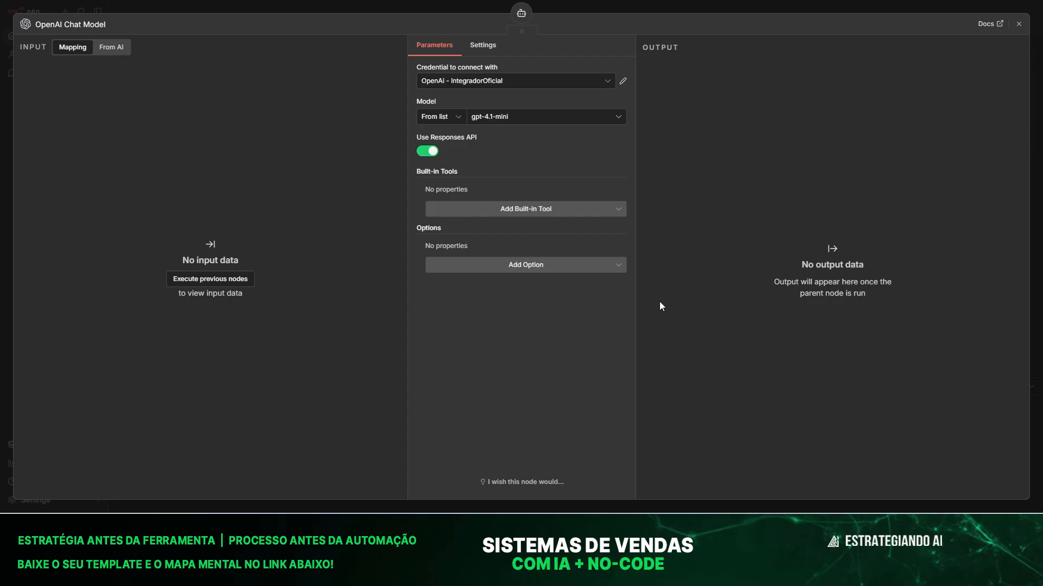
click(334, 6)
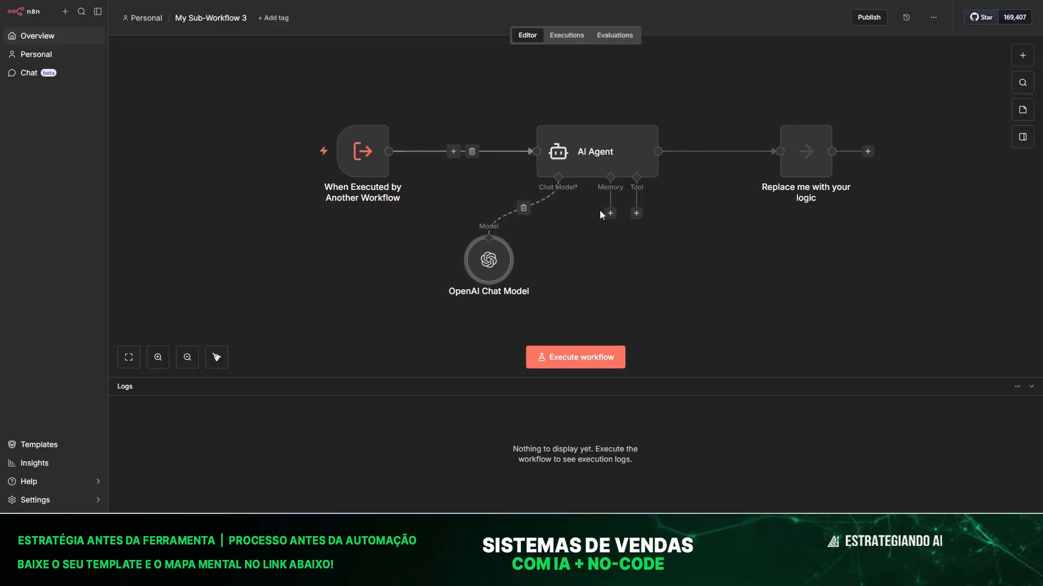
Add Postgres Chat Memory to the agent with table name n8n_chat_histories_xx01.
click(610, 213)
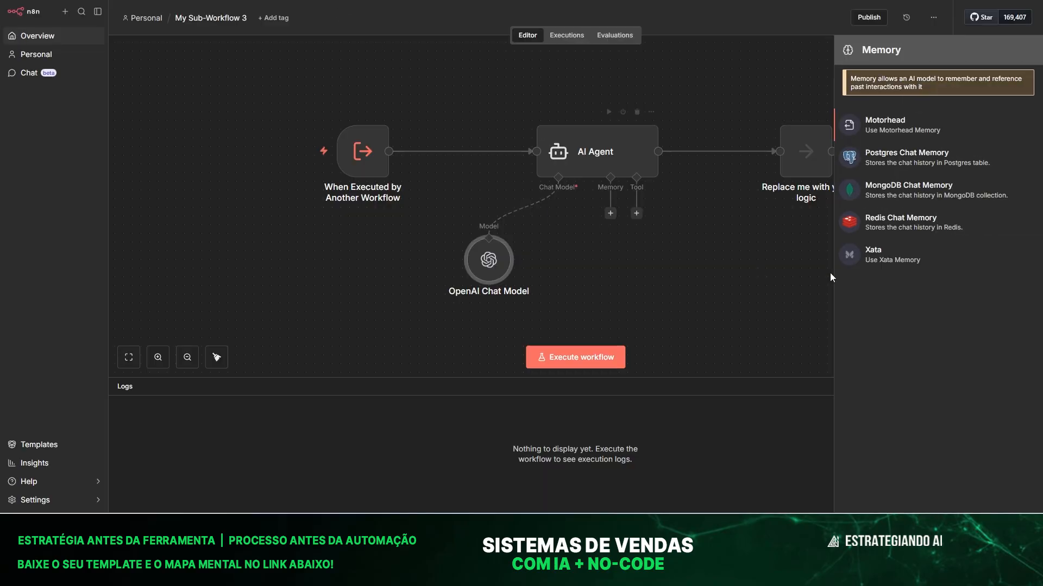
click(921, 165)
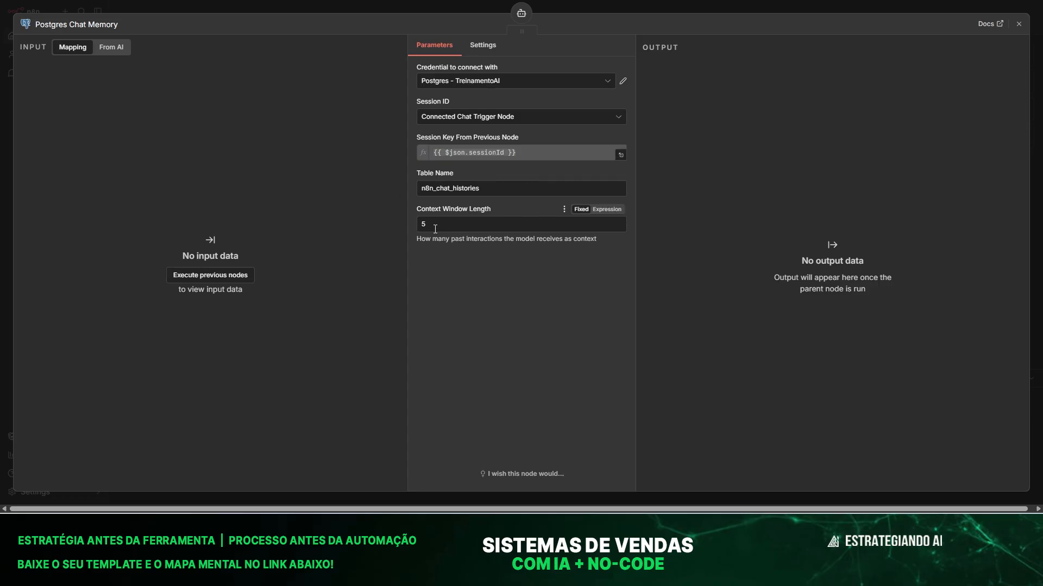
click(494, 193)
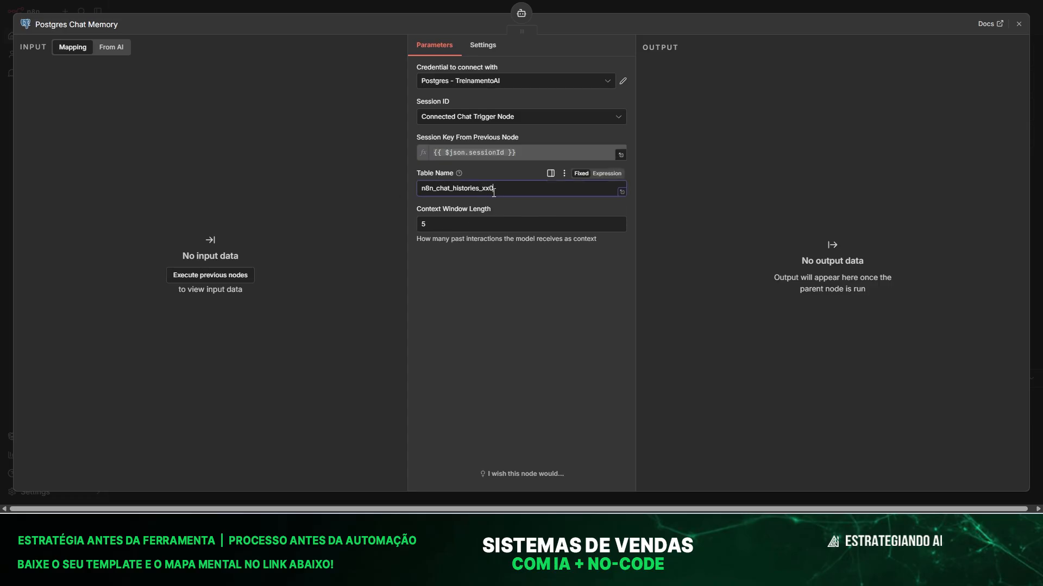
text(1)
click(352, 7)
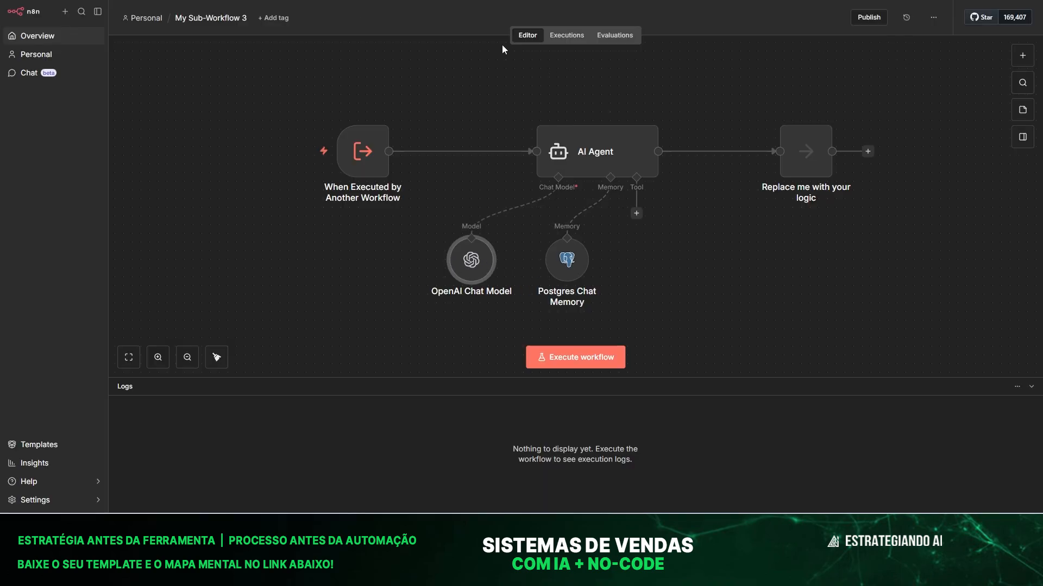
Search 'goog' to add the Google Sheets Tool to the AI Agent, set to Append Row.
click(637, 215)
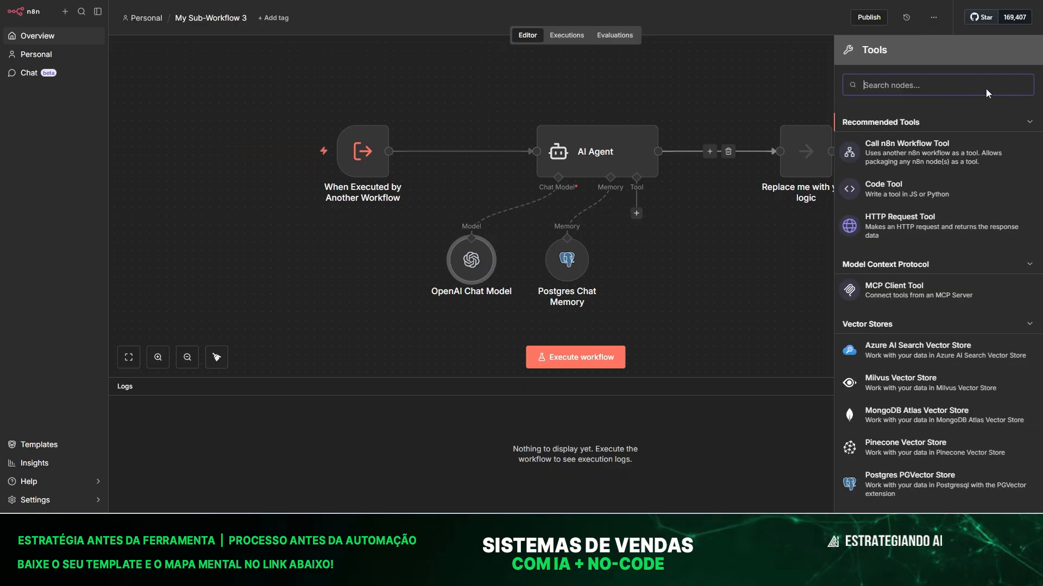
text(google)
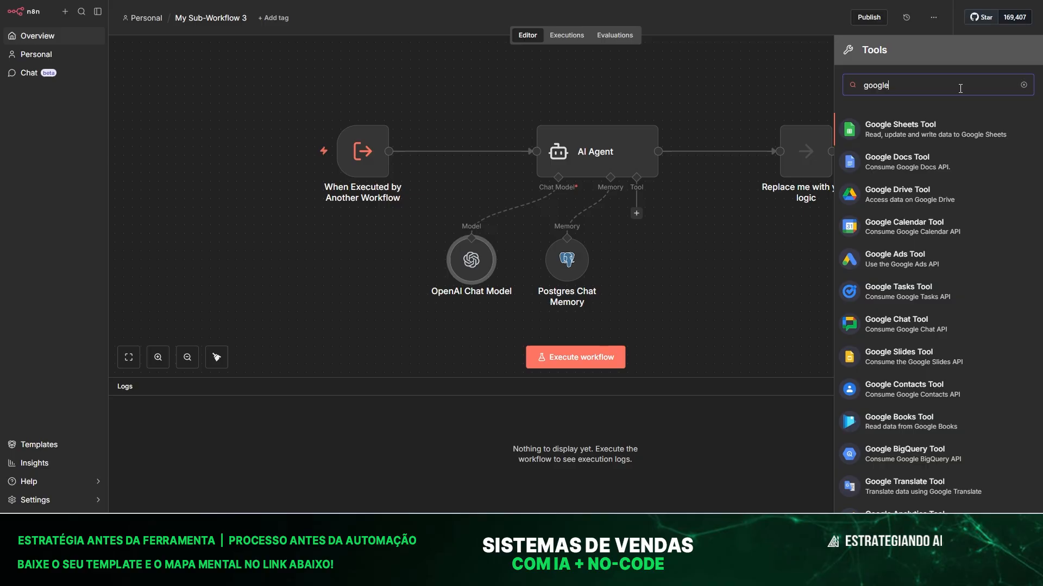
click(954, 128)
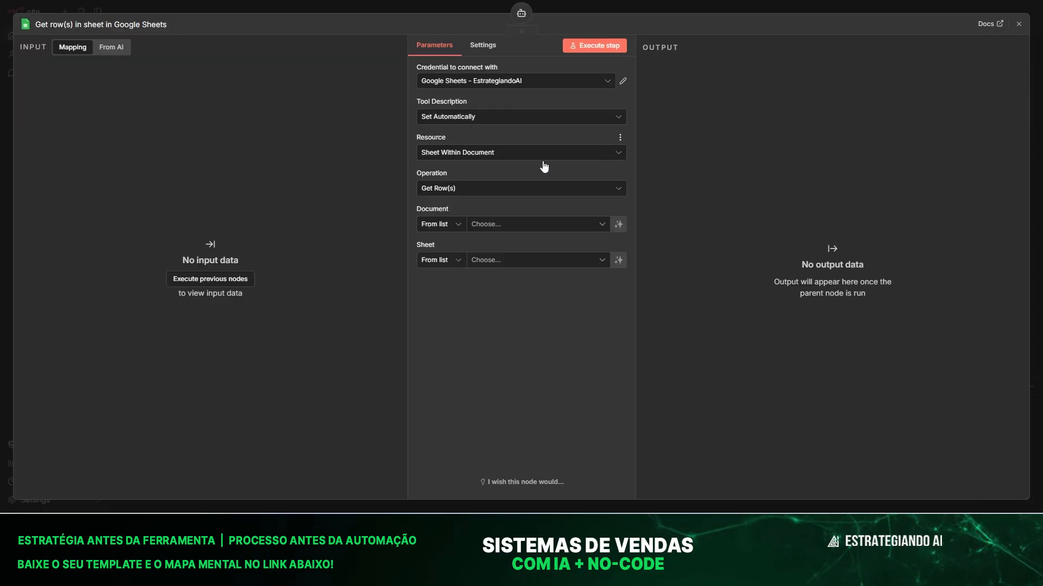
click(431, 190)
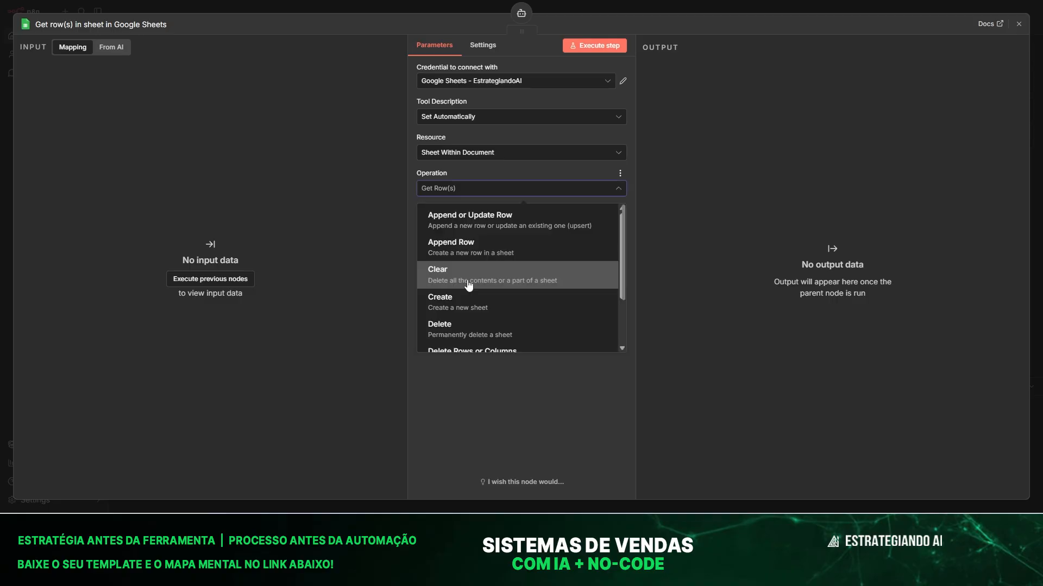
click(460, 252)
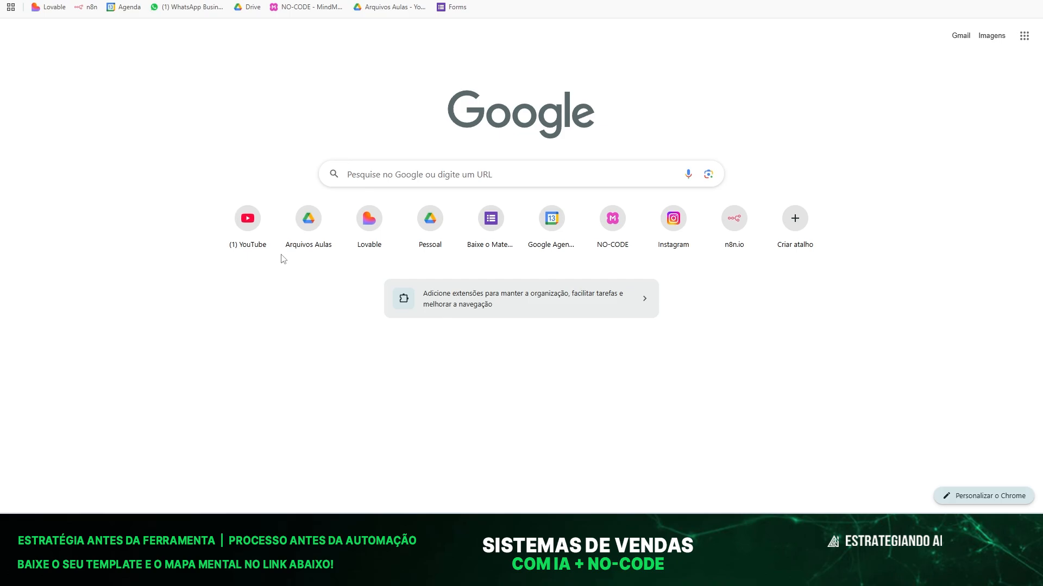
Open the contatos spreadsheet from the Arquivos Aulas drive in Google Drive.
click(302, 220)
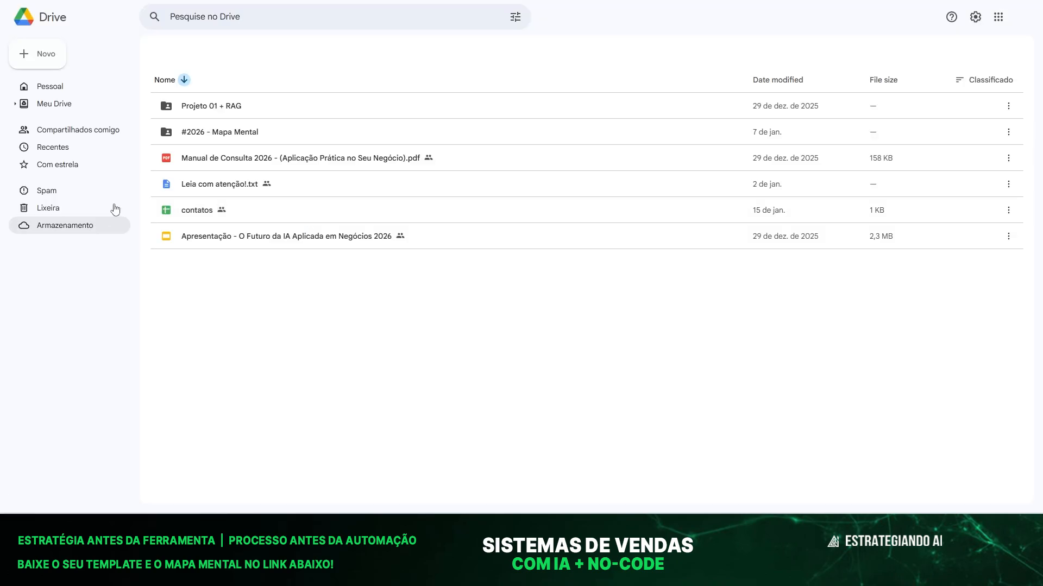
click(259, 240)
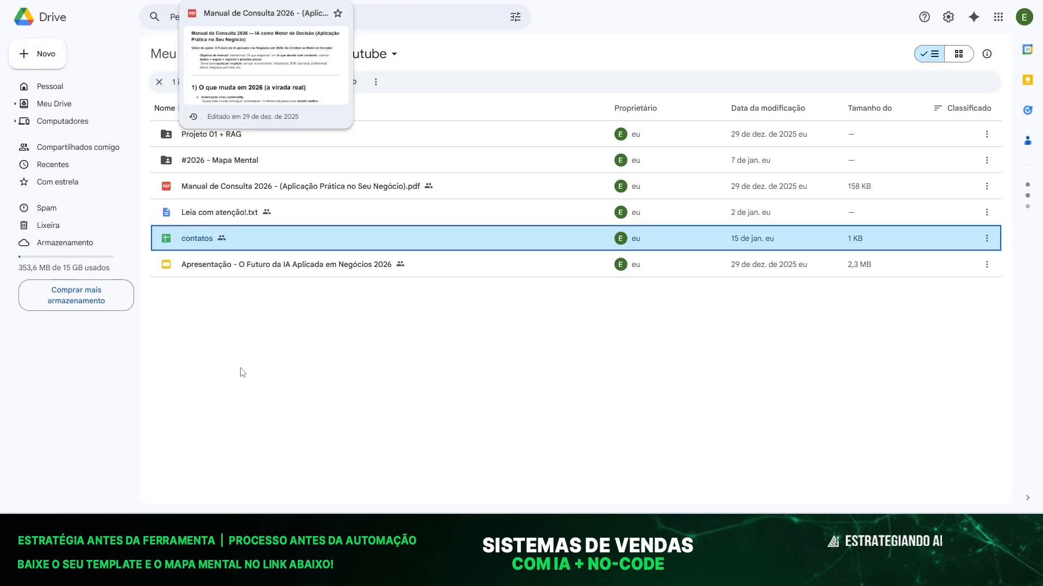
double_click(251, 232)
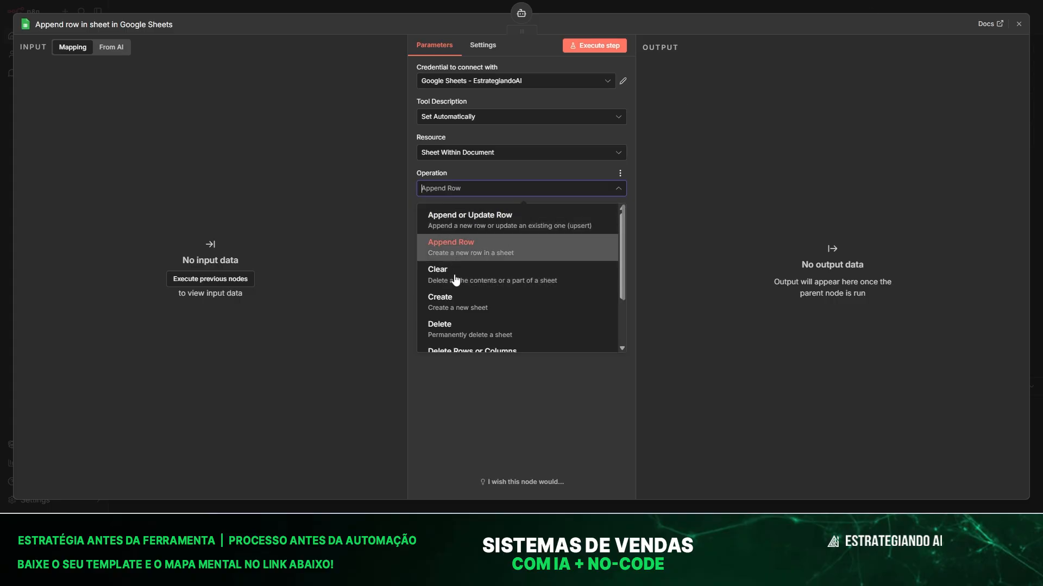
Point the Append Row tool at document contatos and sheet Contatos.
click(443, 398)
click(495, 227)
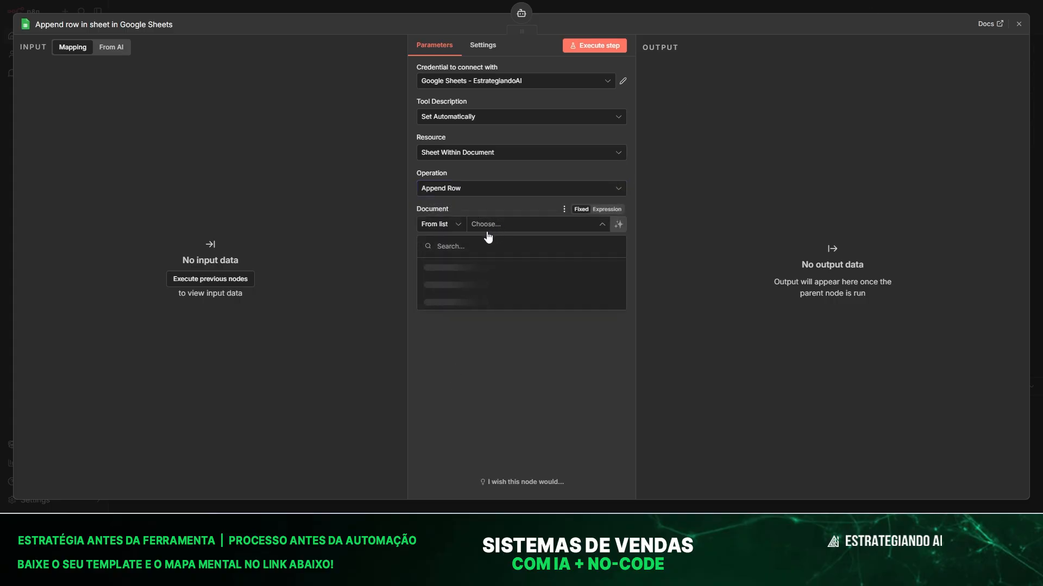
click(451, 266)
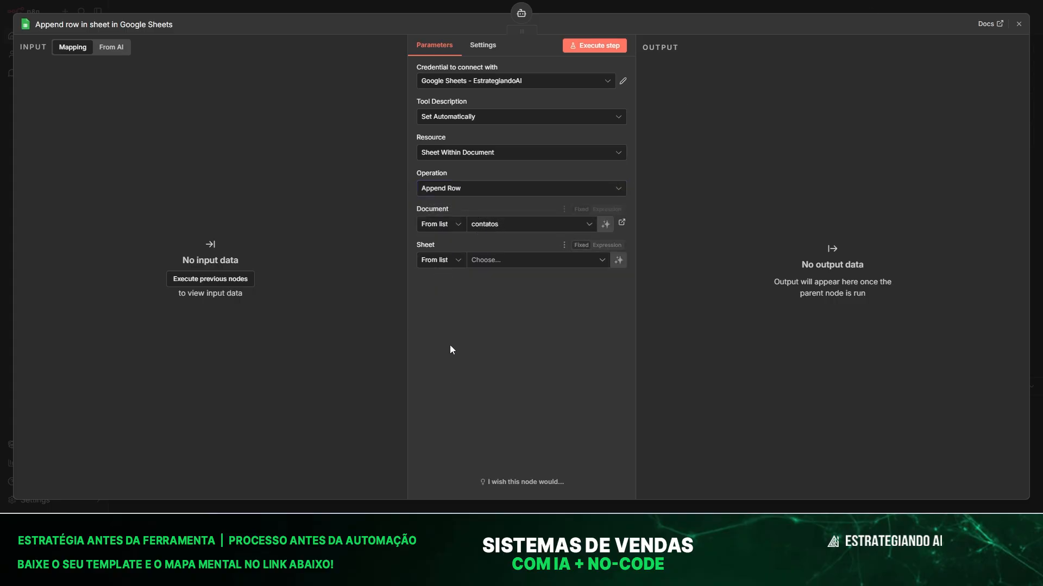
click(517, 264)
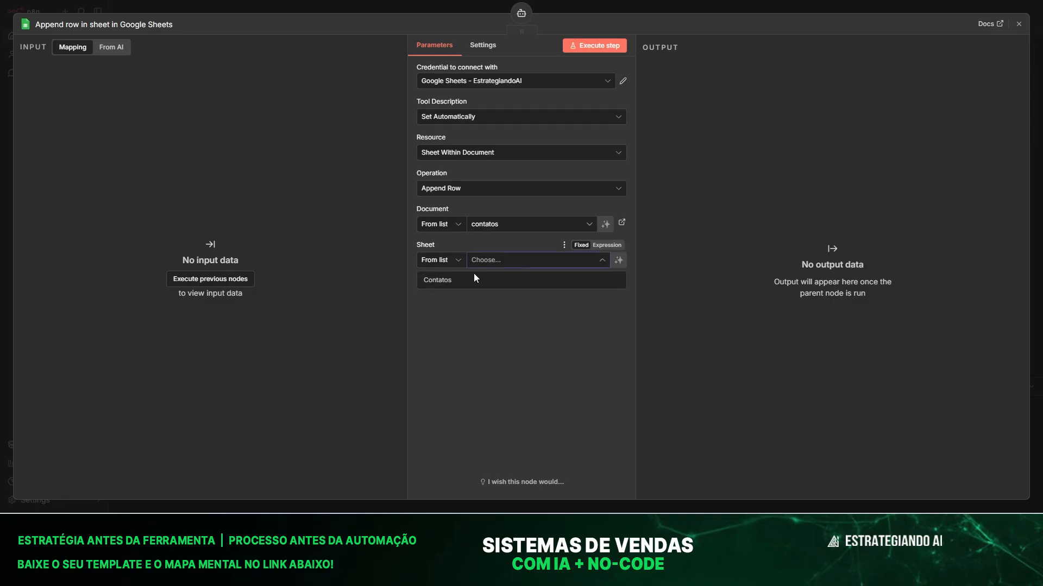
click(450, 280)
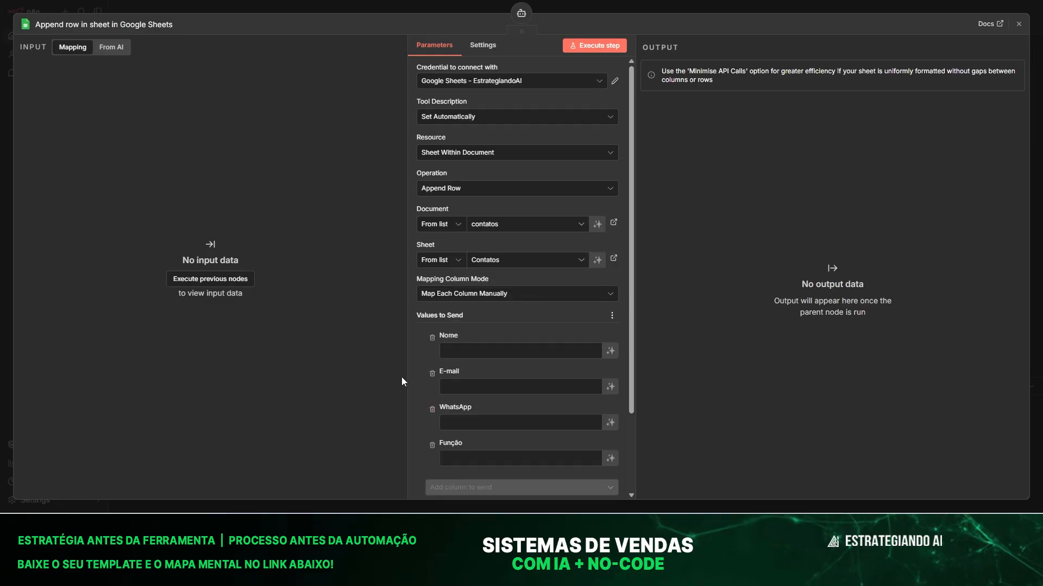
scroll(443, 339, down, 2)
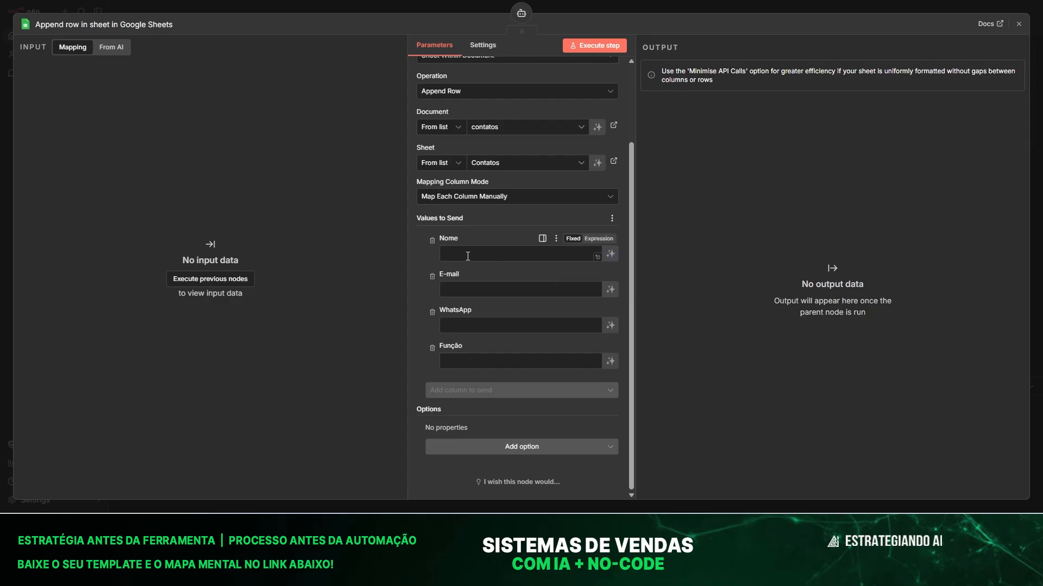
Have the model fill Nome, E-mail, WhatsApp and Função as $fromAI expressions.
click(611, 254)
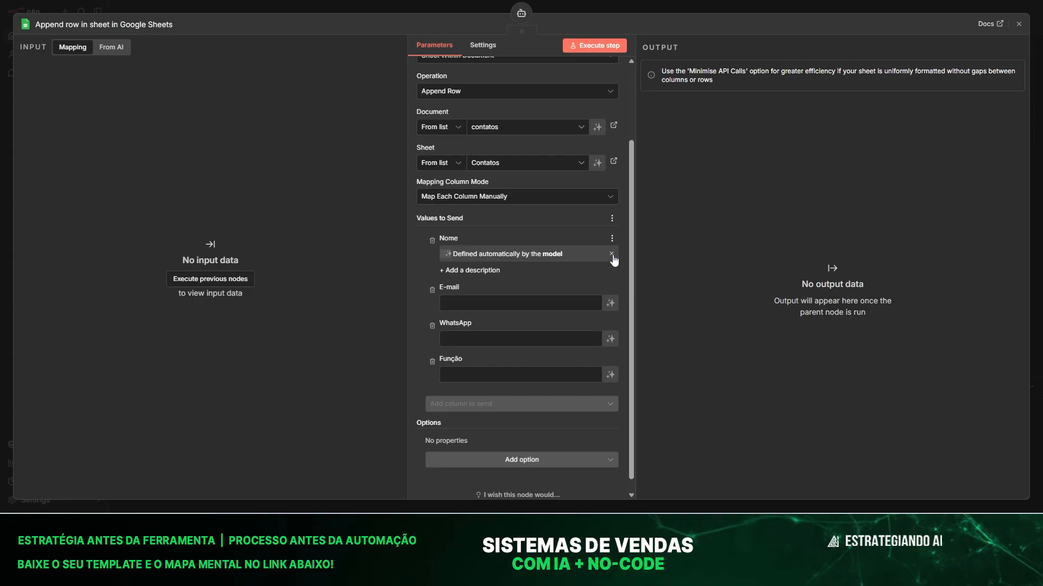
click(611, 303)
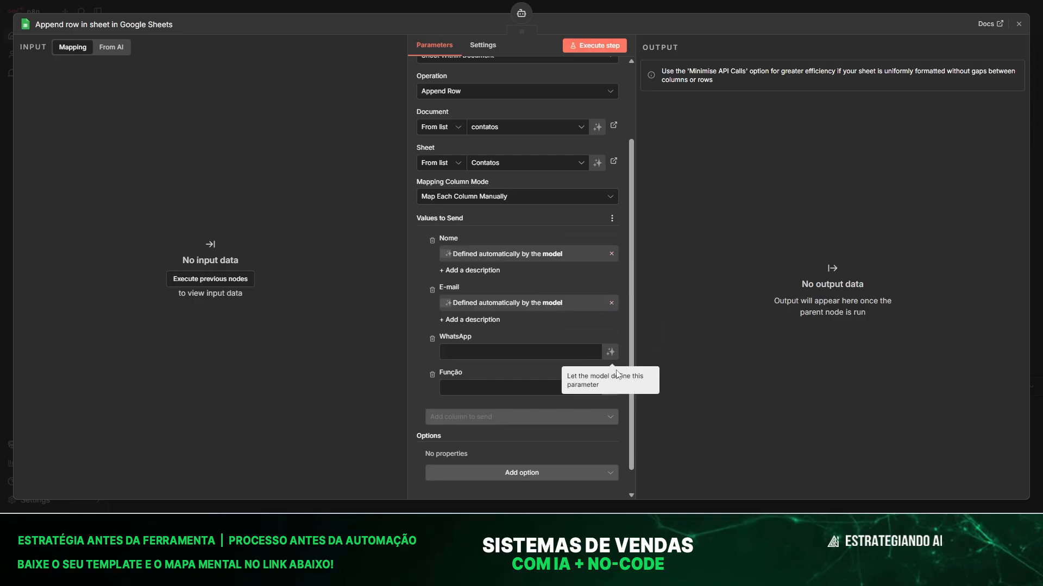
click(610, 352)
click(610, 401)
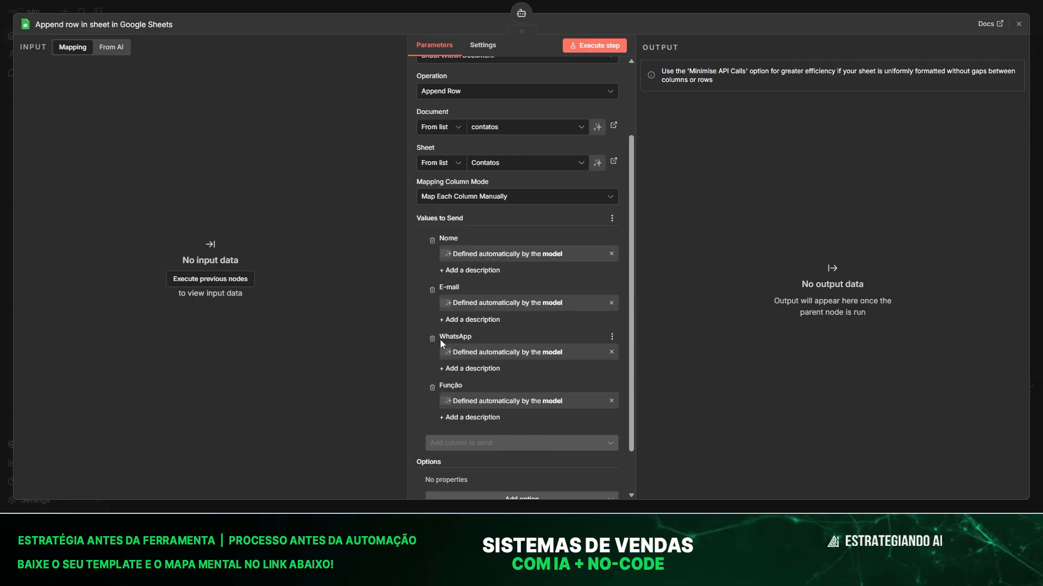
scroll(440, 339, down, 2)
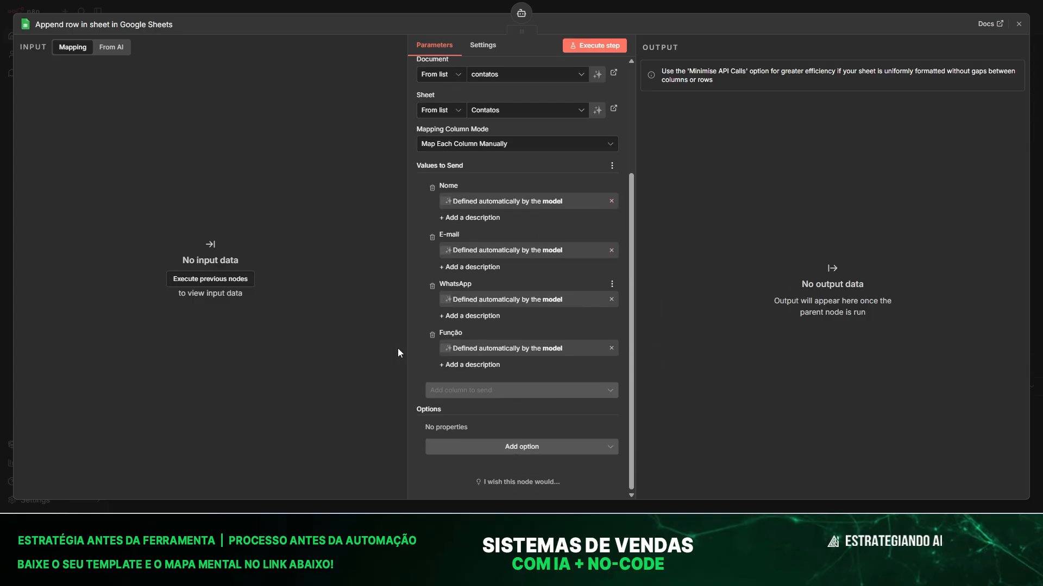
click(613, 350)
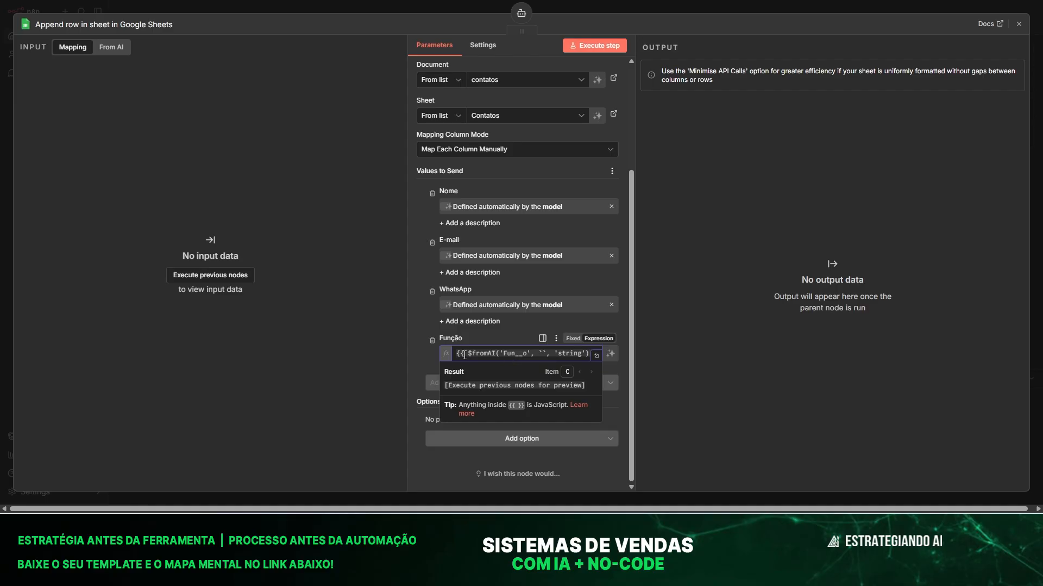
click(612, 307)
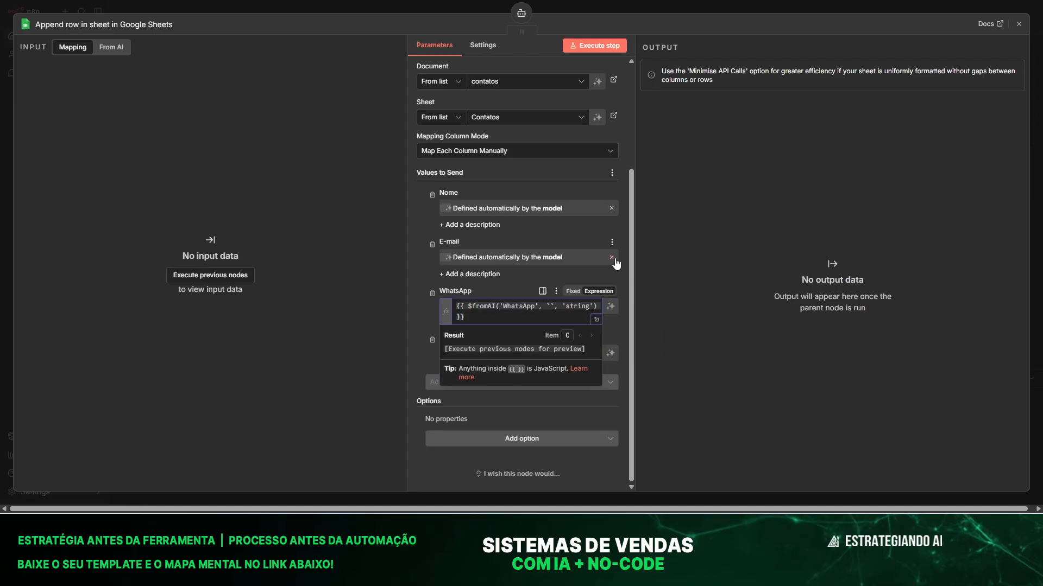
click(612, 256)
click(610, 221)
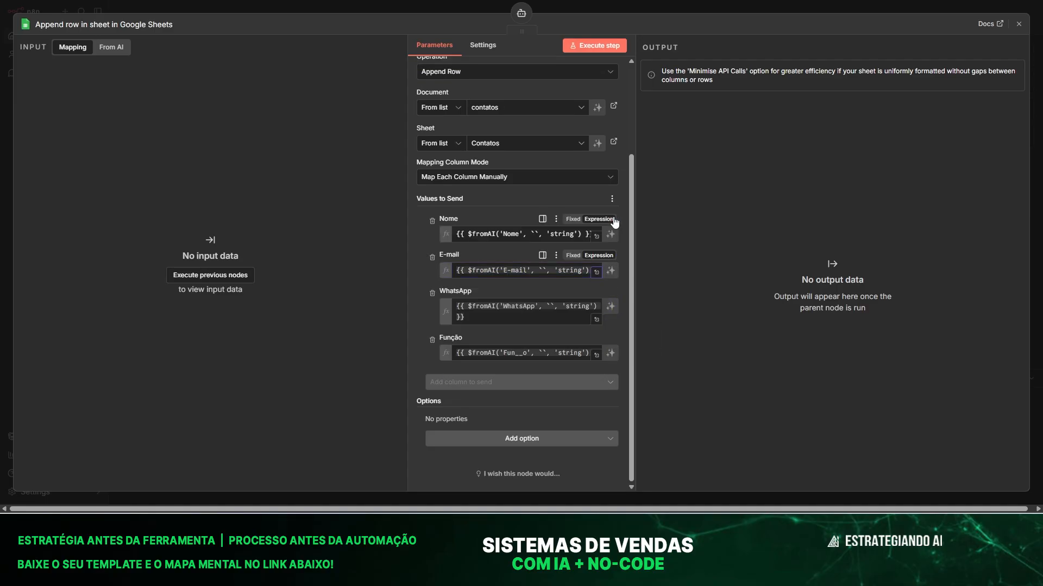
click(401, 272)
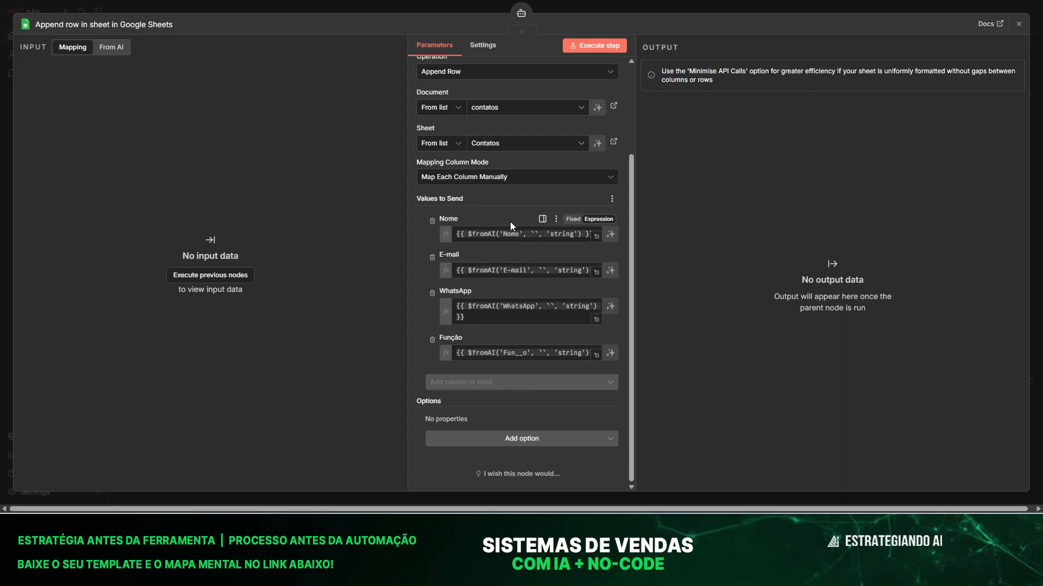
scroll(469, 395, up, 3)
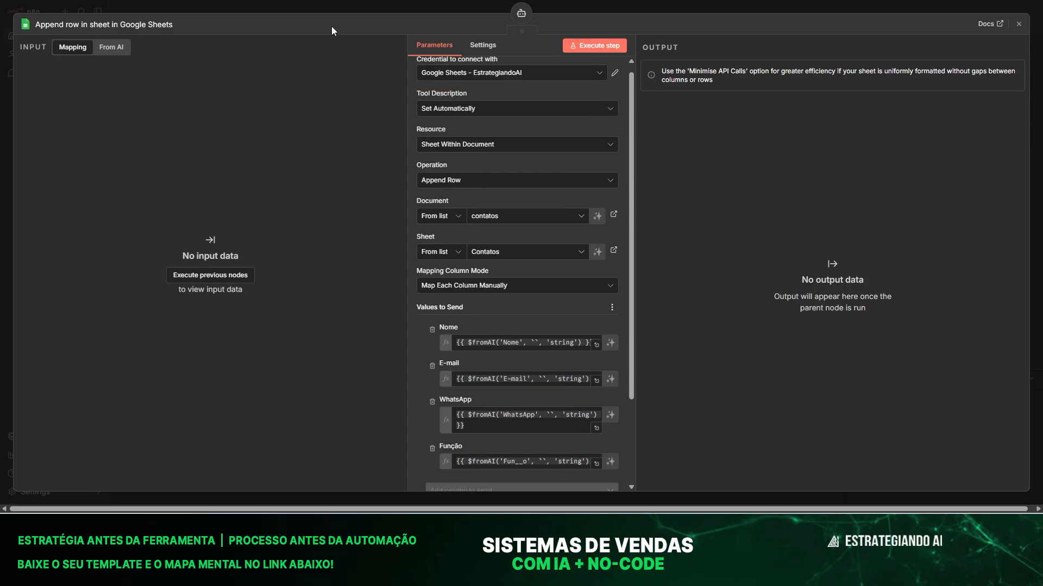
Rename the Google Sheets tool node to criar_contato and position it on the canvas.
click(316, 7)
drag(646, 266, 680, 266)
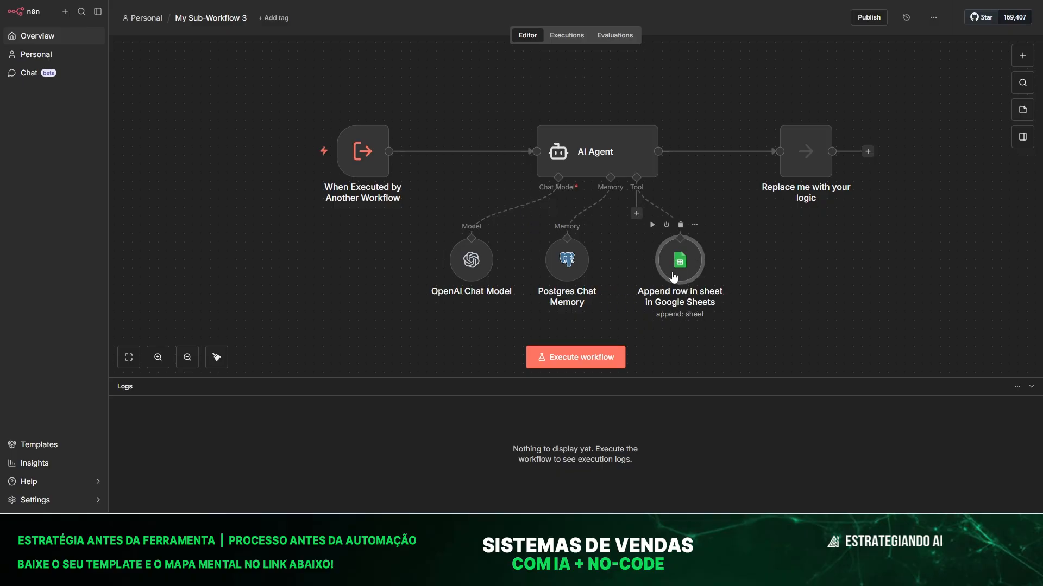
key(F2)
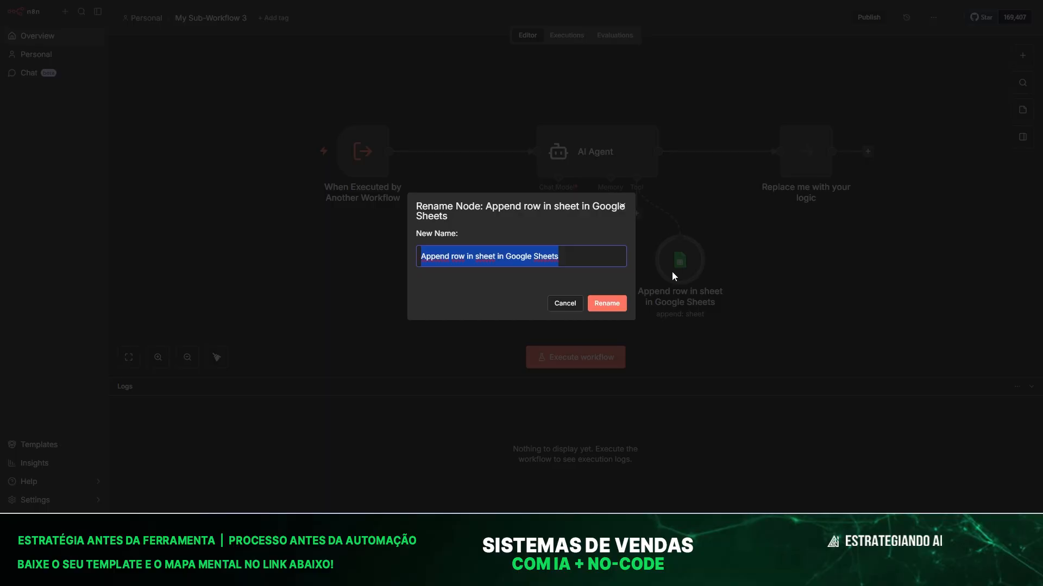
text(criar)
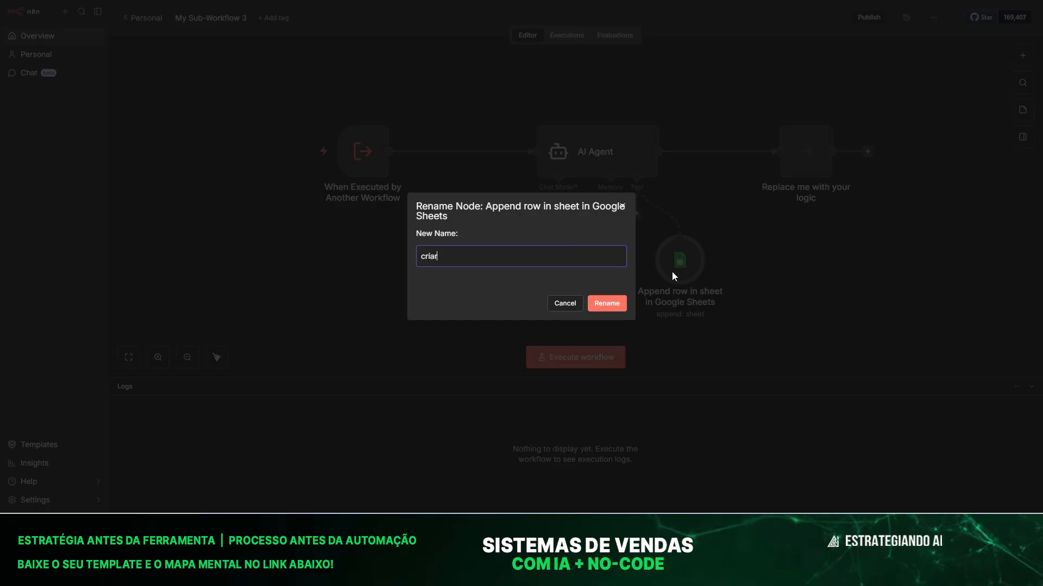
text(_contato)
click(613, 304)
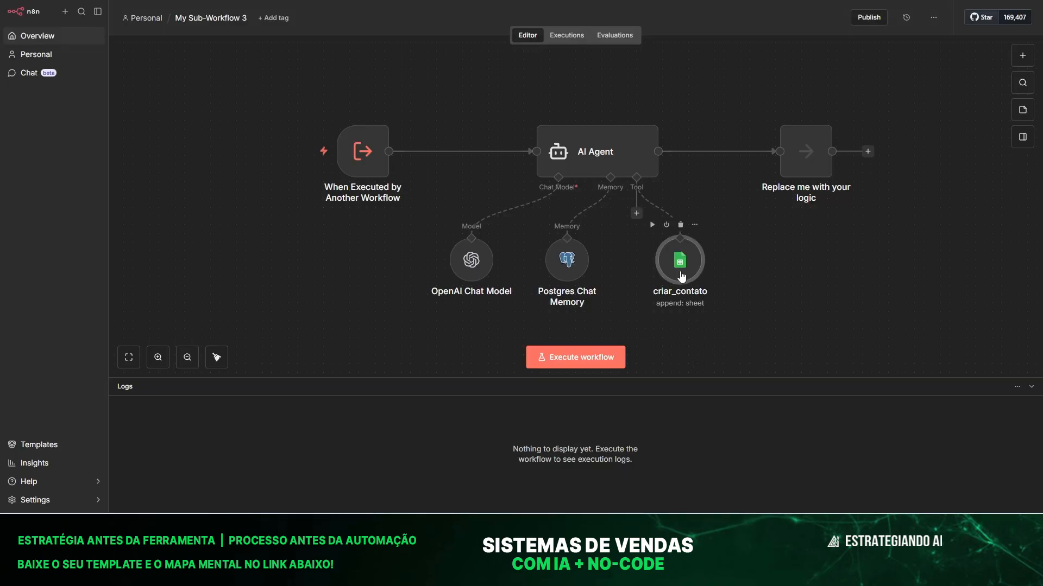
drag(681, 277, 676, 277)
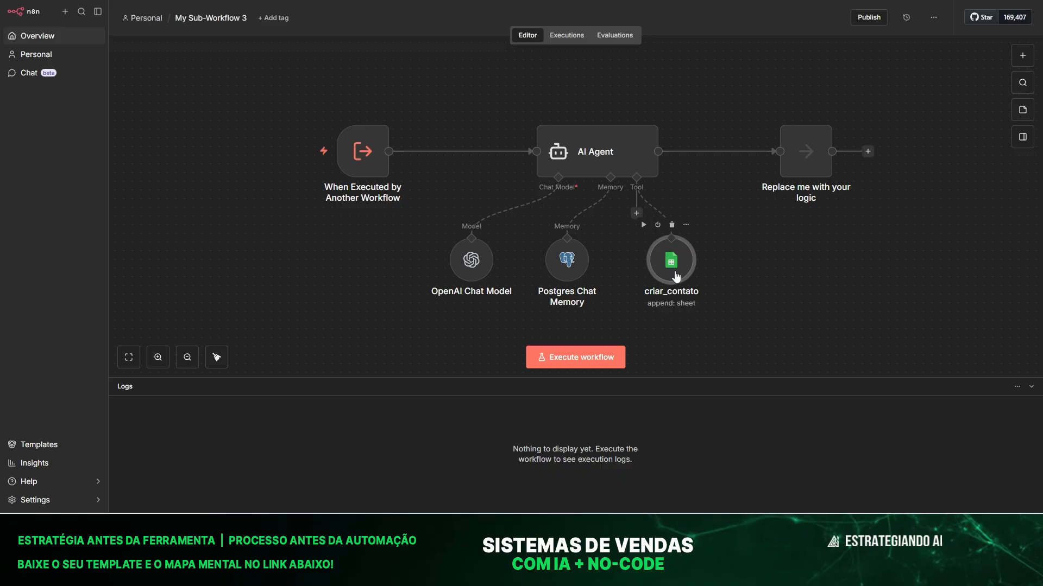
click(220, 20)
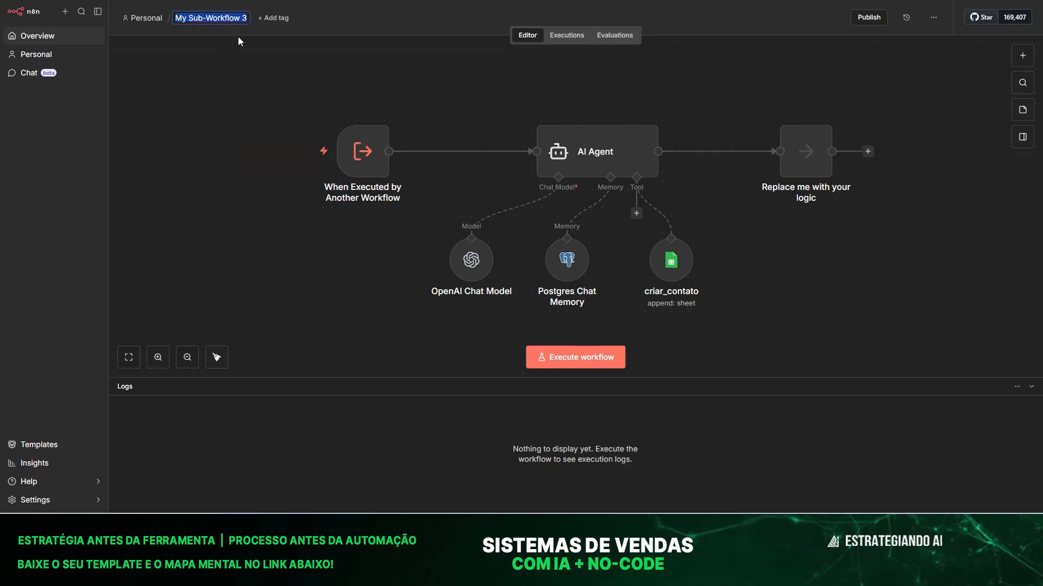
Name the sub-workflow flux_filho and rename the parent My workflow 15 to flux_pai.
text(flux)
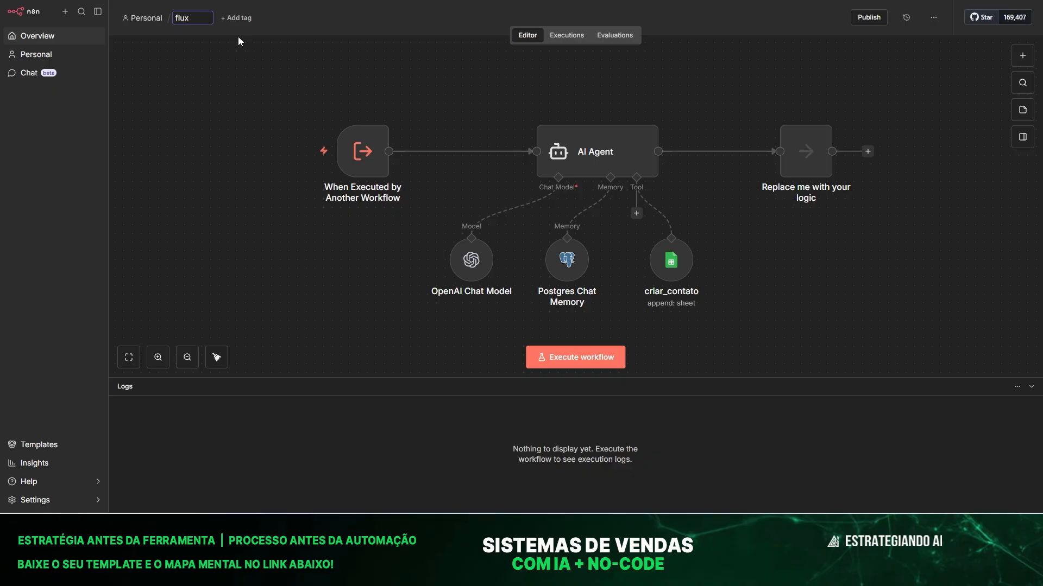
text(_filho)
click(241, 84)
key(ctrl+shift+Tab)
click(276, 3)
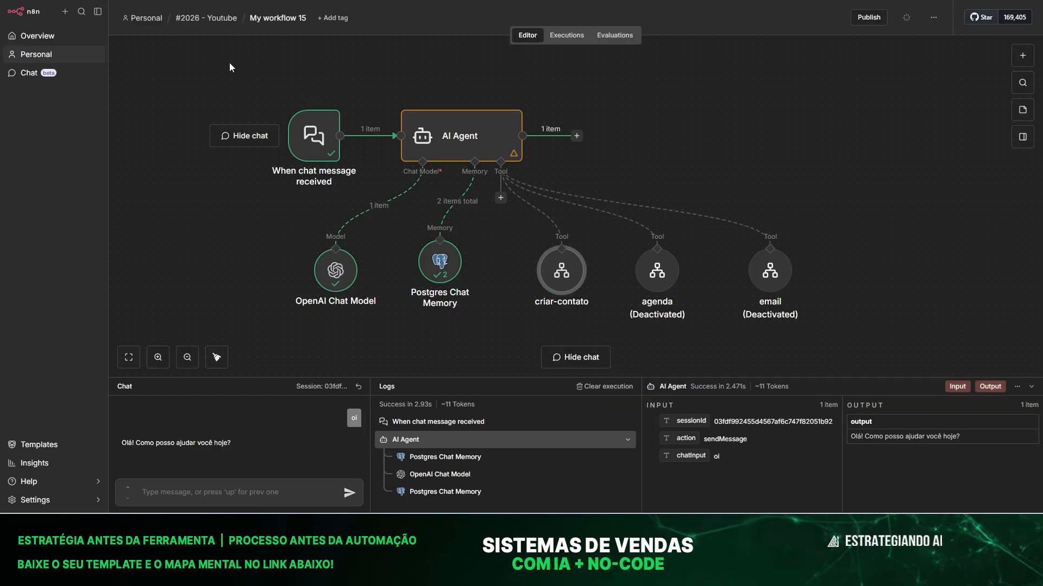
click(287, 19)
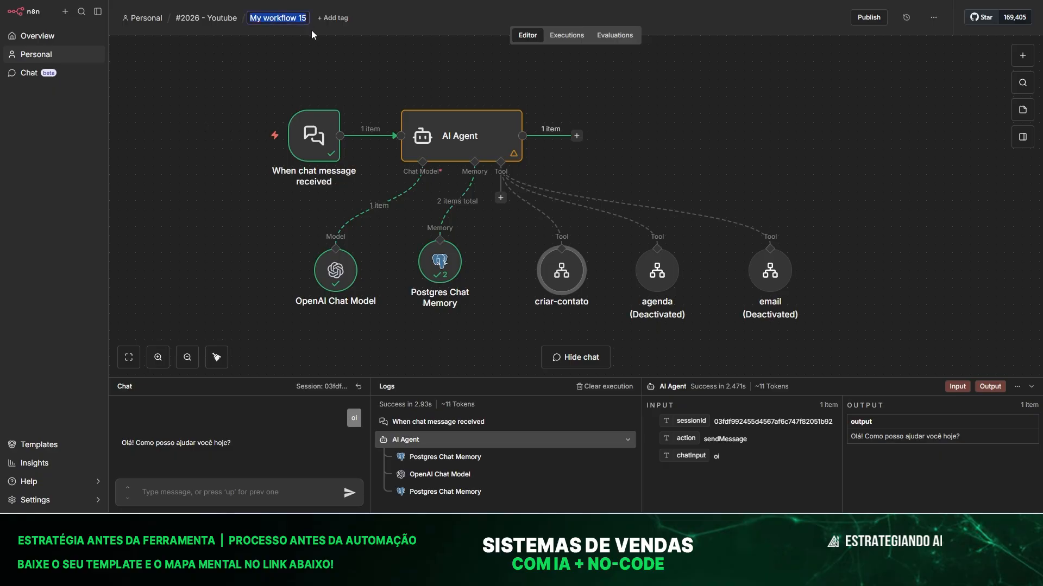
text(flux)
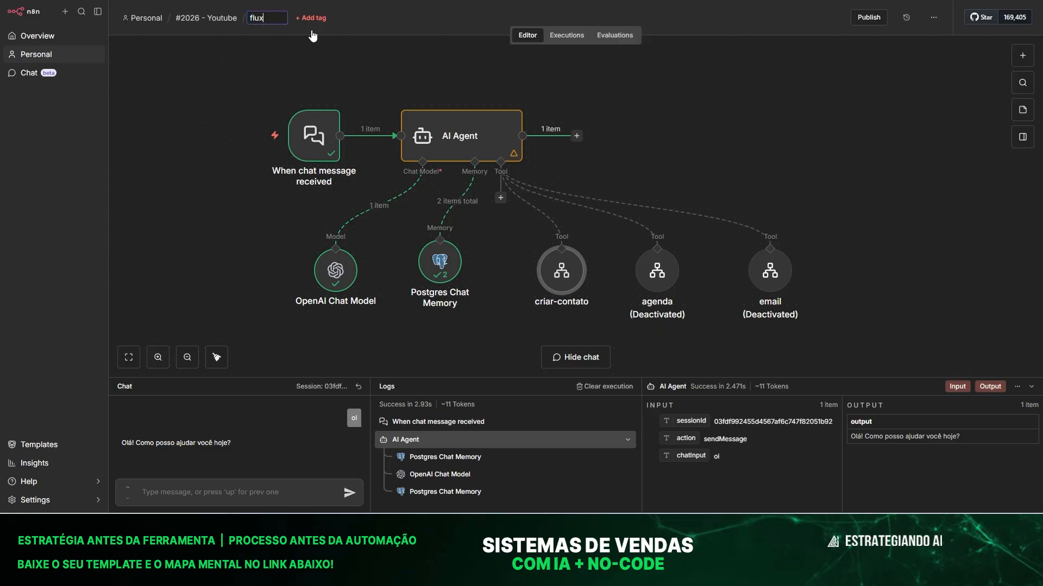
text(_pai)
click(177, 70)
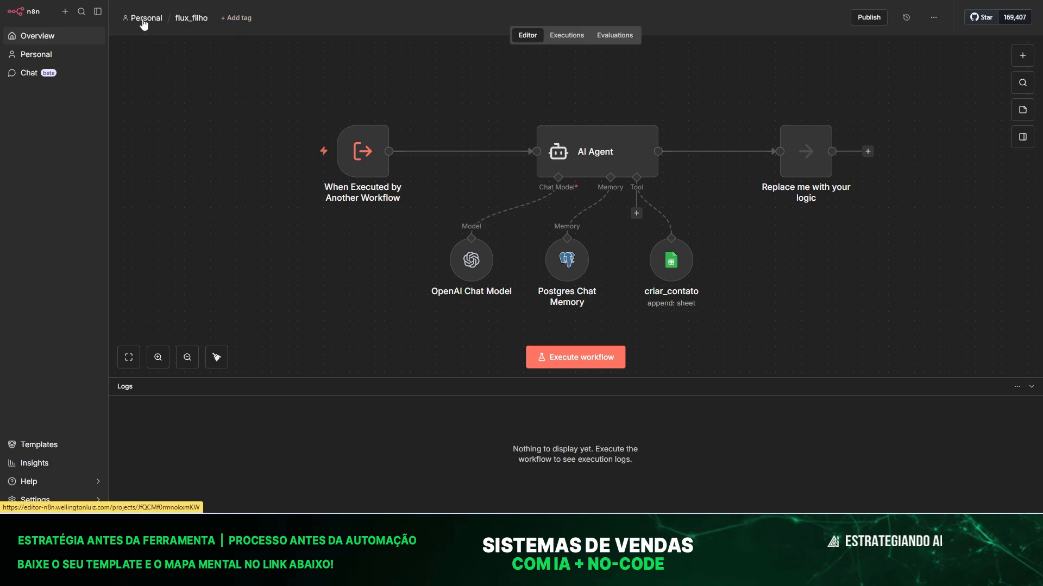
Move flux_filho from Personal into the #2026 - Youtube folder, then open flux_pai there.
click(143, 21)
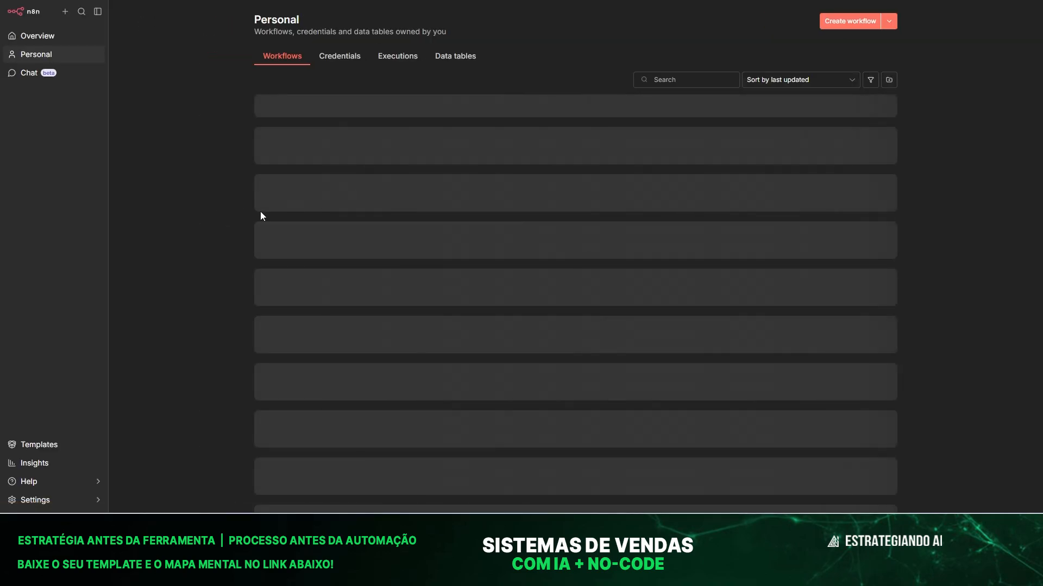
scroll(329, 256, down, 10)
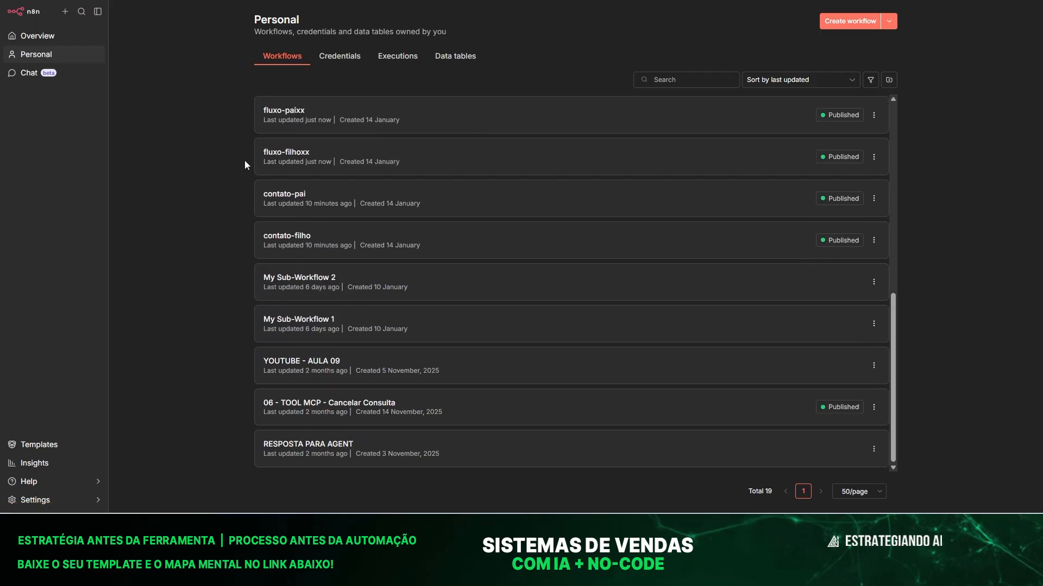
scroll(275, 157, up, 5)
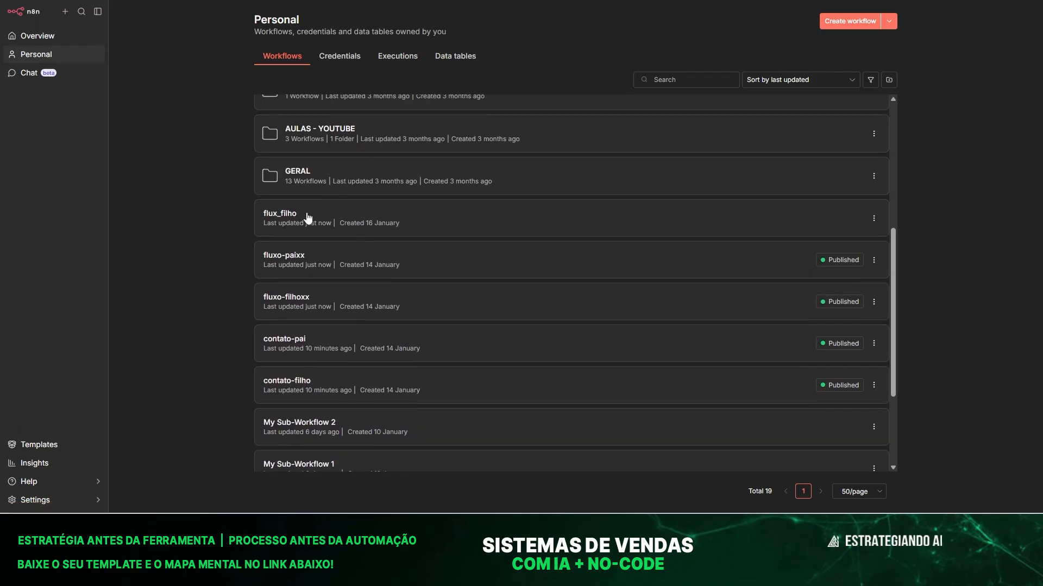
click(874, 218)
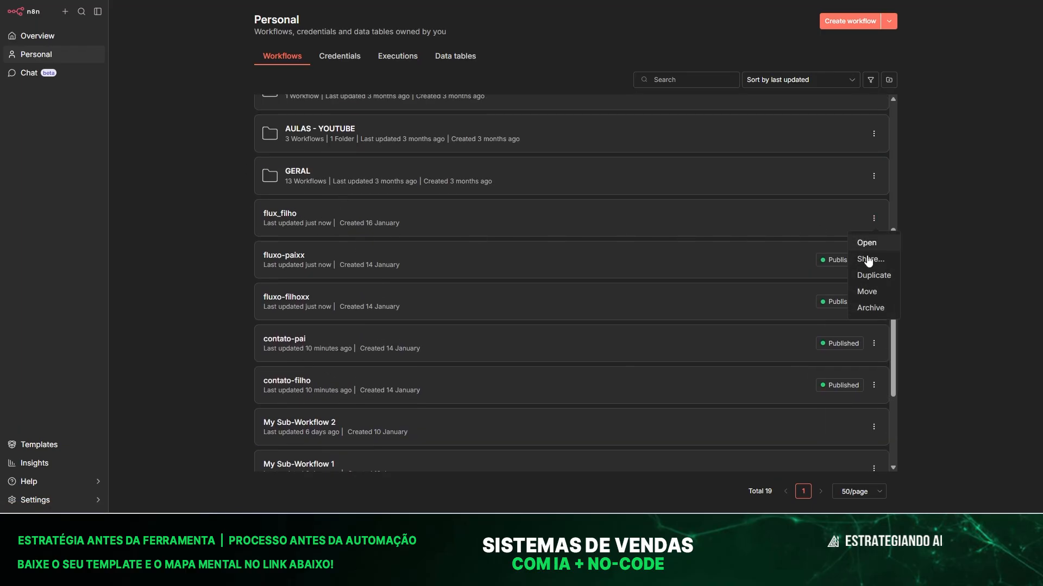
click(869, 295)
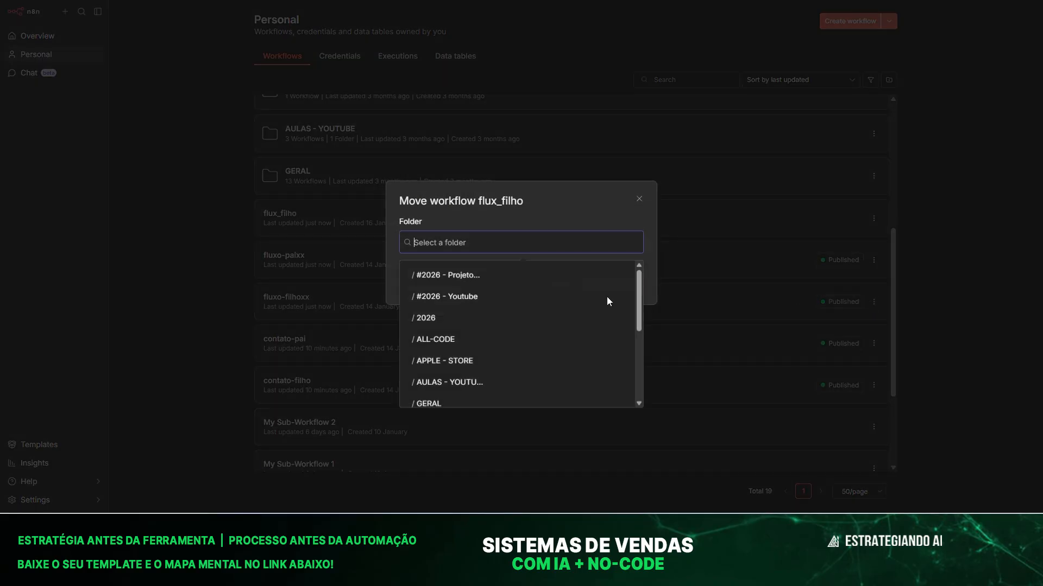
click(468, 298)
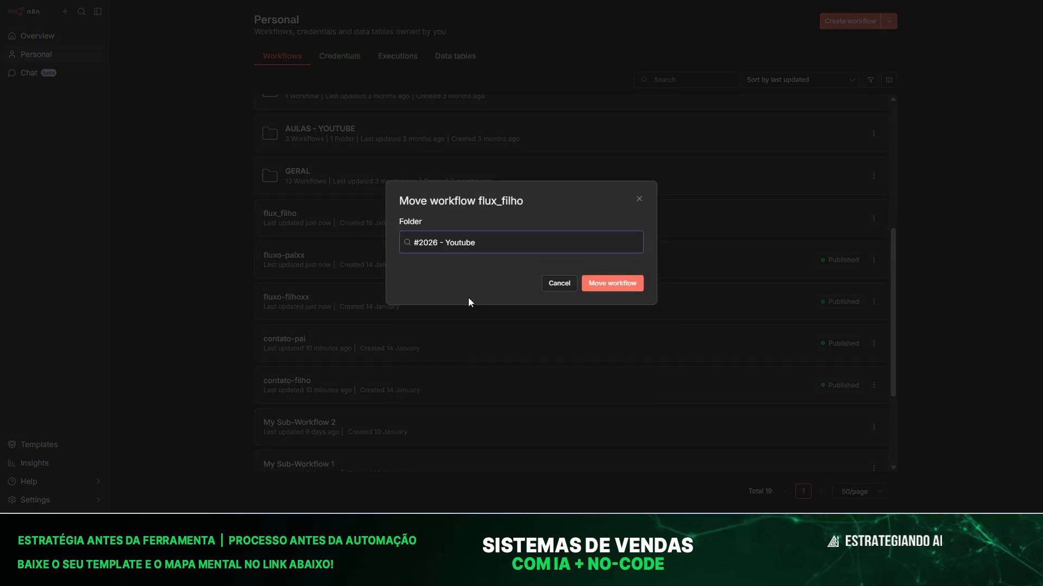
click(612, 284)
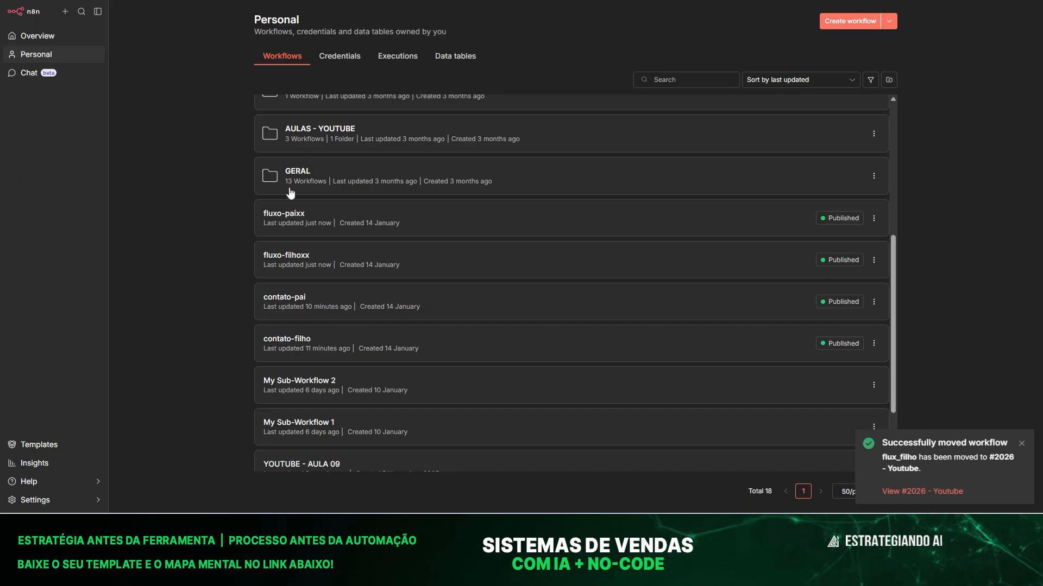
scroll(283, 191, up, 5)
click(338, 112)
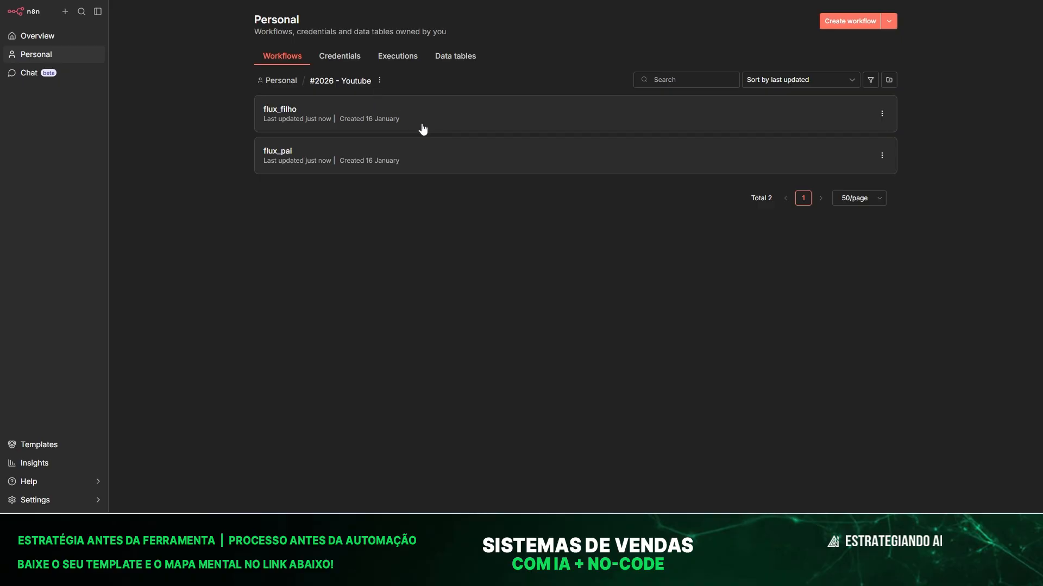
click(465, 115)
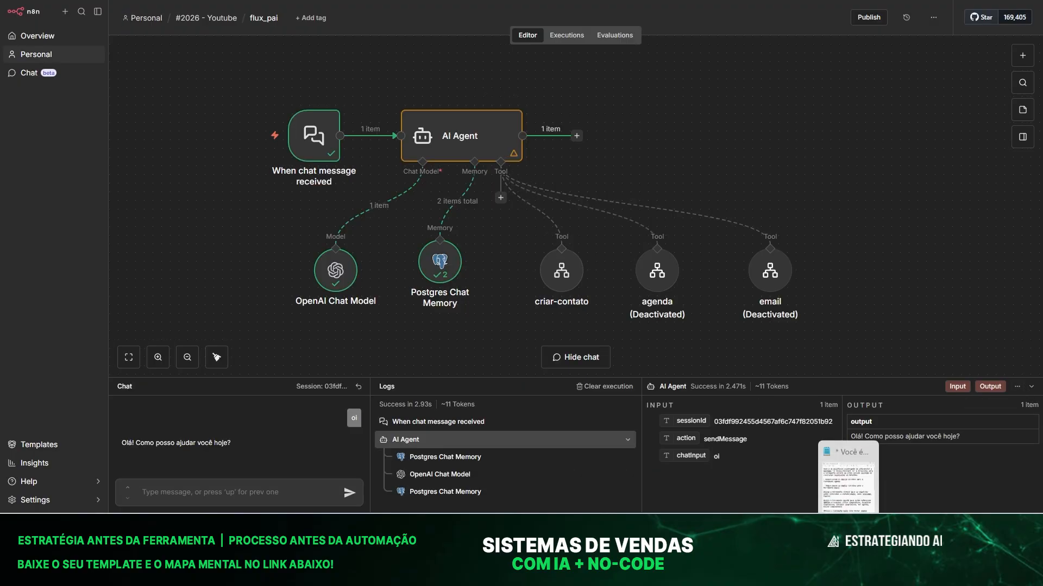
Paste the Portuguese instructions from the notes as the AI Agent's Define below prompt.
click(849, 526)
key(ctrl+a)
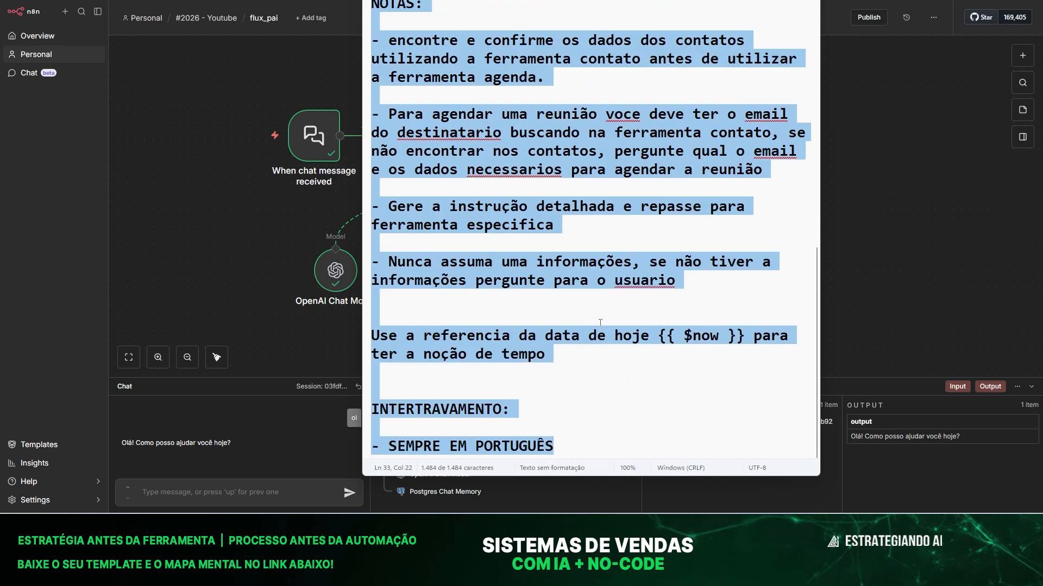
click(204, 167)
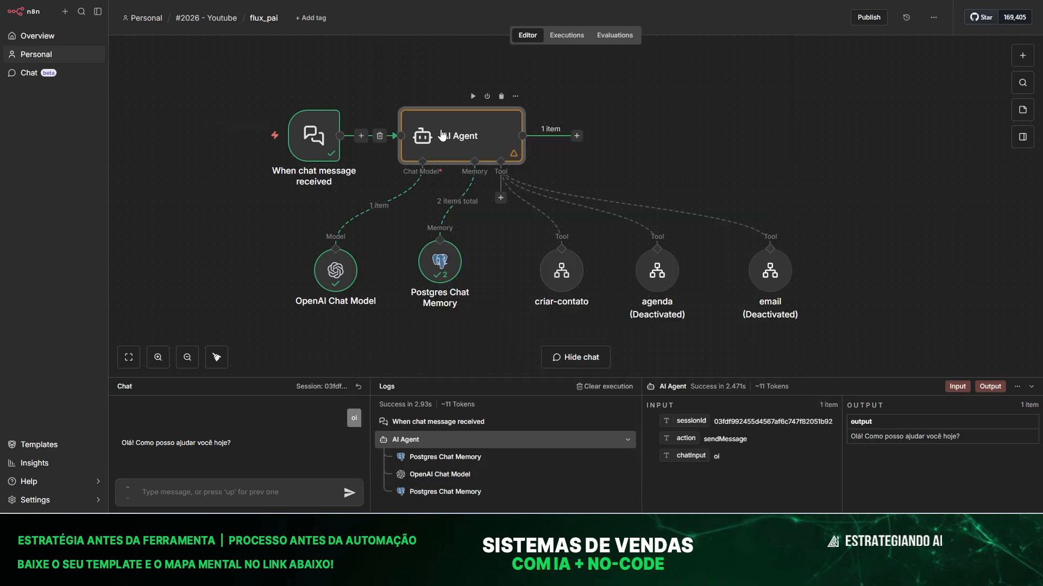
double_click(426, 138)
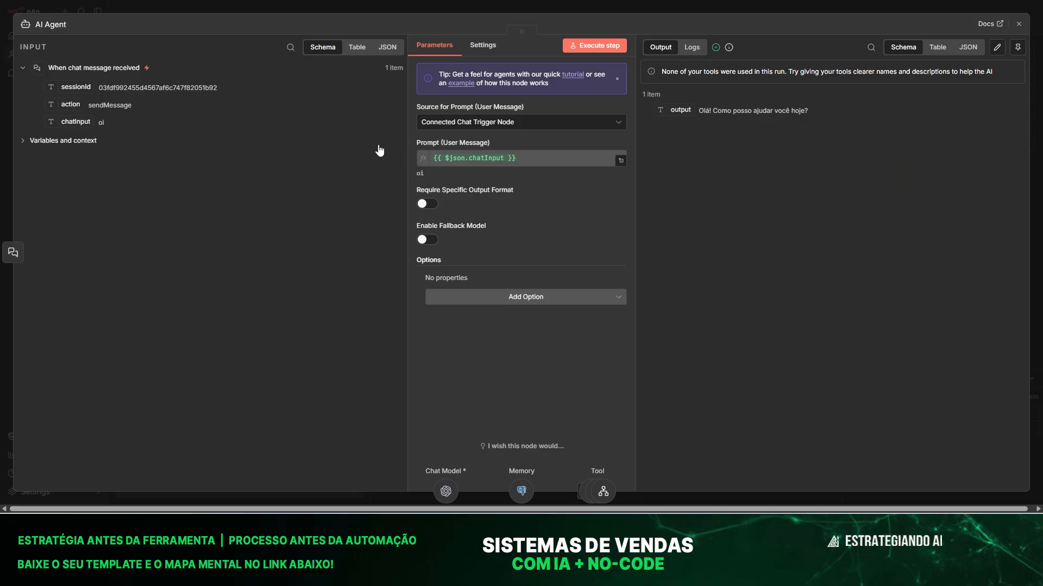
click(441, 122)
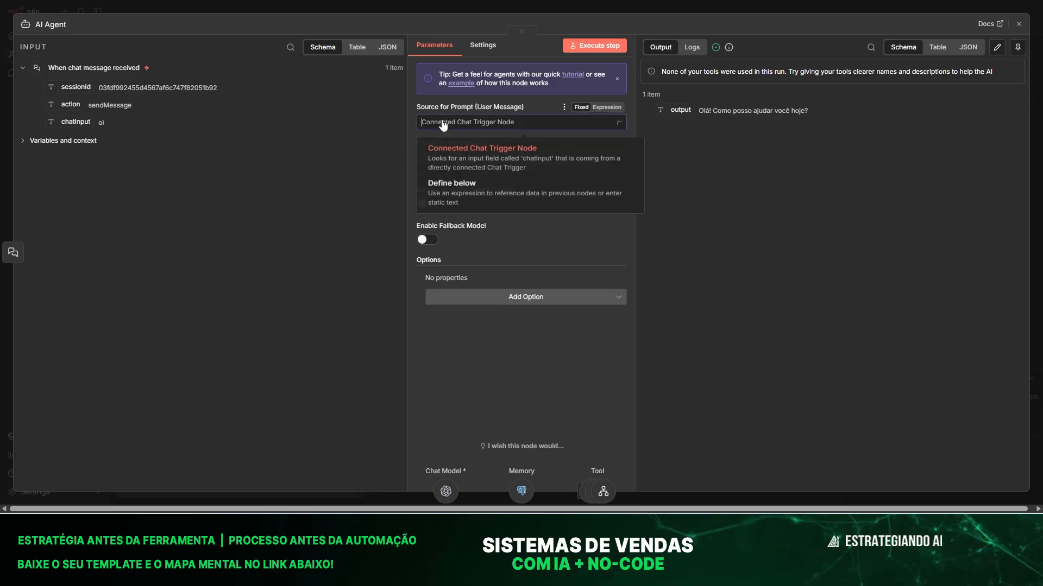
click(455, 203)
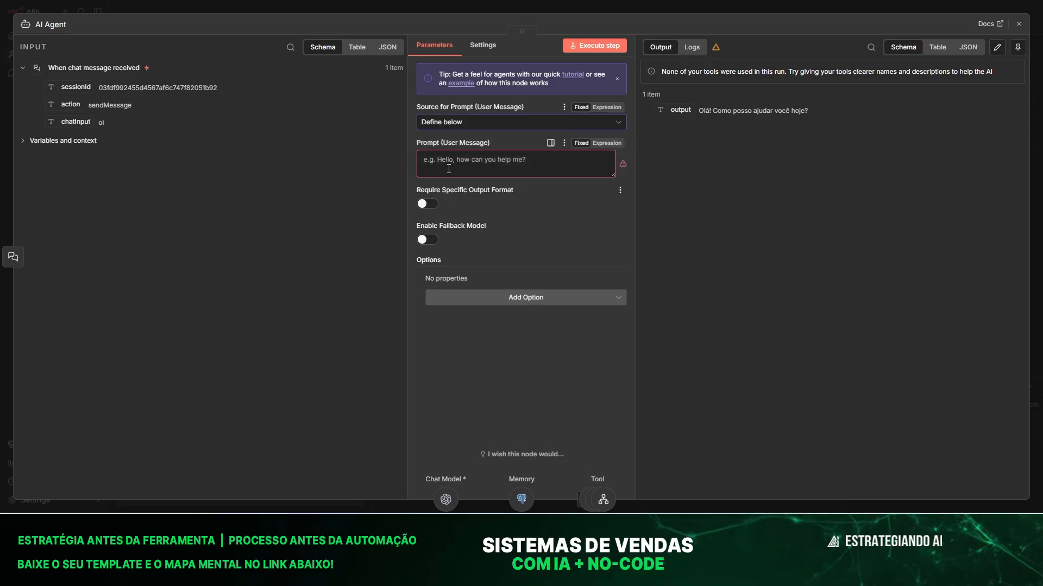
key(ctrl+v)
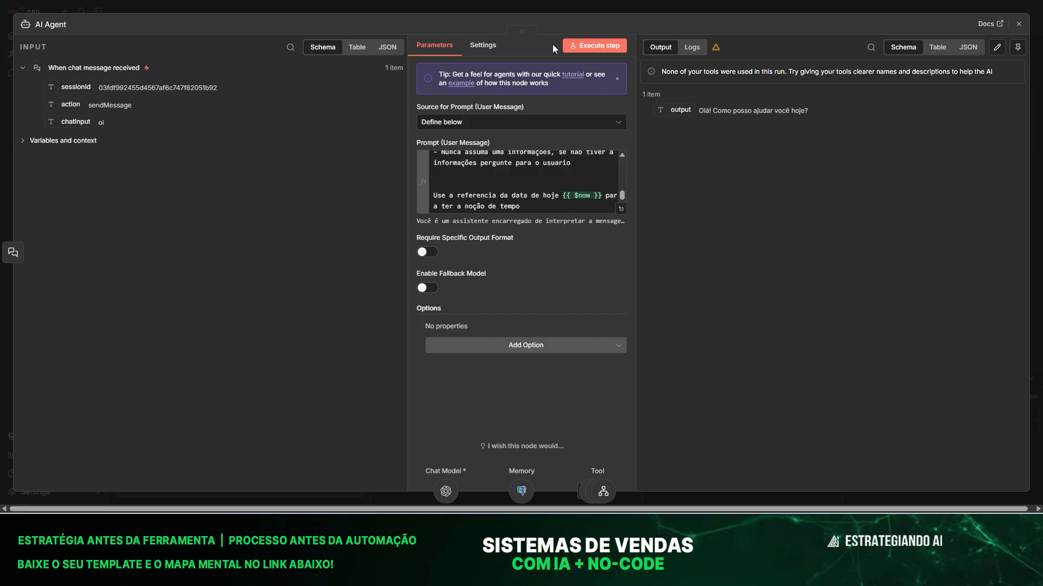
click(334, 9)
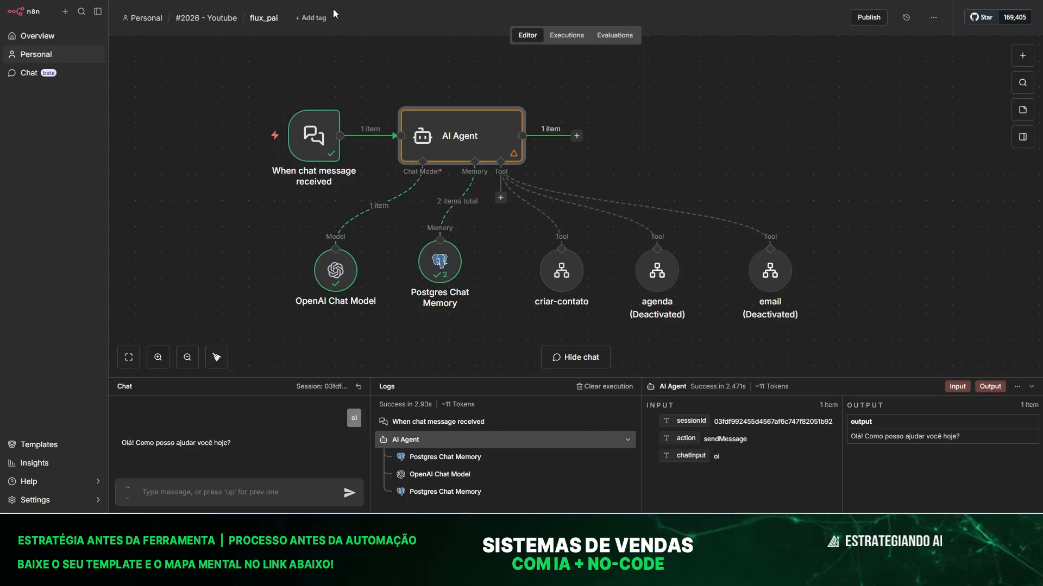
Set the Postgres Chat Memory session ID to Define below, Key mapped to {{ $json.sessionId }}.
double_click(448, 265)
click(461, 122)
click(462, 179)
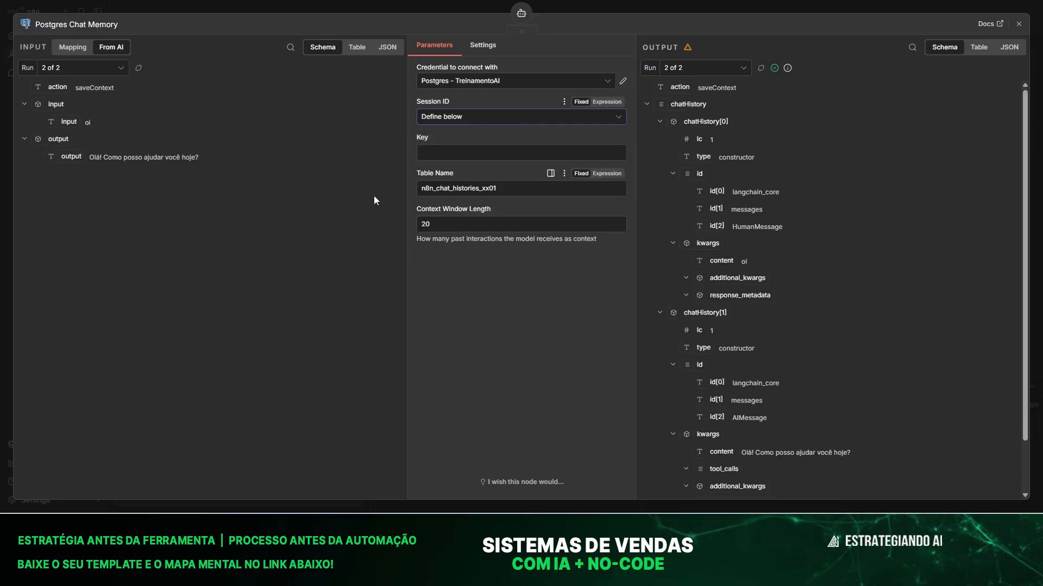
click(73, 47)
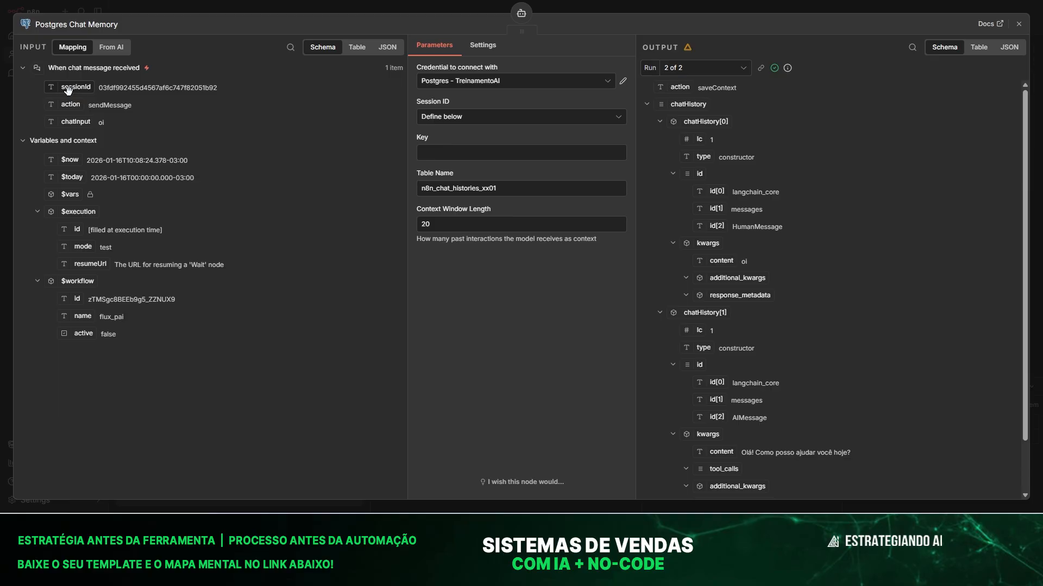
drag(68, 89, 426, 152)
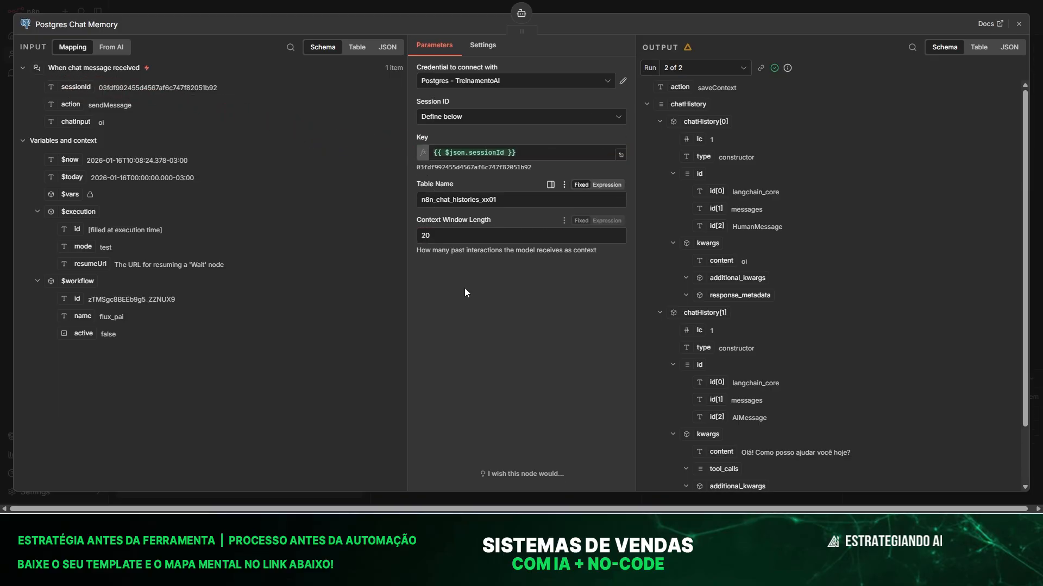
click(279, 6)
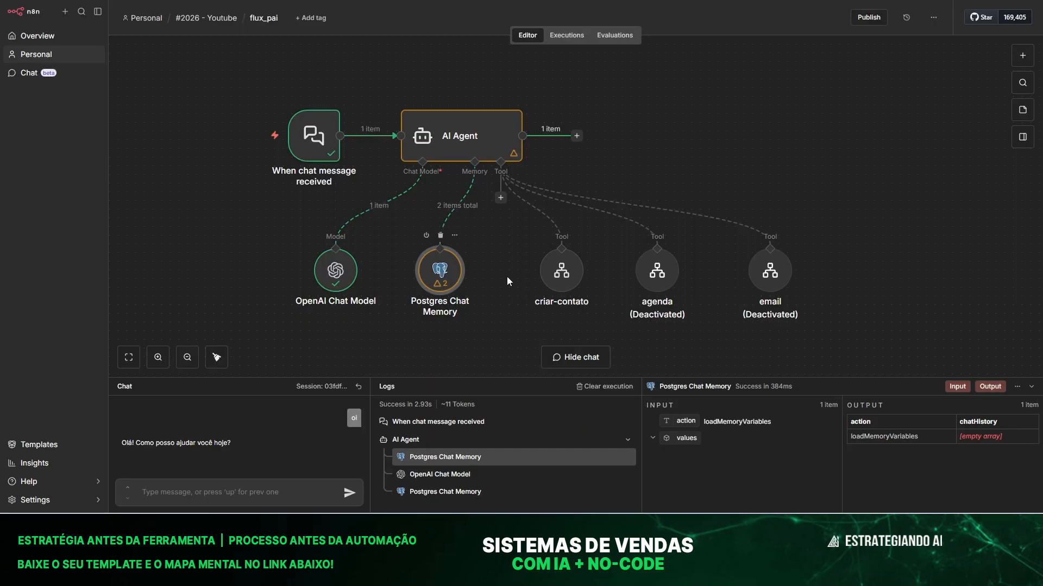
Begin the criar-contato tool's description with 'realiza as seguintes tarefas:'.
double_click(560, 287)
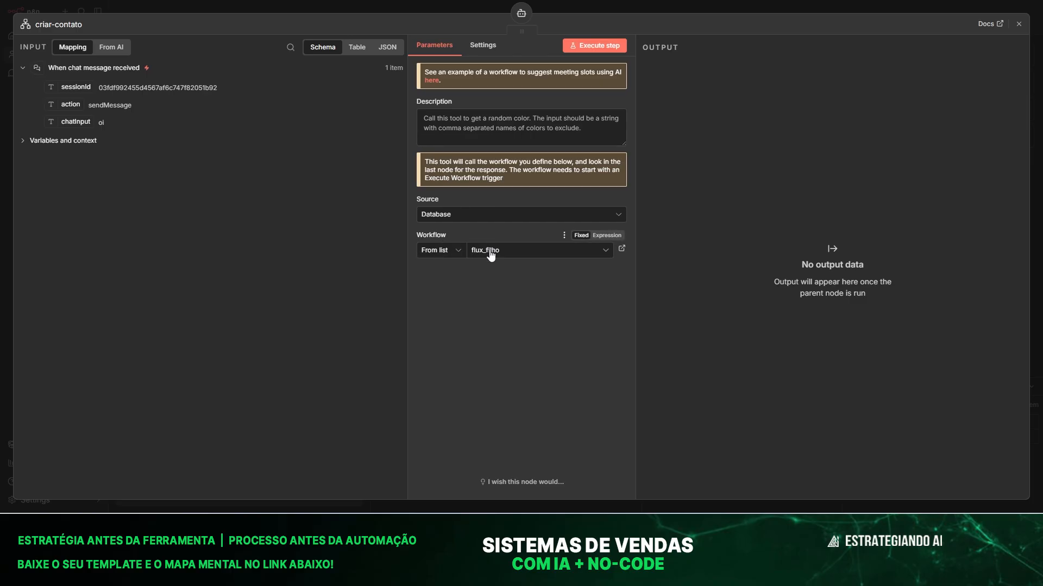
click(440, 126)
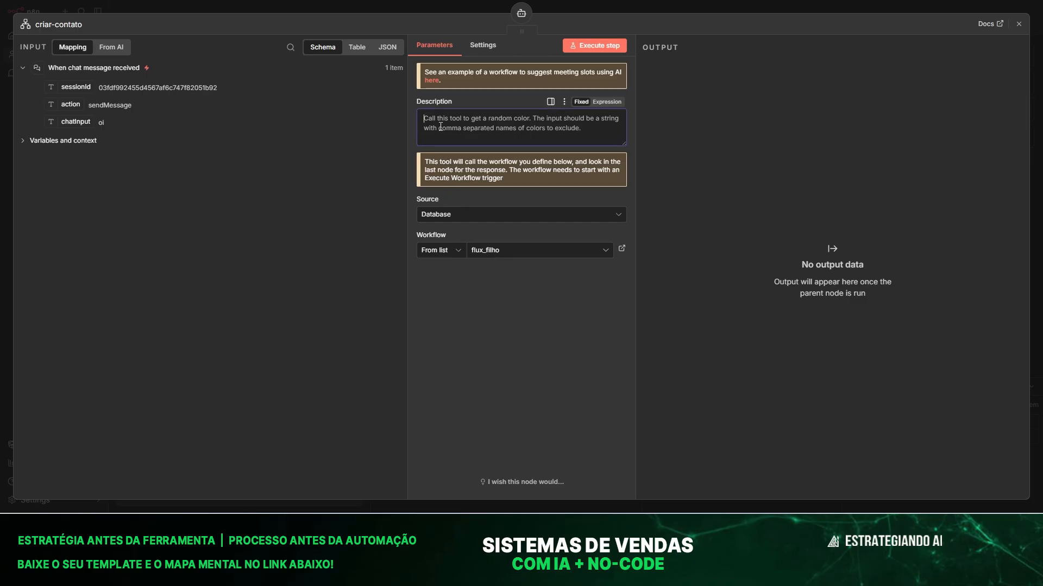
text(rel)
key(BackSpace)
key(BackSpace)
key(BackSpace)
text(rea)
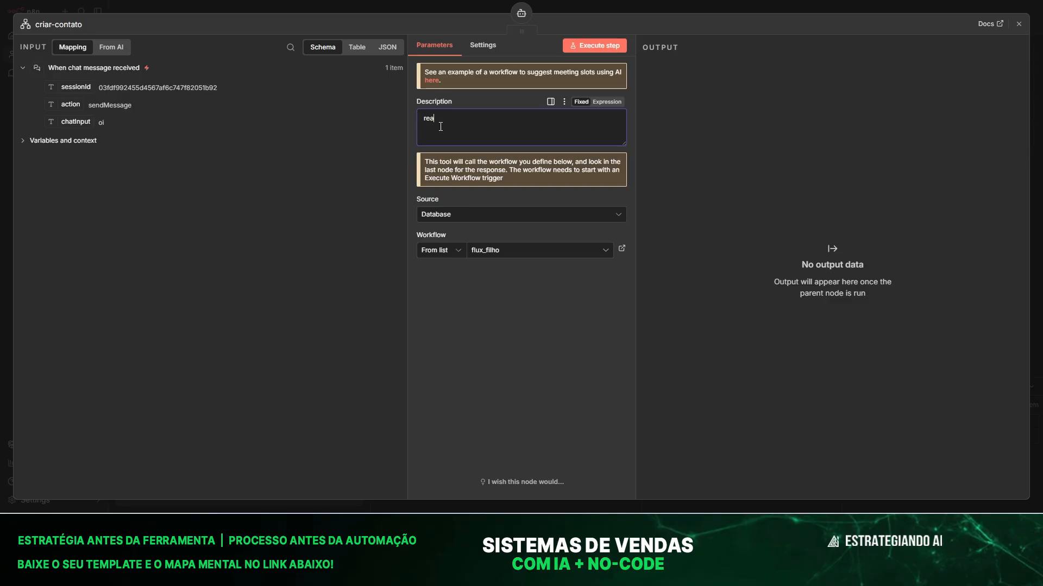
text(liza as seguintes tarefas:)
Add task lines '- criar contato;', '- buscar contato;', '- atualiza contato;', '- exclui contato' to the description.
key(Return)
text(- criar contato;)
key(Return)
text(- buscar contato)
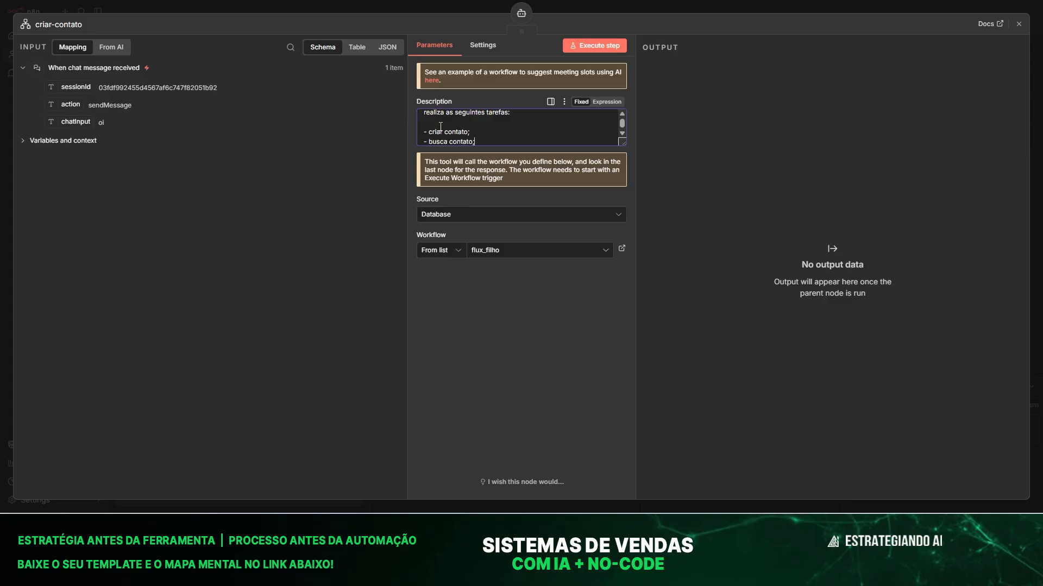
text(;)
key(Return)
text(- atualiza contato;)
key(Return)
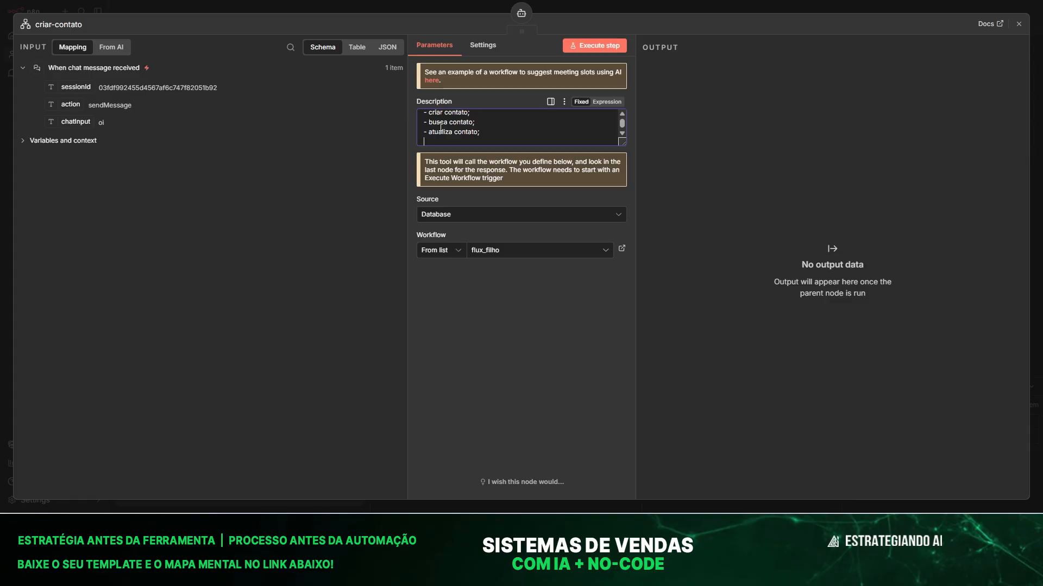
text(- exclui contato)
click(473, 332)
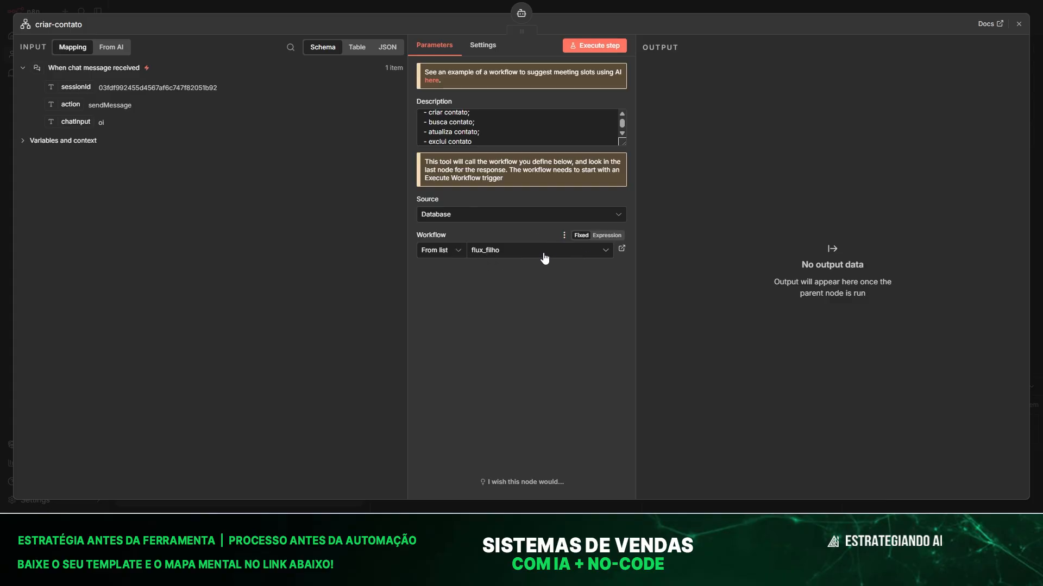
click(281, 5)
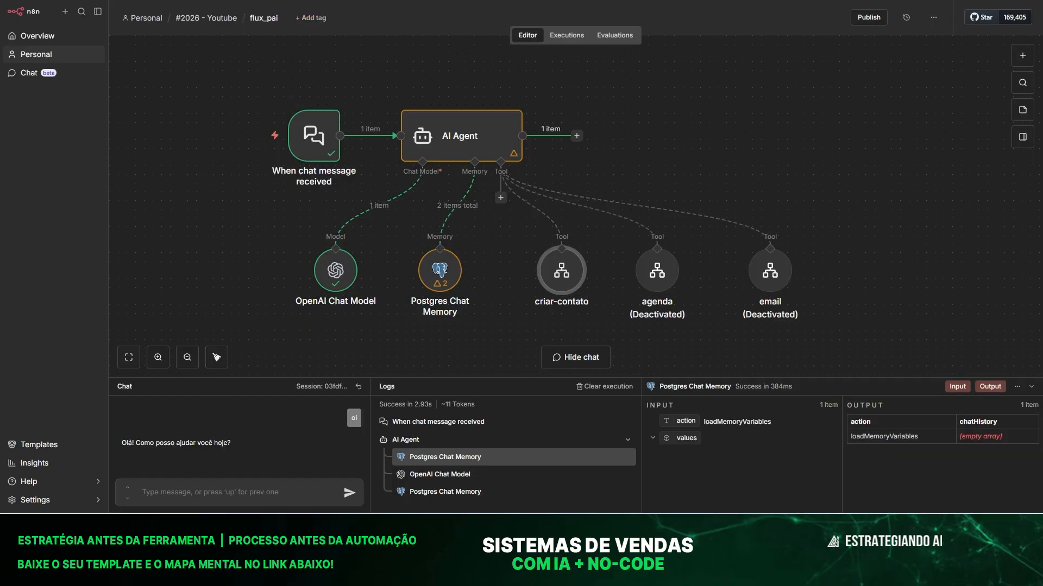
Publish flux_filho with the default version name, dismissing the notice and production checklist.
key(ctrl+Tab)
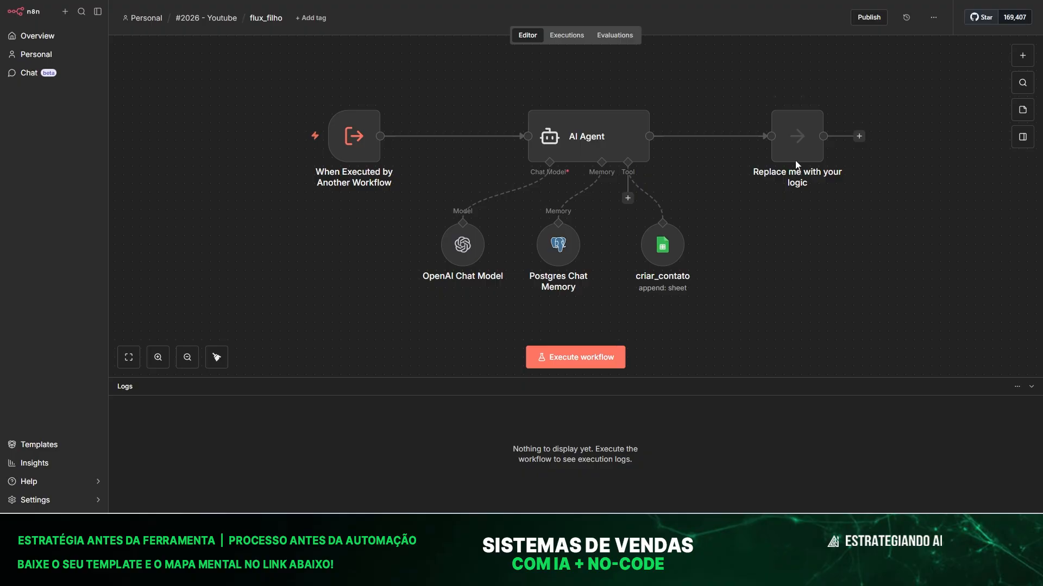
click(864, 21)
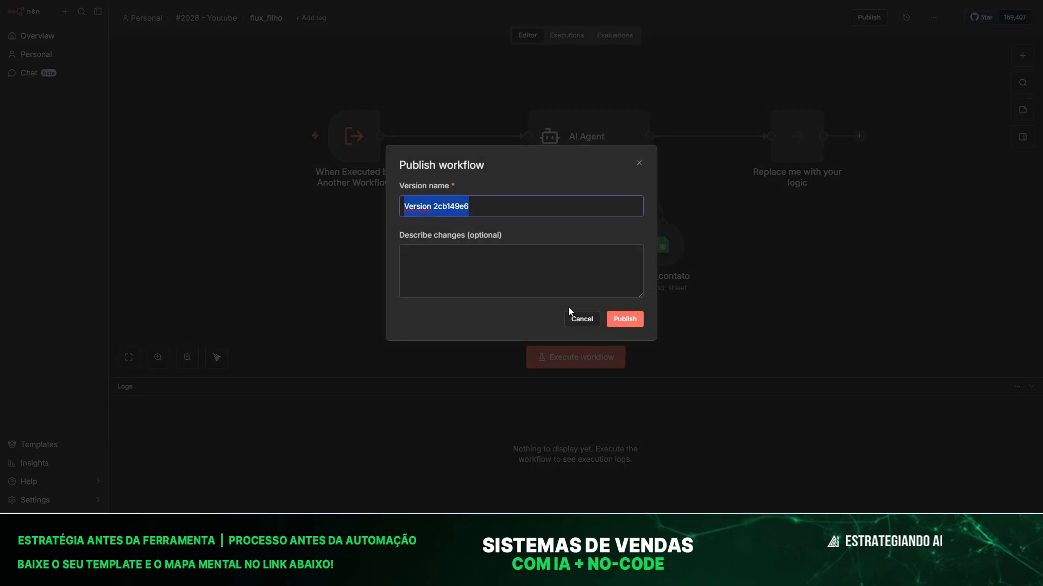
click(635, 322)
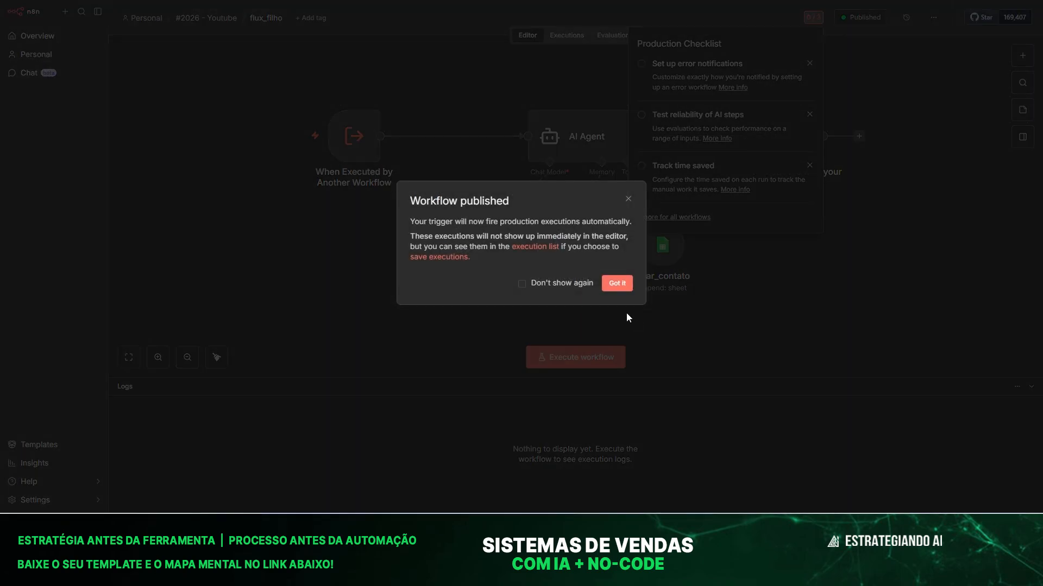
click(617, 284)
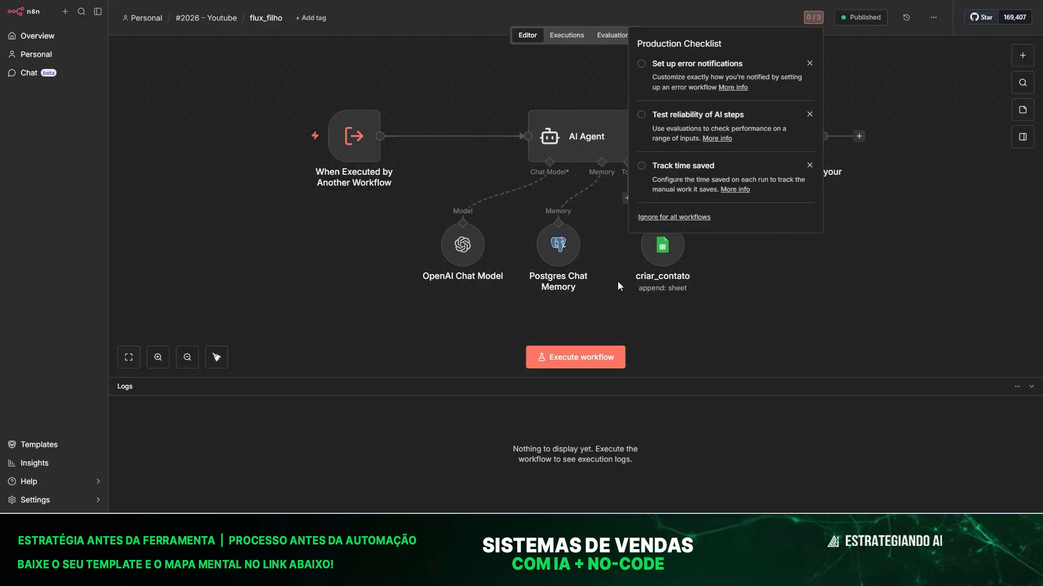
click(826, 303)
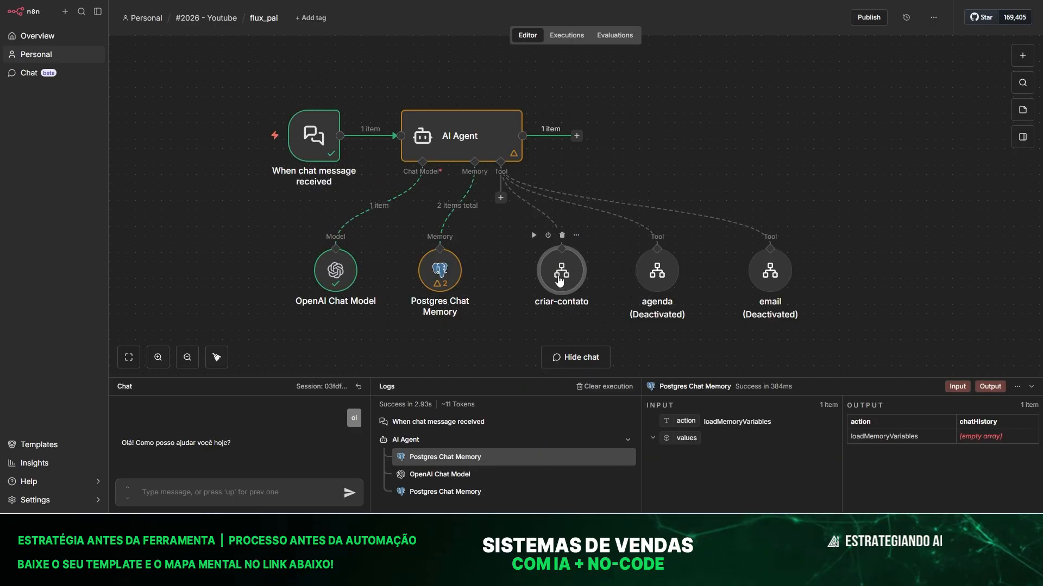
Make criar-contato's messagem workflow input filled automatically by the model.
double_click(558, 276)
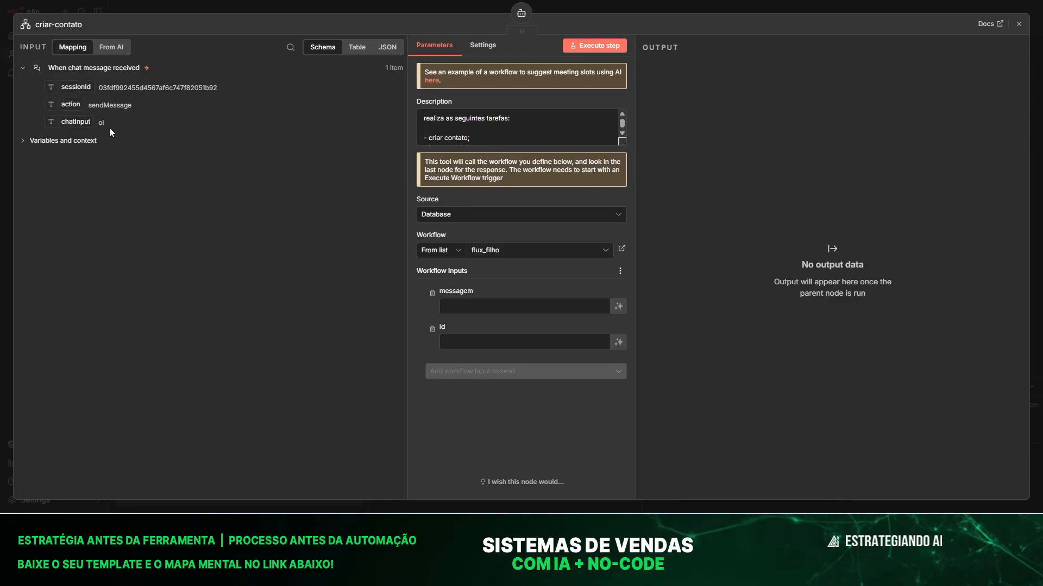
click(538, 306)
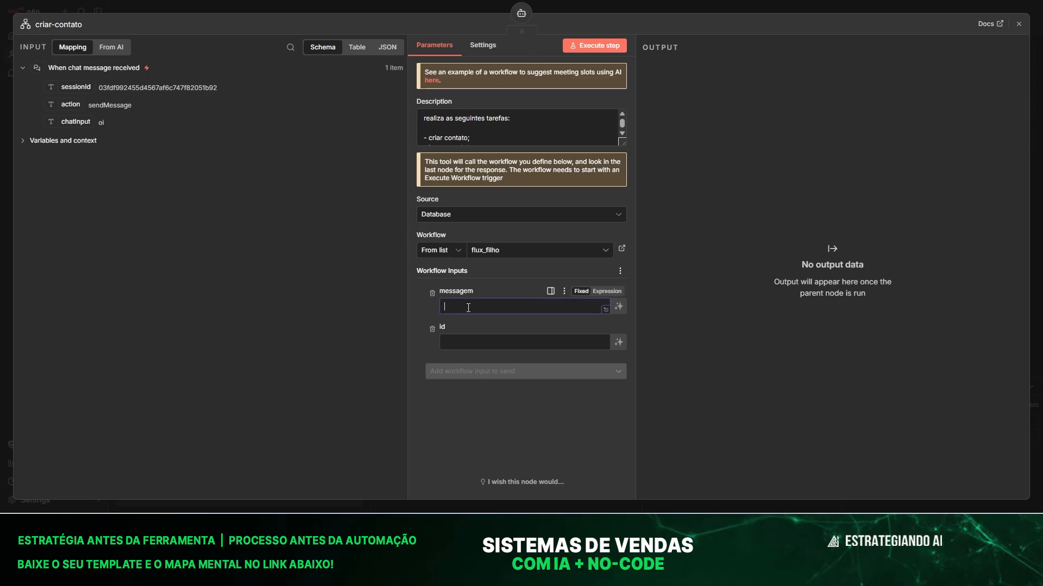
click(619, 308)
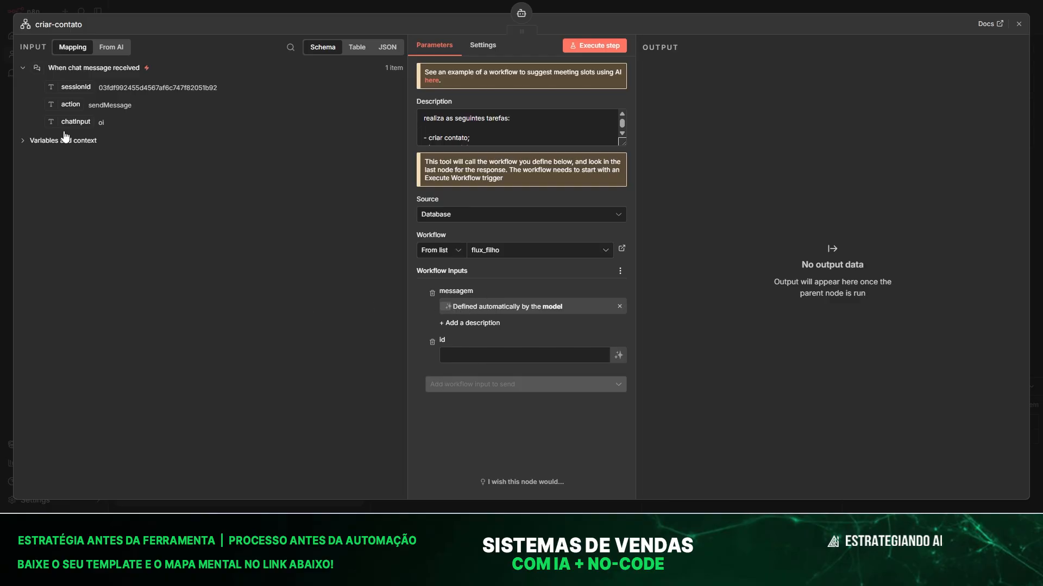
click(214, 5)
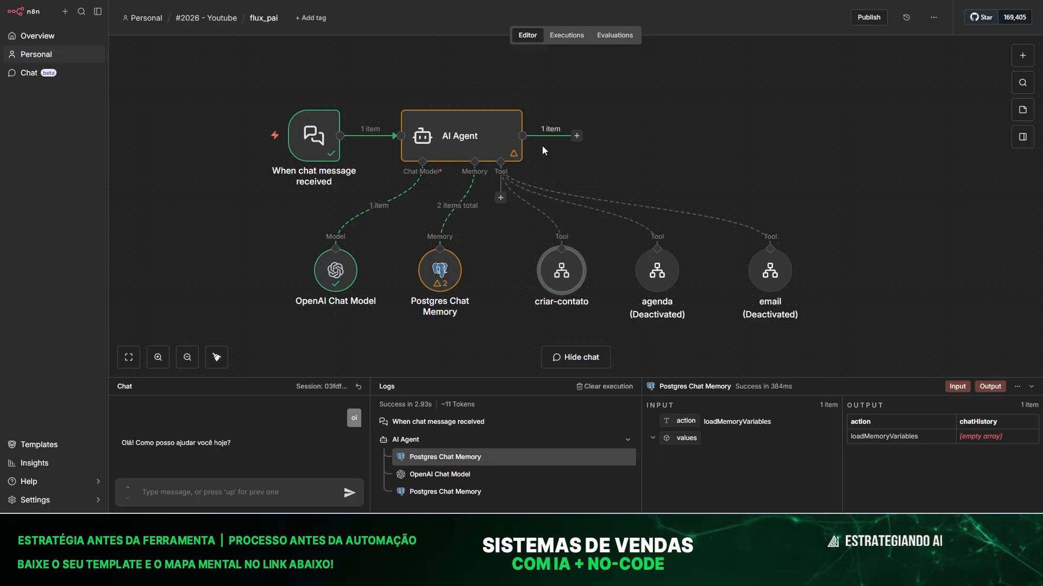
double_click(494, 139)
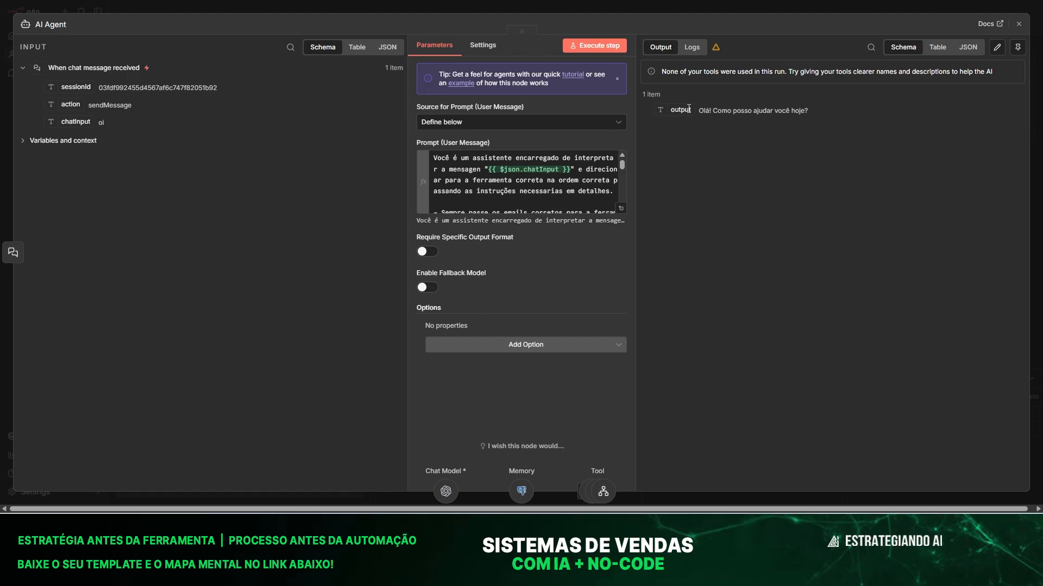
click(214, 4)
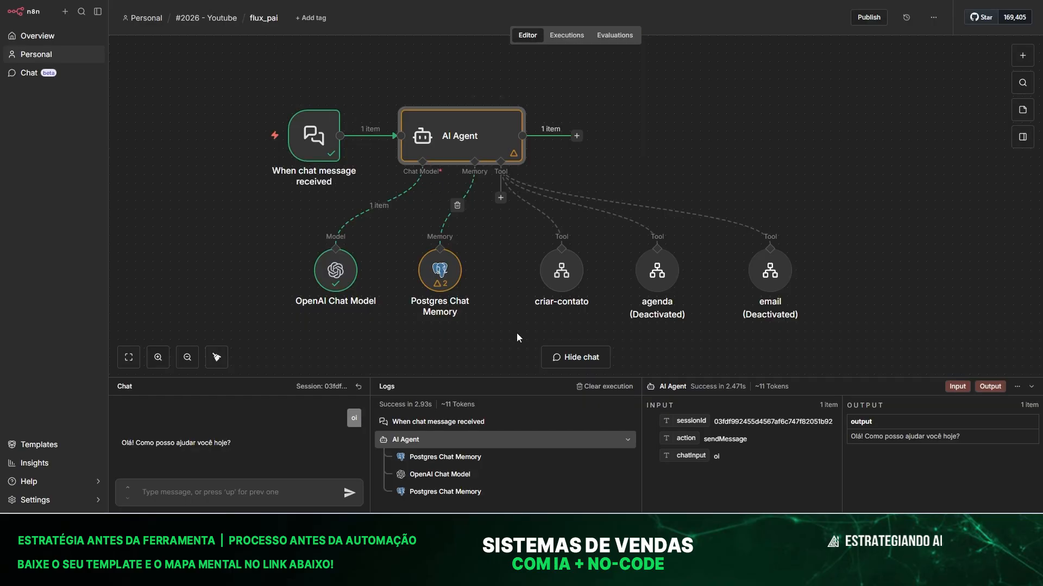
Clear criar-contato's messagem expression and set it back to model-defined.
double_click(560, 265)
drag(68, 125, 263, 178)
click(572, 313)
key(ctrl+a)
key(BackSpace)
click(457, 461)
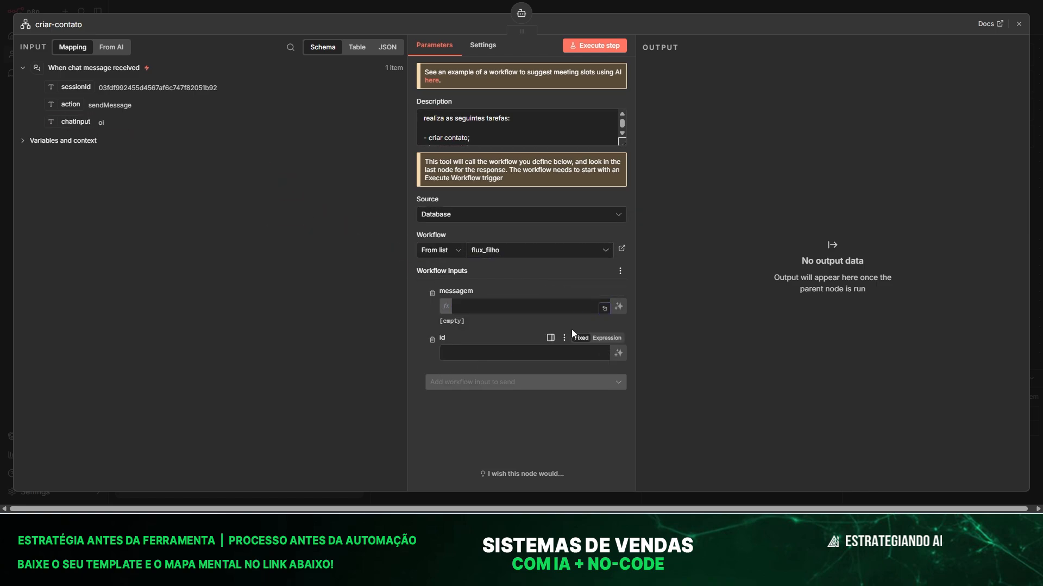
click(621, 307)
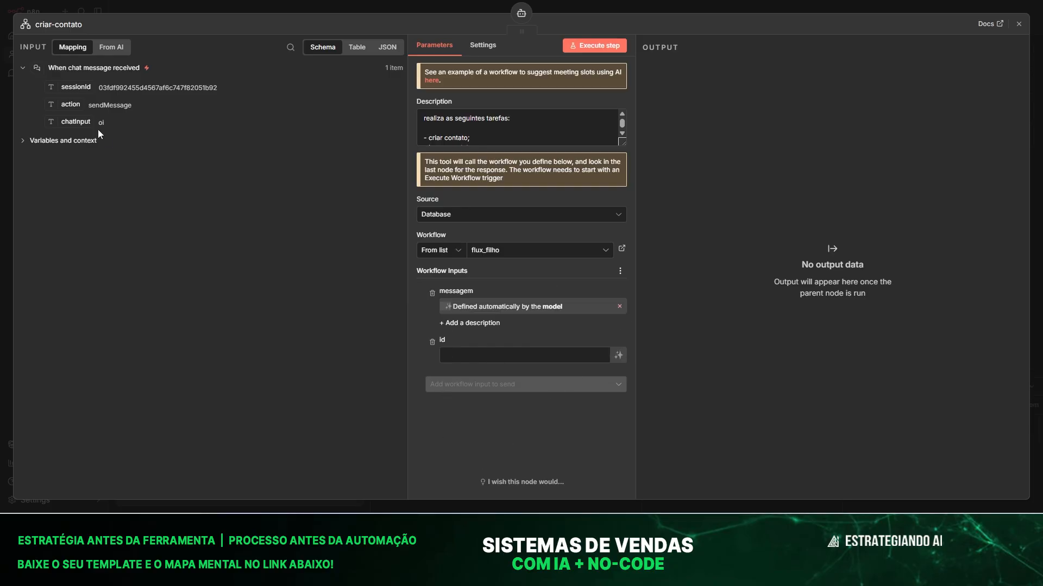
Map the chat's sessionId into the id input and shift Postgres Chat Memory slightly right.
drag(72, 85, 461, 355)
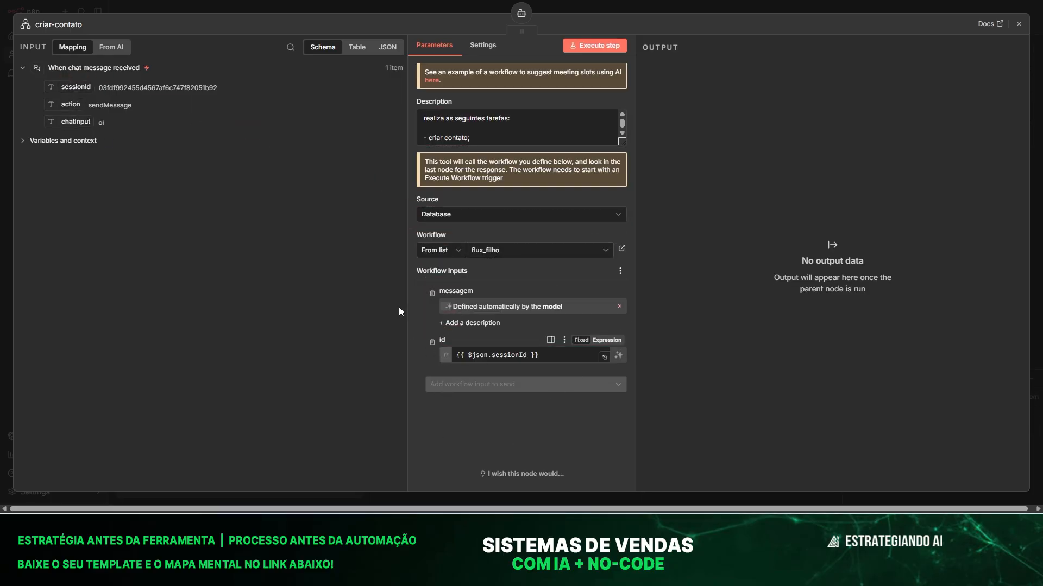
click(314, 2)
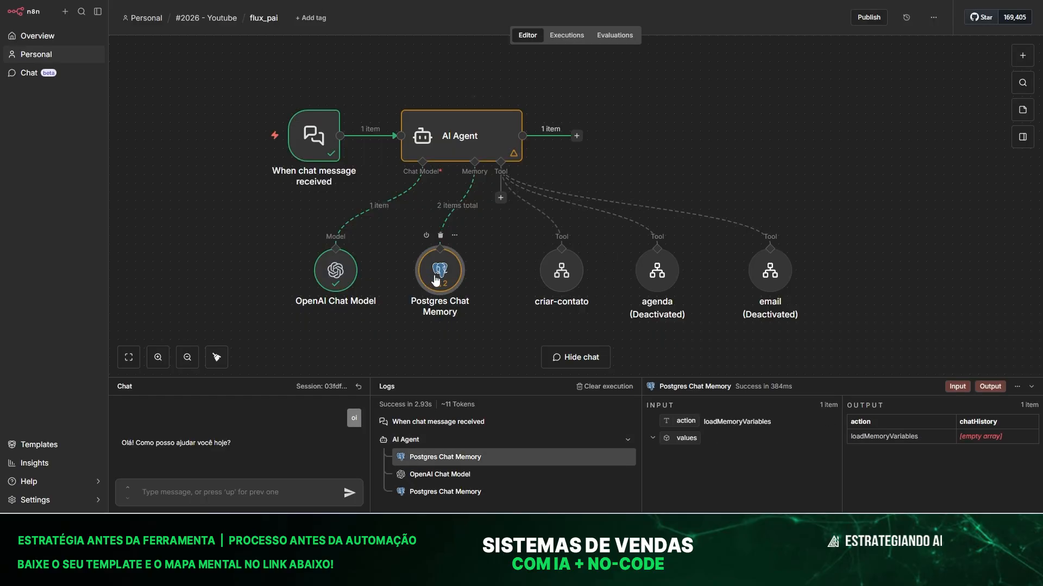
drag(436, 279, 453, 279)
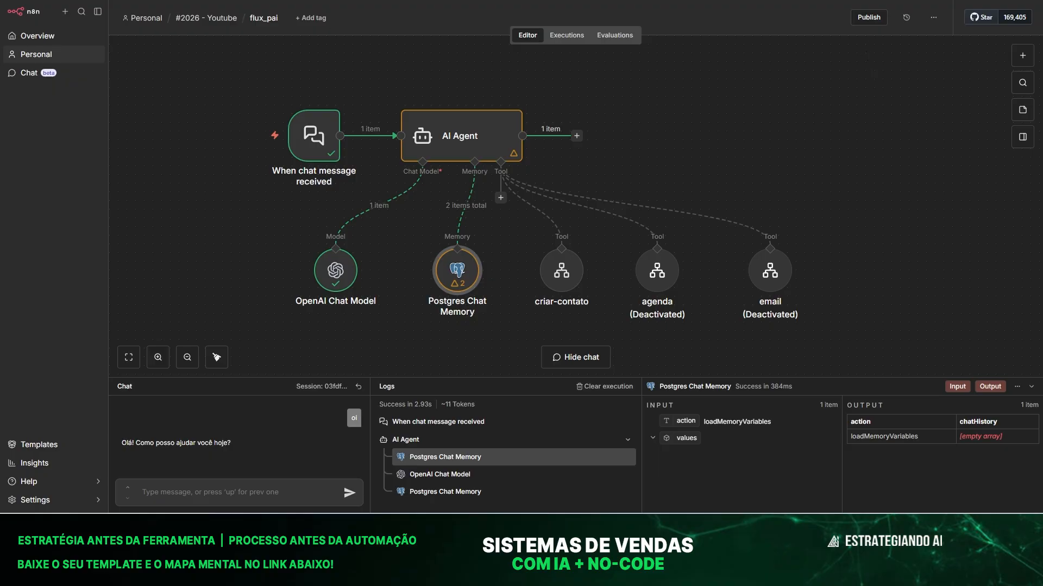
double_click(562, 271)
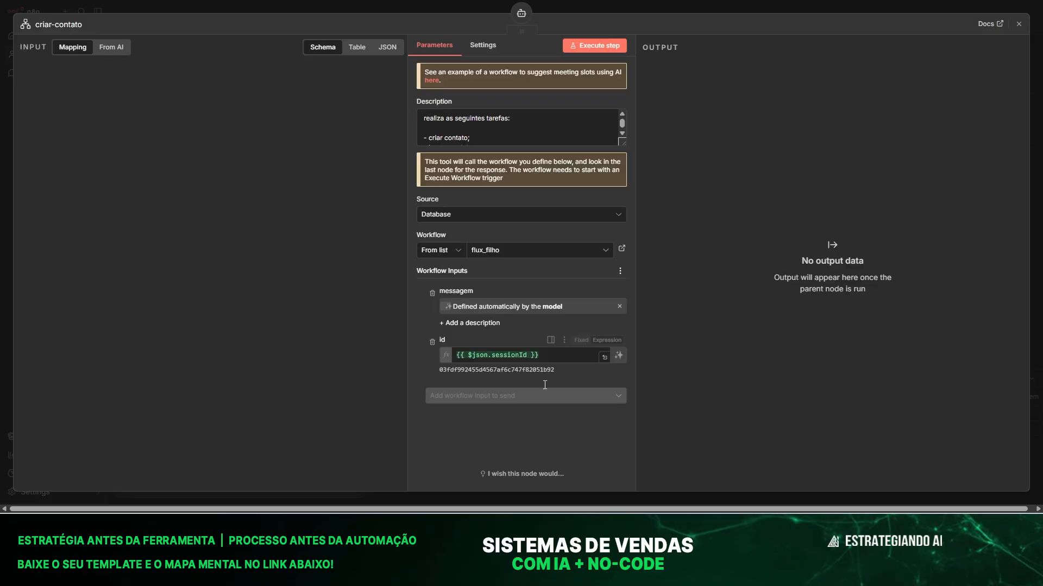
Enlarge the chat area and greet the agent with 'oi'.
click(214, 4)
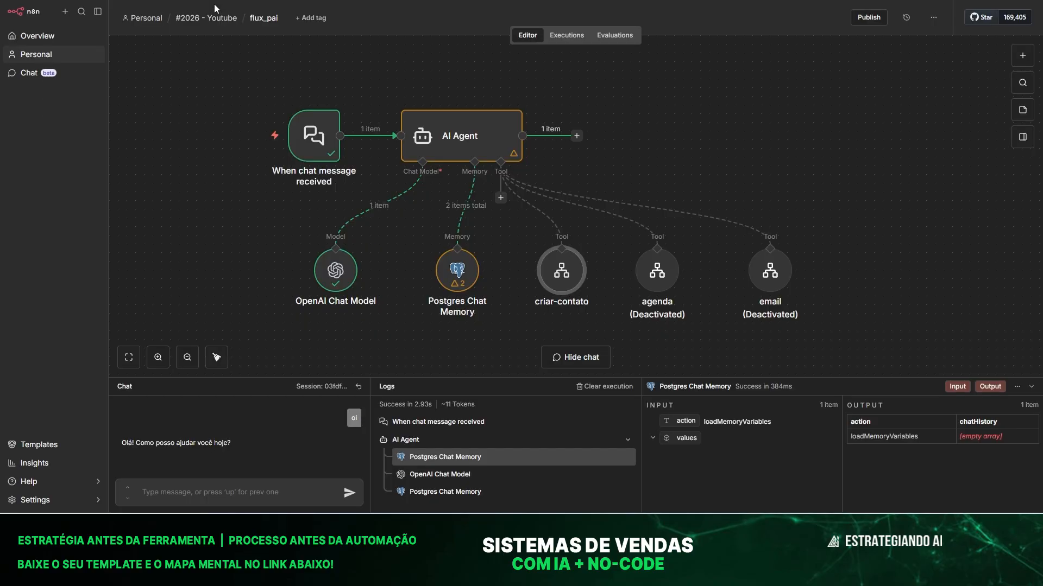
drag(271, 381, 271, 344)
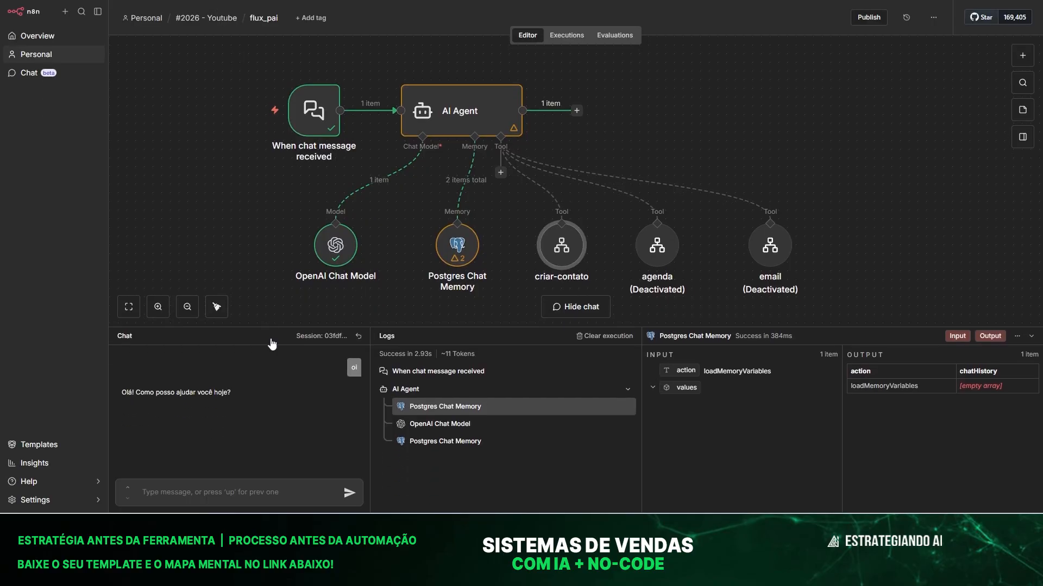
text(oi)
key(Return)
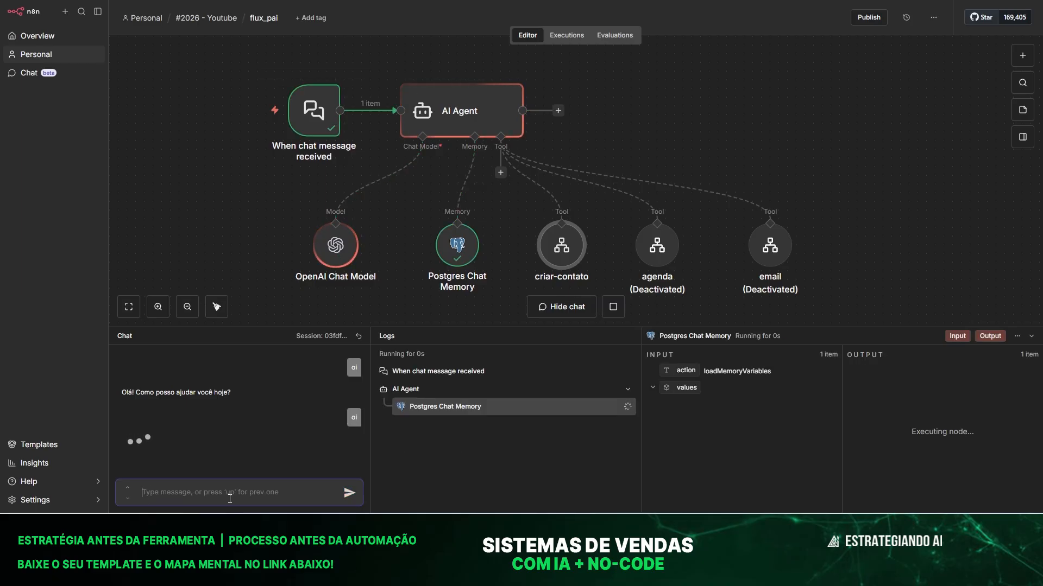
Ask the agent to add a contact with a phone number, e-mail and role pesquisadora.
text(queria)
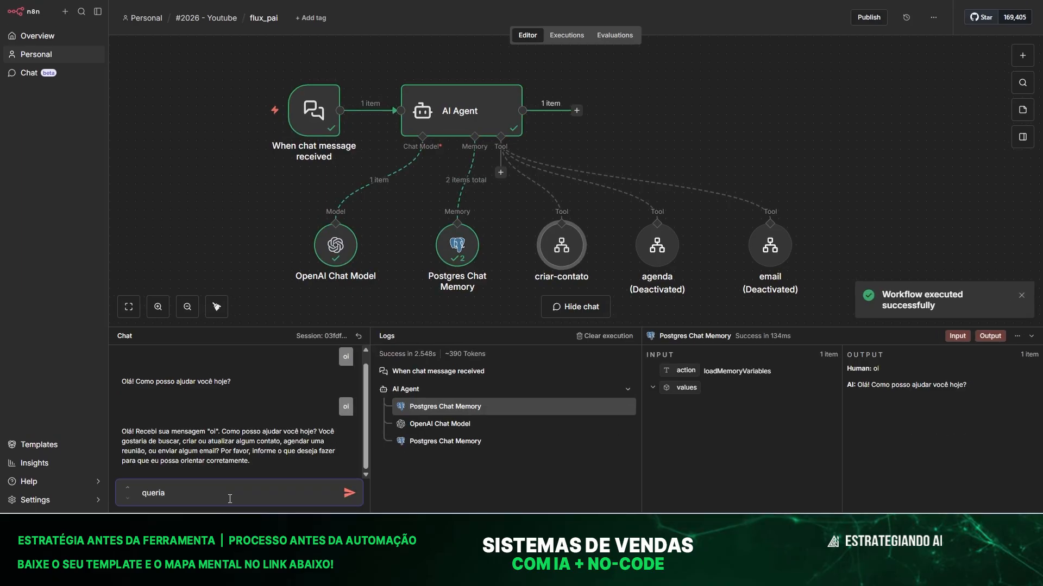
text( adicionbar a vanessa)
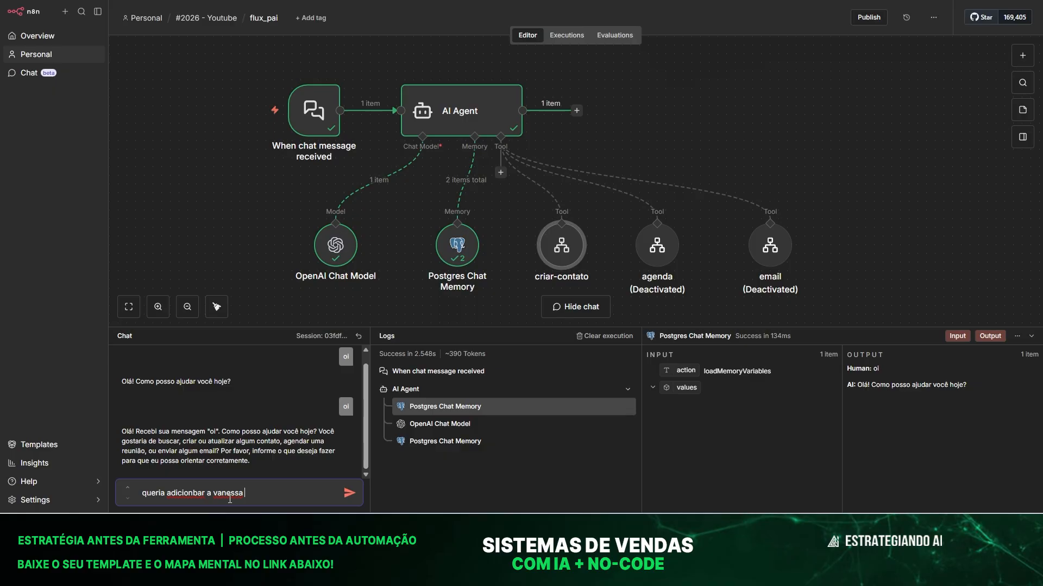
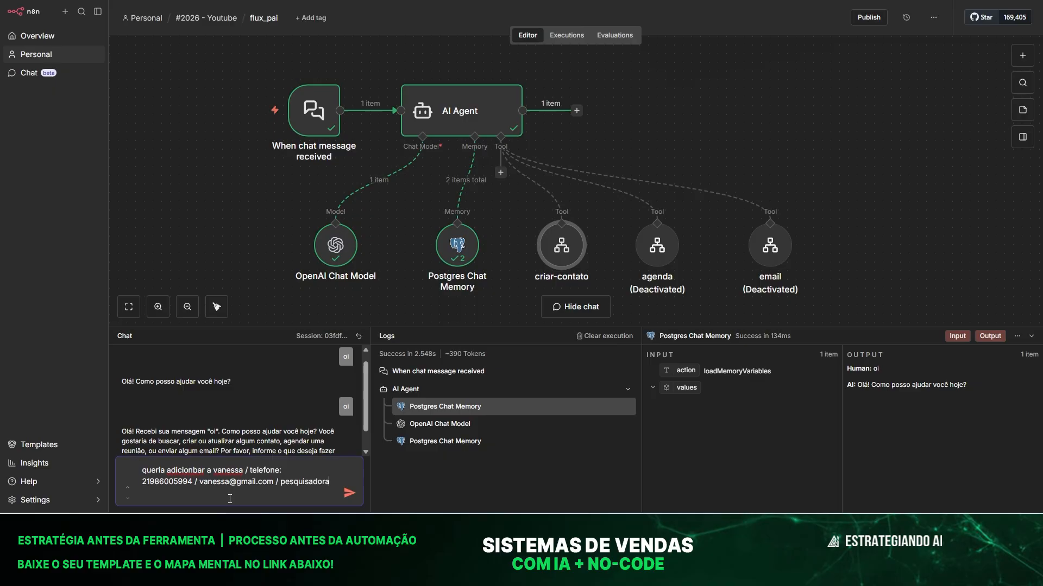
key(Return)
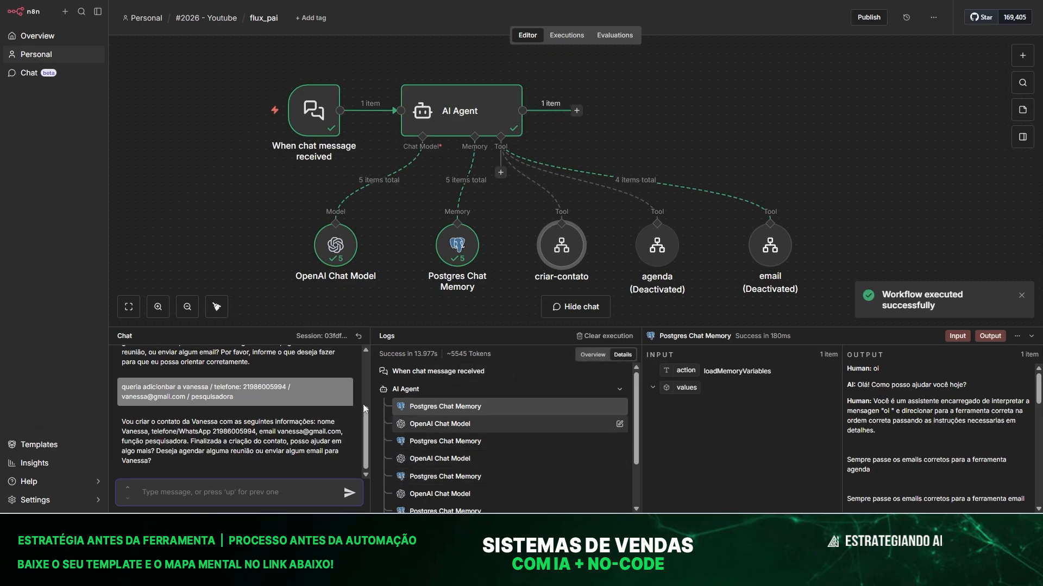
Delete the deactivated email and agenda tool nodes from the AI Agent.
drag(410, 336, 408, 322)
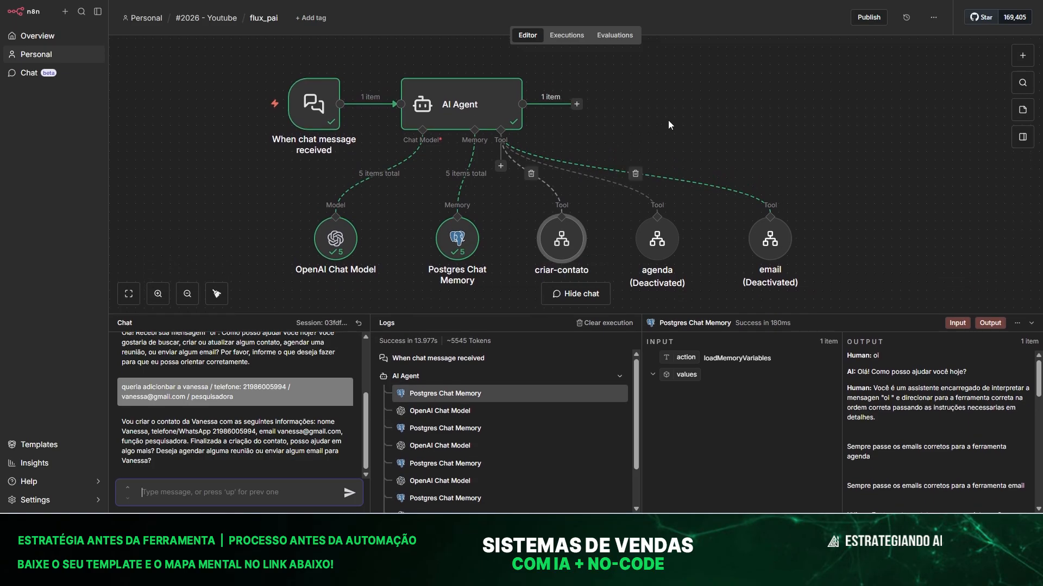
scroll(541, 127, down, 2)
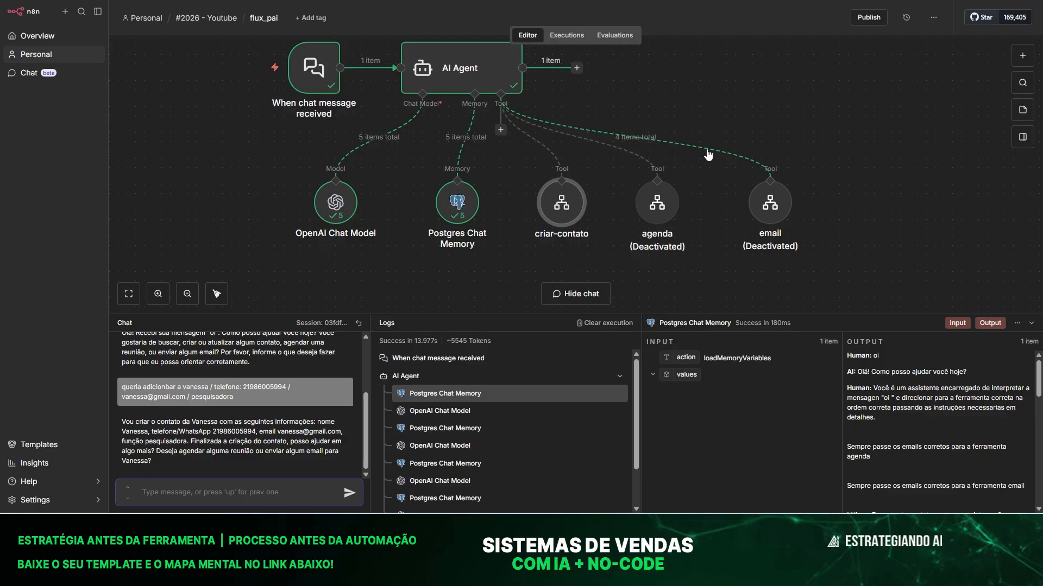
mouse_move(773, 214)
mouse_move(546, 217)
drag(564, 203, 564, 204)
drag(657, 214, 665, 214)
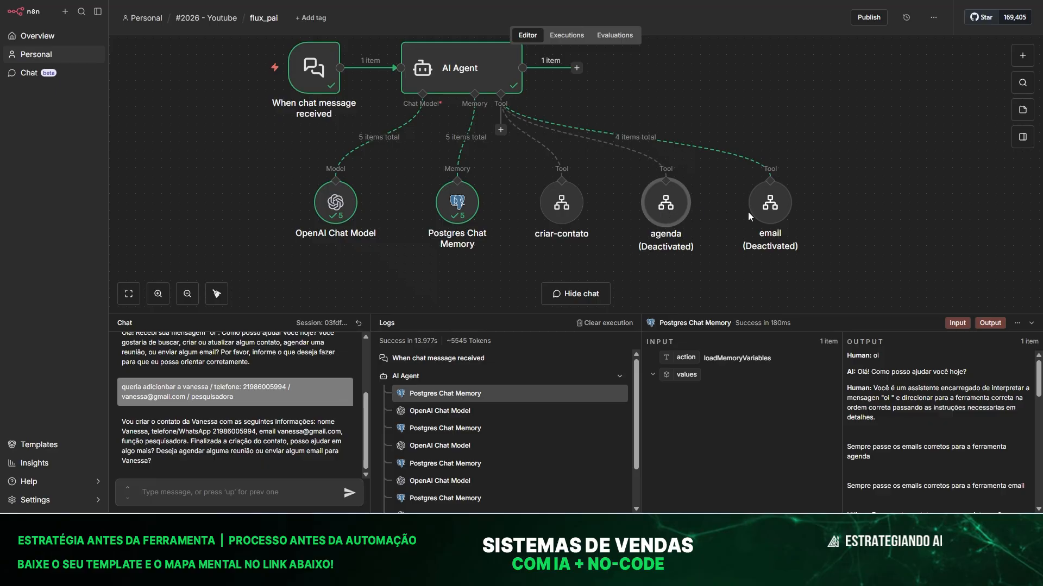
click(770, 217)
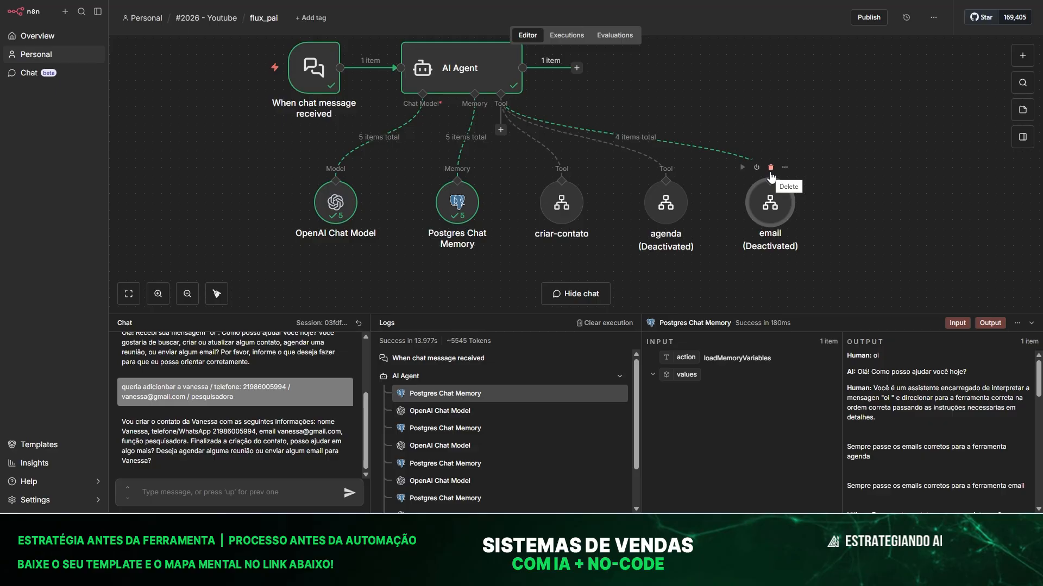
click(770, 168)
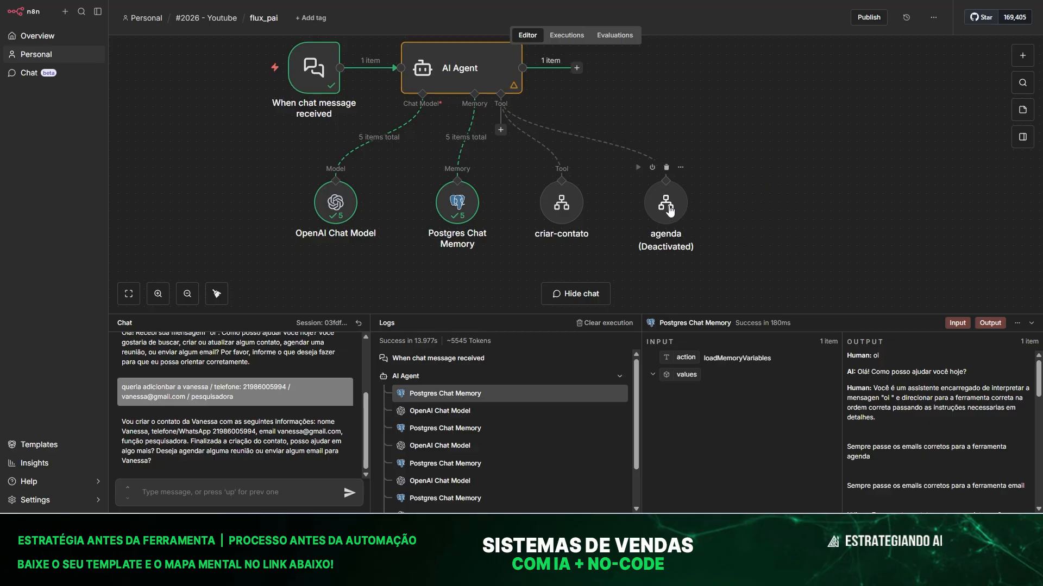
click(667, 168)
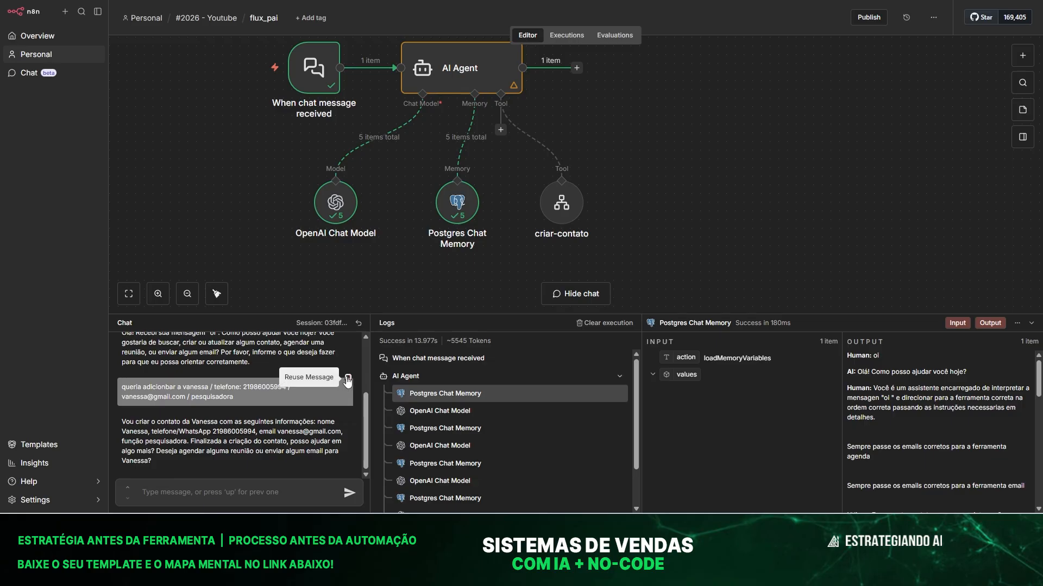
Resend the earlier contact request to the agent using Reuse Message.
click(348, 379)
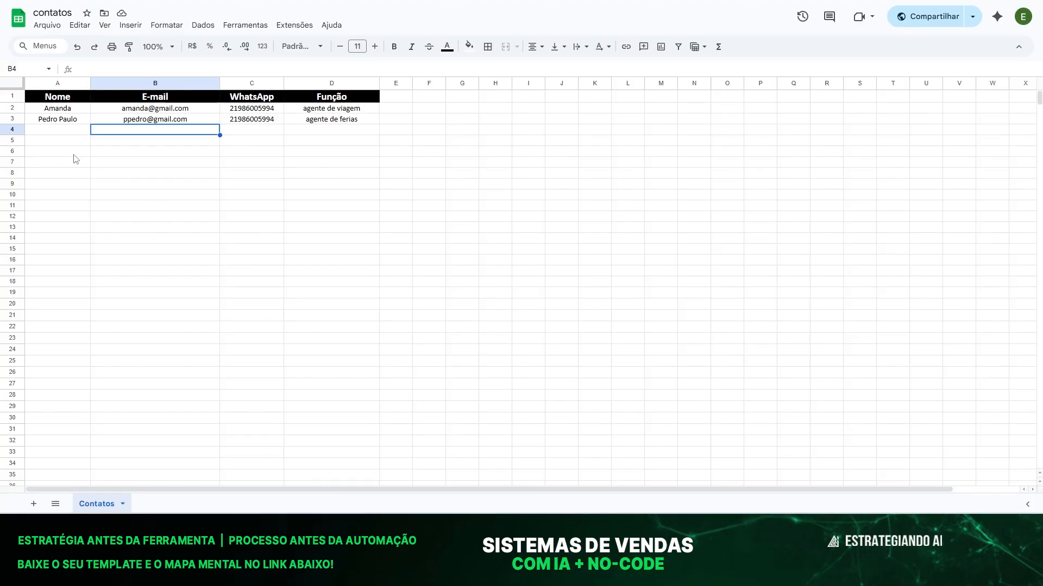
click(57, 131)
drag(56, 131, 329, 137)
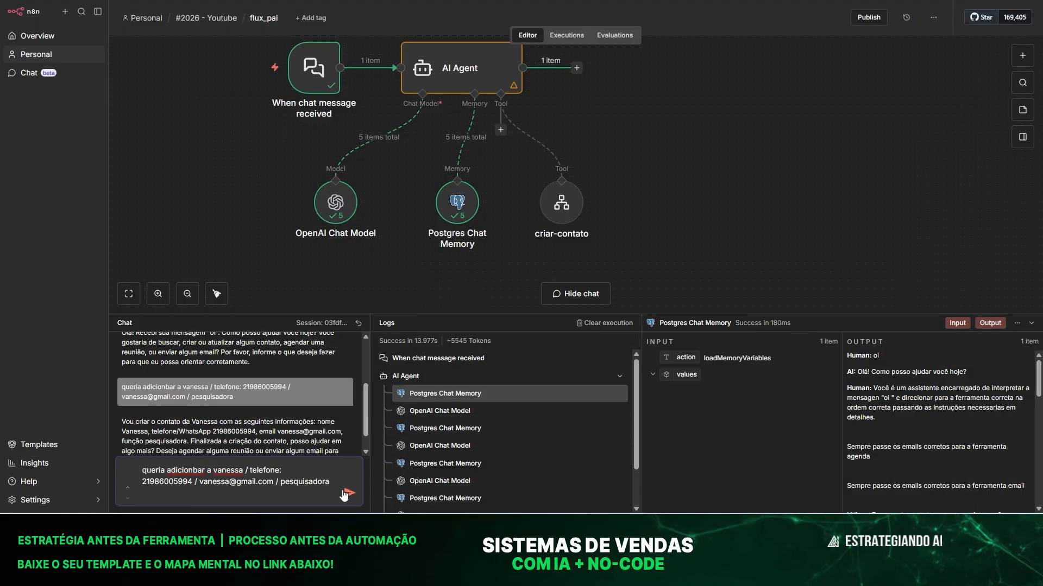
click(348, 493)
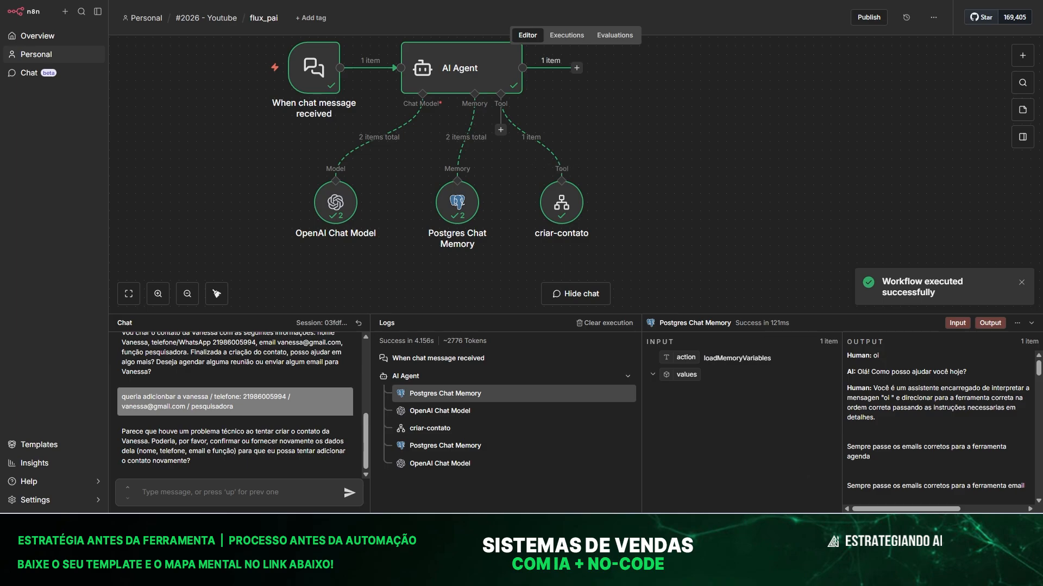
Check the contatos spreadsheet for the new contact row, then return to n8n.
click(859, 528)
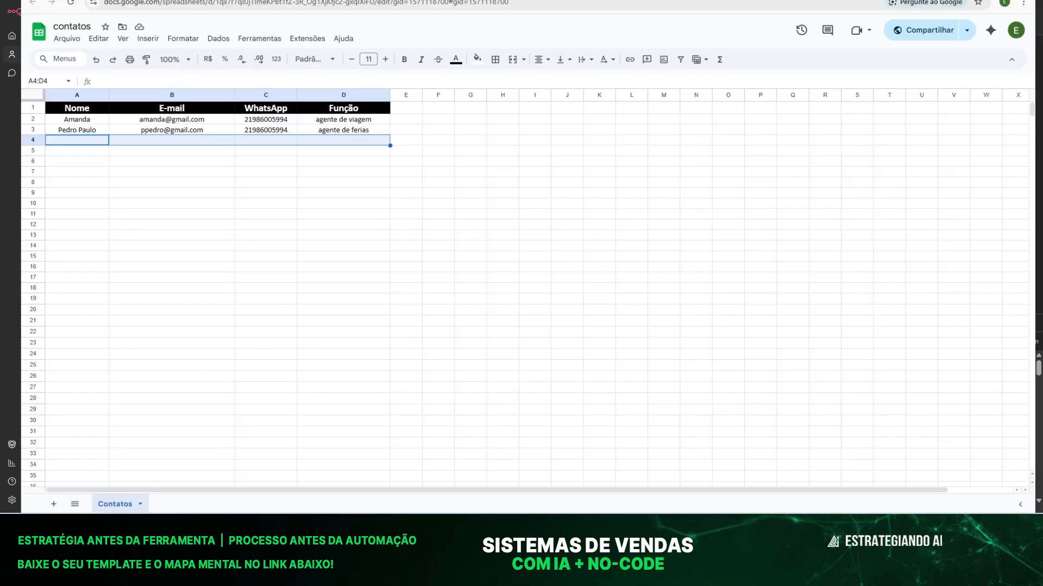
click(115, 187)
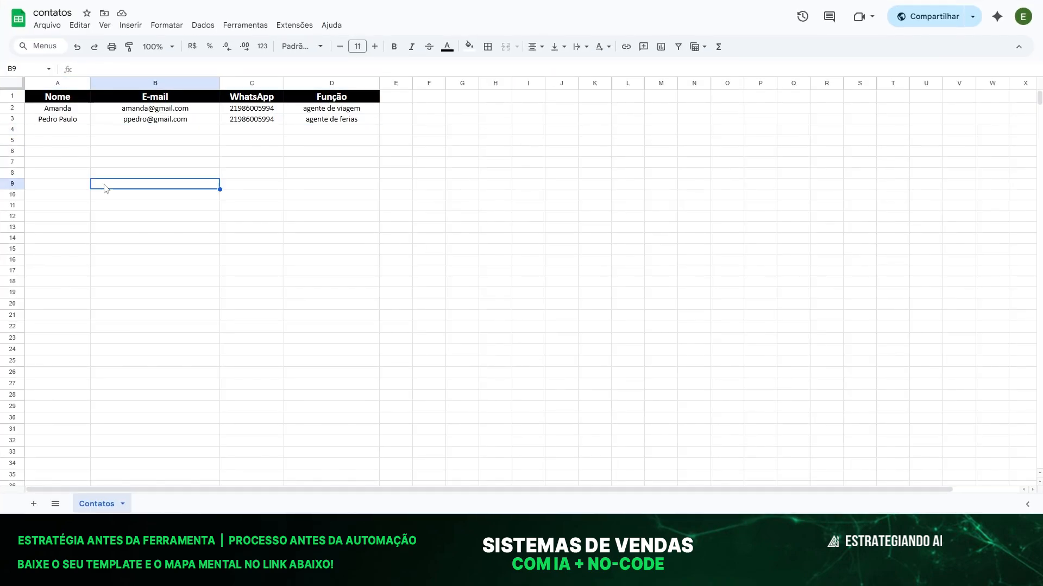
click(61, 164)
click(45, 132)
click(178, 217)
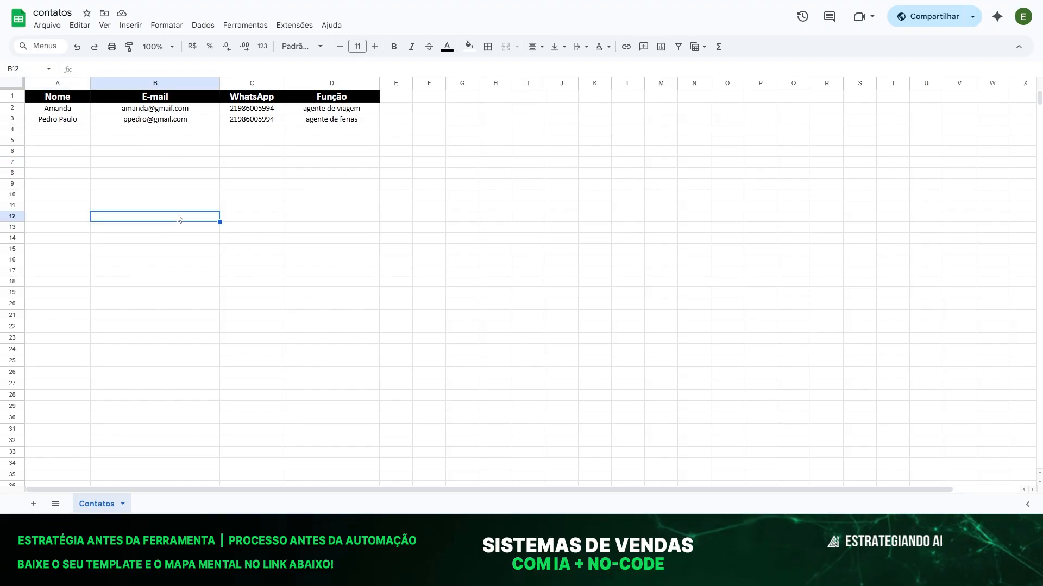
key(alt+Tab)
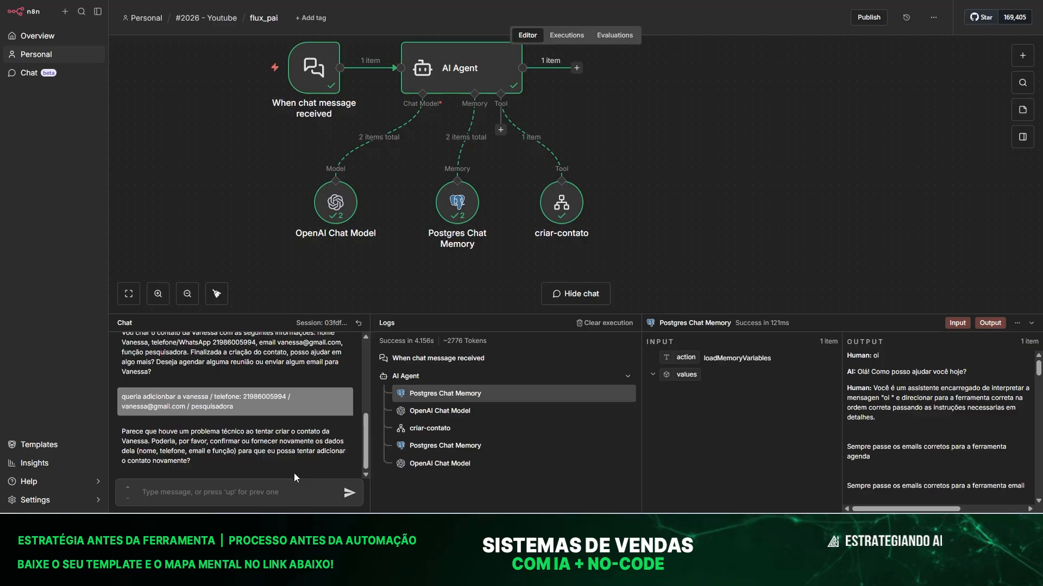
click(212, 1)
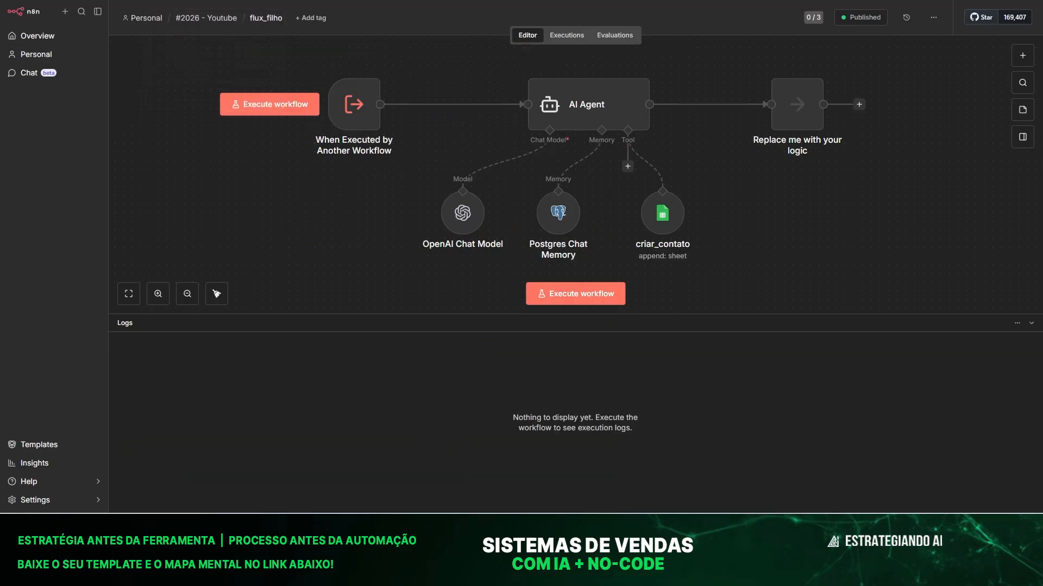
click(566, 35)
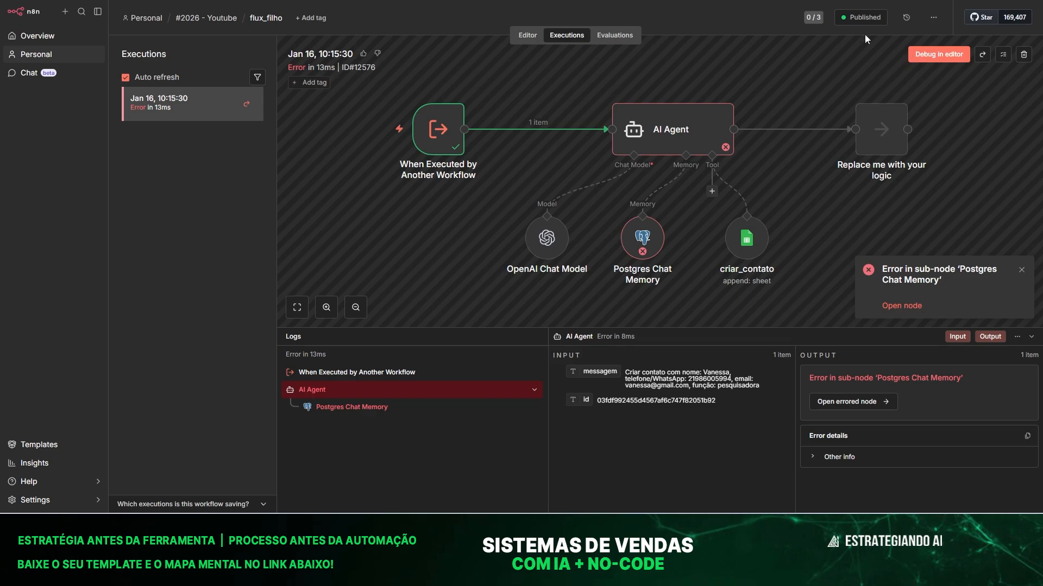
Set flux_filho's AI Agent prompt to Define below, mapped to the incoming messagem field.
click(520, 36)
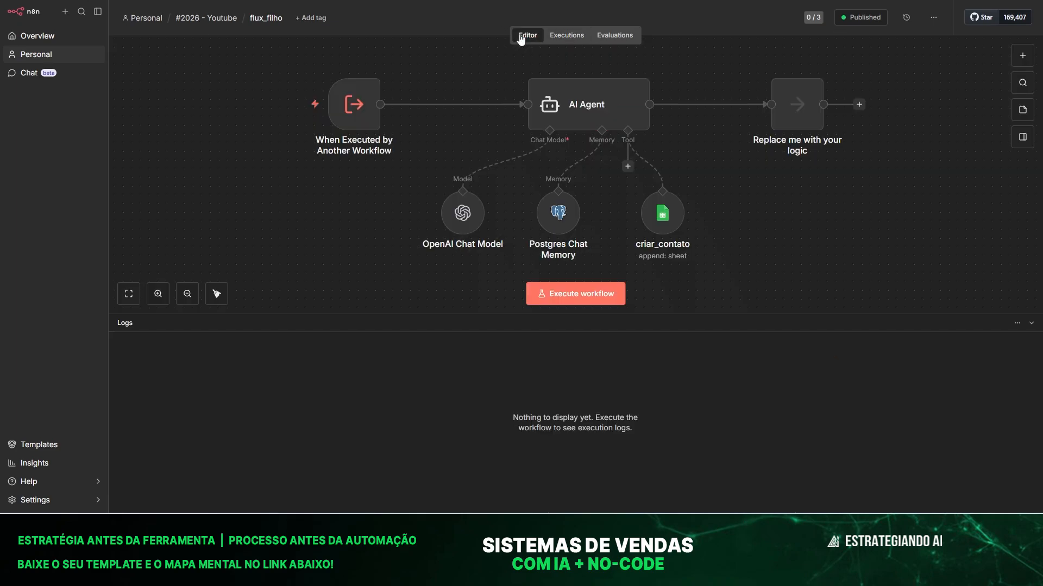
double_click(587, 104)
click(434, 122)
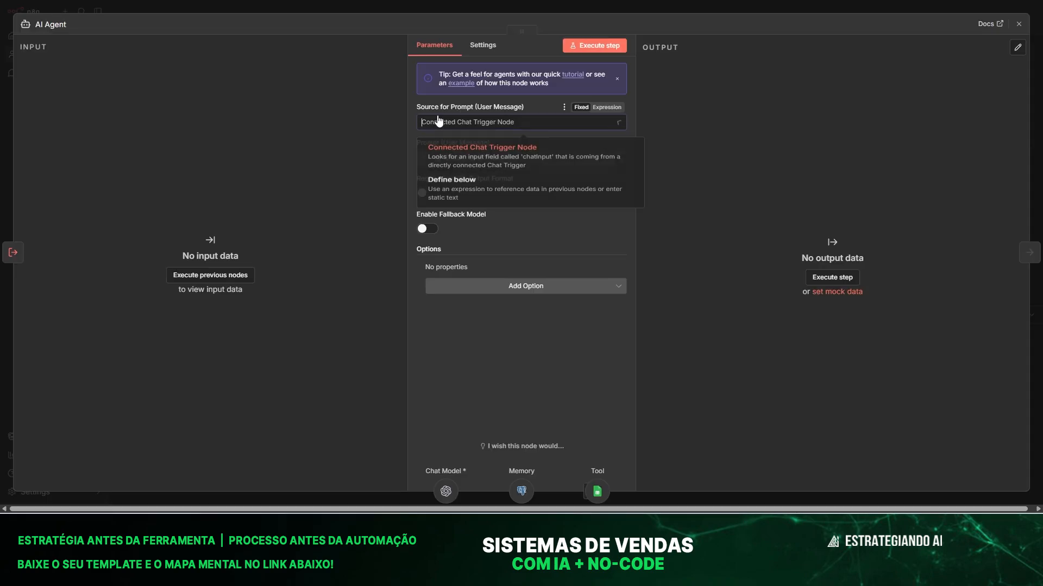
click(460, 195)
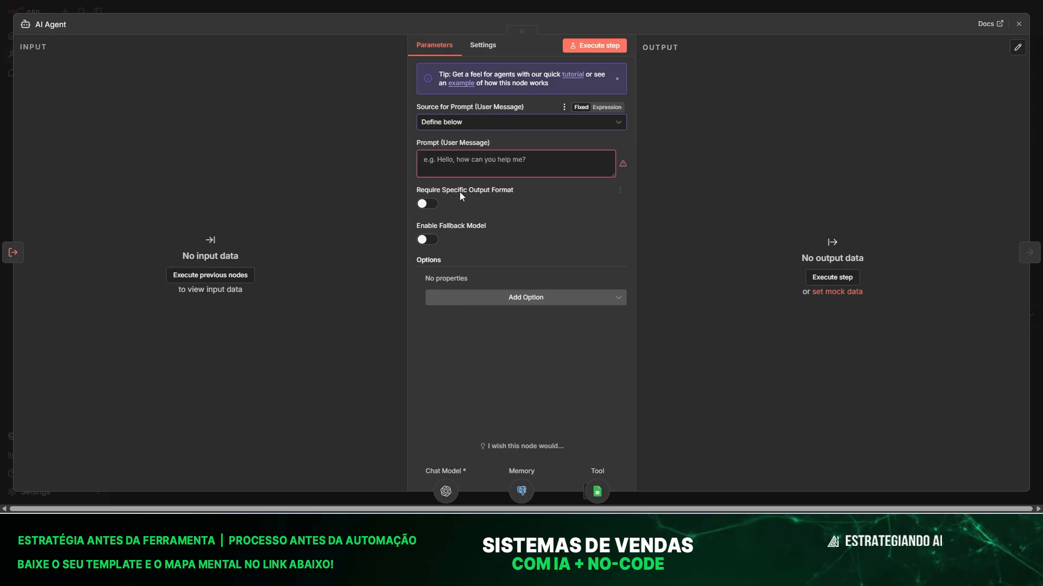
click(183, 276)
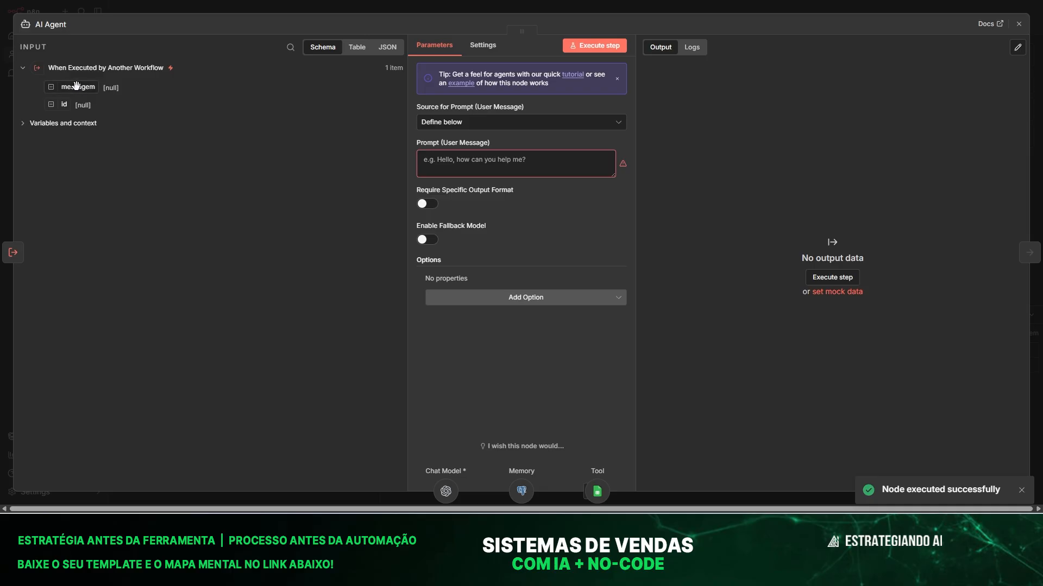
drag(78, 87, 437, 158)
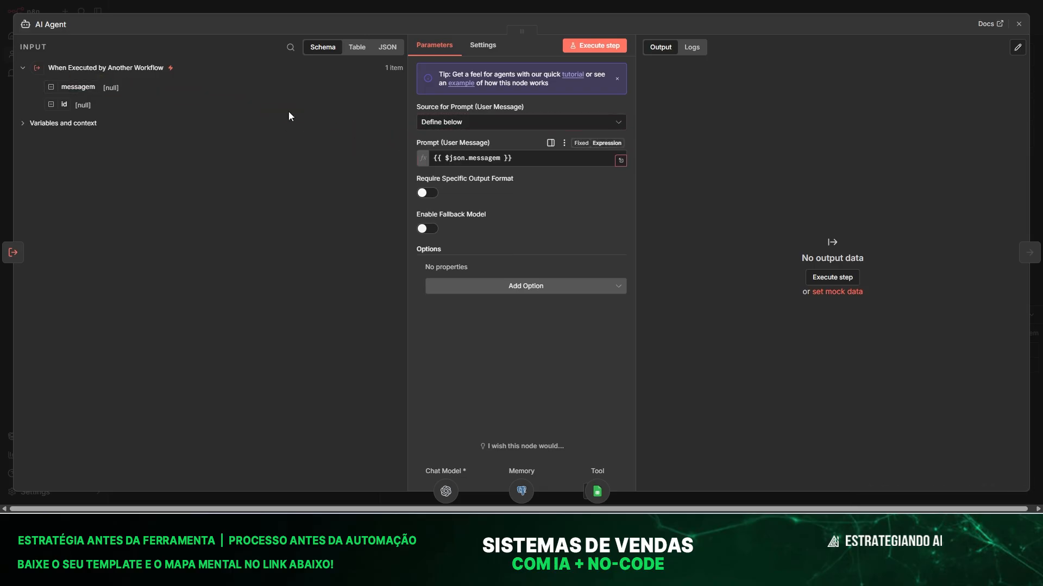
click(260, 3)
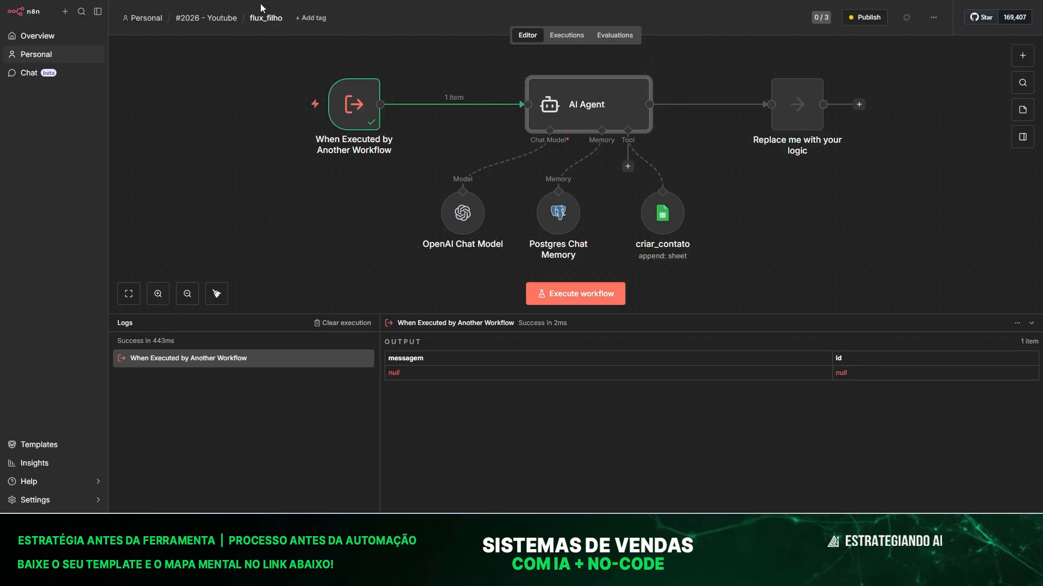
Set Postgres Chat Memory's session key to Define below as the incoming id field.
double_click(549, 212)
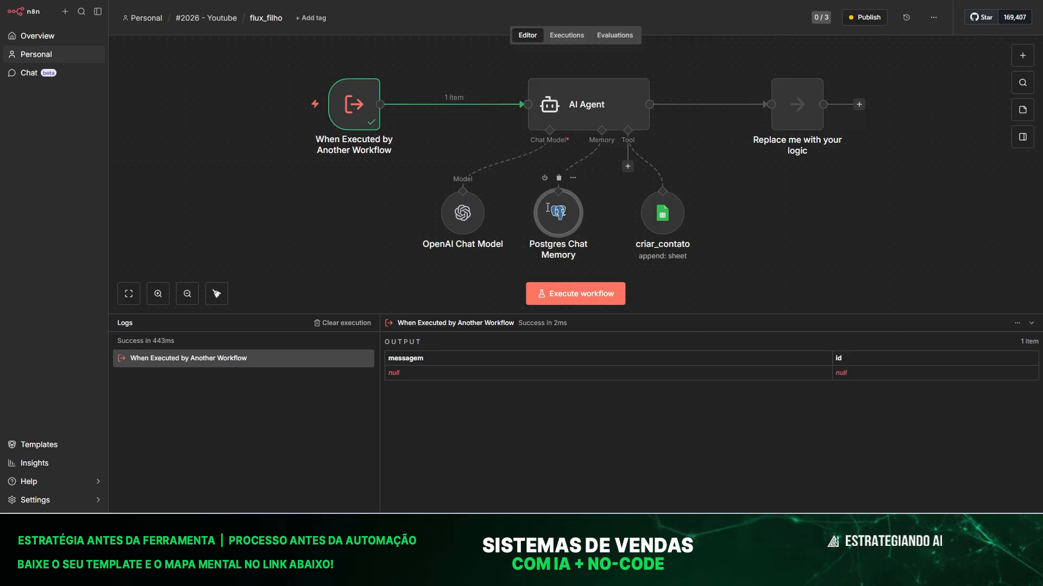
click(447, 121)
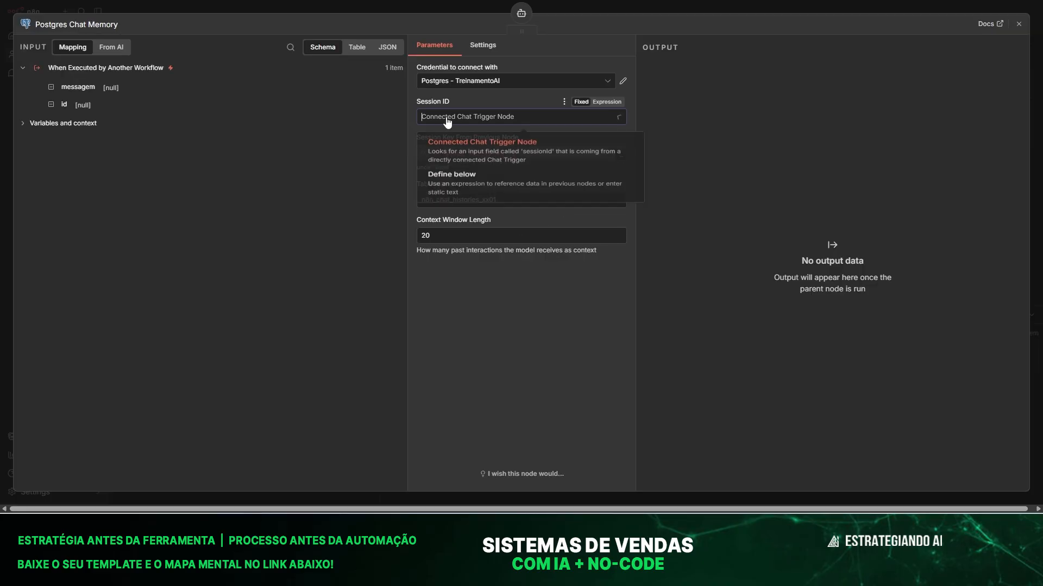
click(458, 200)
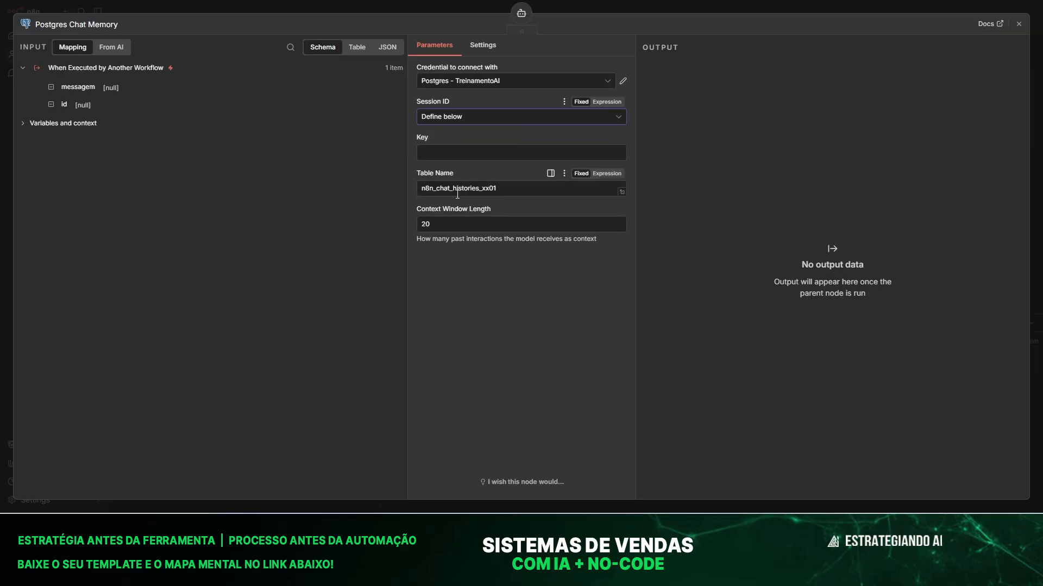
click(436, 154)
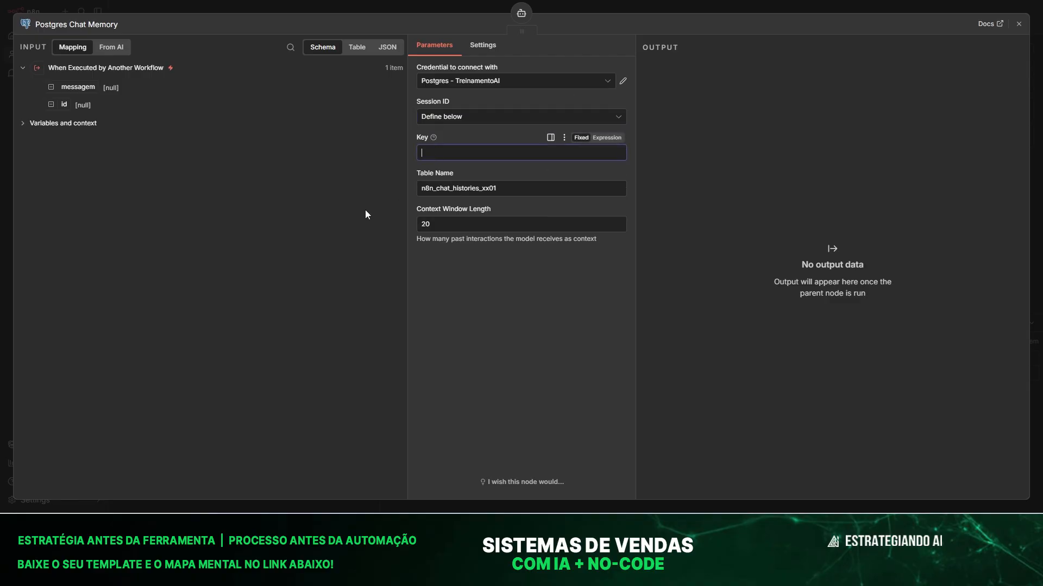
drag(64, 104, 436, 152)
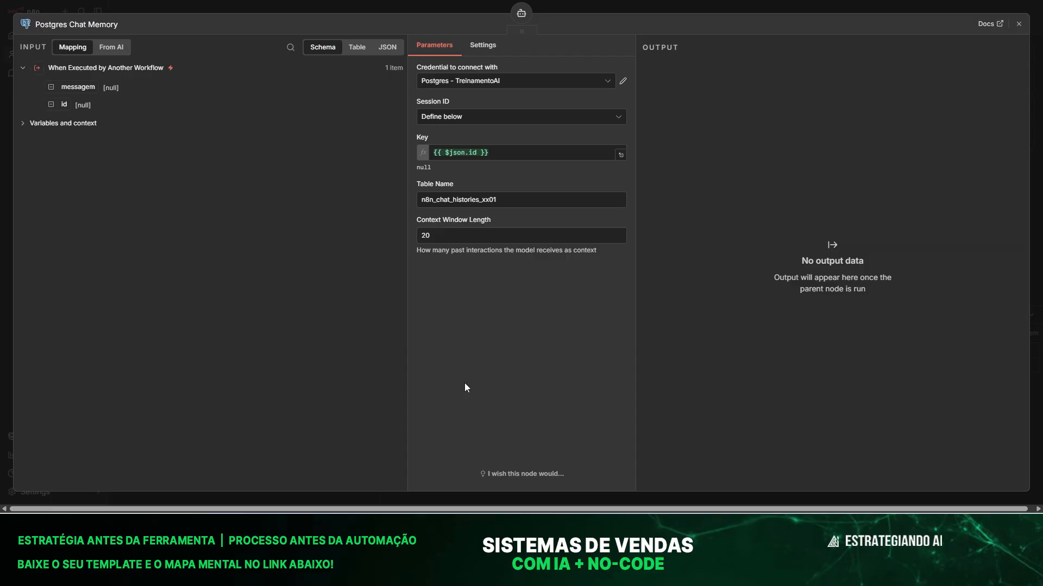
click(323, 8)
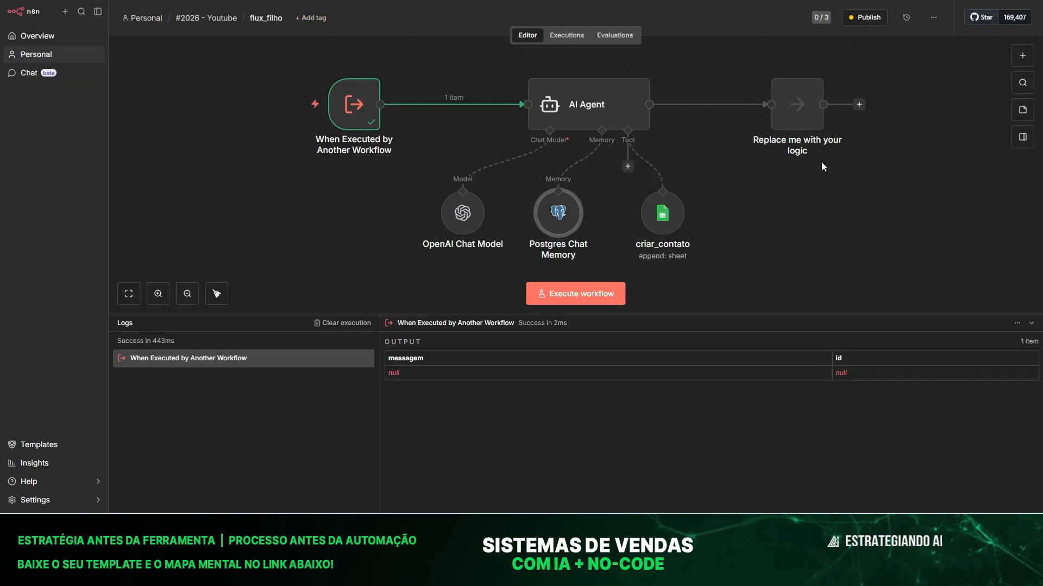
Nudge criar_contato right and resend the earlier contact request in flux_pai's chat.
mouse_move(658, 226)
mouse_move(656, 217)
mouse_down()
mouse_move(674, 217)
mouse_move(655, 226)
mouse_up()
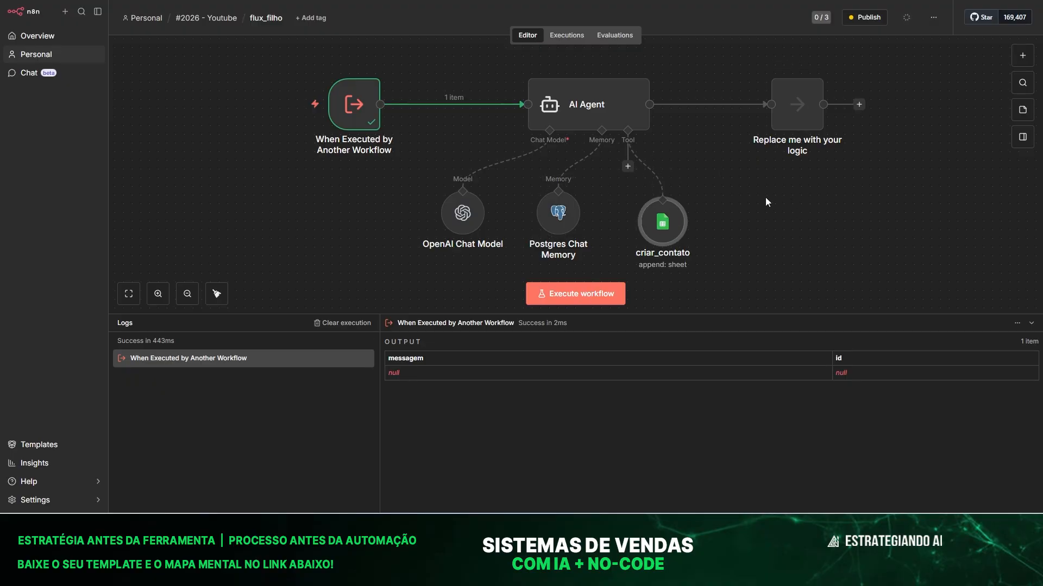
click(208, 238)
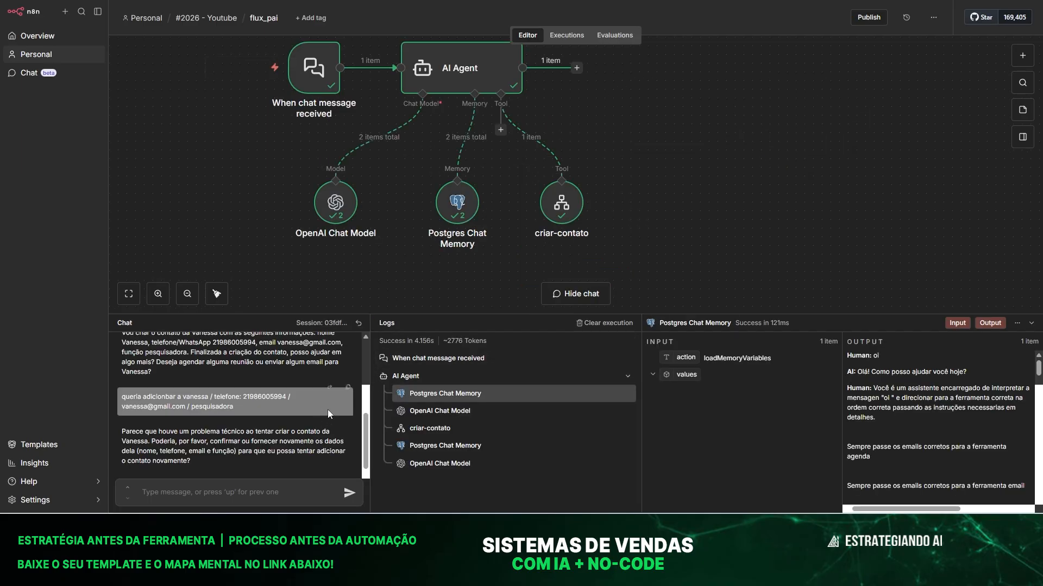
click(347, 387)
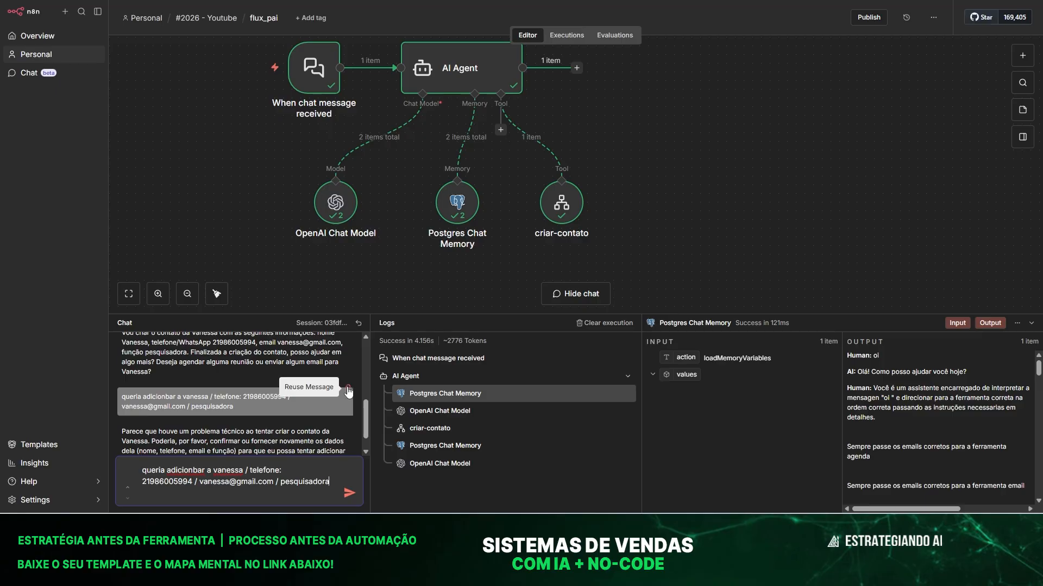
click(349, 494)
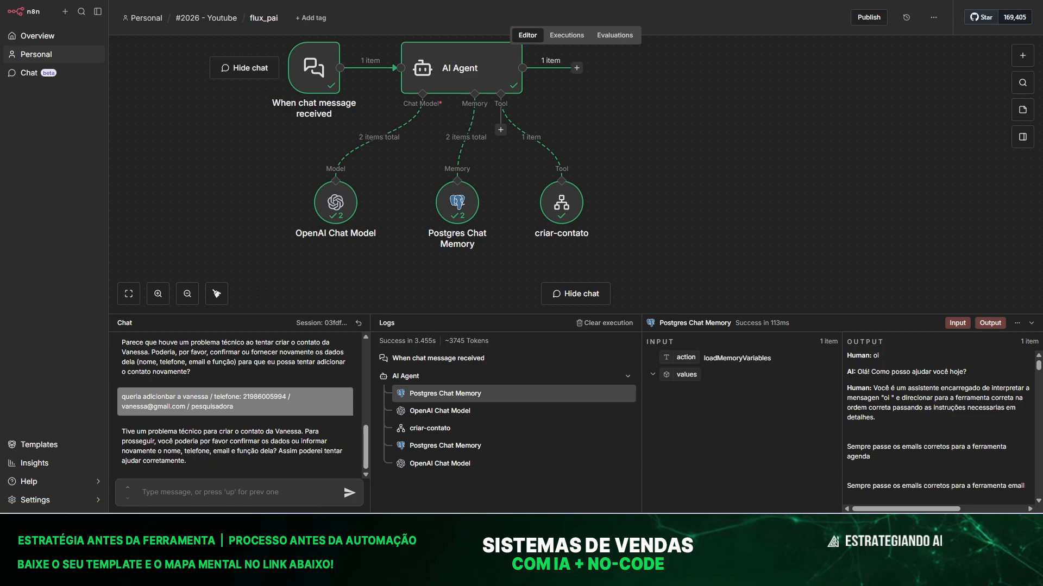
click(231, 1)
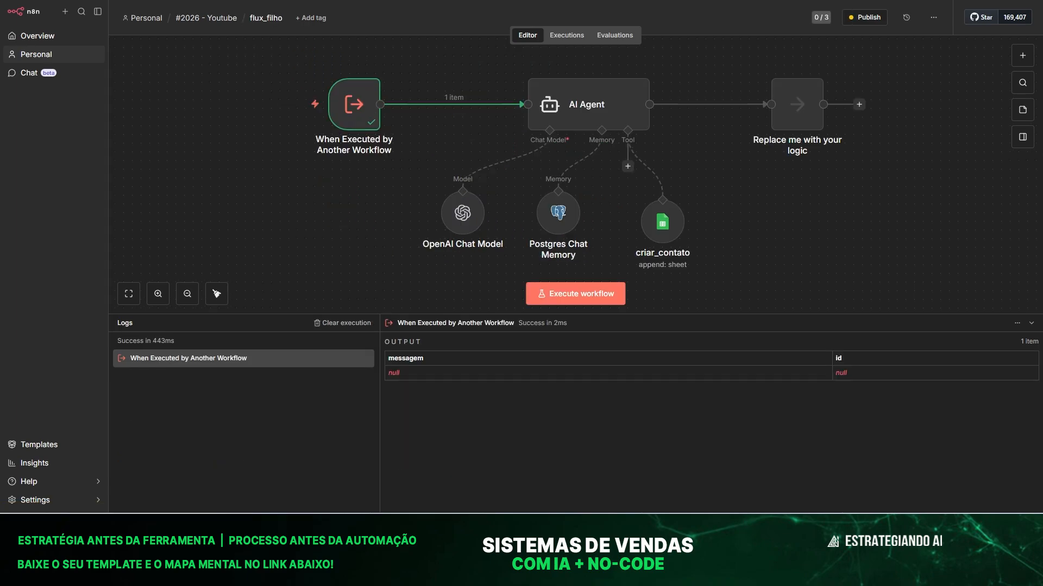
click(559, 36)
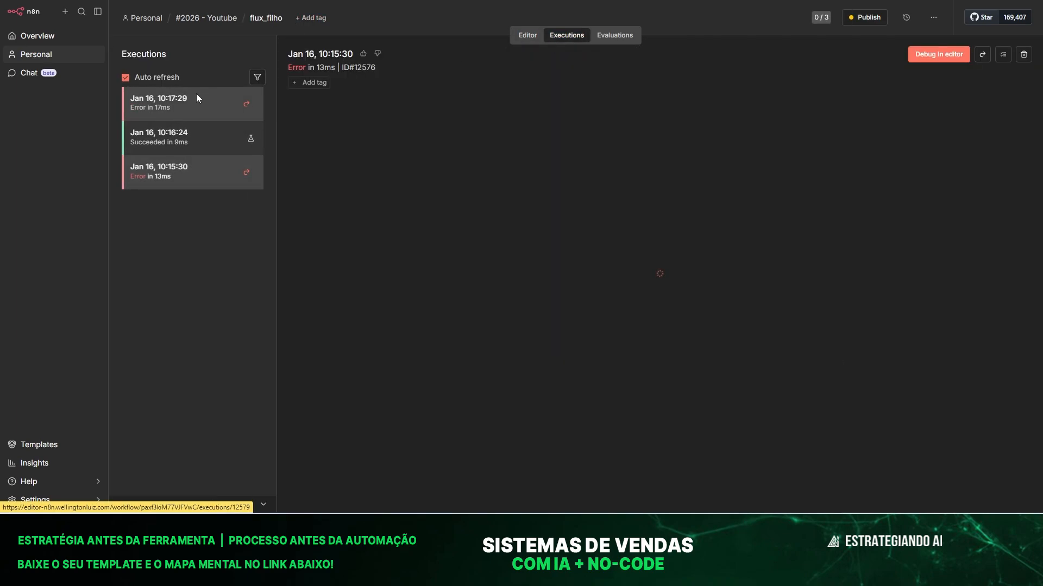
click(197, 98)
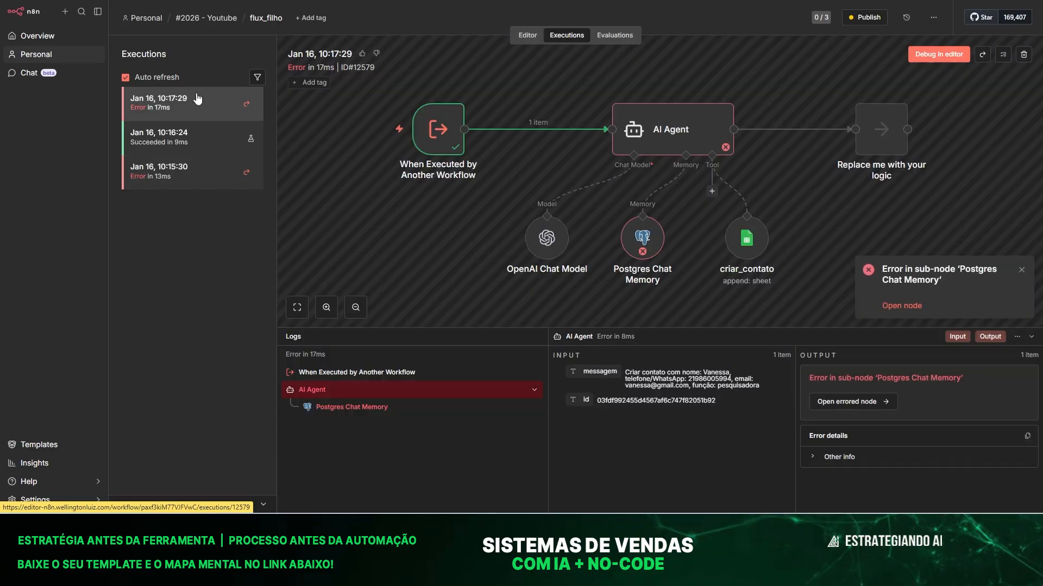
double_click(631, 237)
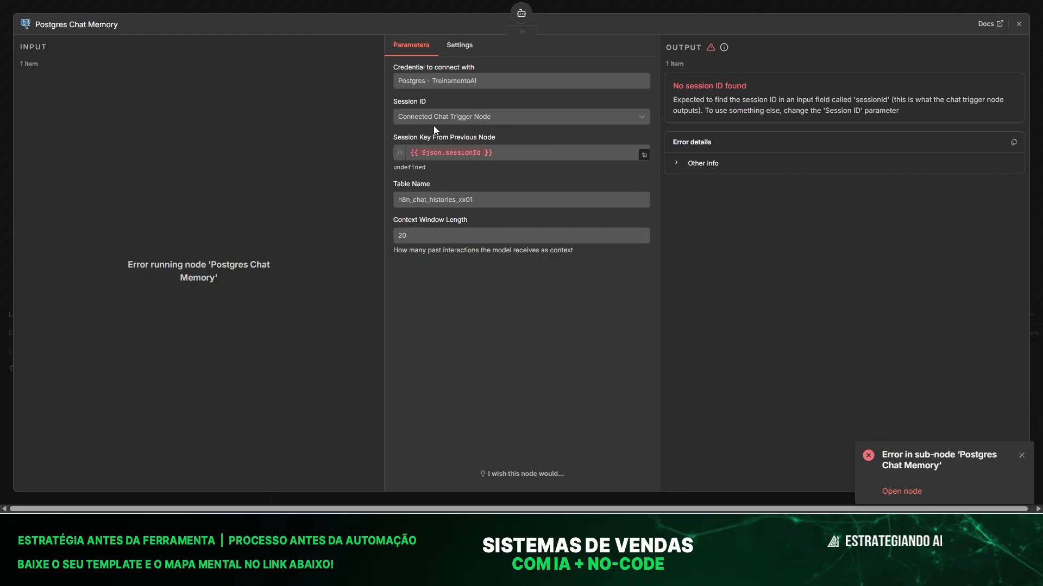
click(346, 8)
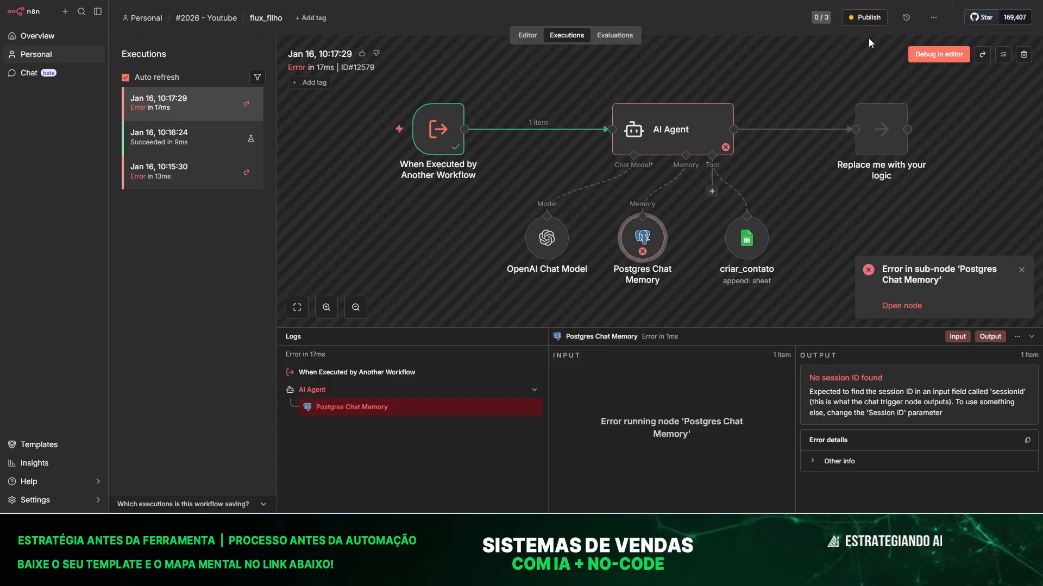
click(527, 35)
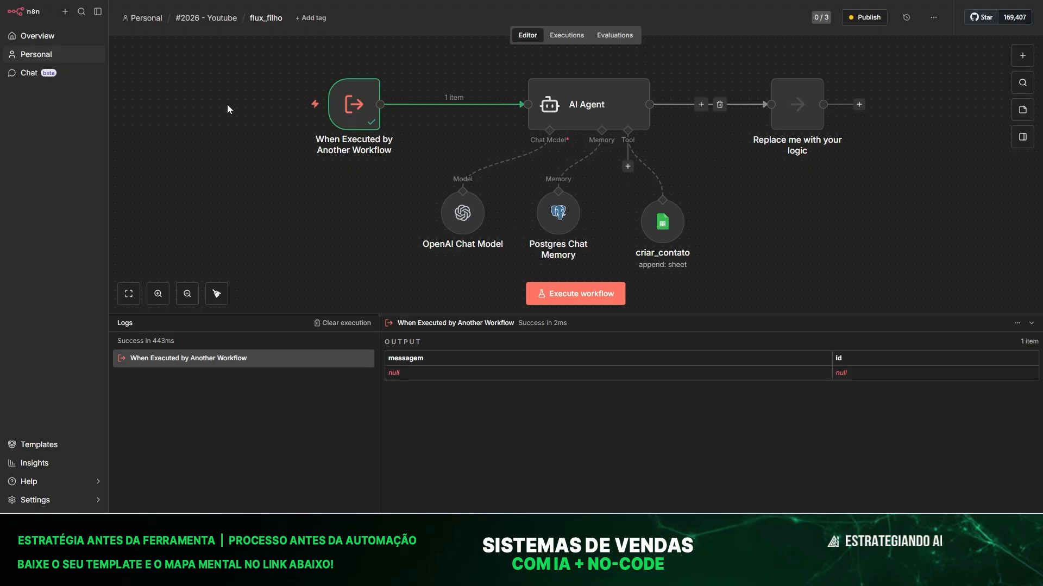
Unpublish flux_filho through the workflow options menu, after cancelling a publish attempt.
double_click(554, 214)
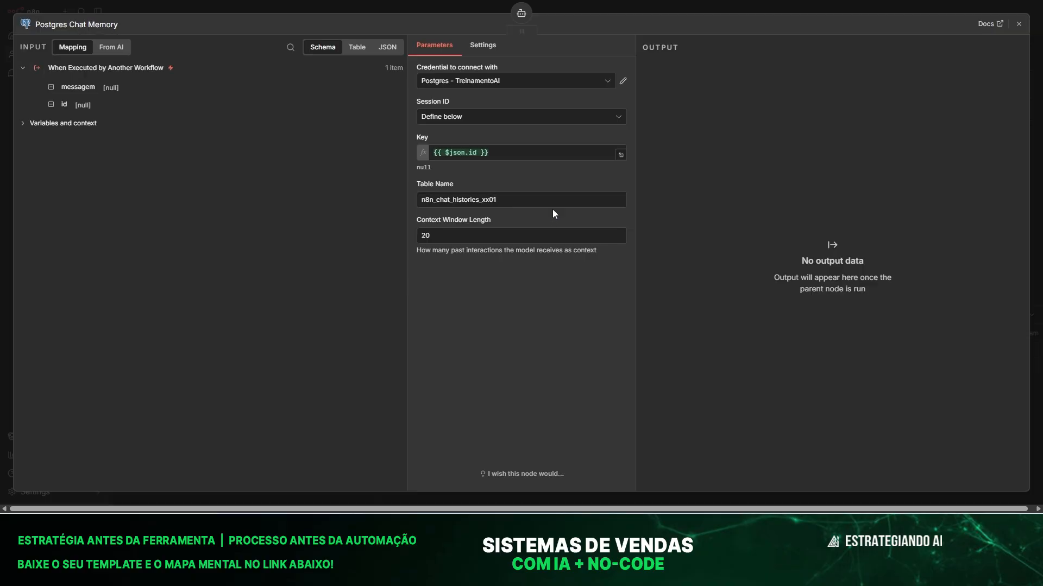
click(340, 6)
click(866, 17)
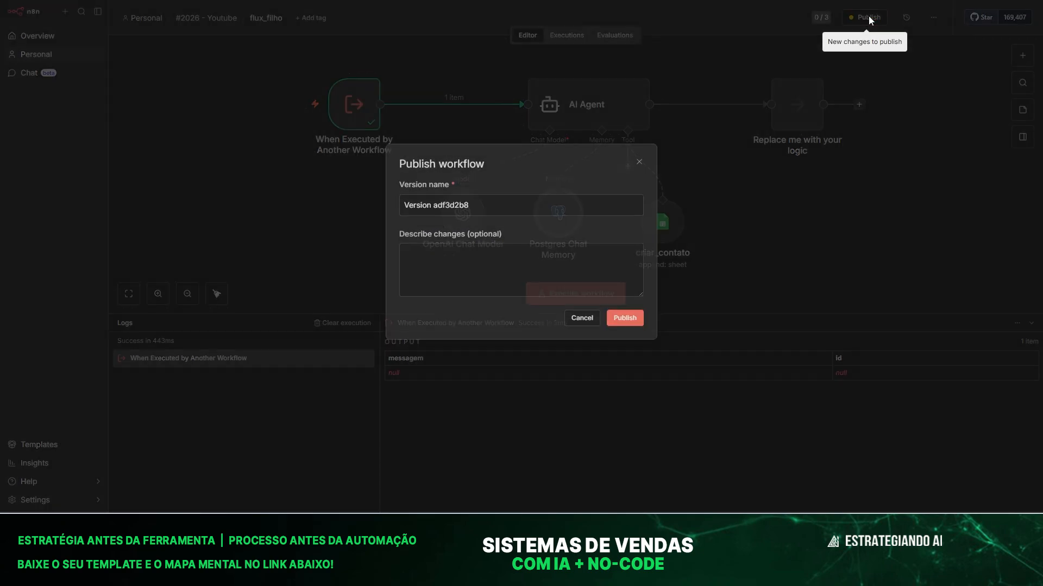
click(640, 170)
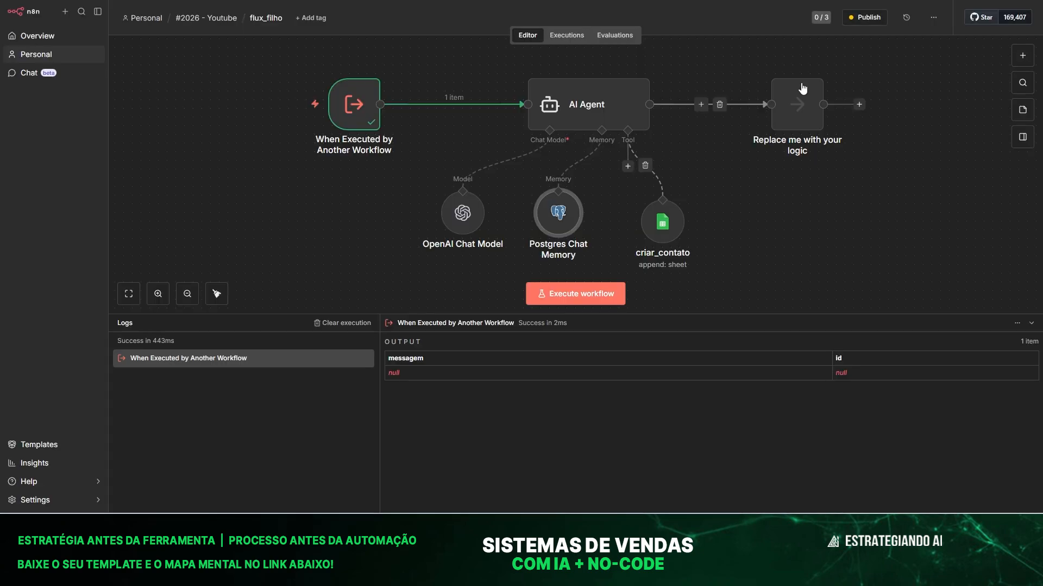
click(933, 17)
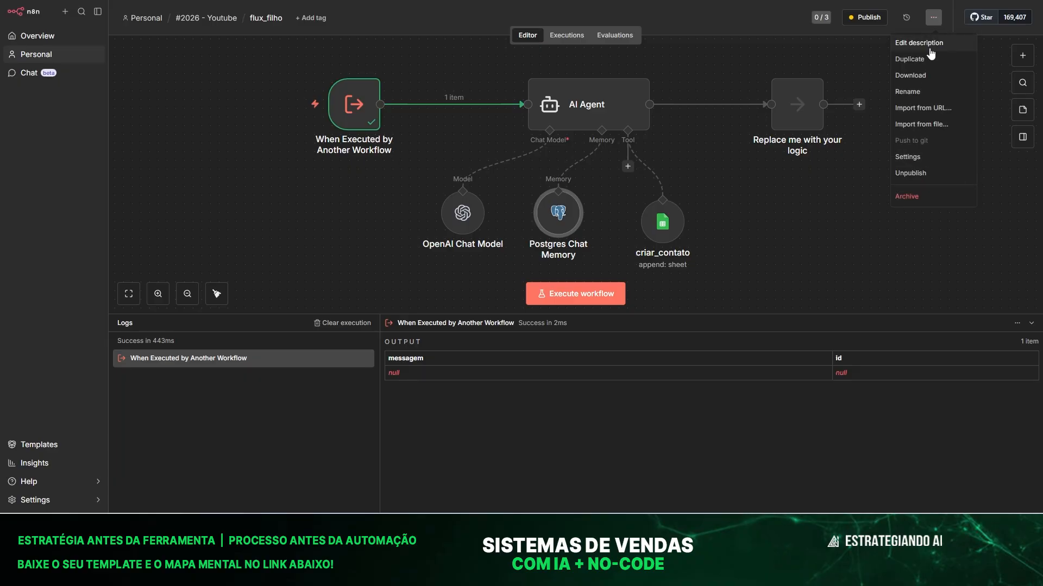
click(915, 175)
click(620, 271)
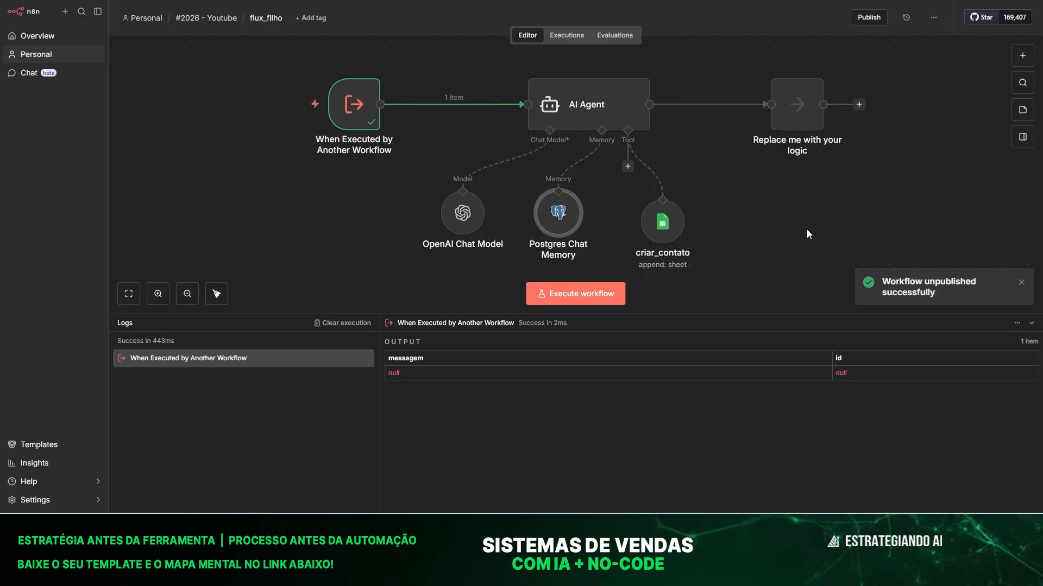
Republish flux_filho as version f2c5c408 and dismiss the notice and production checklist.
drag(662, 222, 680, 204)
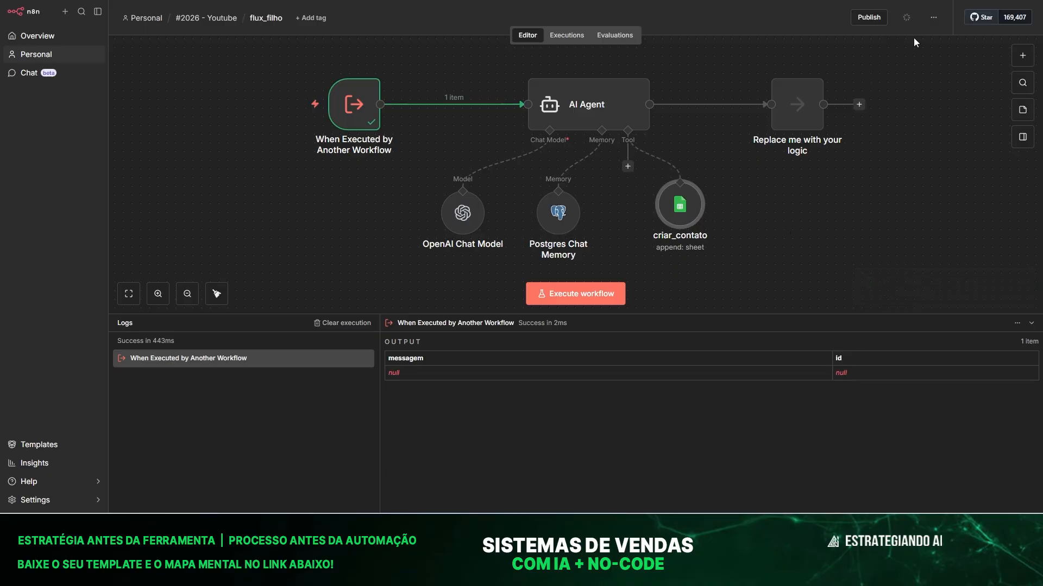
click(869, 17)
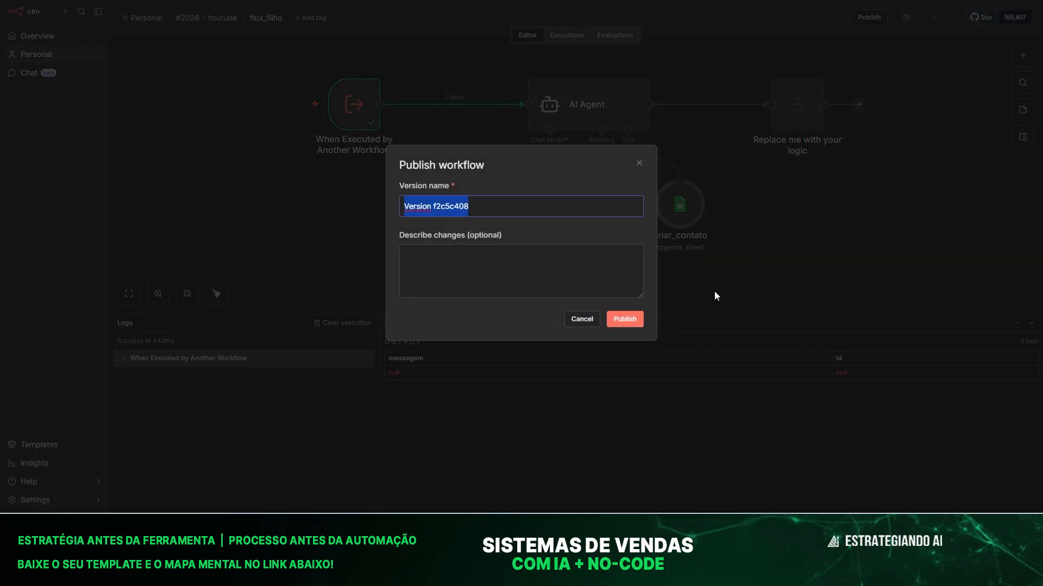
click(638, 320)
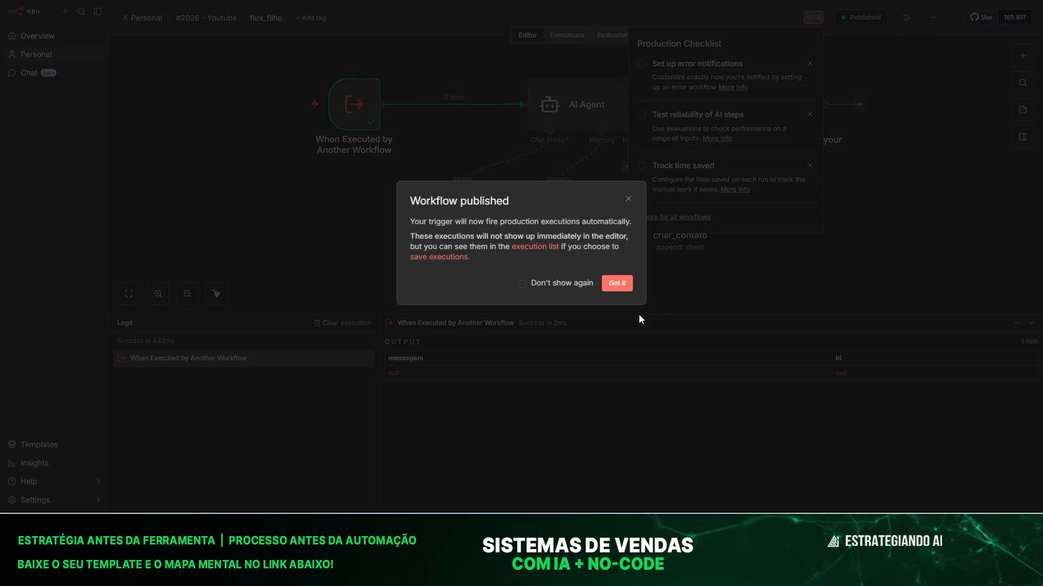
click(617, 283)
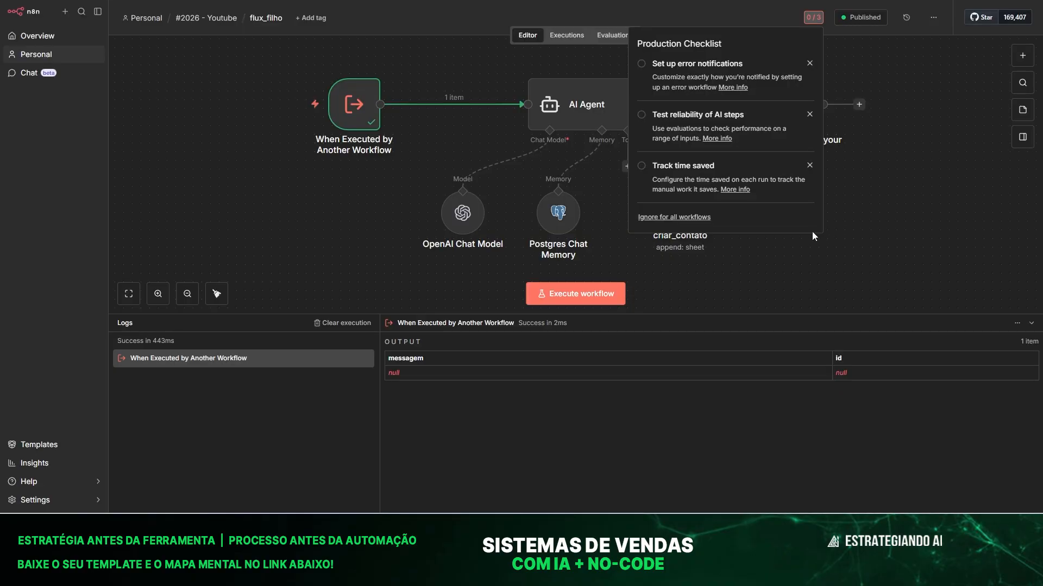
click(242, 199)
key(ctrl+shift+Tab)
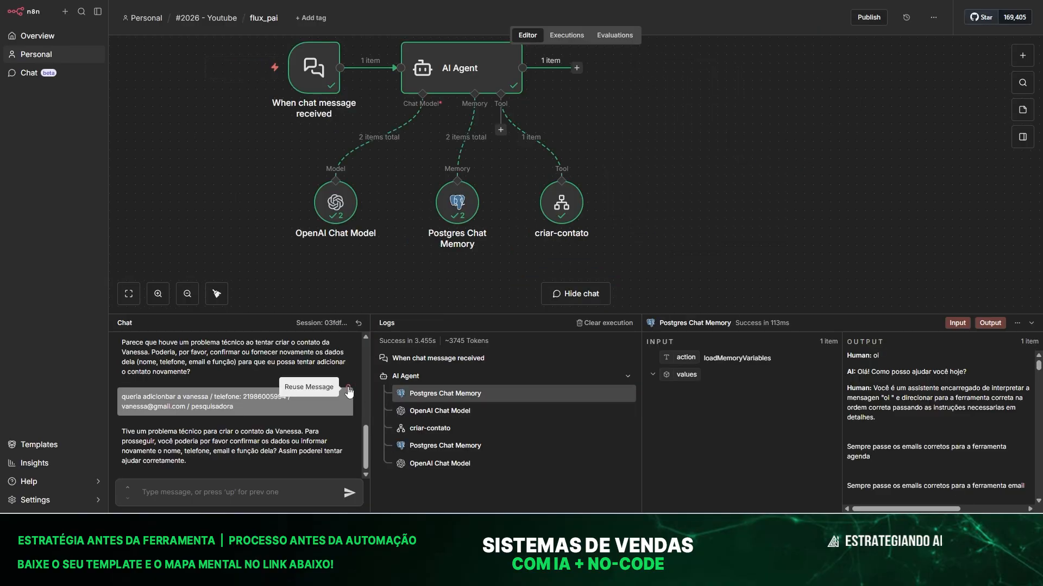
Resend the earlier contact request to the agent and review the full execution log.
click(348, 390)
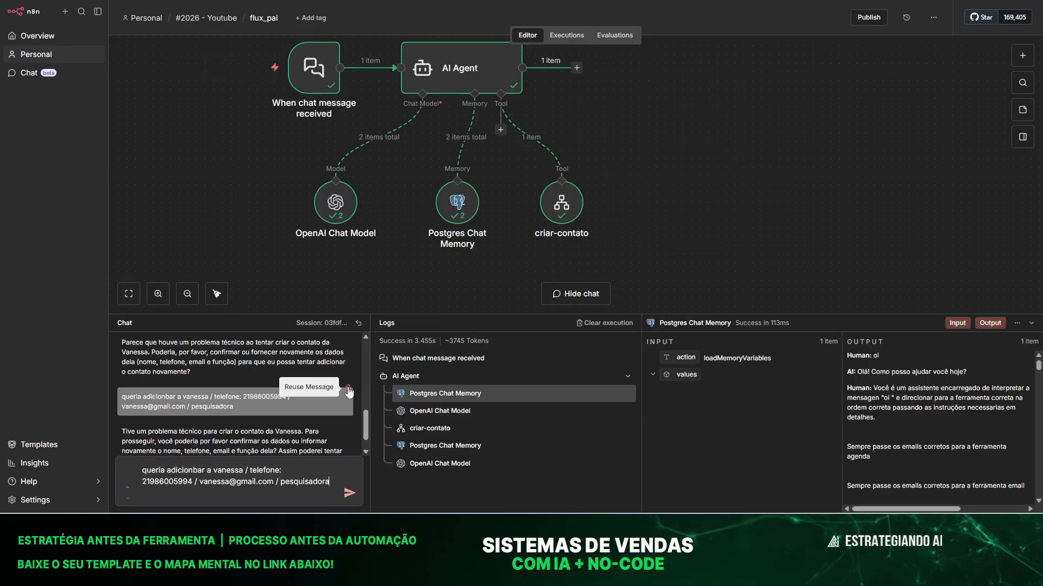
click(349, 495)
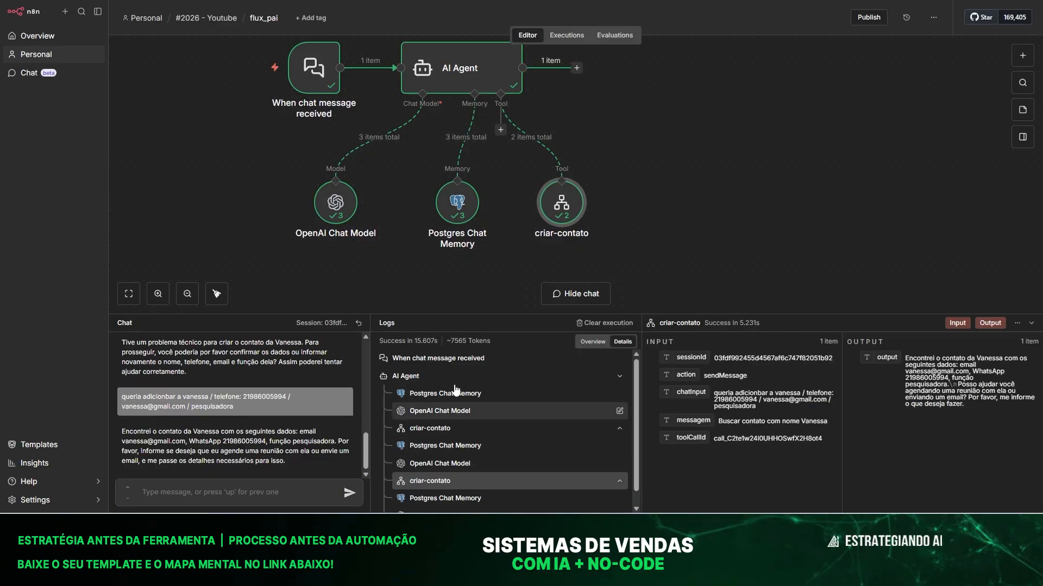
click(434, 481)
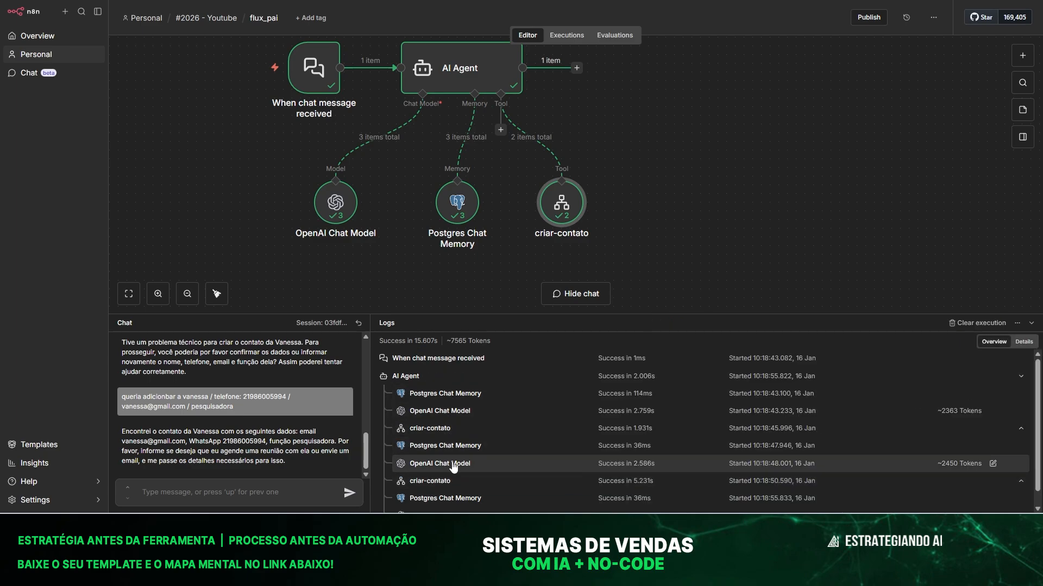
scroll(450, 486, down, 1)
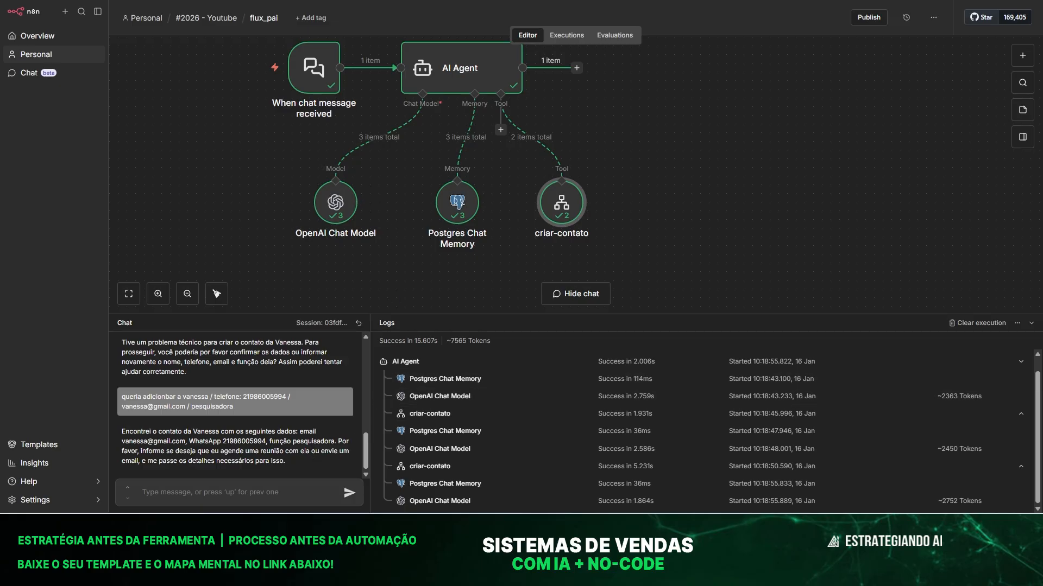
Verify the pesquisadora contact's name, e-mail, WhatsApp number and role in row 4, then return to n8n.
click(823, 525)
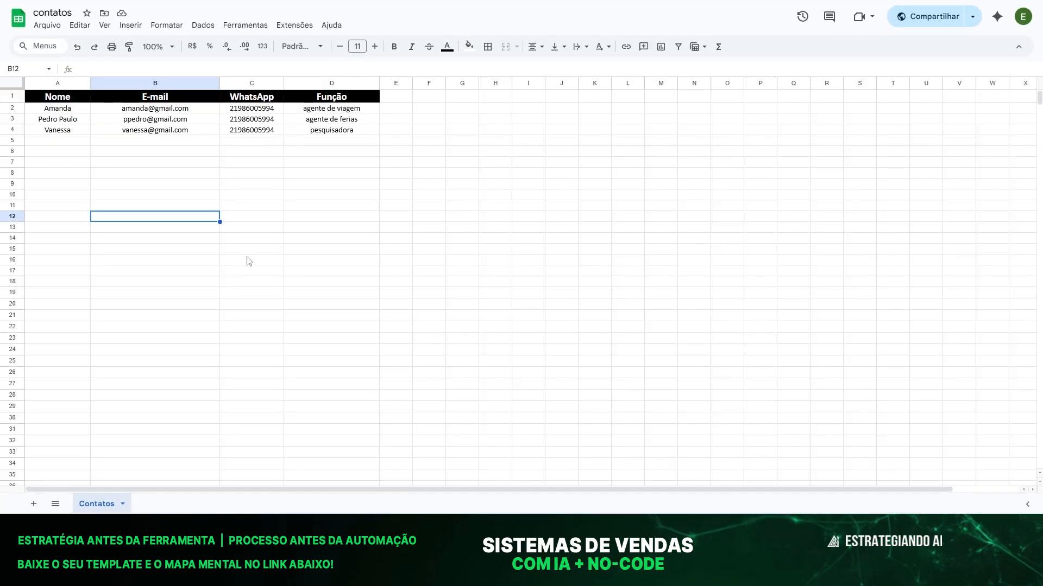
click(69, 173)
click(63, 132)
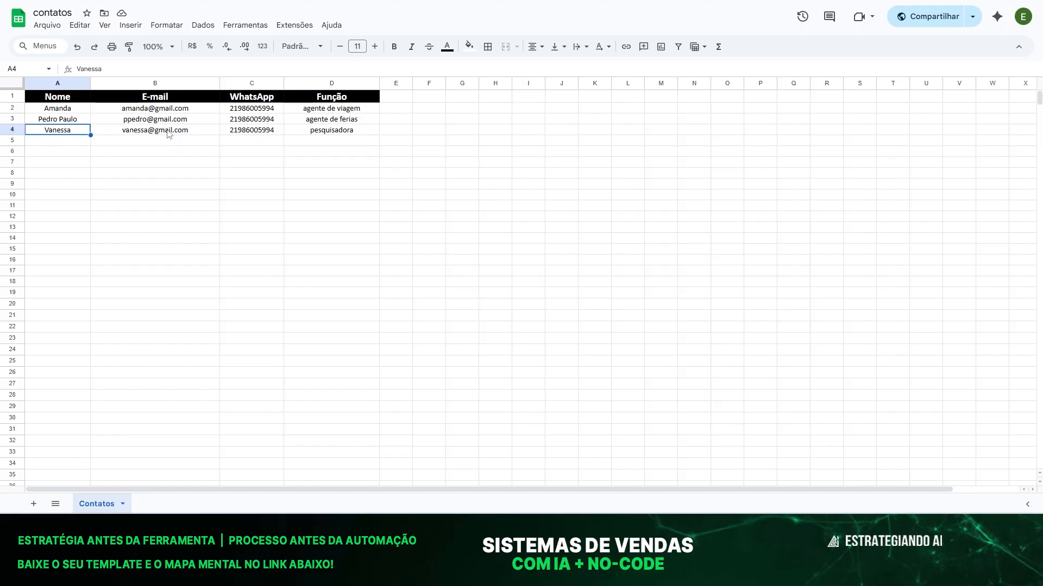
click(168, 132)
click(272, 131)
click(342, 132)
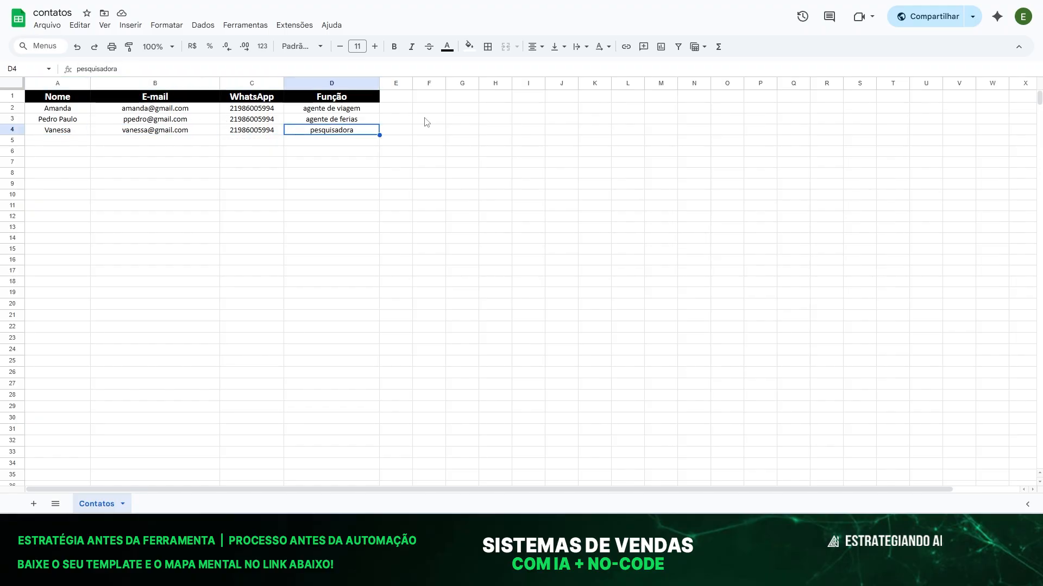
key(alt+Tab)
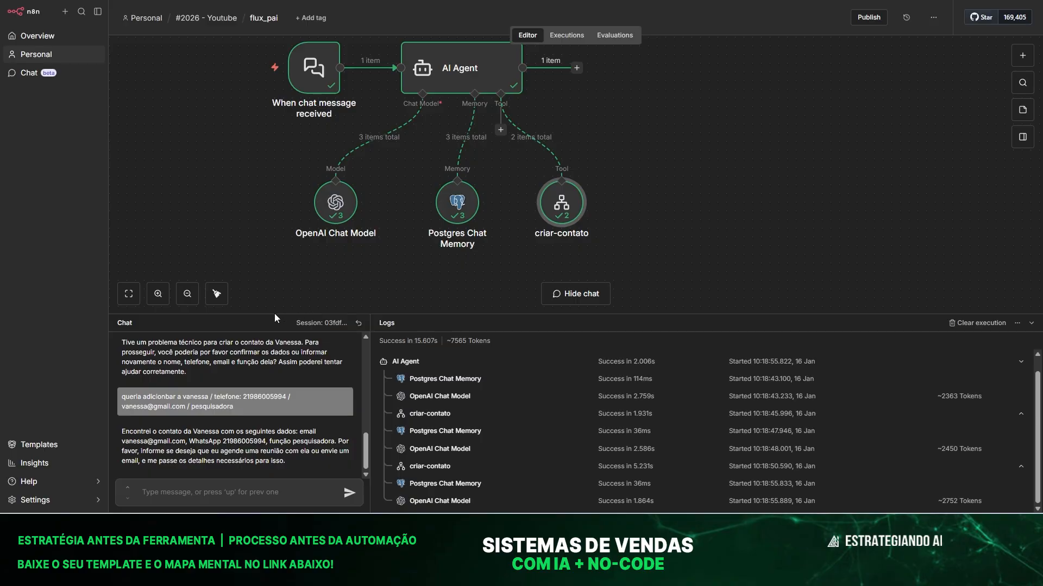
Shrink the chat/logs panel and reposition flux_filho's criar_contato node.
drag(267, 314, 272, 367)
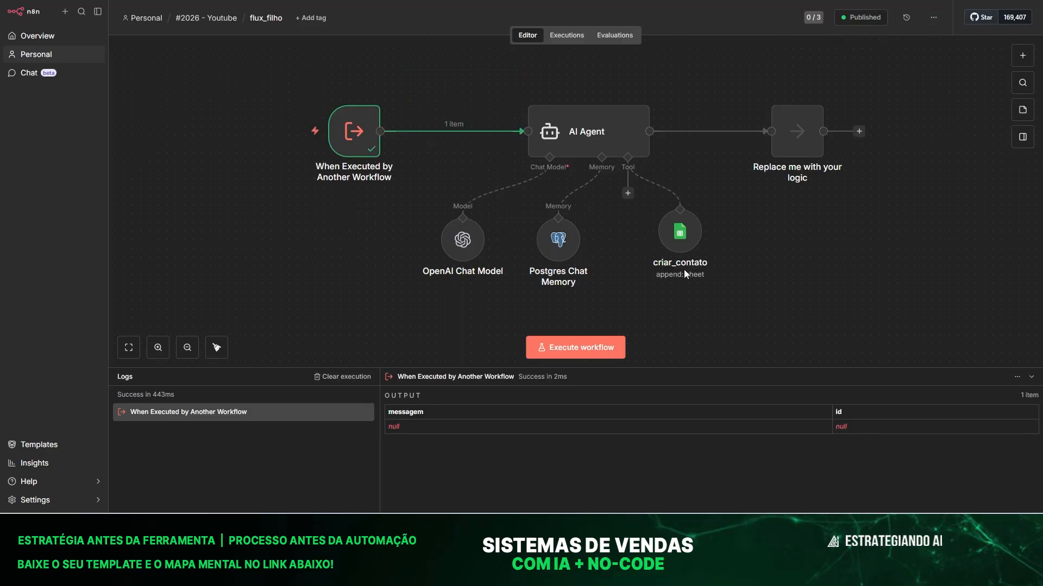
mouse_move(686, 255)
mouse_down()
mouse_move(649, 256)
mouse_move(669, 255)
mouse_up()
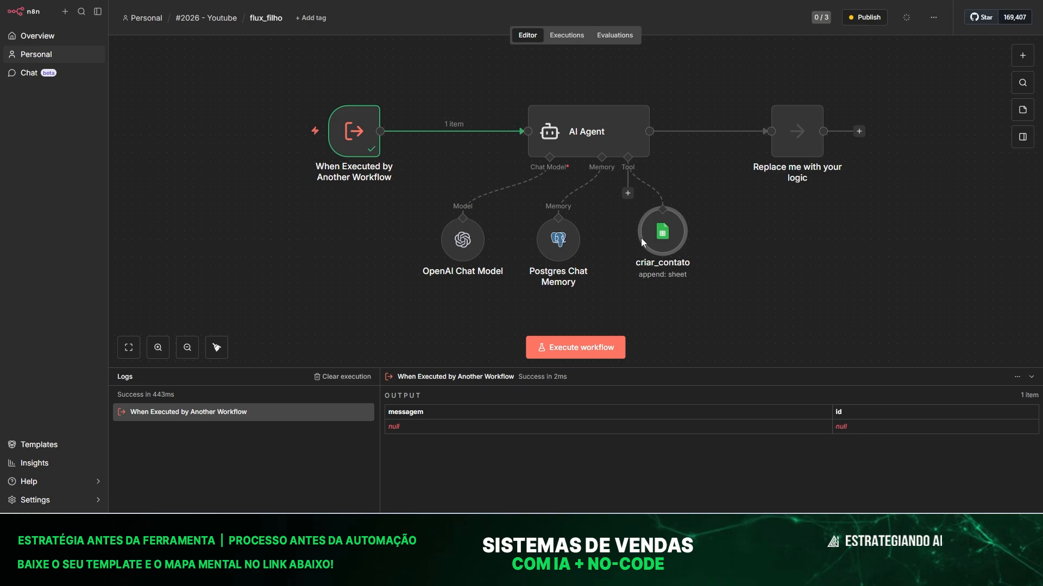
mouse_move(672, 215)
drag(668, 241, 693, 241)
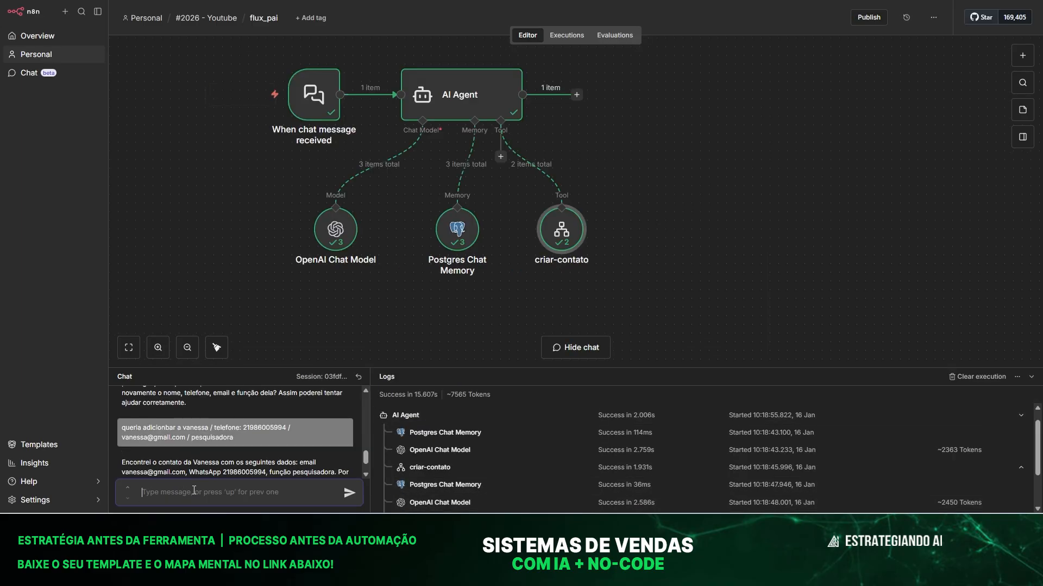
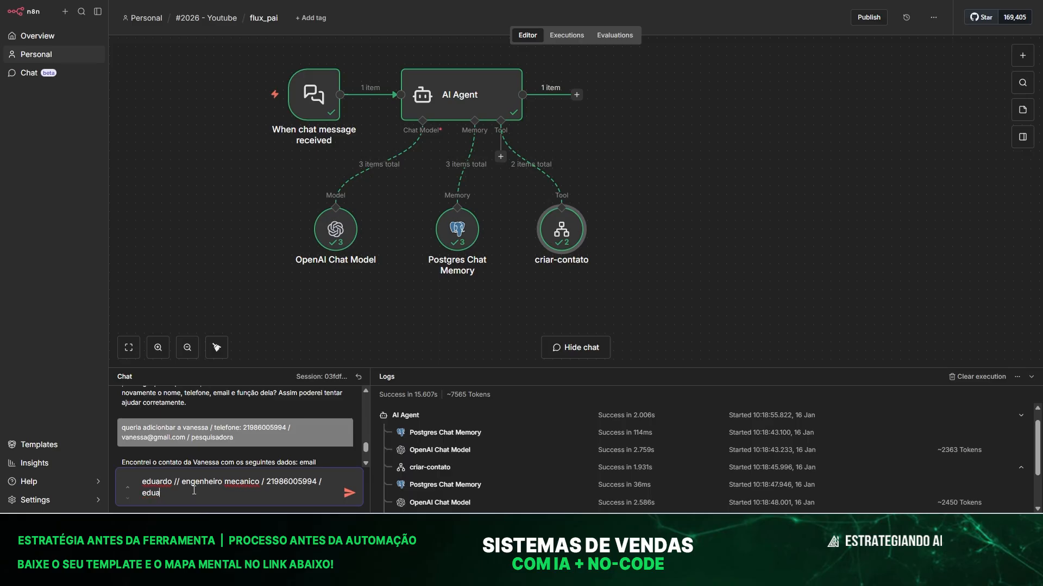
Send the agent a new contact with role engenheiro mecanico, plus name, phone and e-mail.
key(Return)
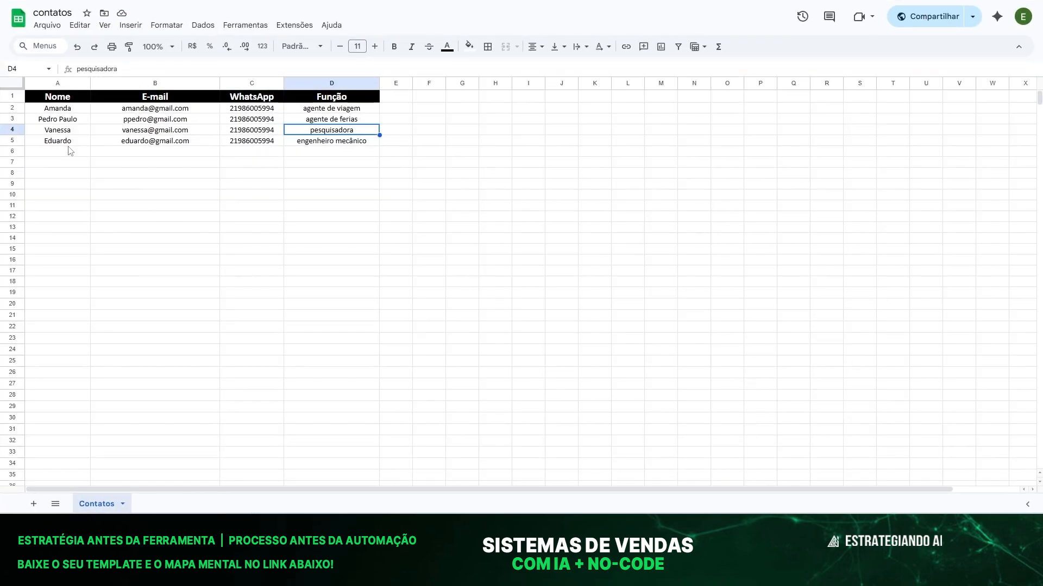
Check the new contact's name, e-mail and engenheiro mecânico role in row 5.
click(46, 142)
click(168, 141)
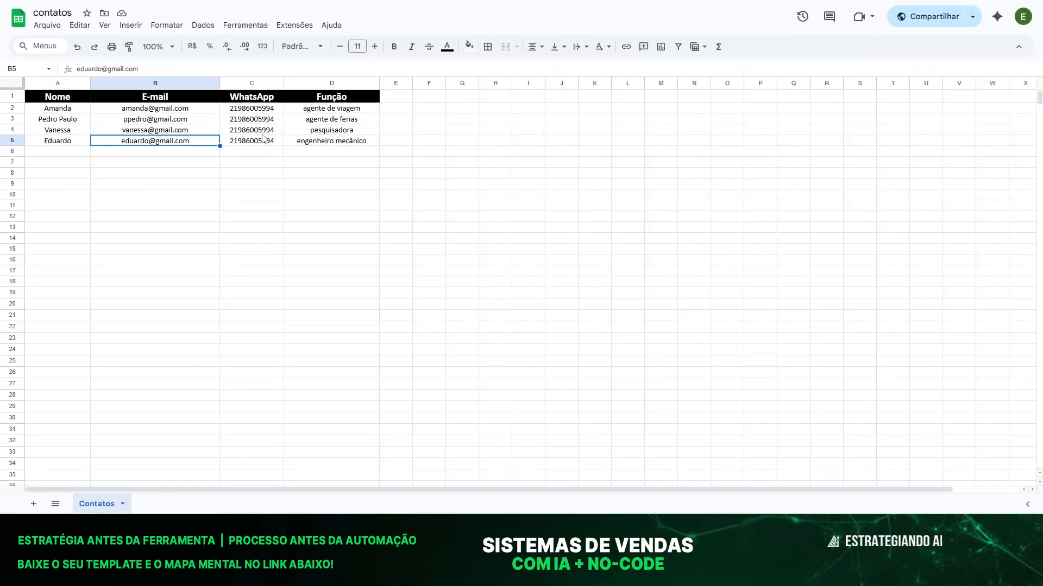
click(342, 142)
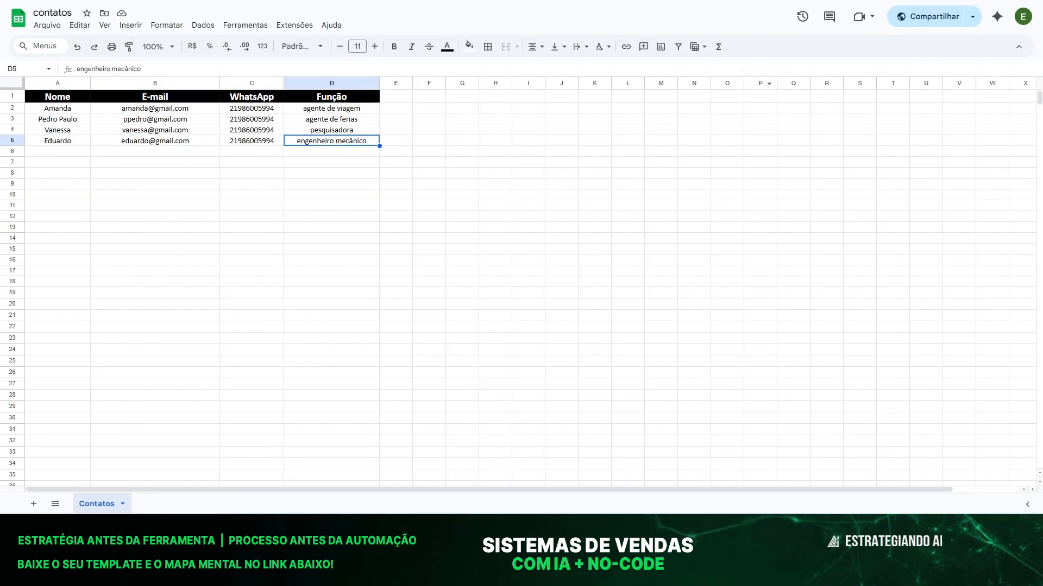
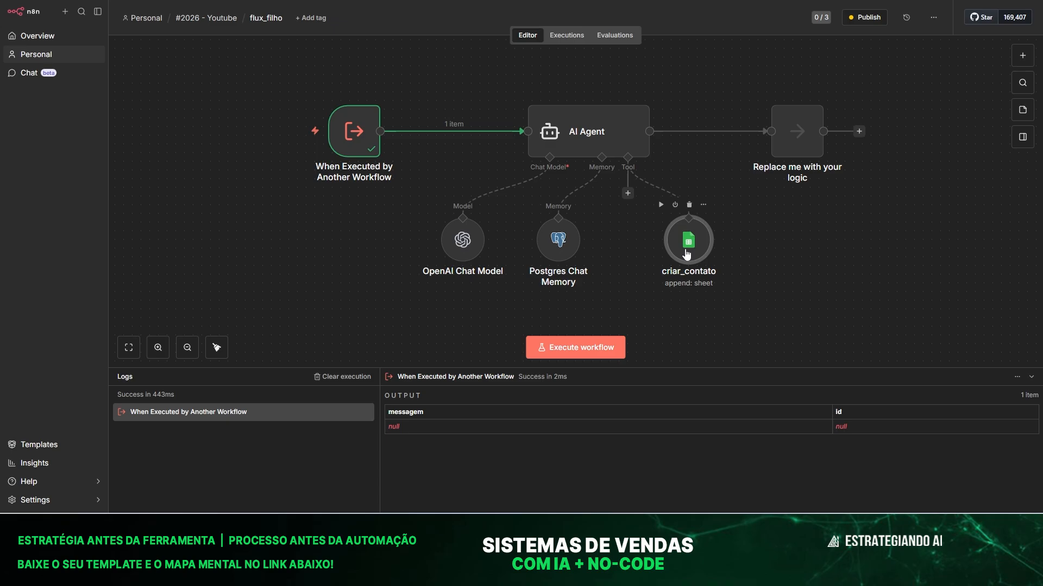
Add a Google Sheets Get row(s) tool to the agent, reading the Contatos sheet of contatos.
click(628, 193)
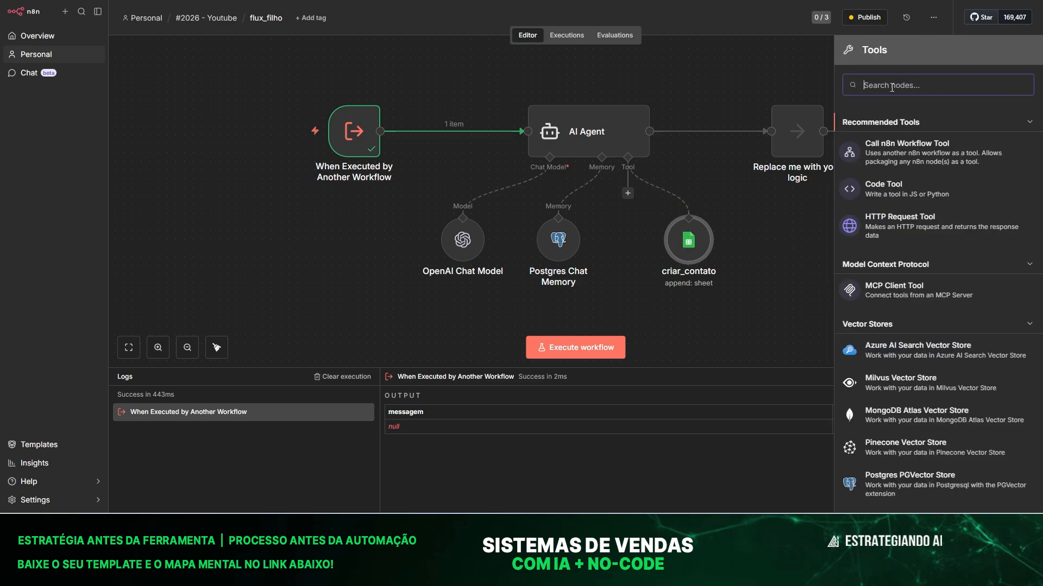
text(google)
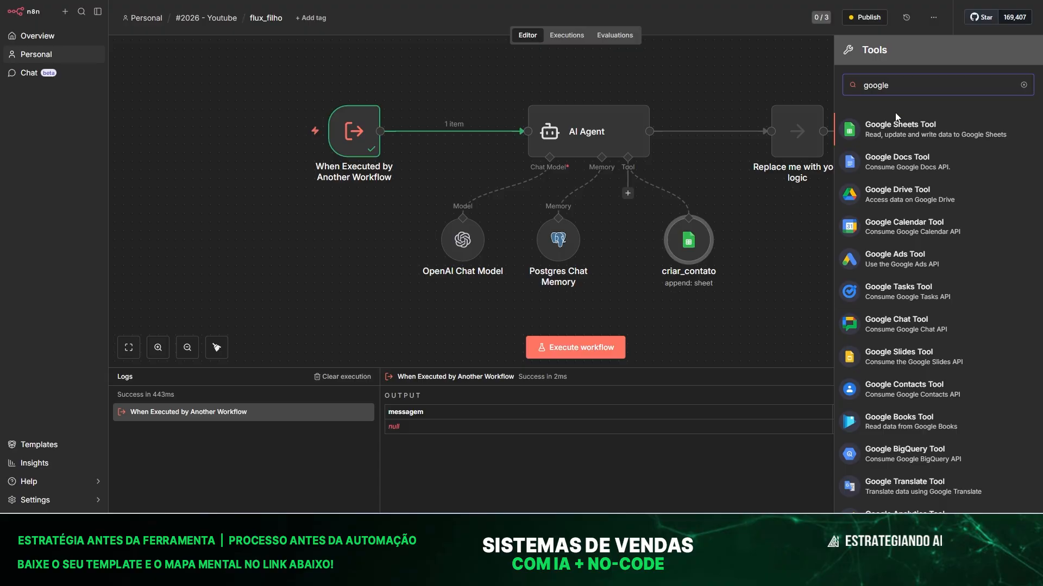
click(897, 120)
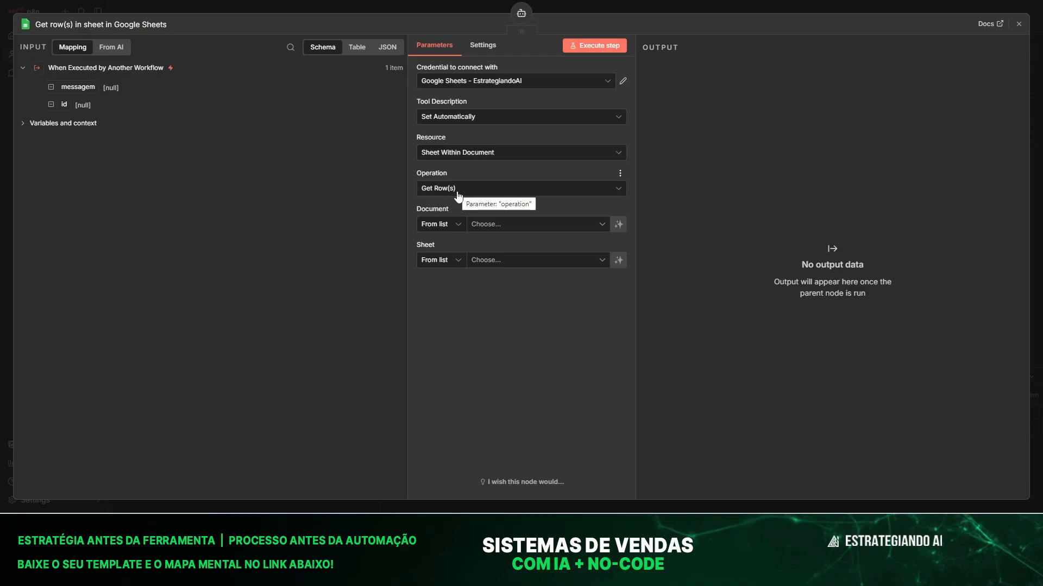
click(500, 224)
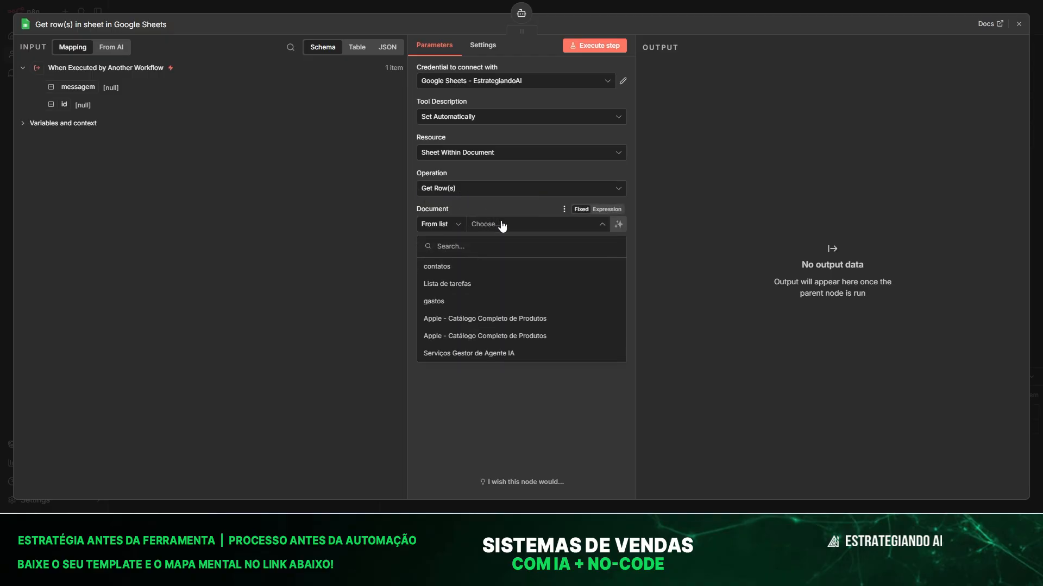
click(429, 267)
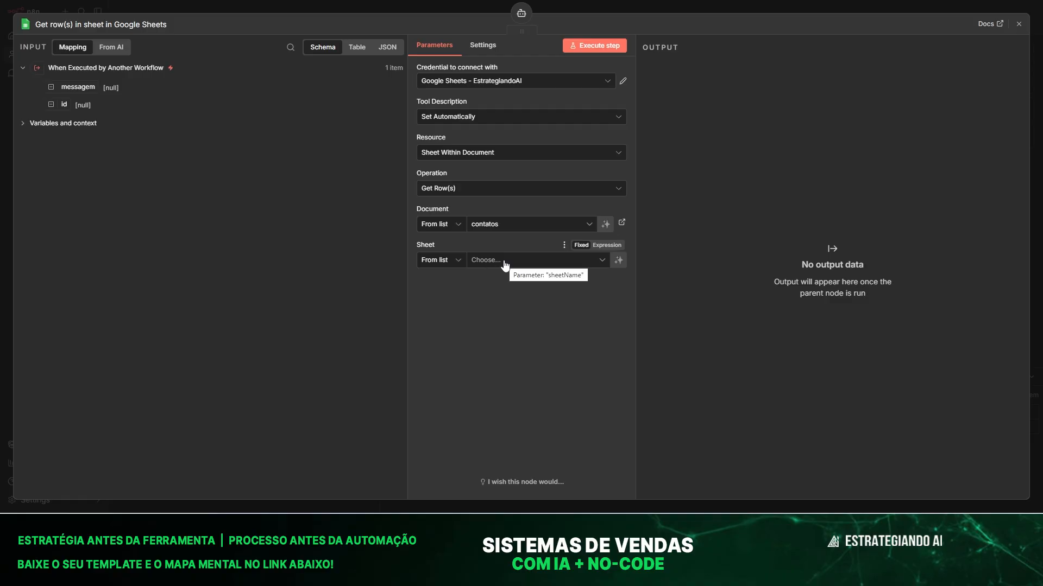
click(503, 261)
click(441, 279)
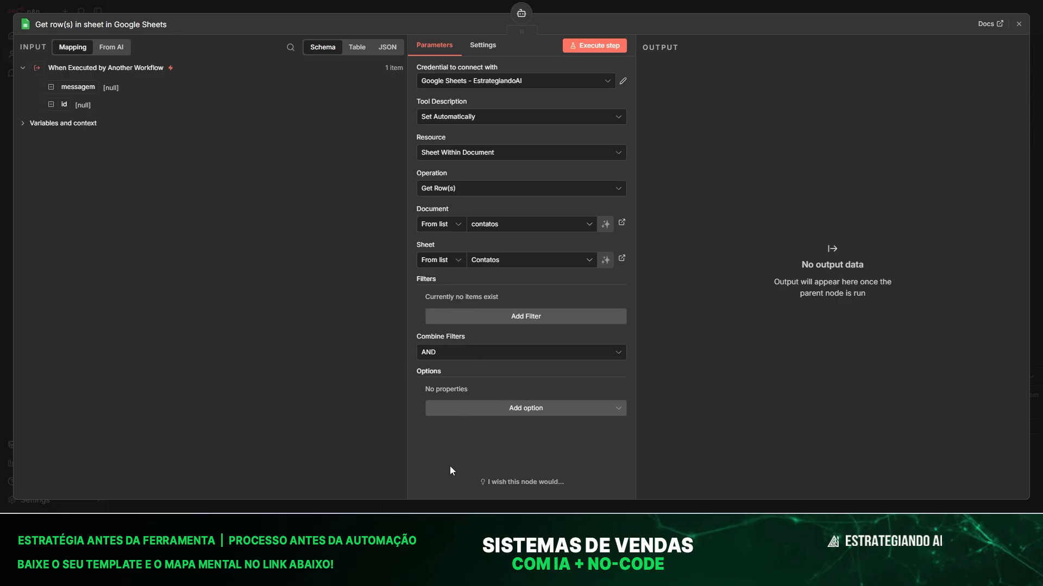
click(393, 6)
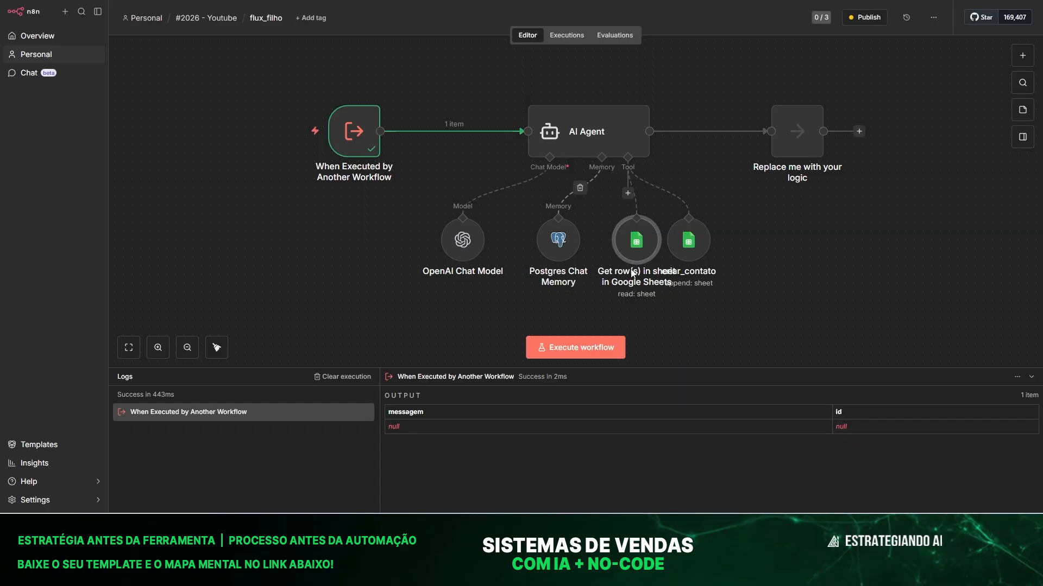
Place the new Sheets tool right of criar_contato and rename it buscar_contato.
drag(646, 249, 794, 251)
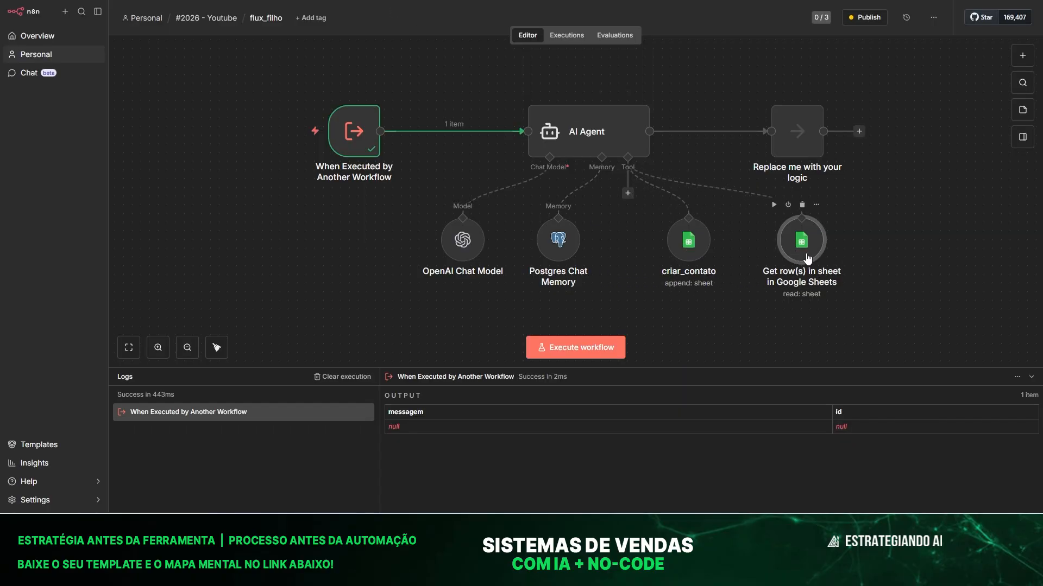
drag(802, 244, 794, 244)
key(F2)
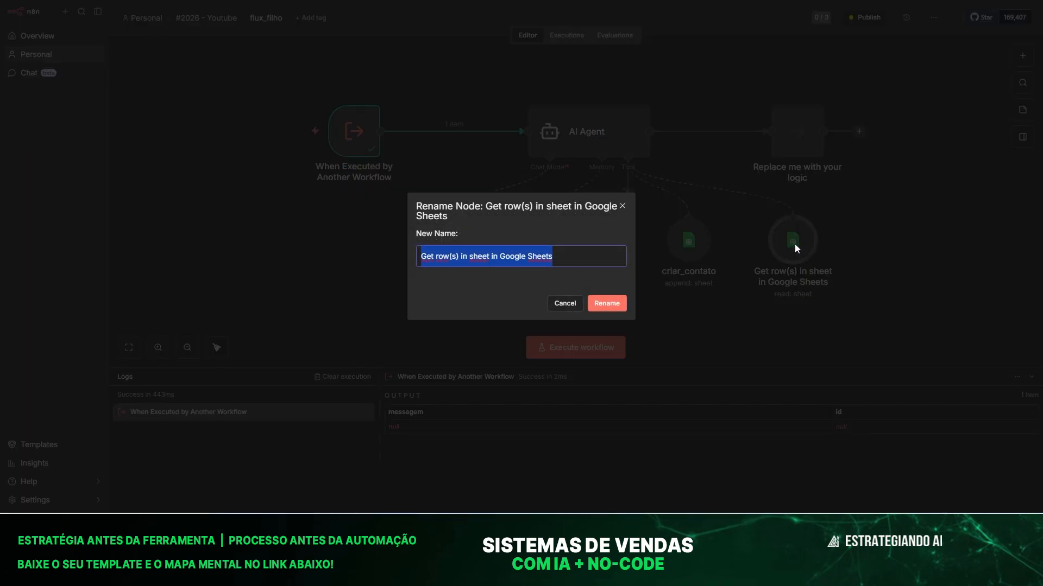
text(buscar_contato)
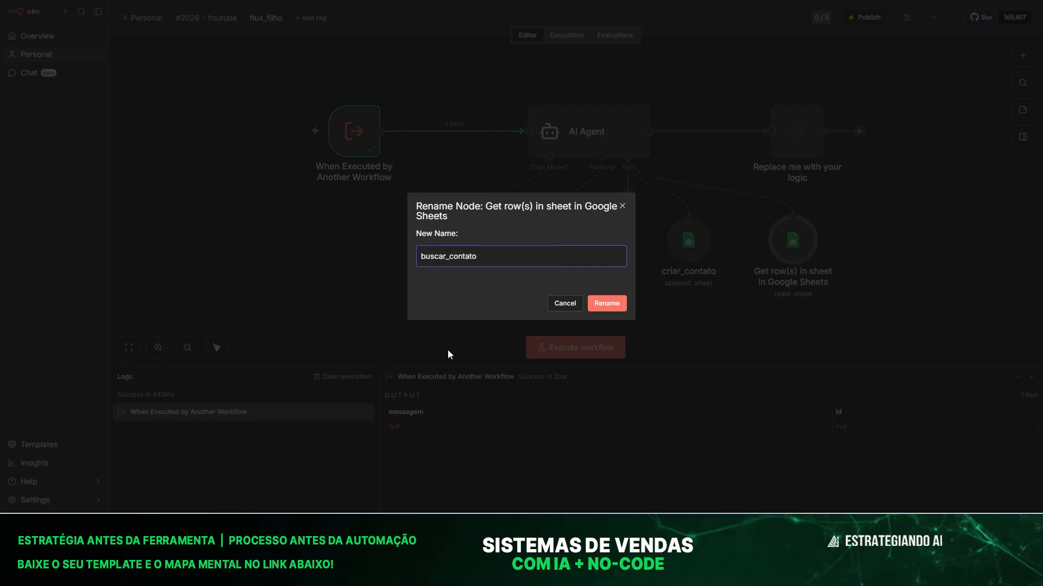
click(609, 303)
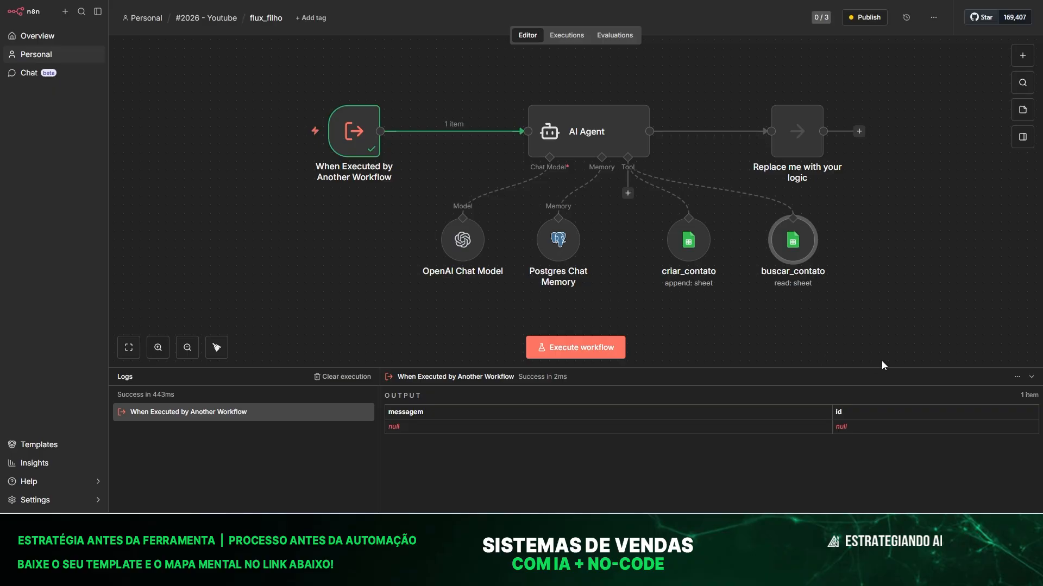
drag(798, 260, 780, 250)
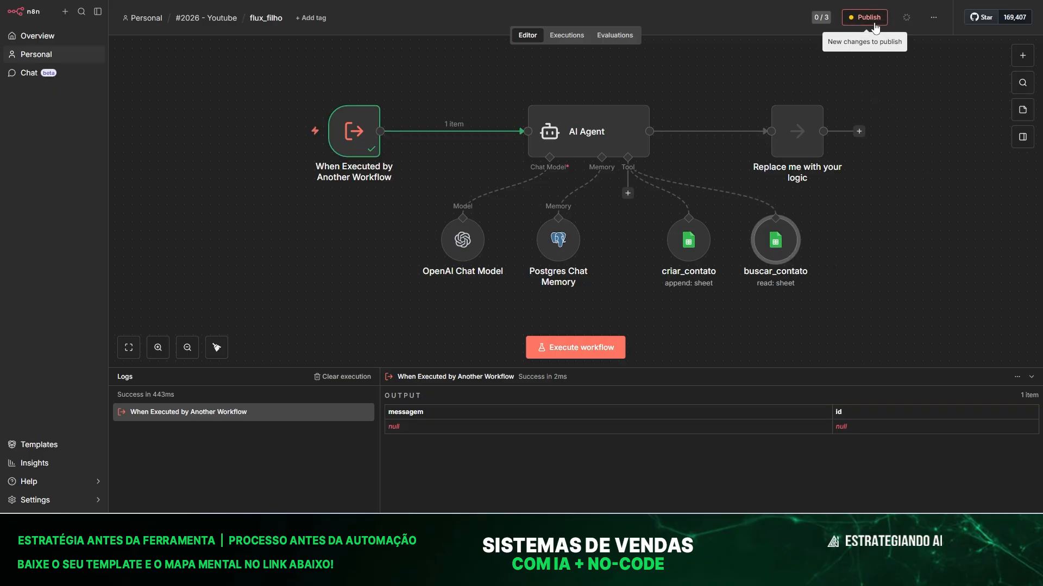
Unpublish and republish flux_filho with buscar_contato, then switch to the flux_pai workflow.
click(934, 17)
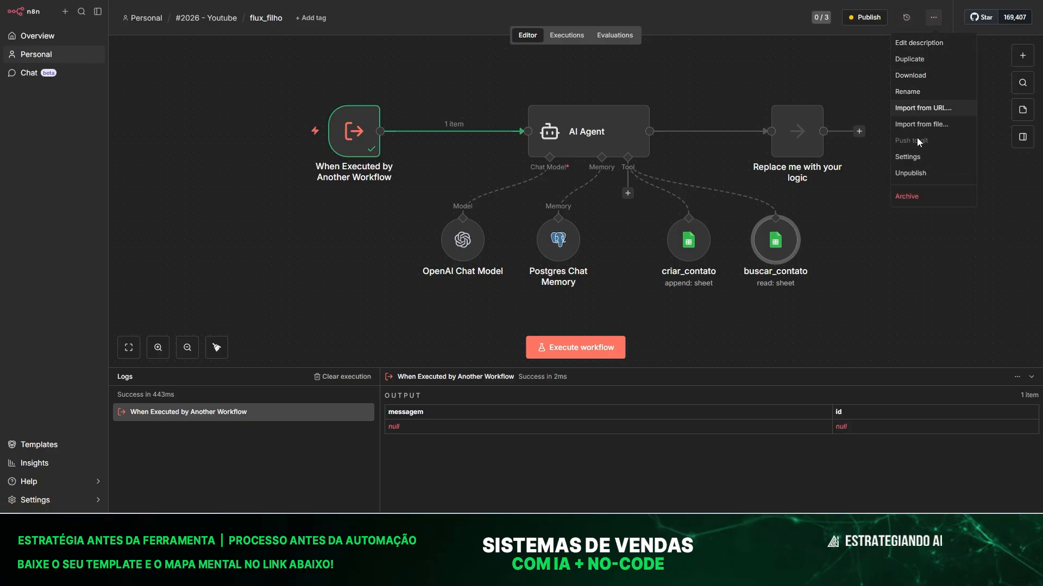
click(919, 173)
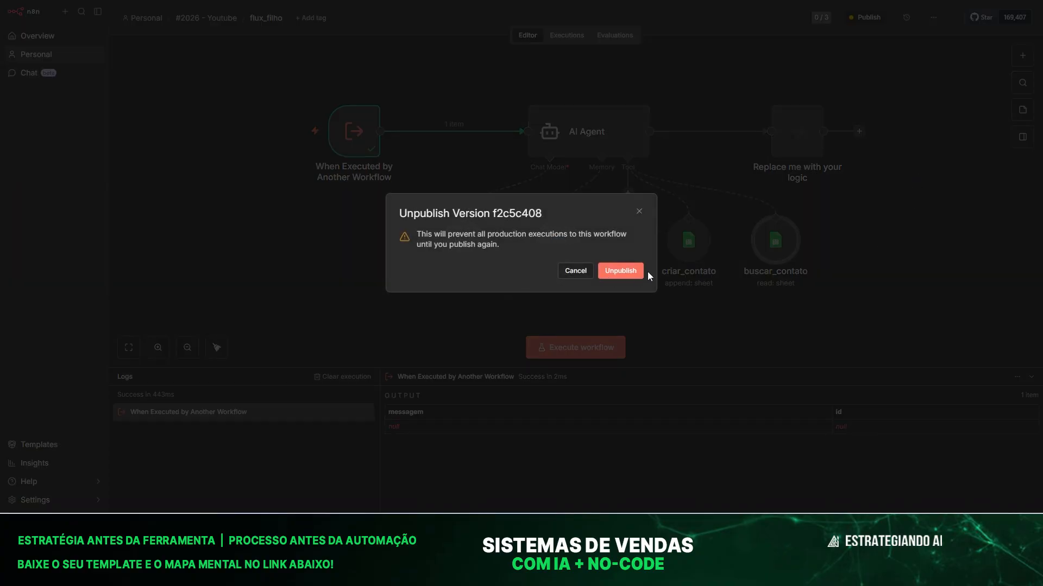
click(620, 270)
drag(765, 247, 766, 273)
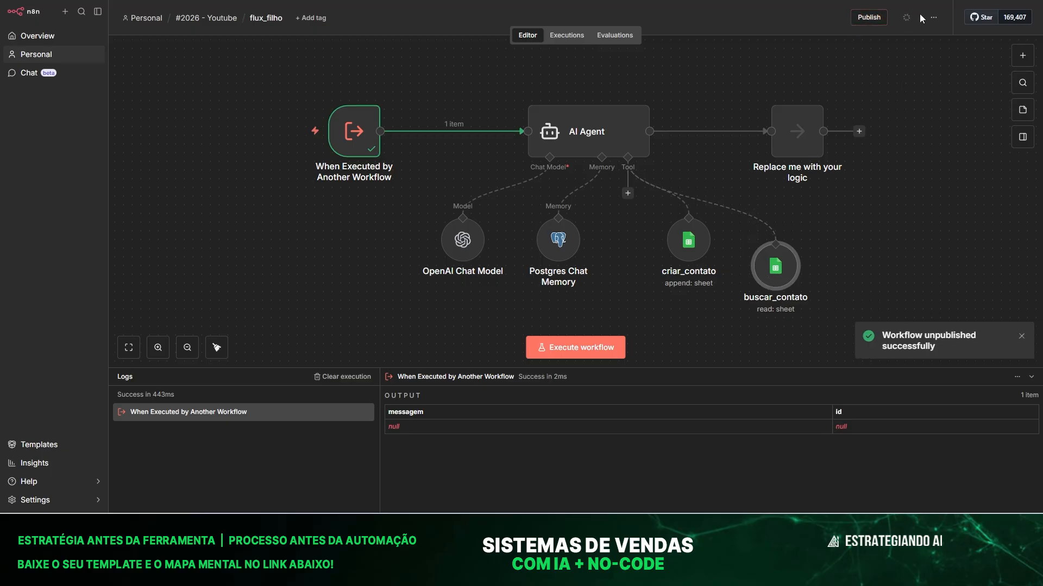
click(869, 17)
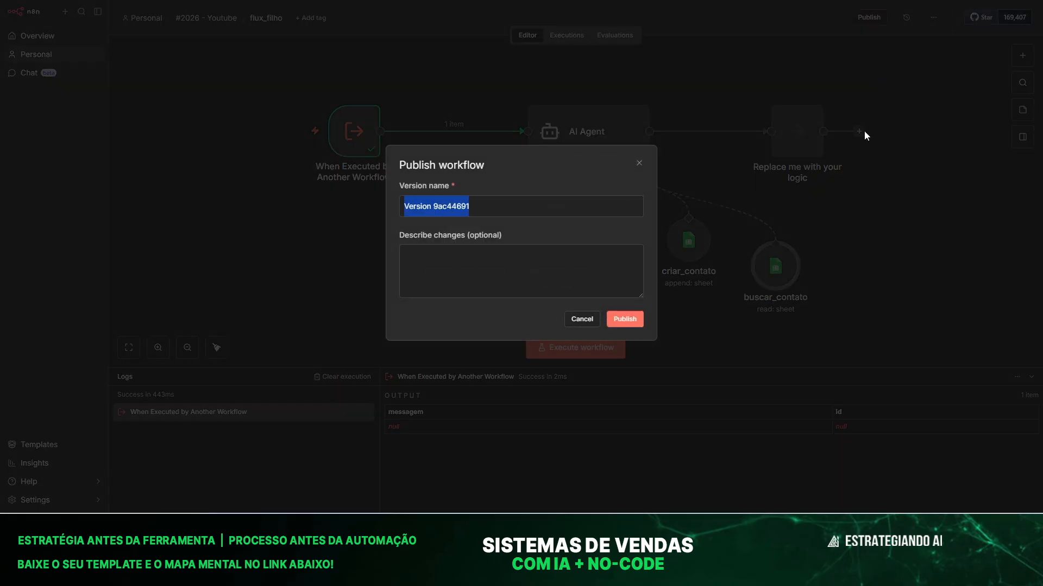
click(625, 319)
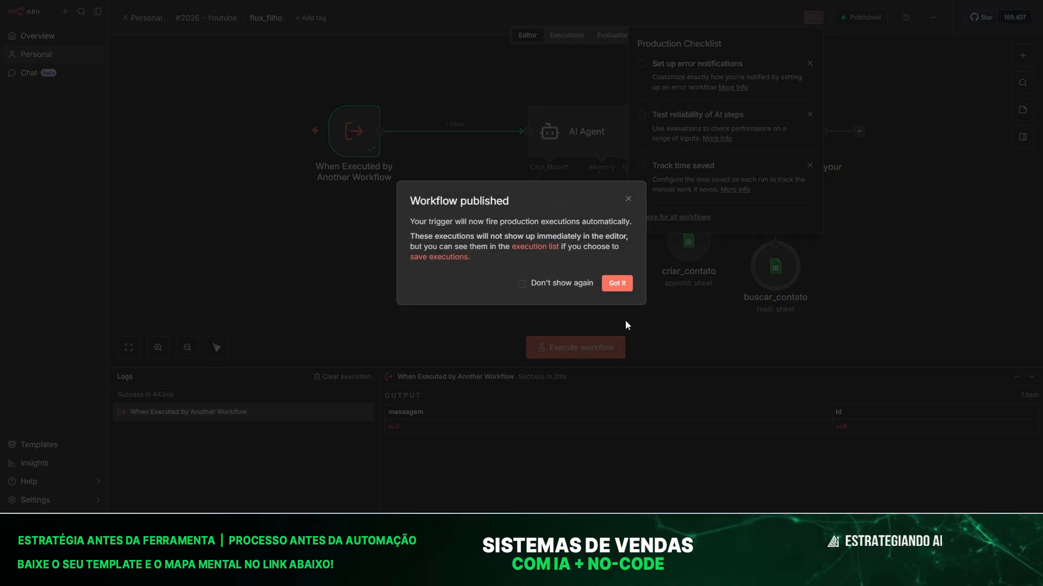
click(617, 284)
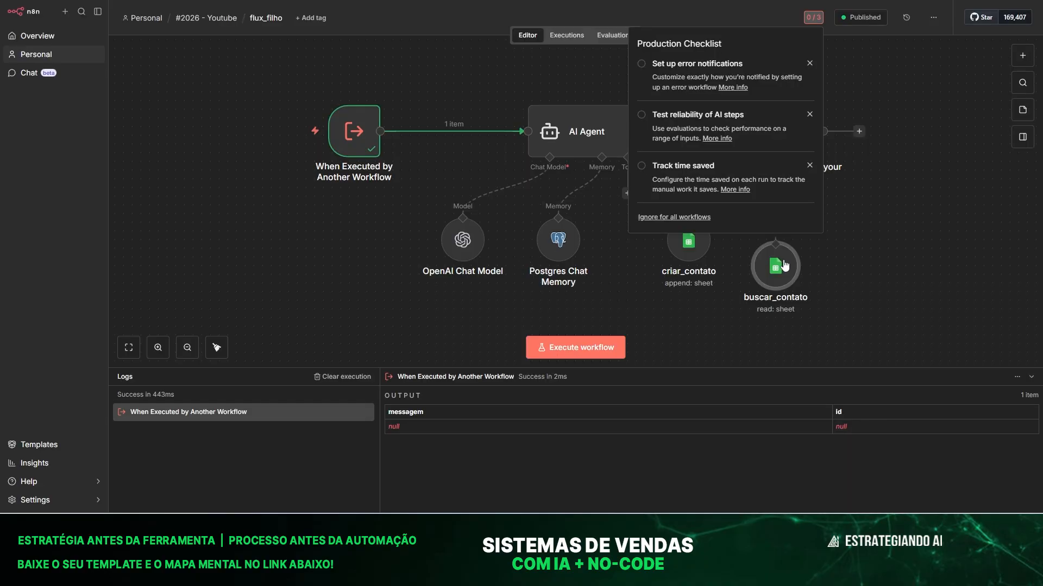
click(217, 1)
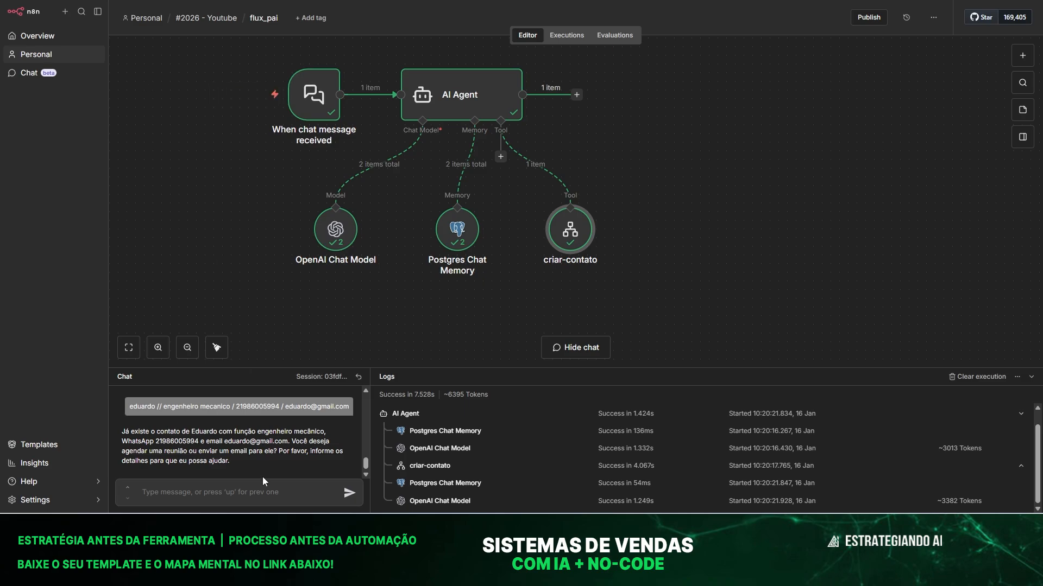
Ask the flux_pai chat agent for a stored contact's information and enlarge the chat panel.
click(194, 495)
text(eu vuscar informações sobre)
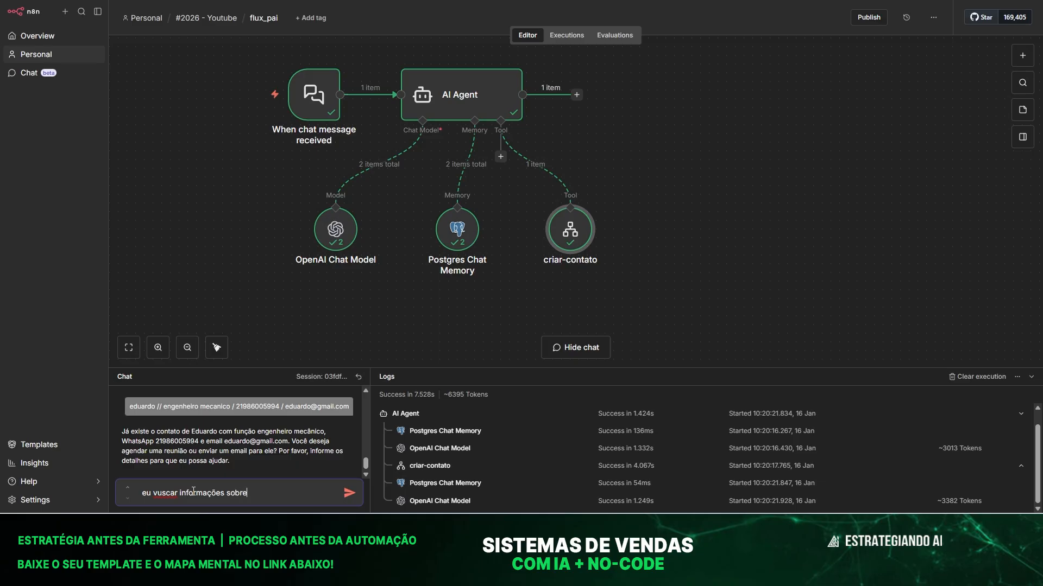
key(Return)
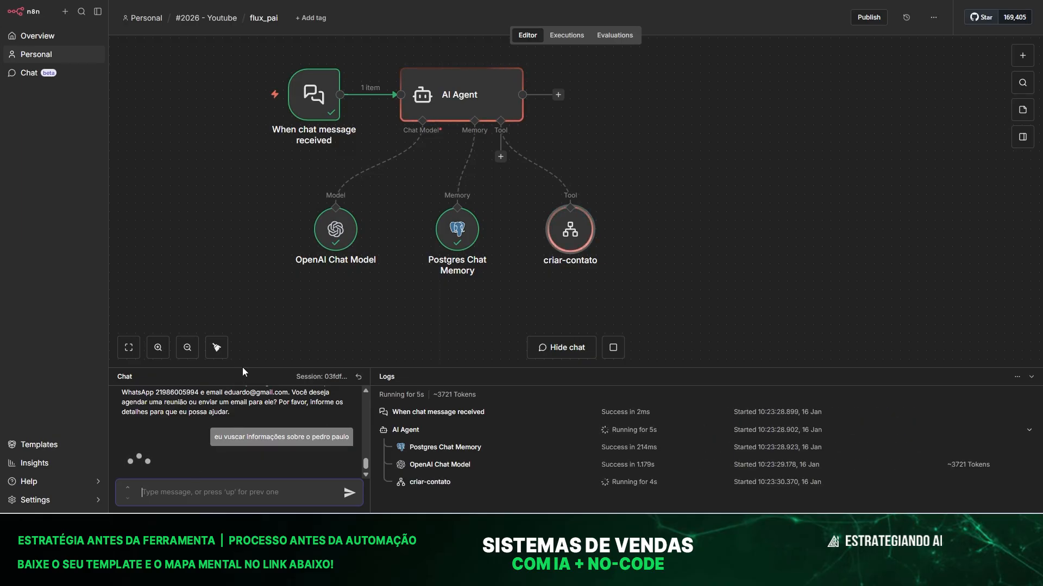
drag(243, 368, 243, 256)
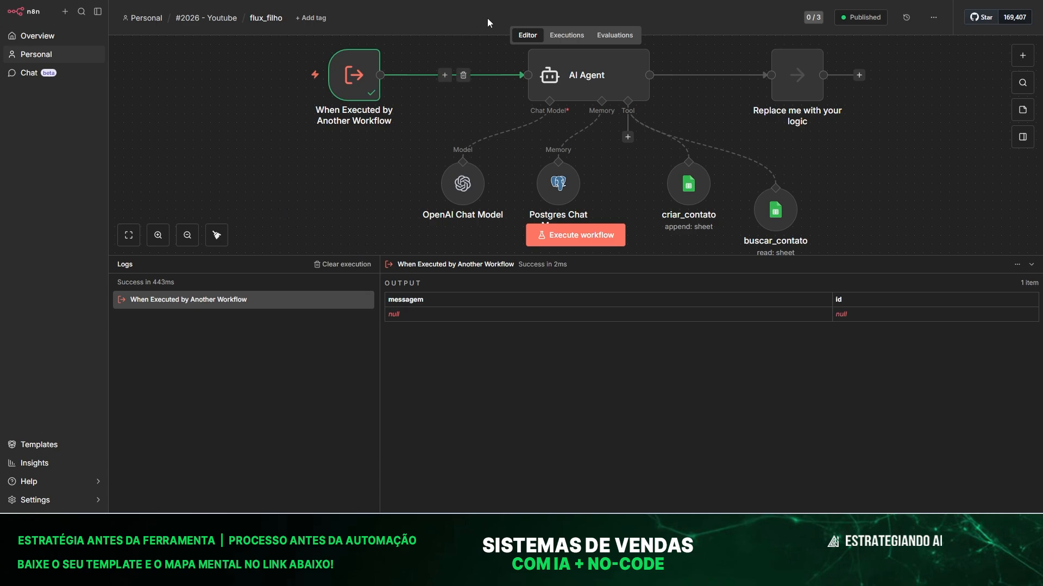
Inspect the 10:23:30 execution where buscar_contato returned 4 rows, then reposition criar_contato.
click(565, 35)
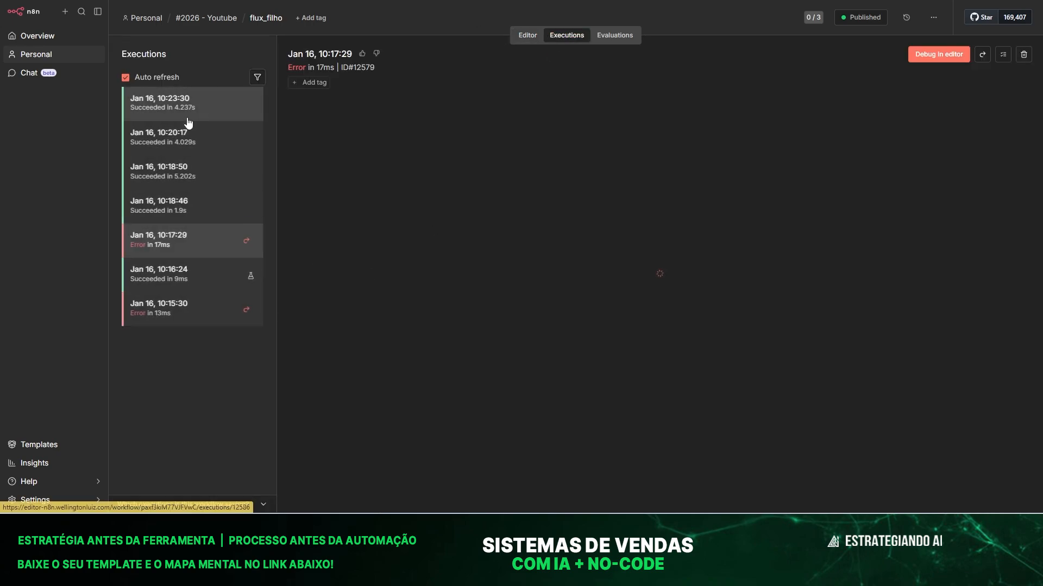
click(154, 102)
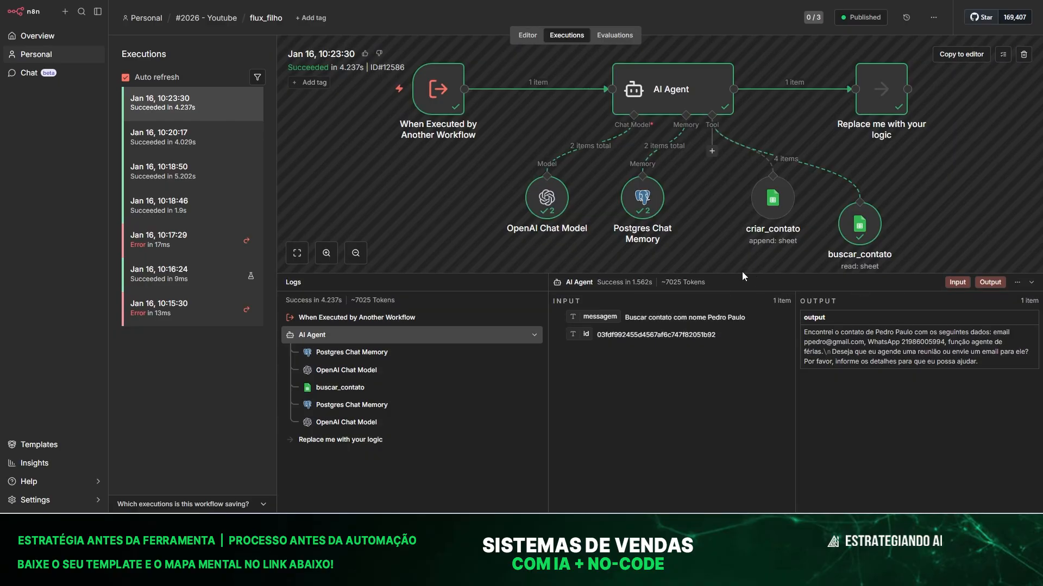
drag(742, 274, 780, 429)
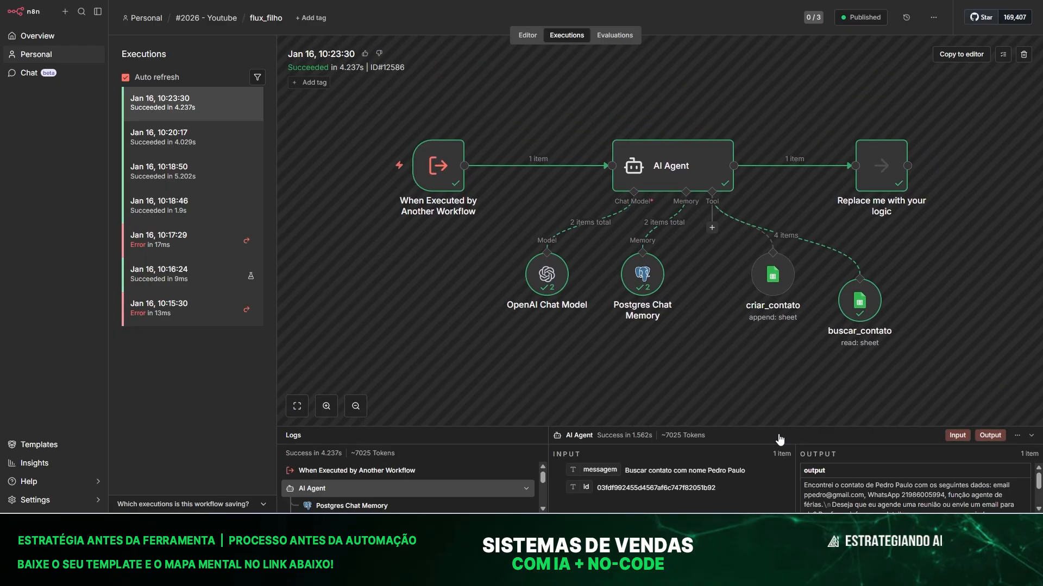
click(863, 307)
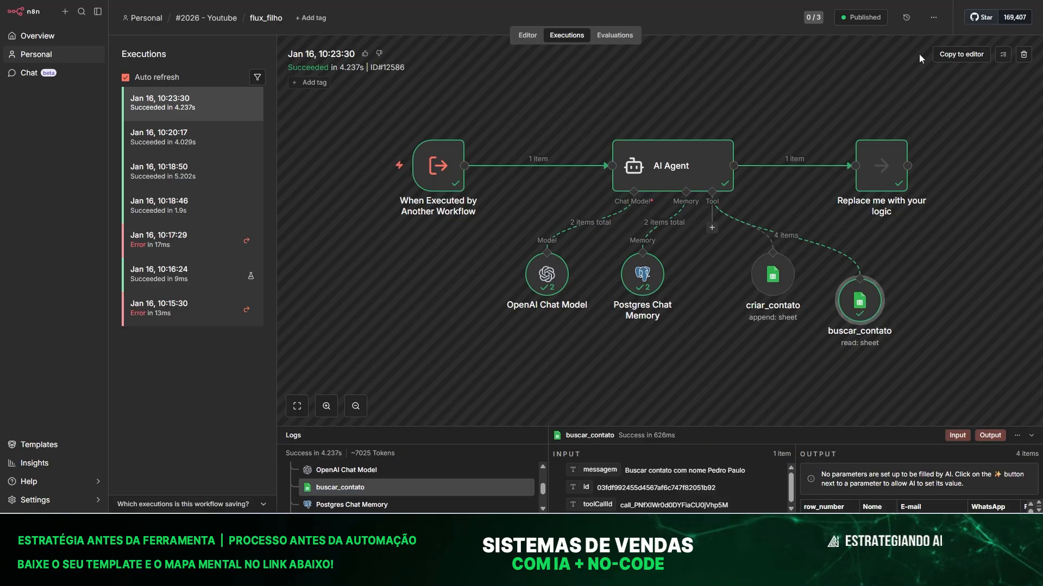
click(529, 35)
drag(693, 305, 676, 297)
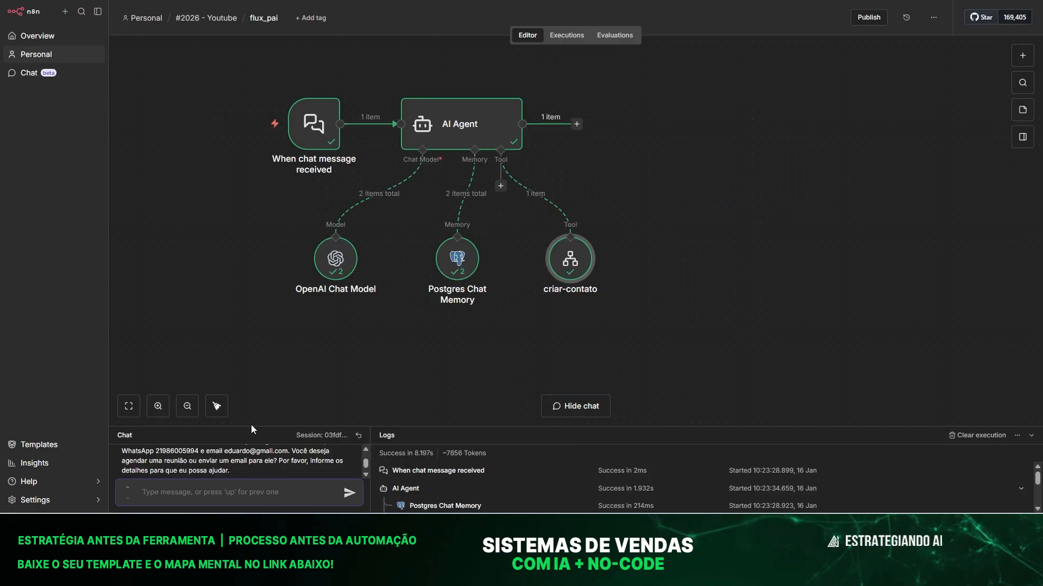
Review the first contact's name and role in the contatos spreadsheet.
click(783, 526)
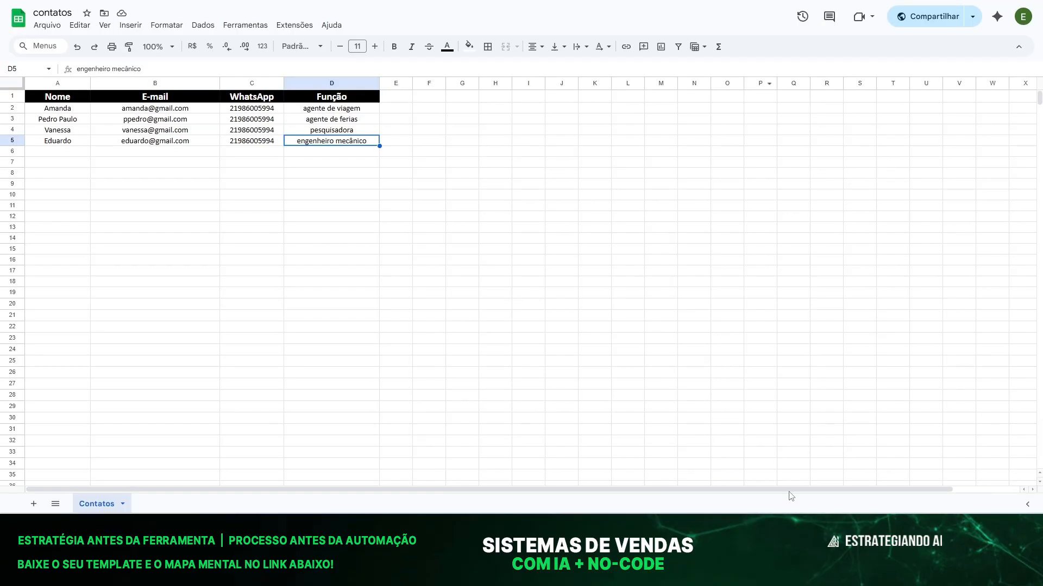
click(86, 196)
click(55, 108)
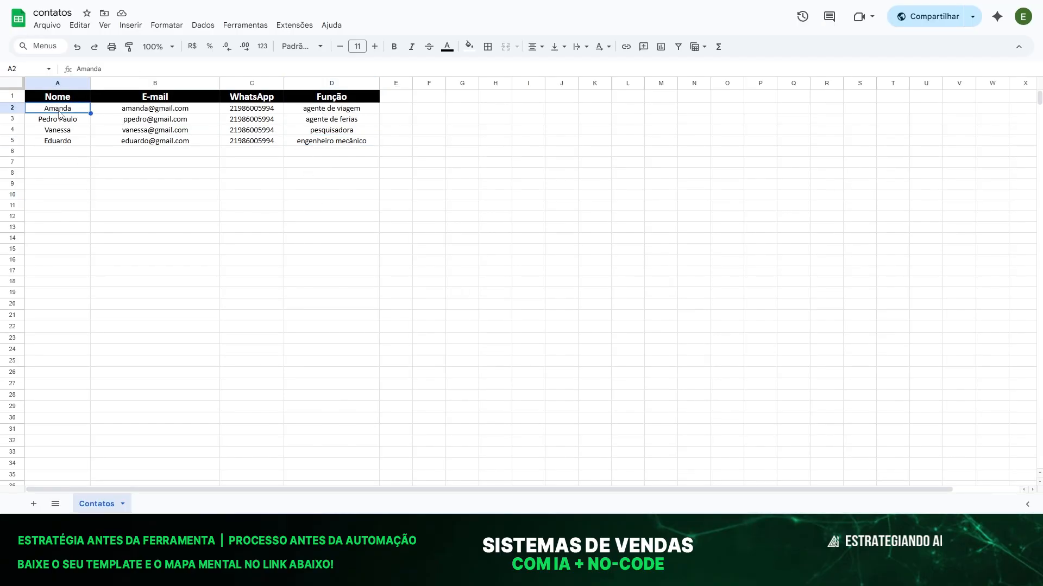
click(316, 112)
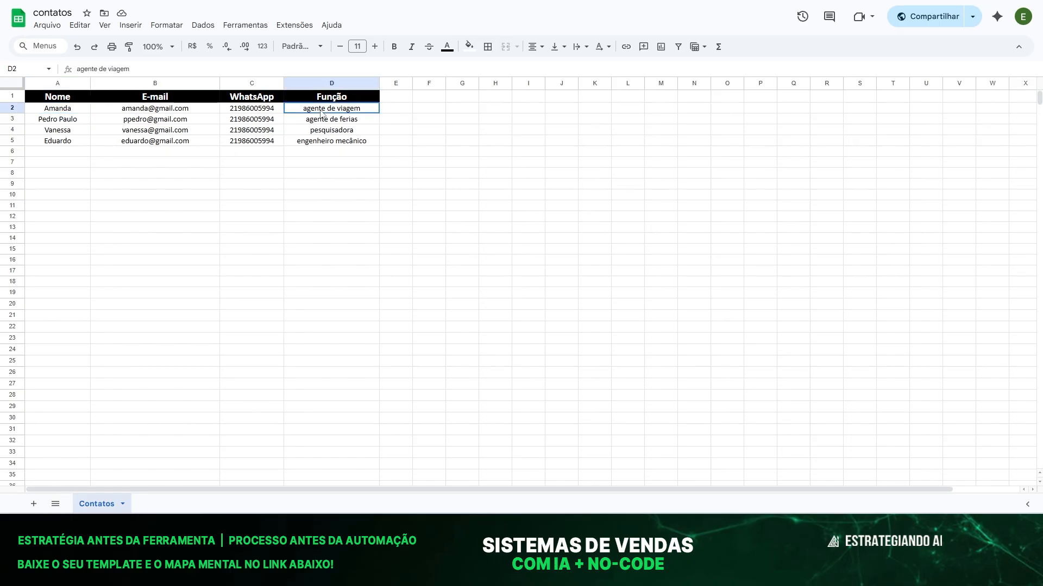
click(336, 264)
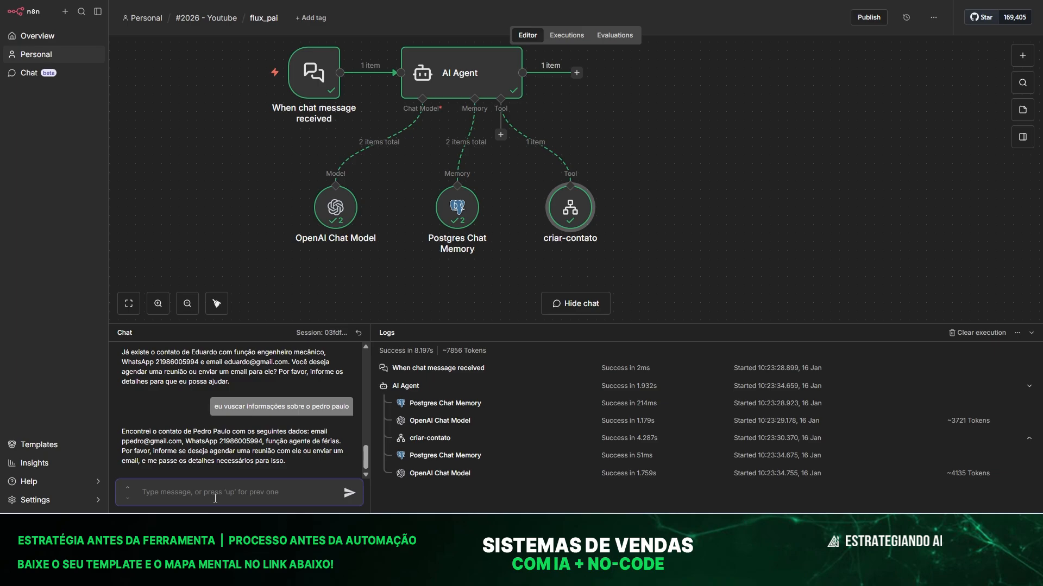
Ask the agent about the contact with role agente de viagem, then view flux_filho's executions.
text(queria infromações sobre a)
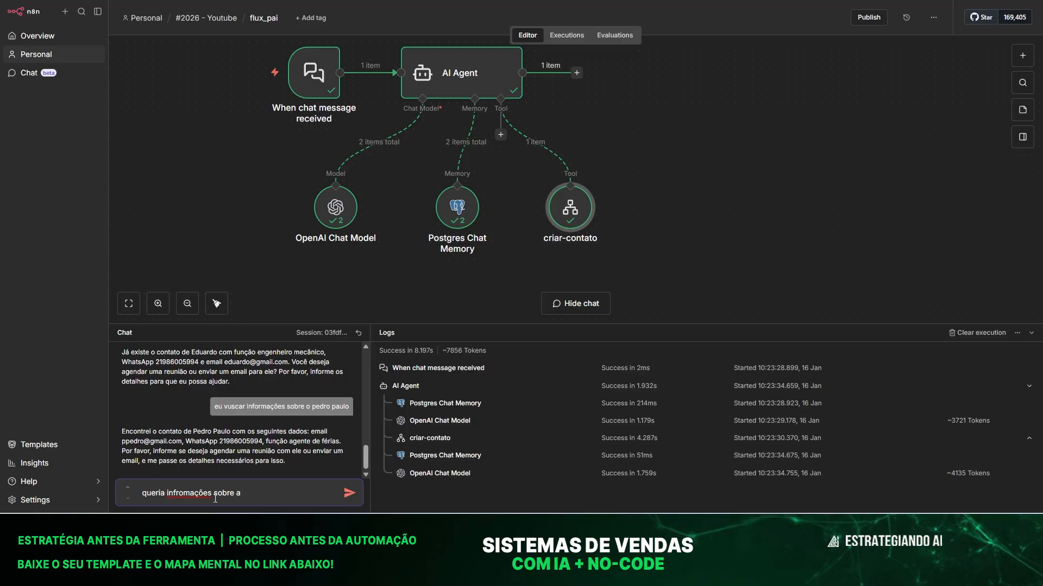
text( pessoa que tem como fuinção ag)
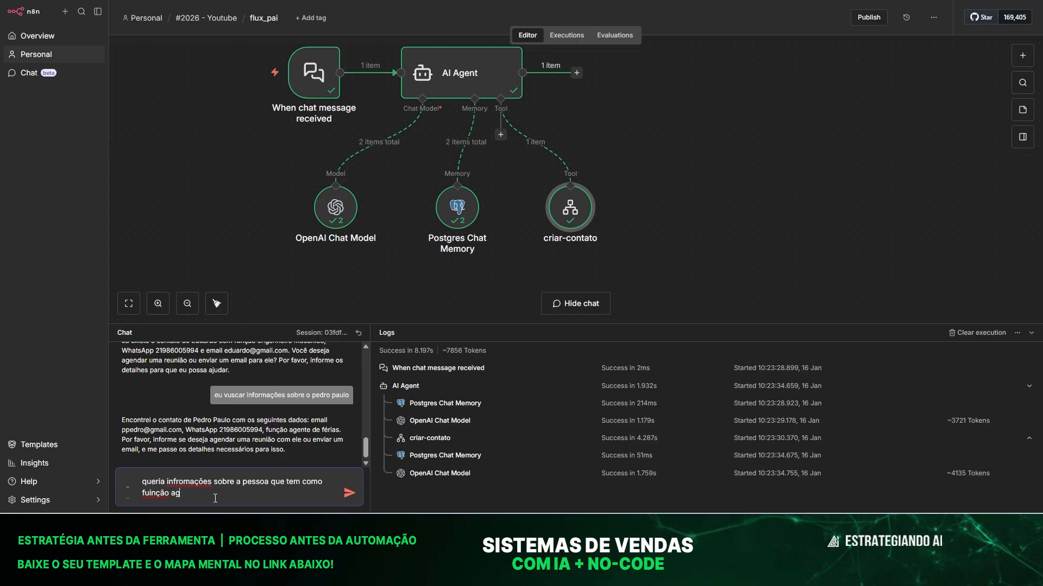
text(ente de viagem)
key(Return)
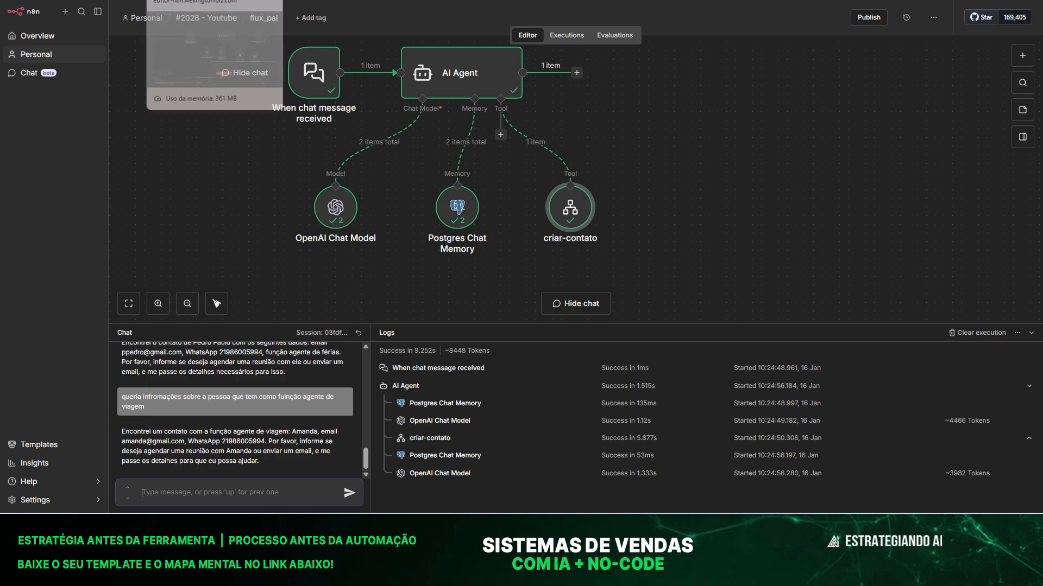
click(196, 0)
click(572, 37)
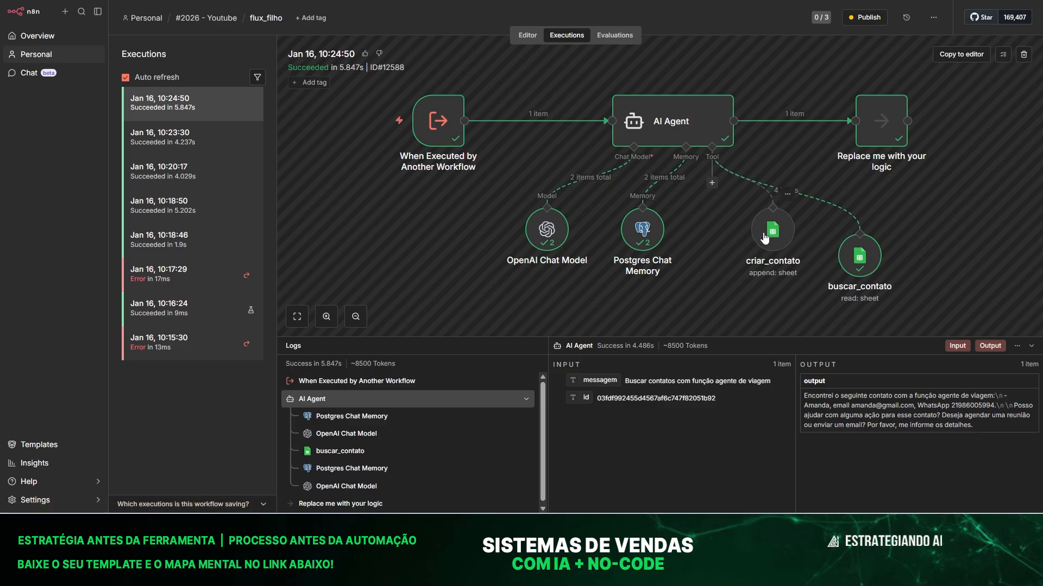
Return to the flux_filho editor showing the agent with criar_contato and buscar_contato.
click(524, 43)
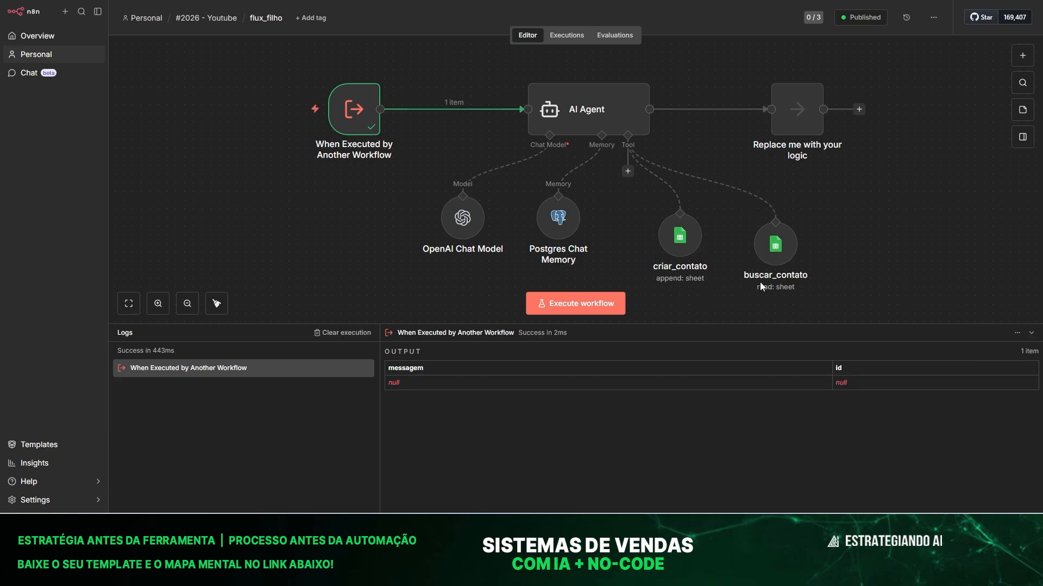
Unpublish the flux_filho workflow.
click(933, 17)
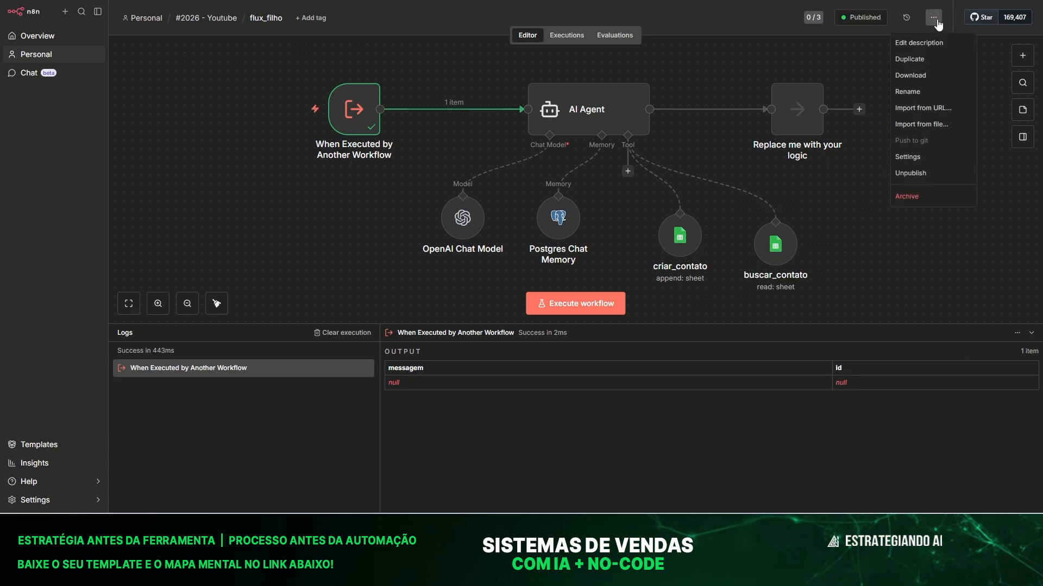
click(917, 175)
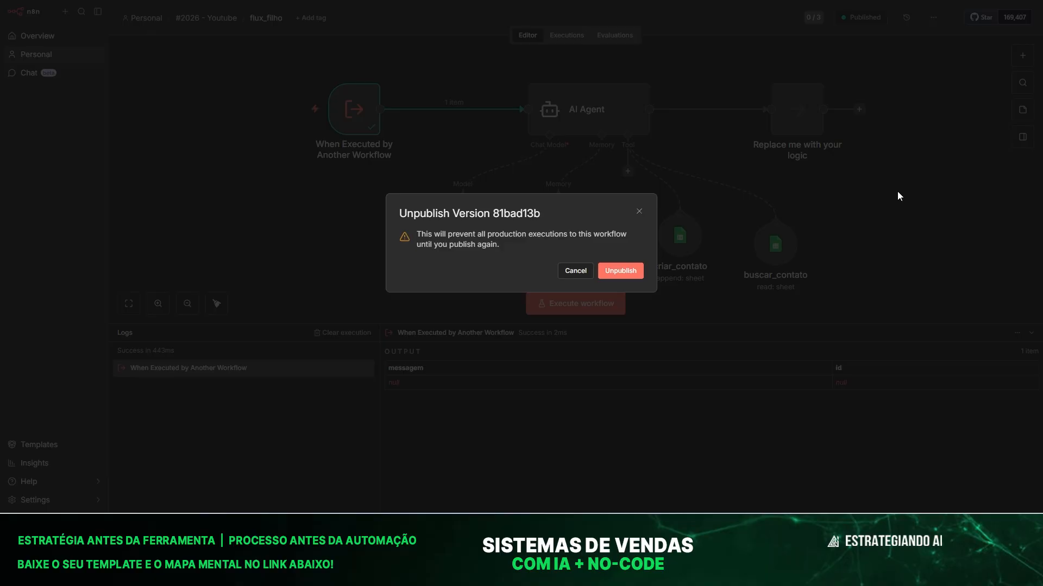
click(604, 270)
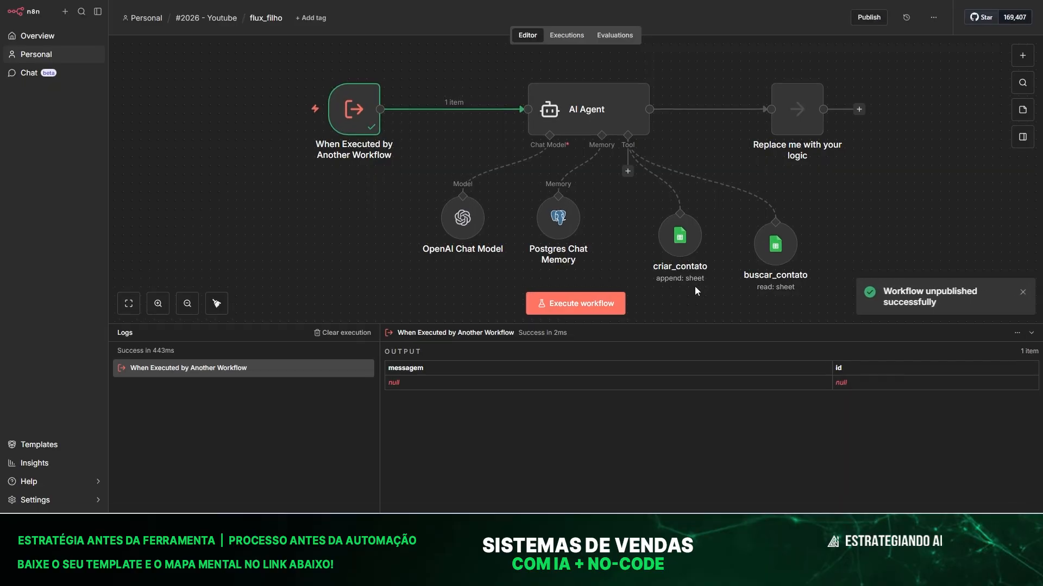
Add a Google Sheets Update Row tool targeting the Contatos sheet of contatos.
click(628, 172)
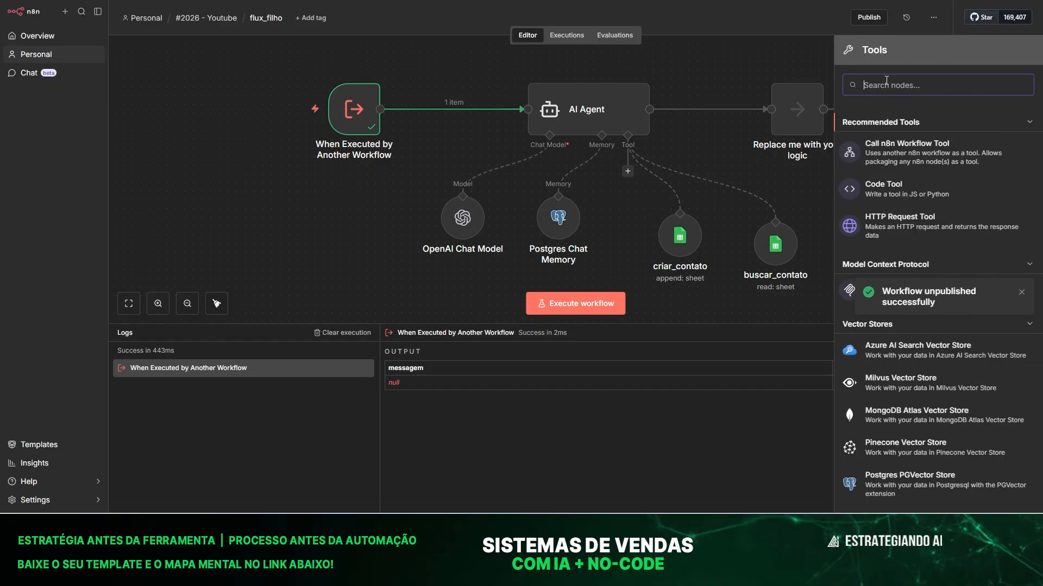
text(go)
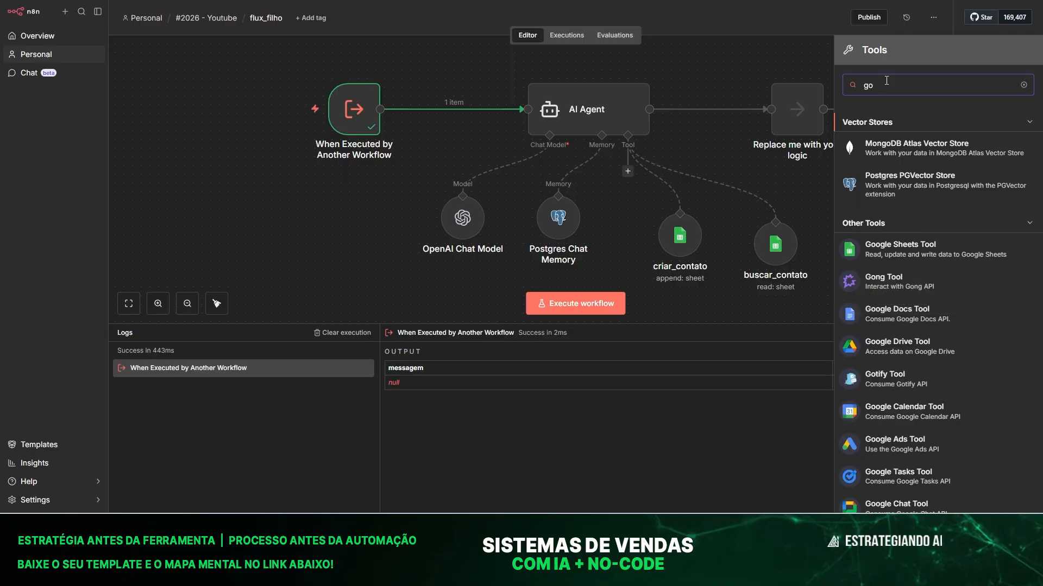
click(900, 247)
click(433, 190)
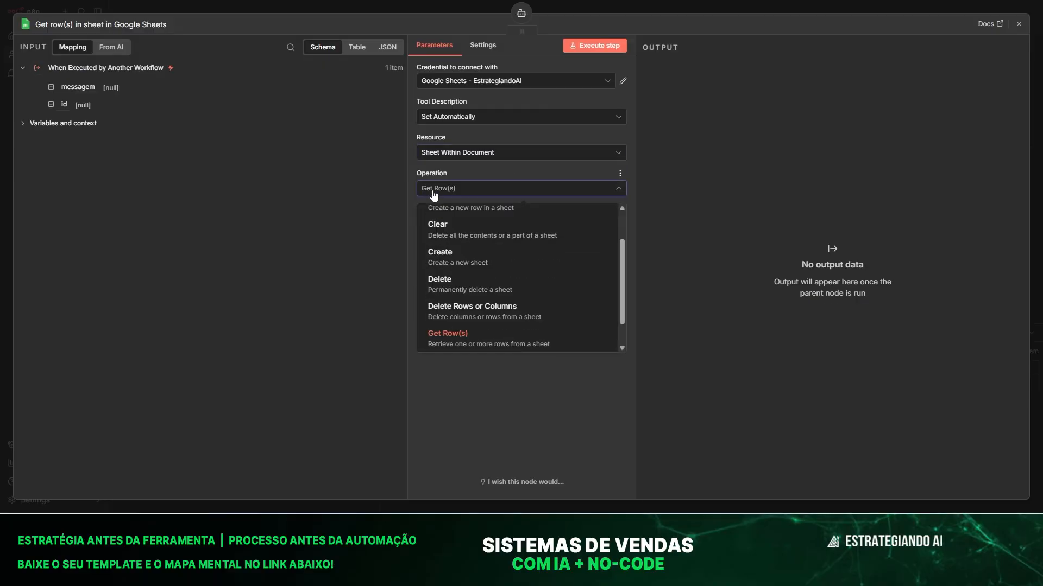
scroll(522, 250, down, 1)
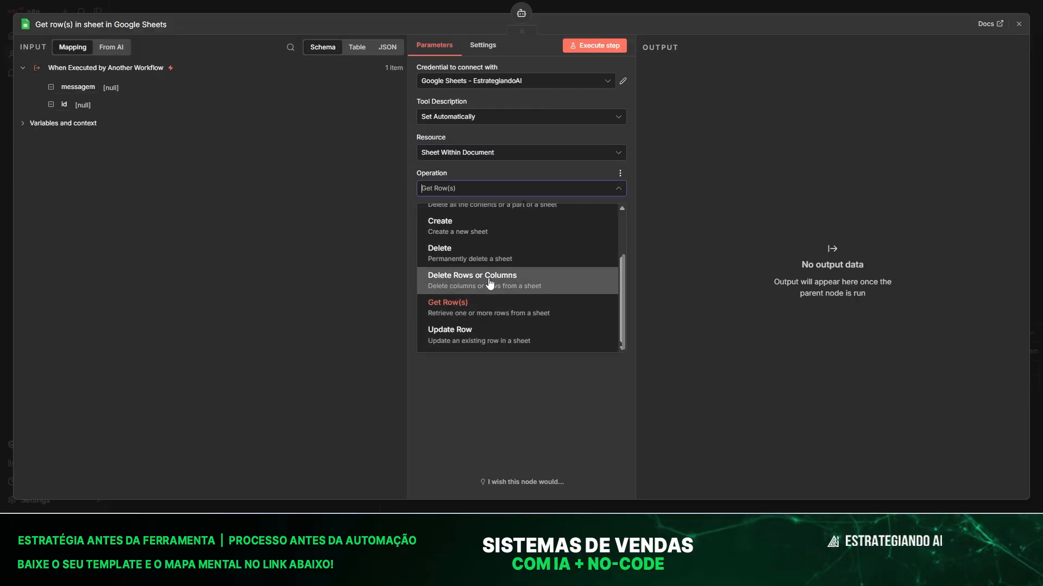
click(456, 336)
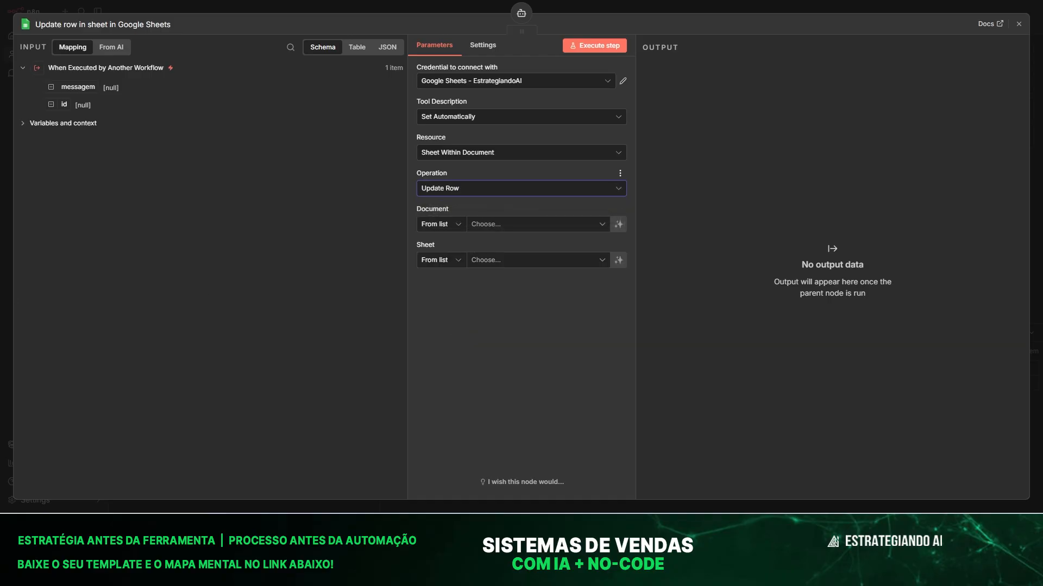
click(475, 225)
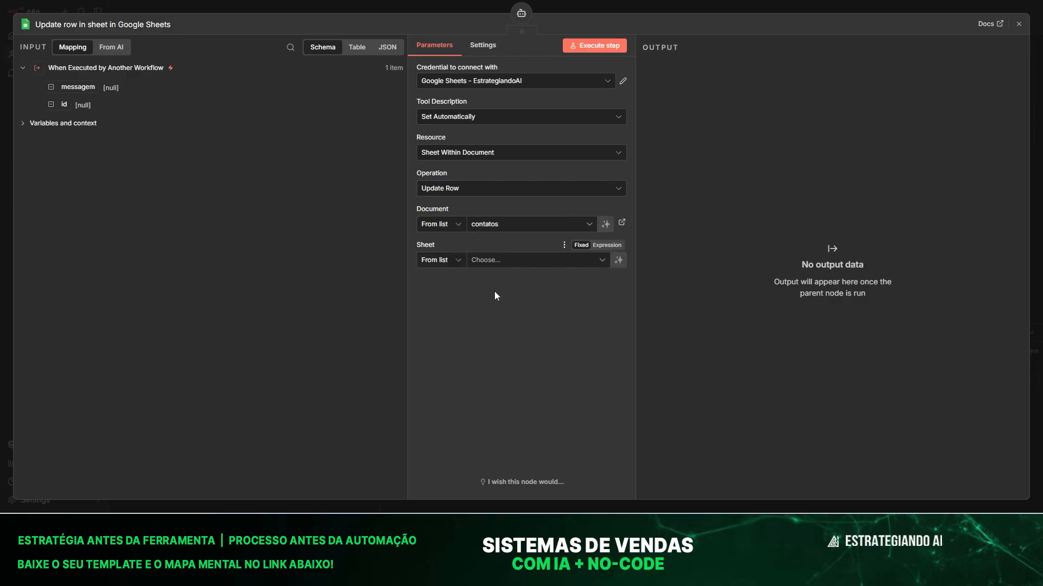
click(490, 260)
click(435, 287)
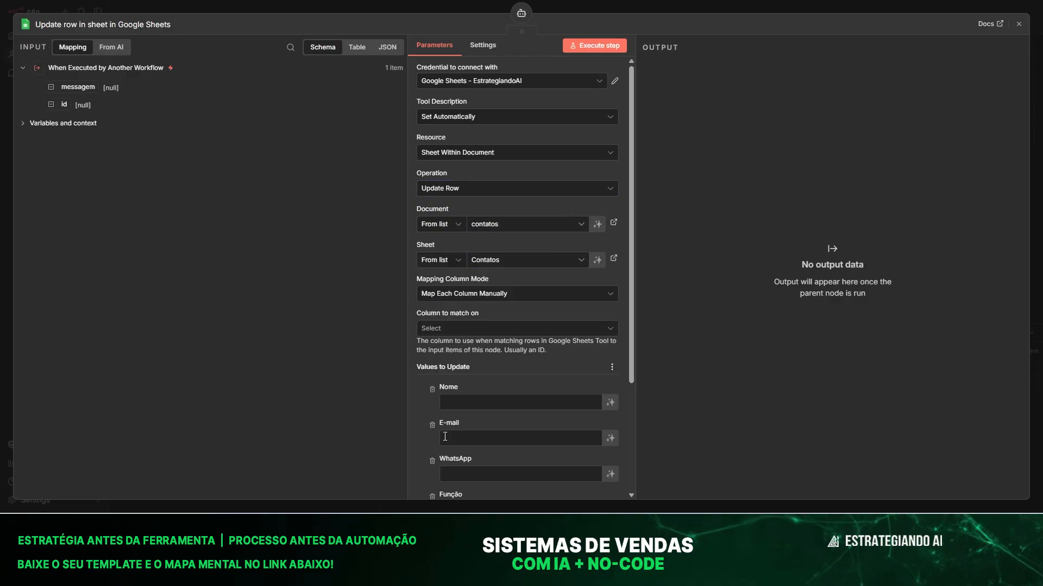
Match rows on E-mail and let the model supply E-mail, Nome, WhatsApp and Função.
scroll(467, 233, down, 3)
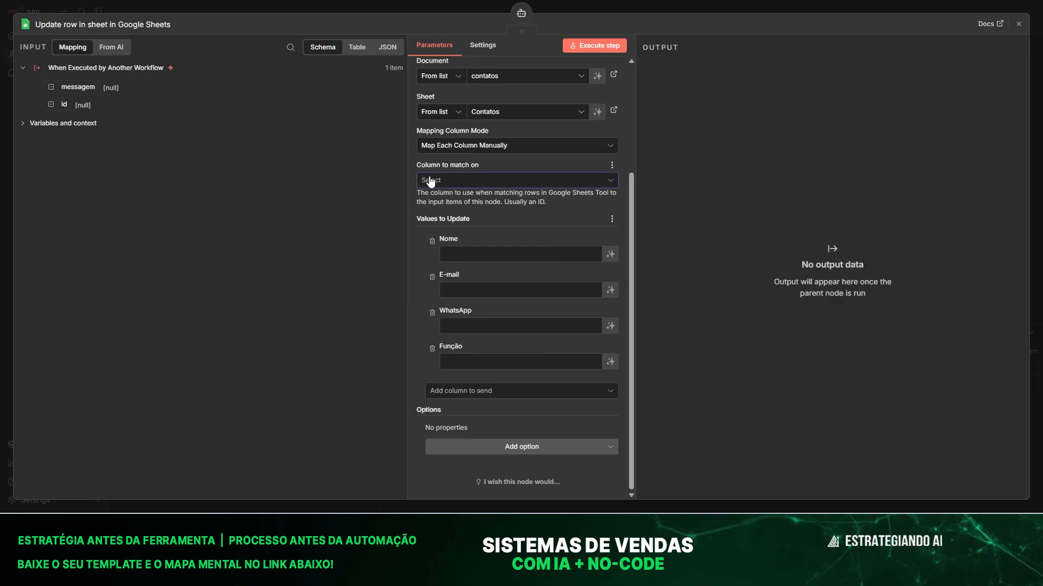
click(431, 181)
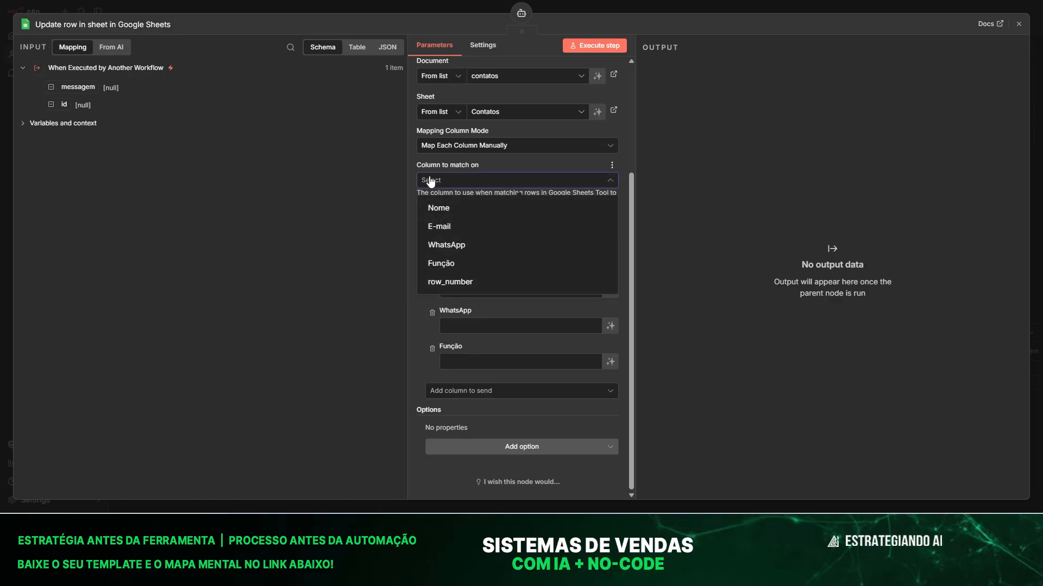
click(450, 230)
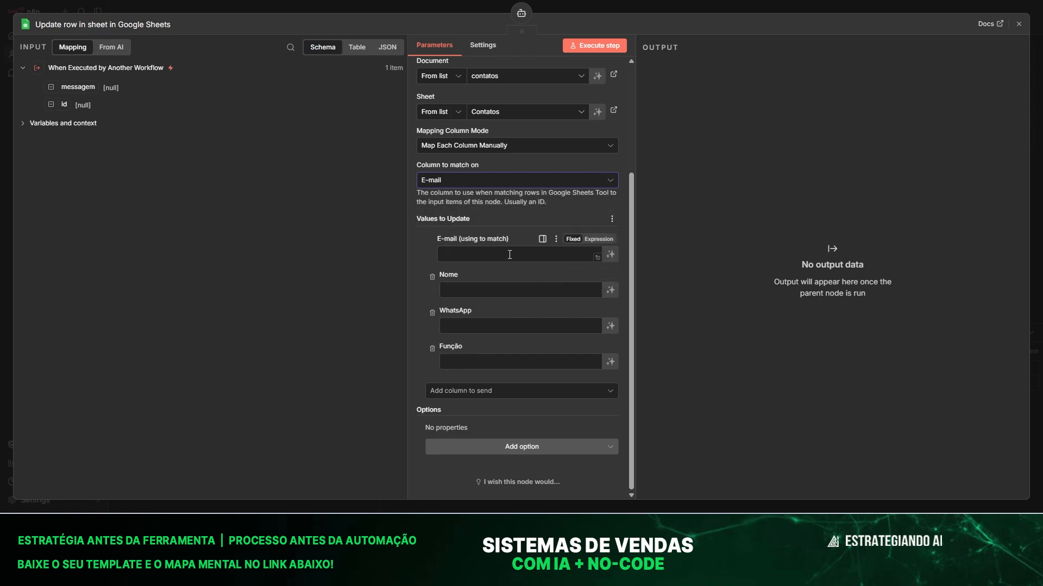
click(611, 255)
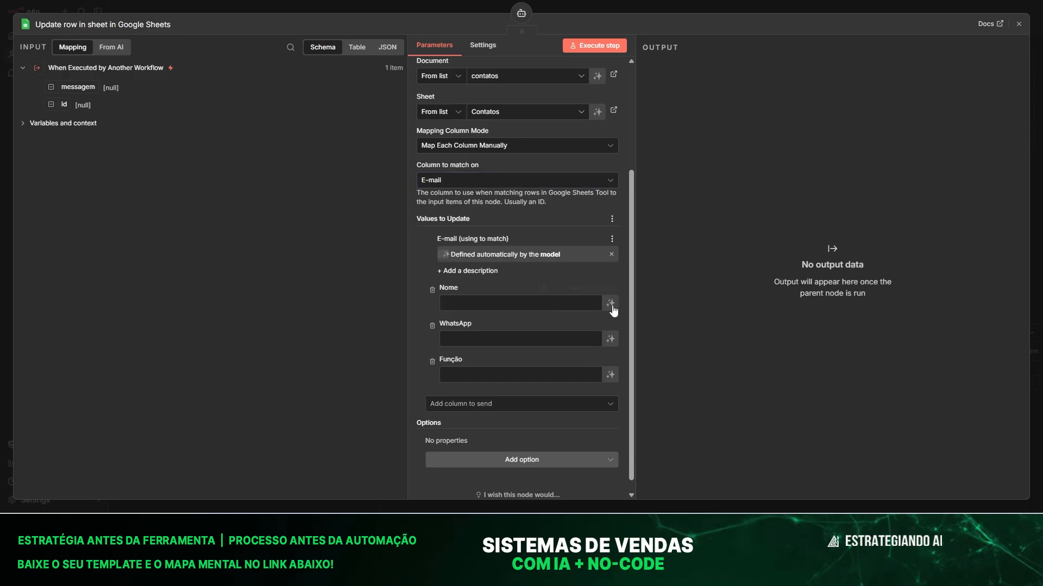
click(616, 305)
click(611, 351)
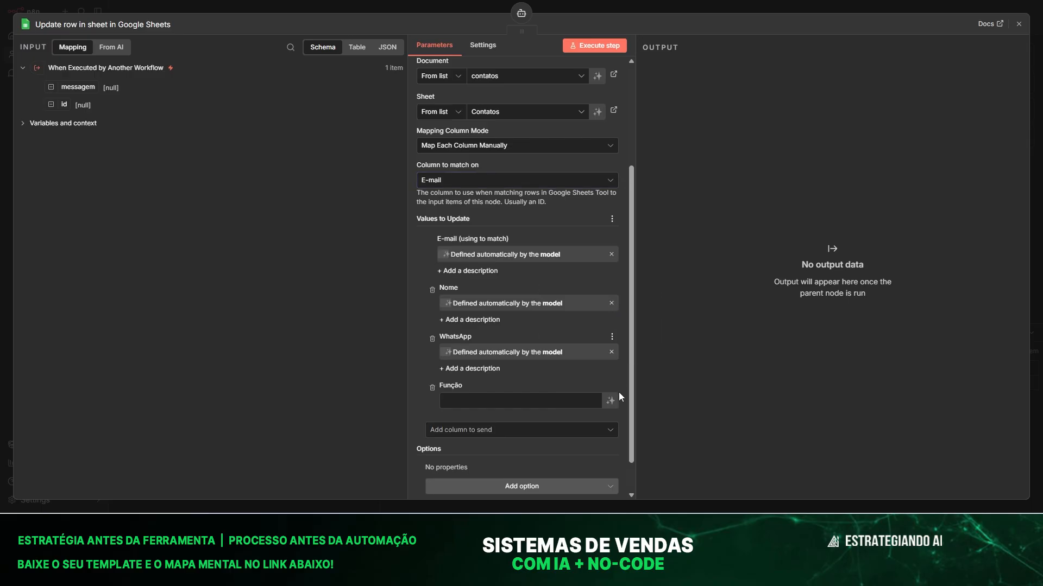
click(611, 400)
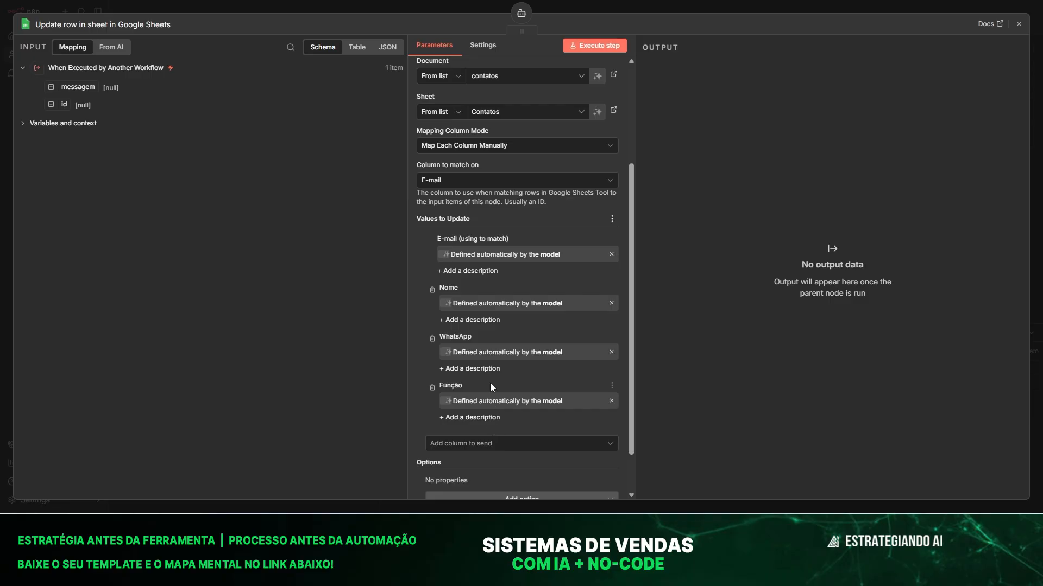
Describe the e-mail field as 'e-mail do usuário' and Nome as 'nome do usupario'.
click(479, 272)
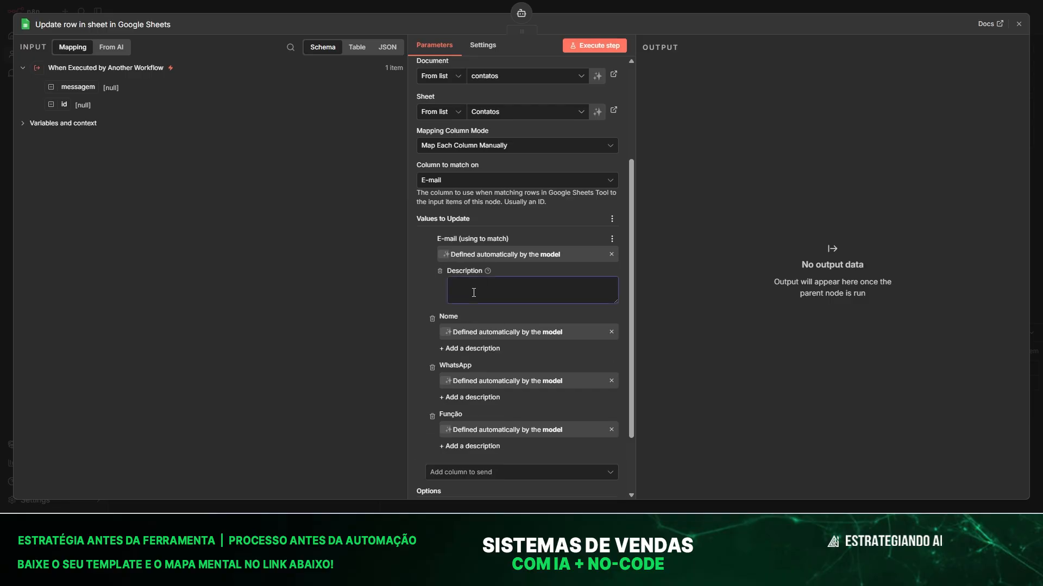
text(e-mail do)
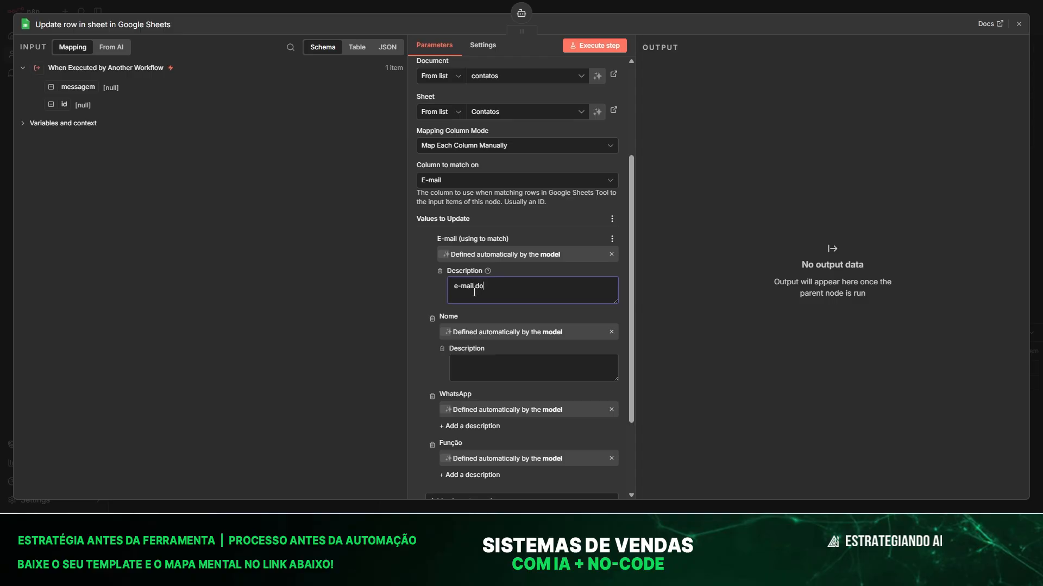
text( usua´rio)
key(BackSpace)
text(ário)
click(487, 367)
text(nome d)
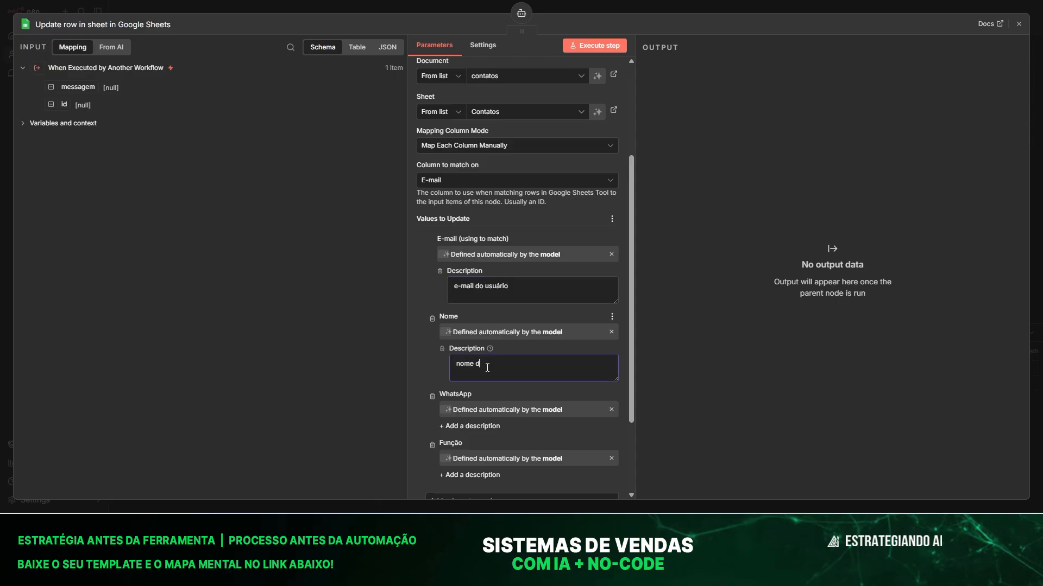
text(o usupario)
Describe WhatsApp as 'telefone do usuário' and Função as 'função do usuário'.
scroll(481, 404, down, 2)
click(470, 316)
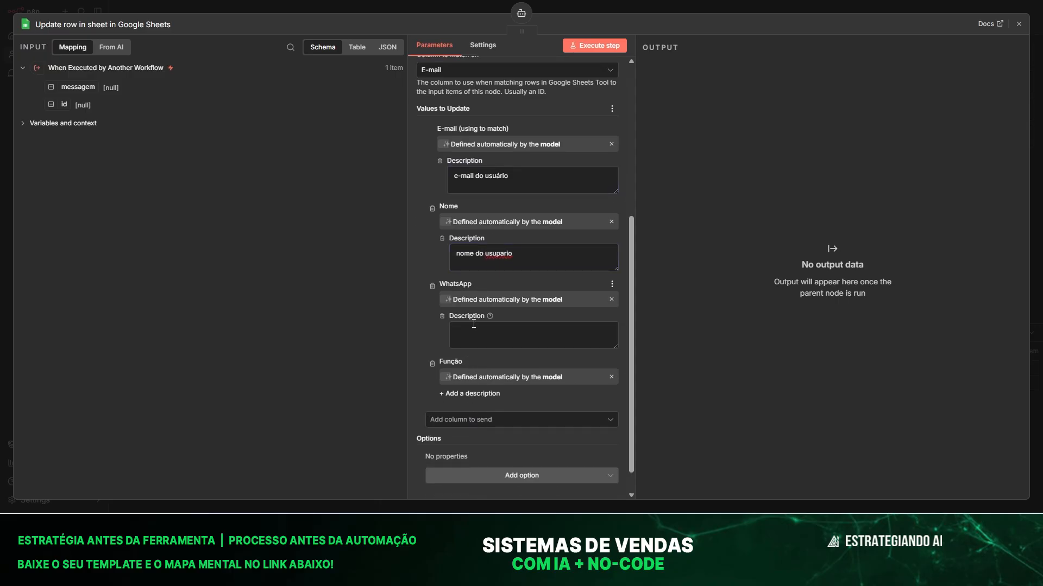
click(466, 324)
text(telefone do usuário)
click(470, 393)
click(472, 409)
text(função do usu)
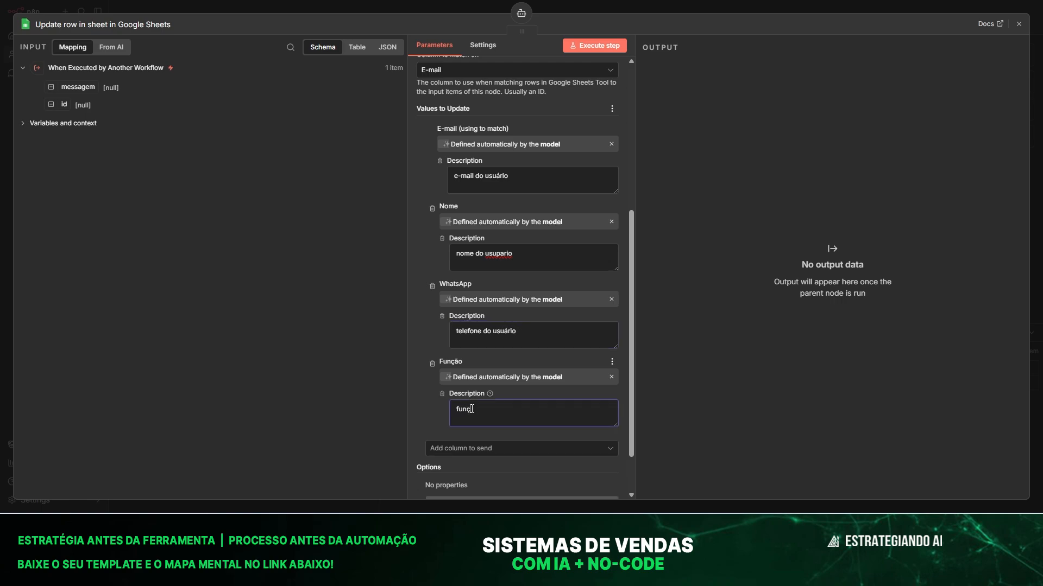
text(ário)
scroll(427, 346, up, 5)
scroll(457, 319, up, 2)
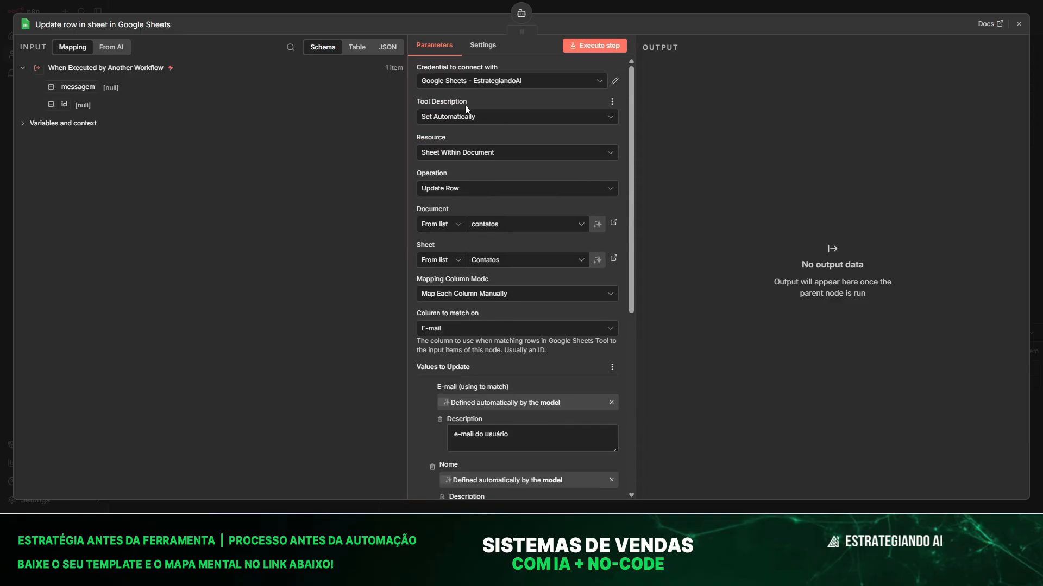
Place the update tool beside buscar_contato and rename it atualizar_contato.
click(340, 6)
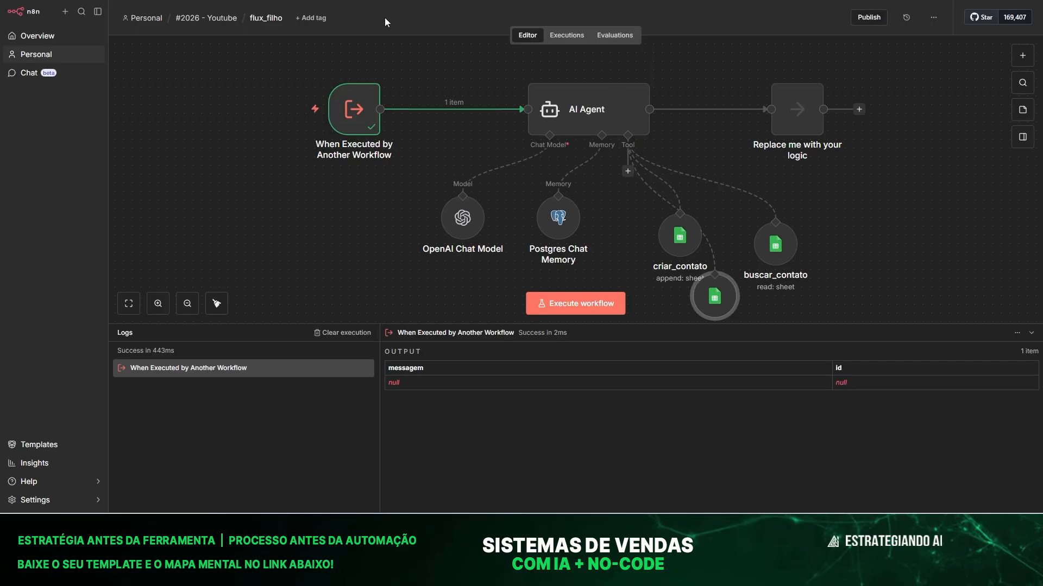
drag(725, 302, 876, 244)
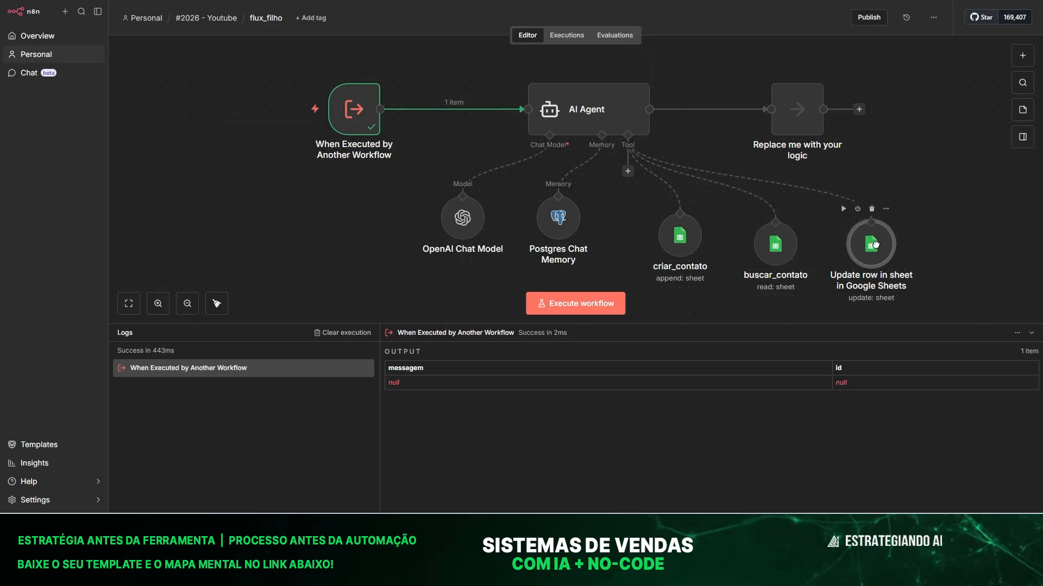
key(F2)
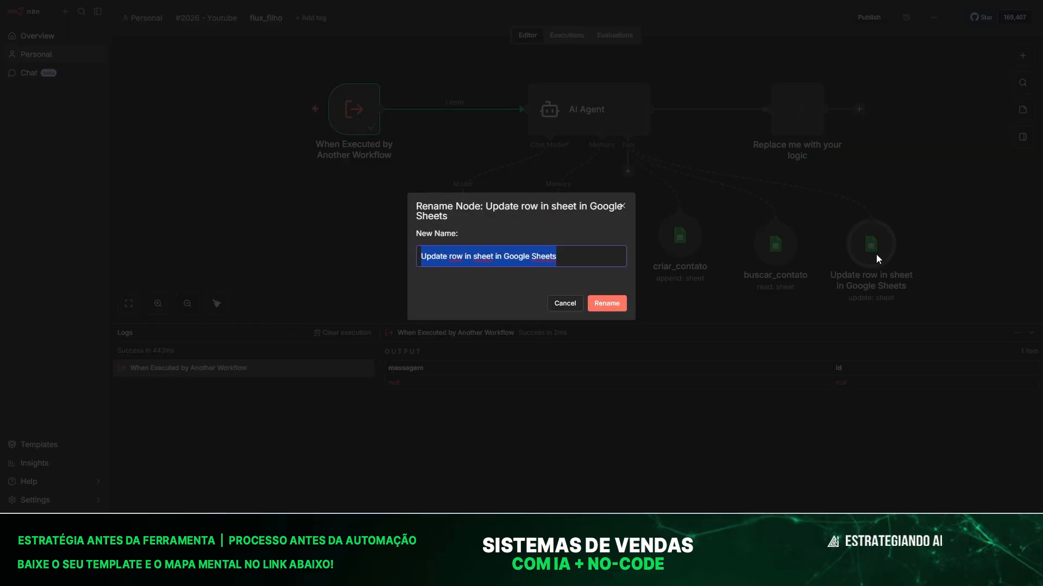
text(atu)
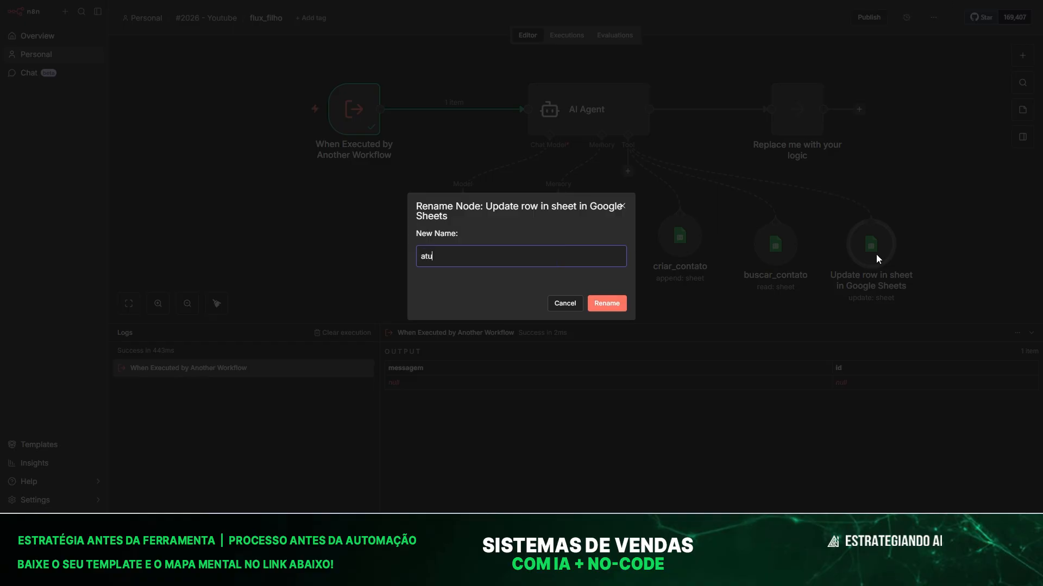
text(alizar_copnt)
key(BackSpace)
key(BackSpace)
key(BackSpace)
text(ntato)
click(618, 309)
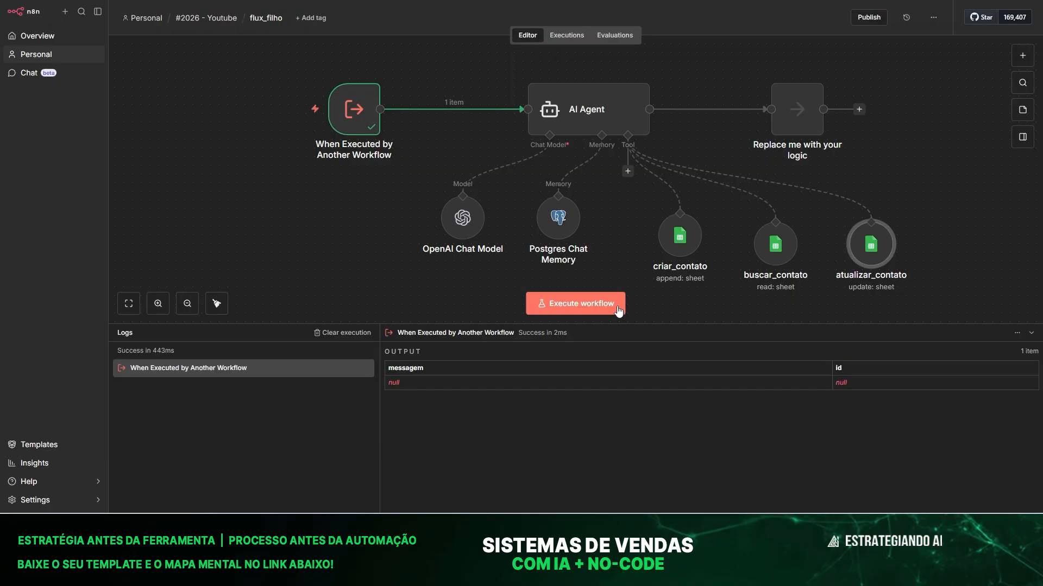
Reword the e-mail and Nome descriptions to 'e-mail do contato' and 'nome do contato'.
double_click(870, 244)
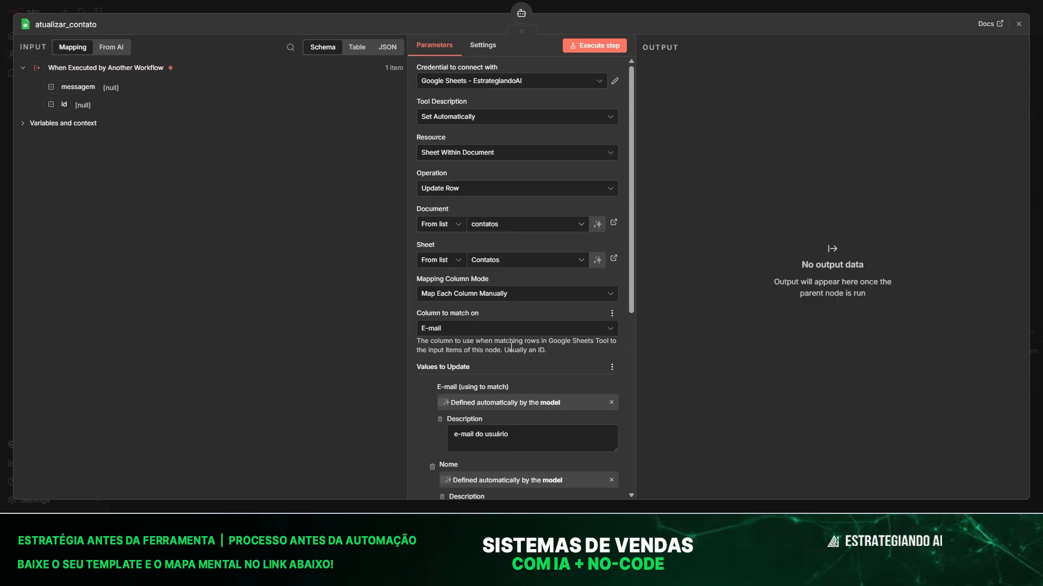
scroll(511, 346, down, 2)
click(527, 326)
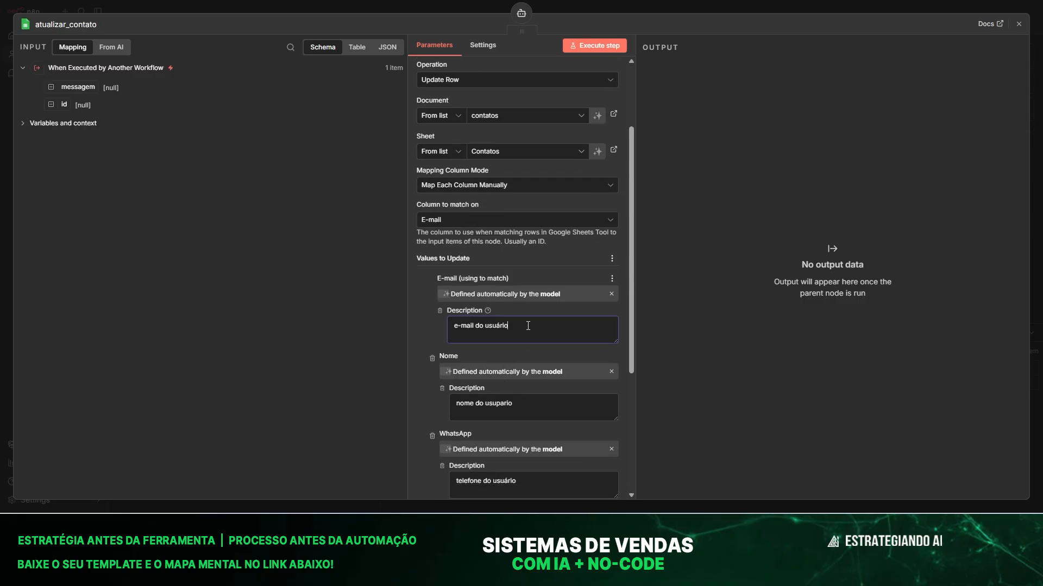
key(BackSpace)
key(BackSpace)
key(BackSpace)
key(BackSpace)
key(BackSpace)
key(BackSpace)
key(BackSpace)
key(BackSpace)
text(o contato)
key(shift+Left)
key(shift+Left)
key(shift+Left)
key(shift+Left)
key(shift+Left)
key(shift+Left)
key(shift+Left)
key(ctrl+c)
click(520, 408)
key(shift+Left)
key(shift+Left)
key(shift+Left)
key(shift+Left)
key(shift+Left)
key(shift+Left)
key(shift+Left)
key(shift+Left)
key(ctrl+v)
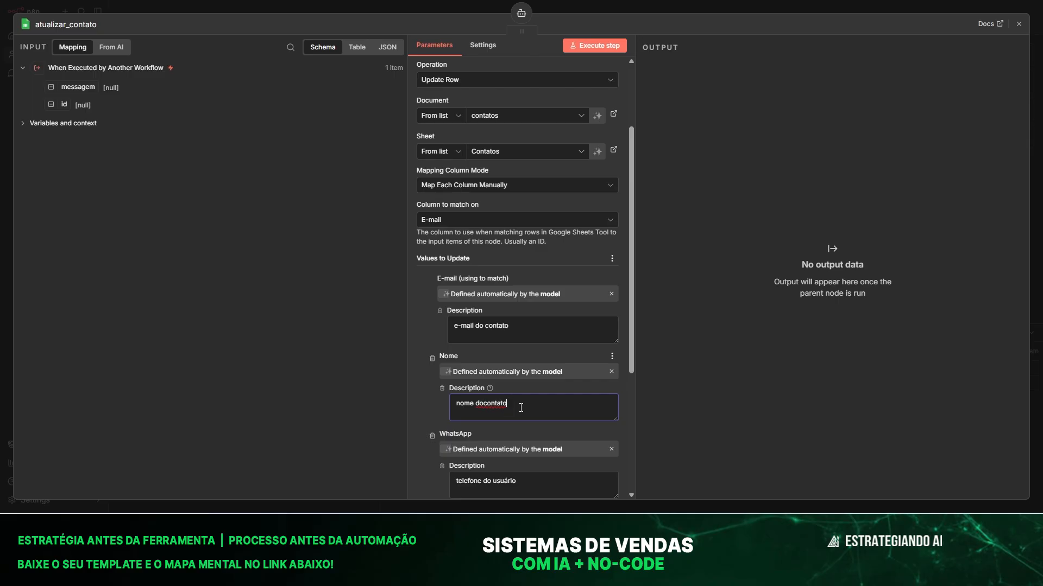
key(ctrl+Left)
key(Right)
Change 'usuário' to 'contato' in the WhatsApp and Função descriptions.
scroll(492, 412, down, 3)
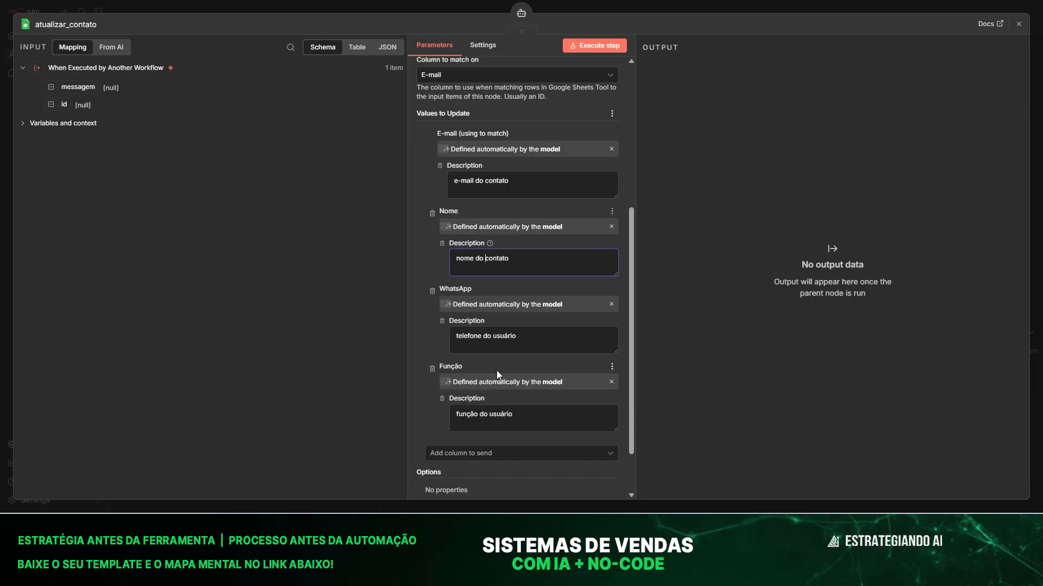
double_click(504, 341)
text(contato)
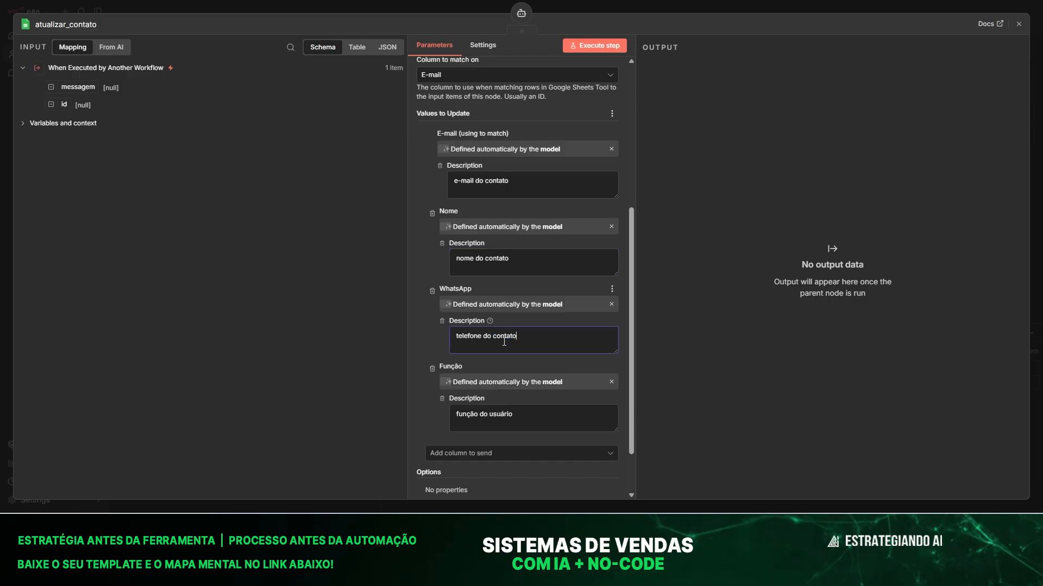
click(488, 414)
key(shift+End)
text(contato)
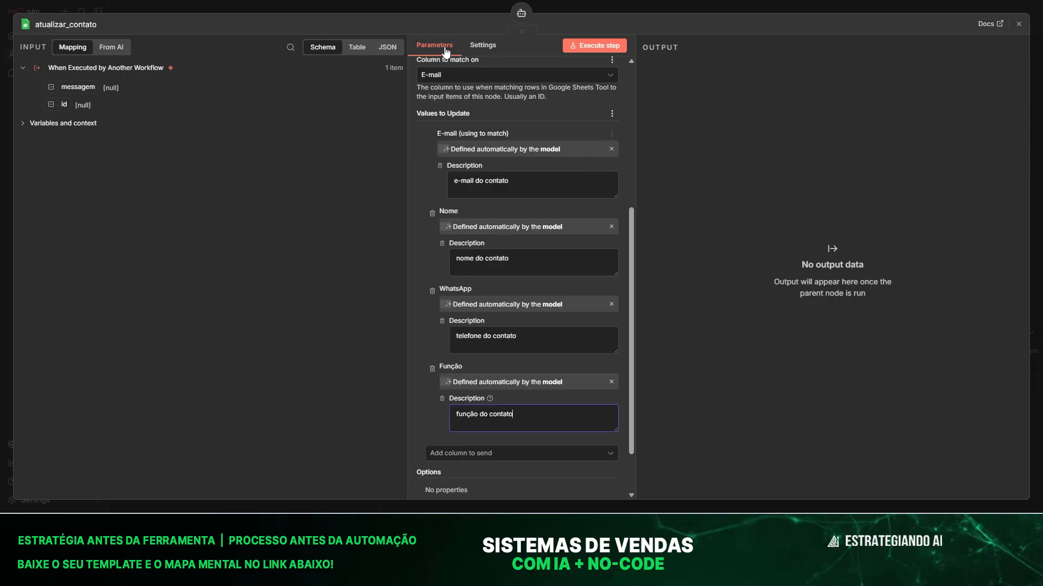
Publish the updated flux_filho workflow with atualizar_contato.
click(394, 8)
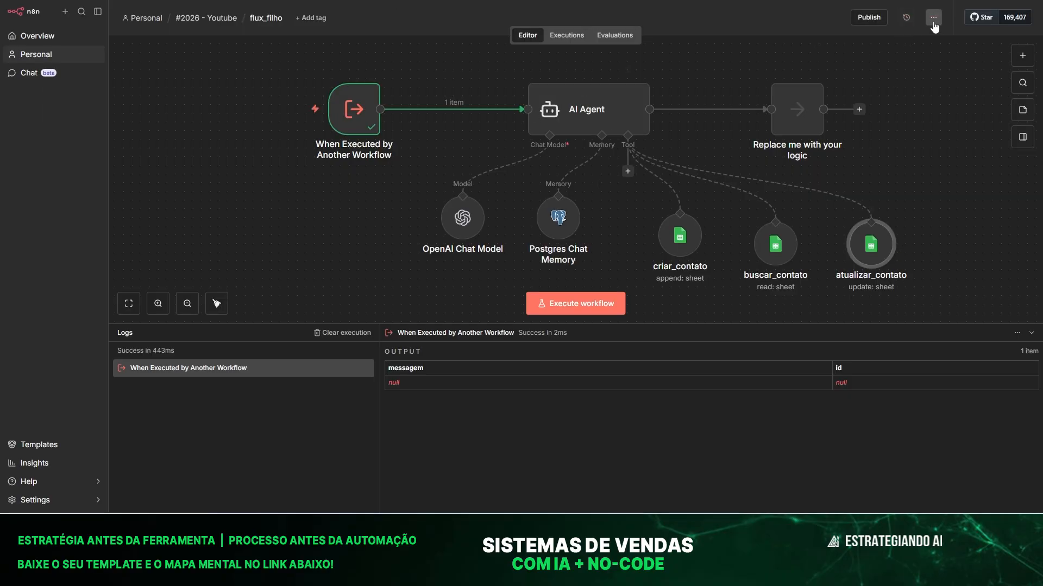
click(869, 18)
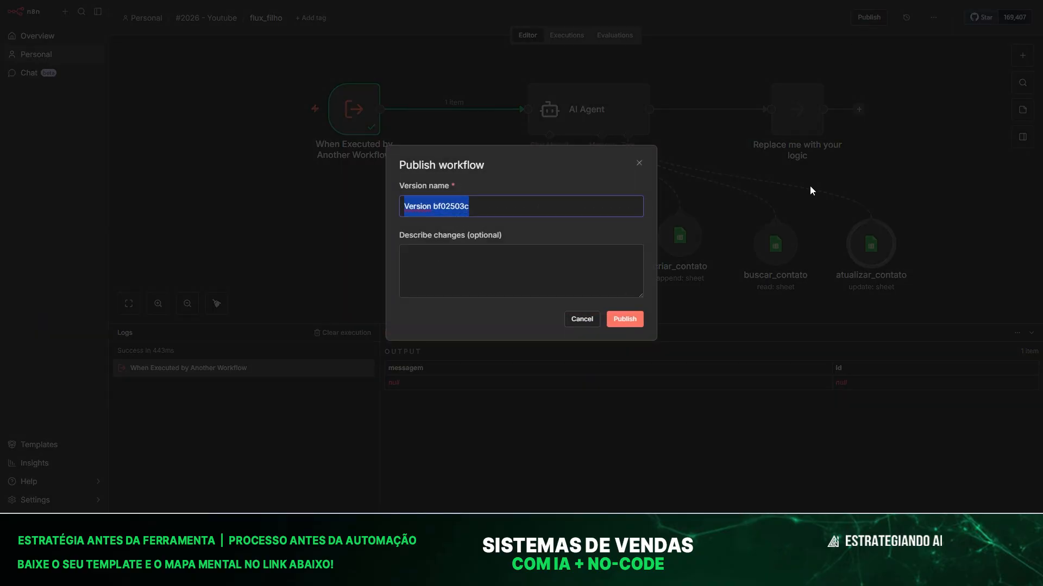
click(640, 319)
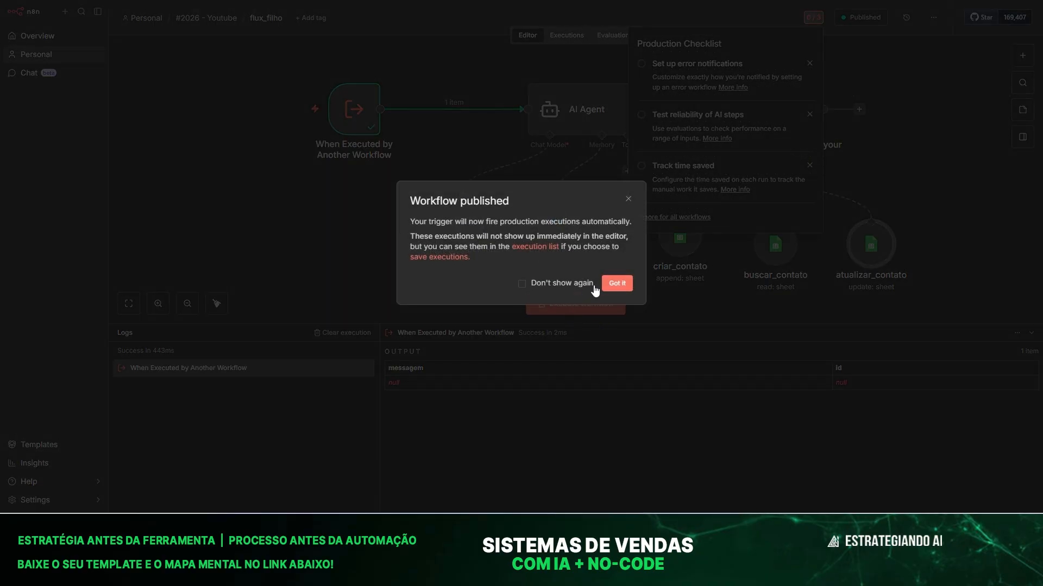
click(626, 283)
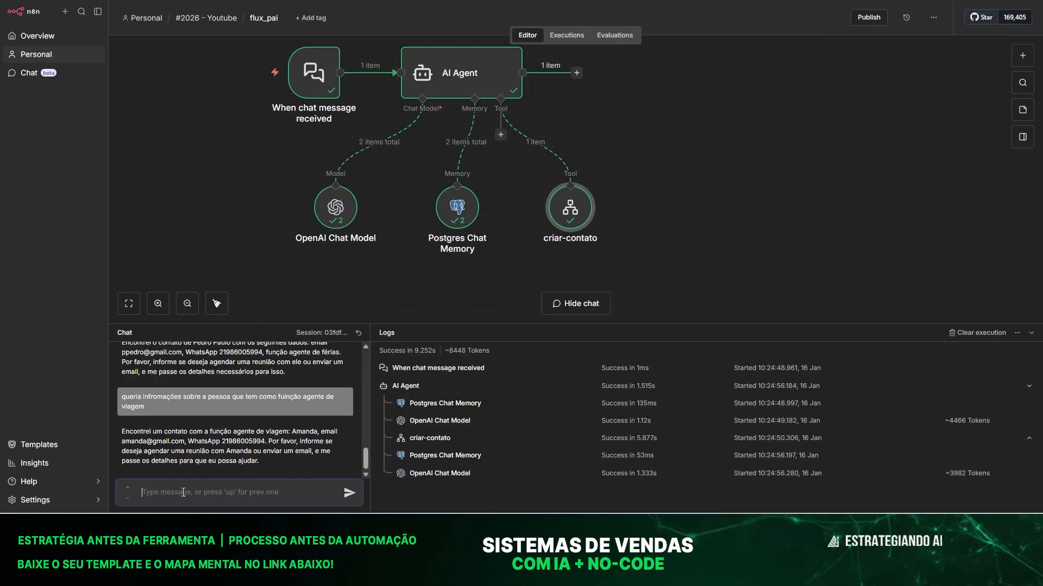
Ask the flux_pai chat to update a contact's e-mail, then send the new address.
text(queria)
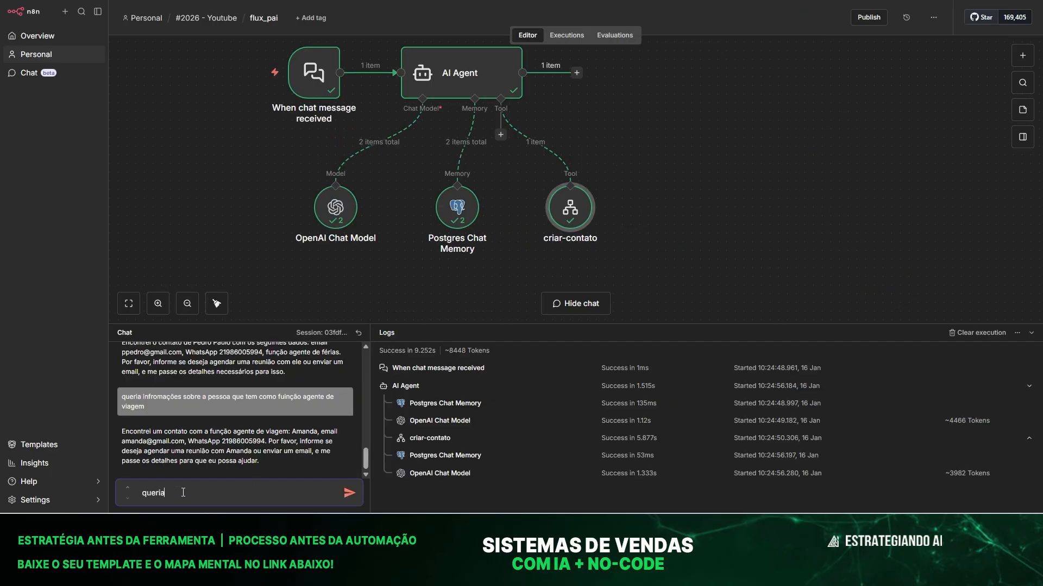
text( atualizar o email da amanda)
key(Return)
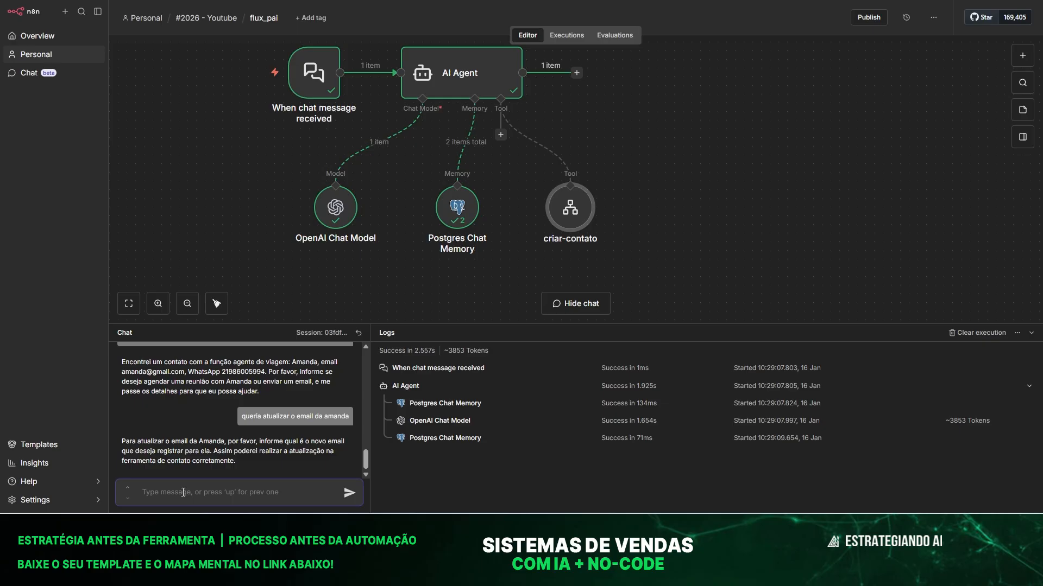
key(Return)
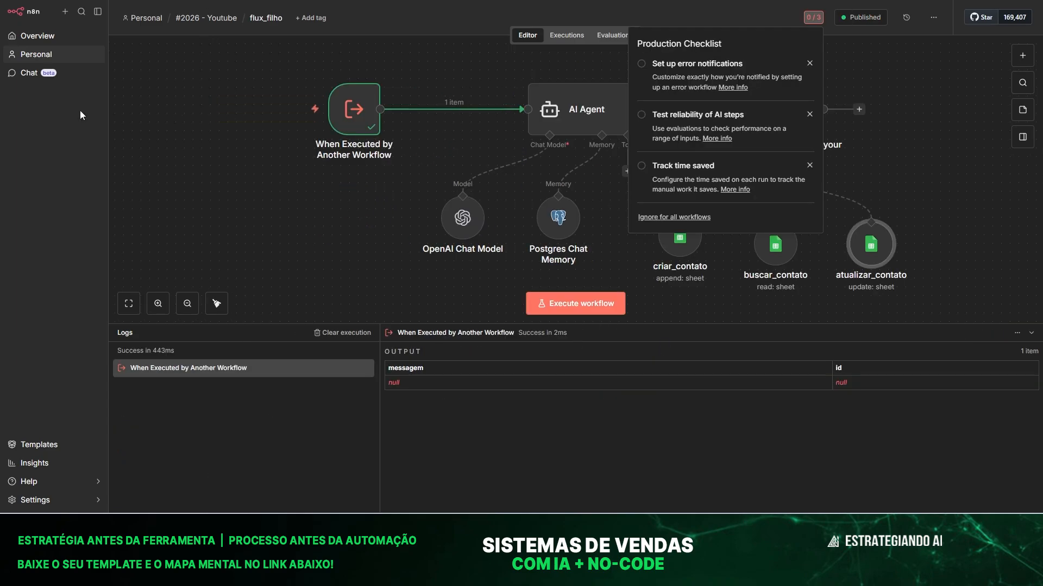
Review flux_filho's 10:29:28 execution and the contact's e-mail in cell B2 of contatos.
click(190, 57)
click(565, 36)
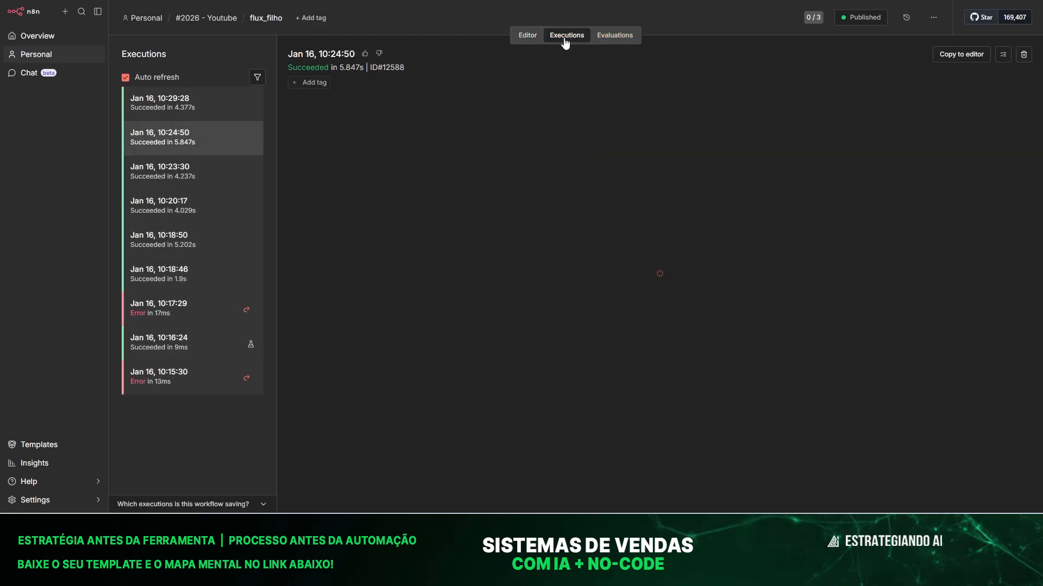
click(136, 105)
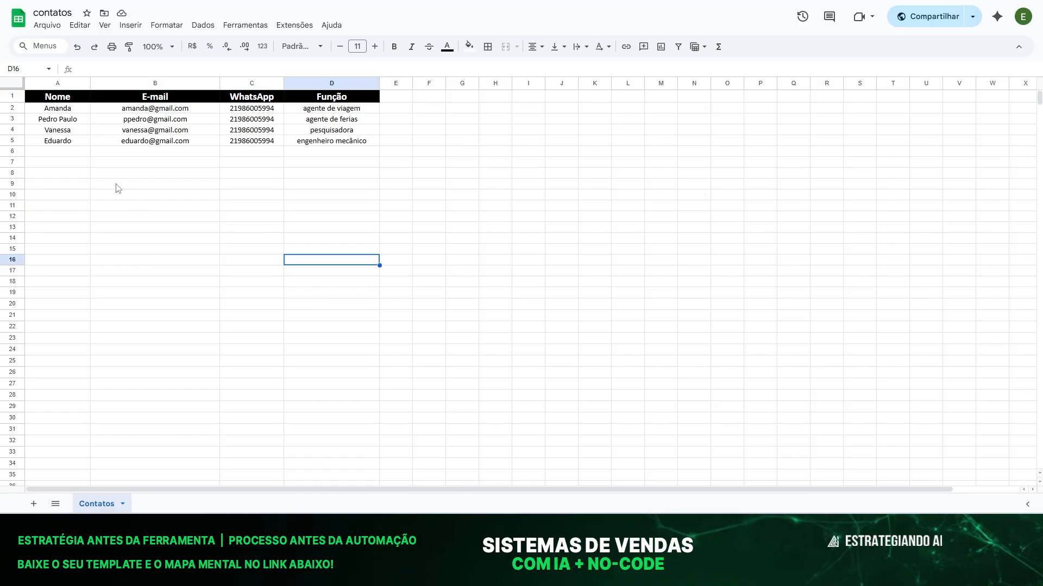
click(140, 206)
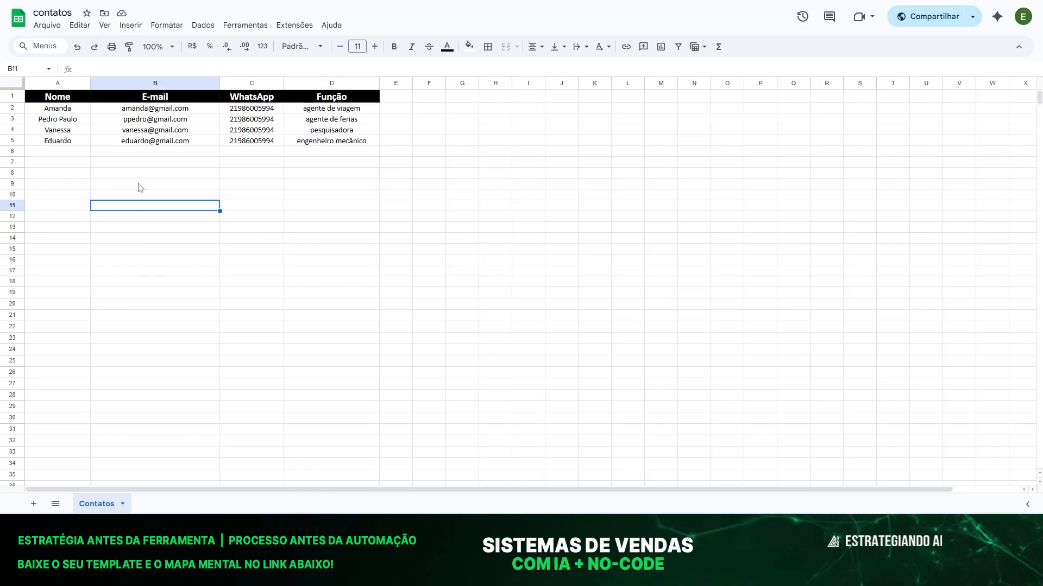
click(136, 111)
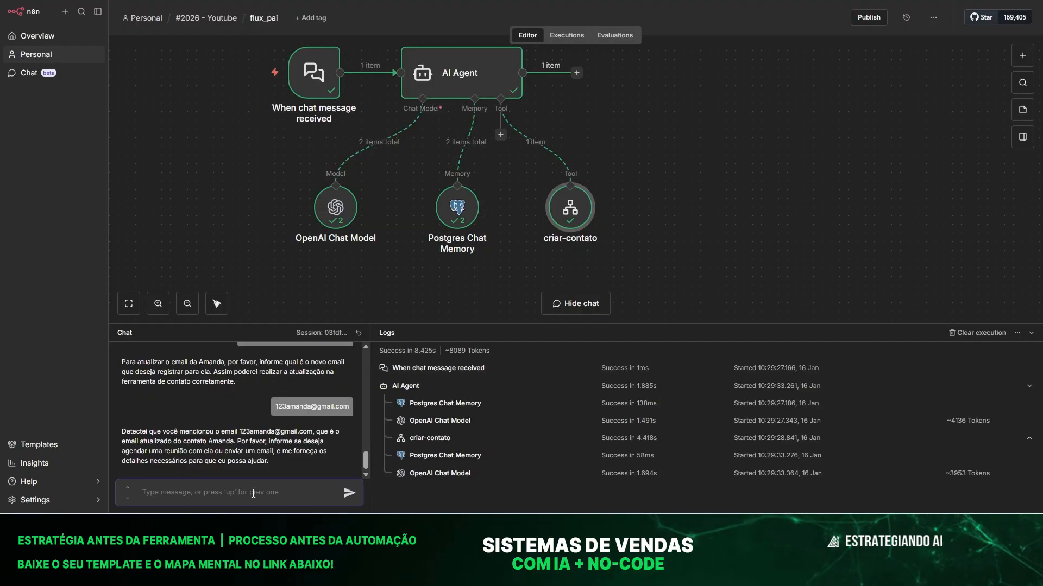
Ask the chat to update only that contact's e-mail.
text(só quero atualizar o email desse contato)
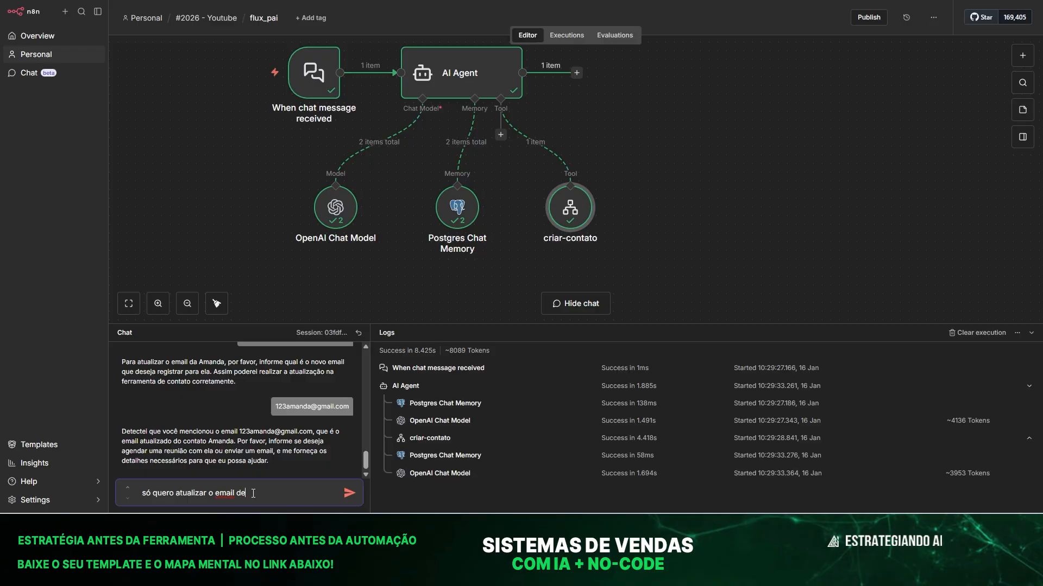
key(Return)
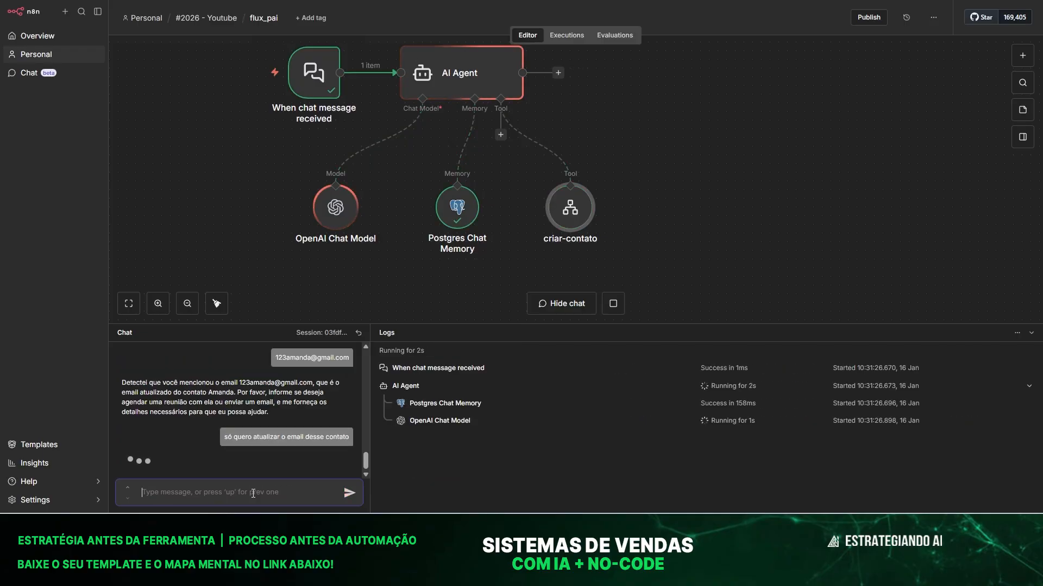
Send the contact's name, then resend the new e-mail address.
text(amanda)
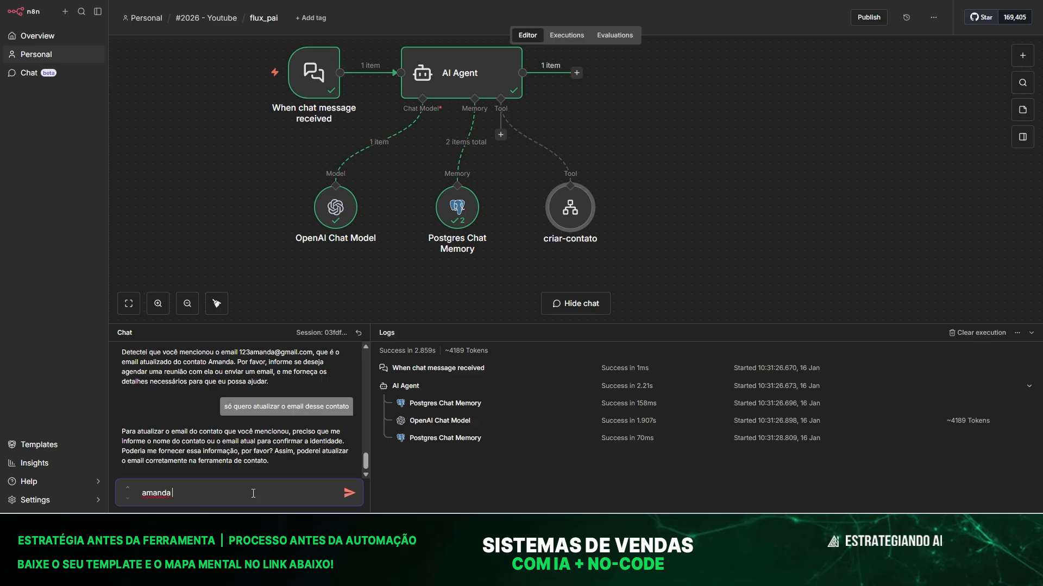
key(Return)
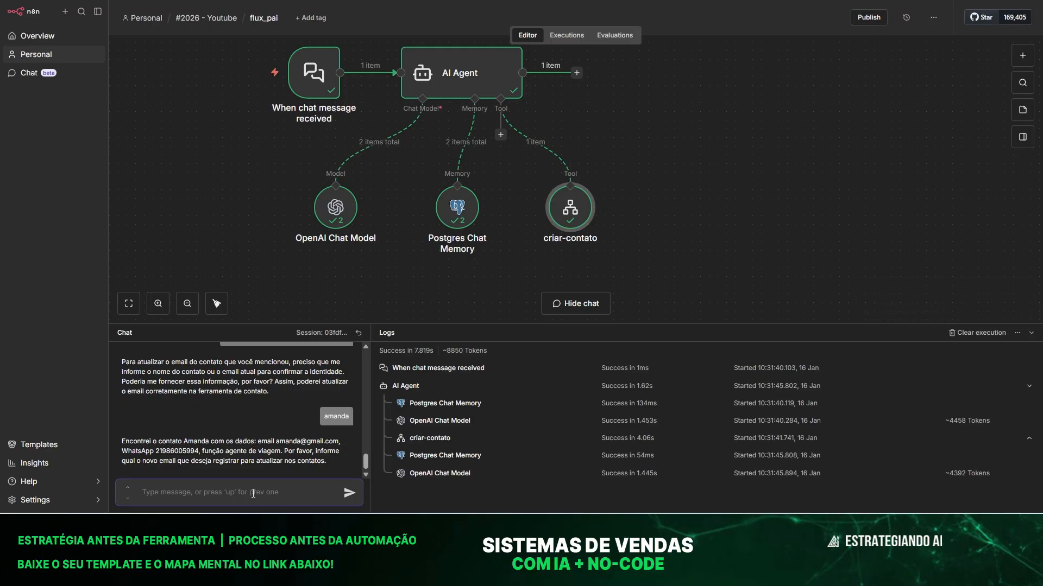
key(Return)
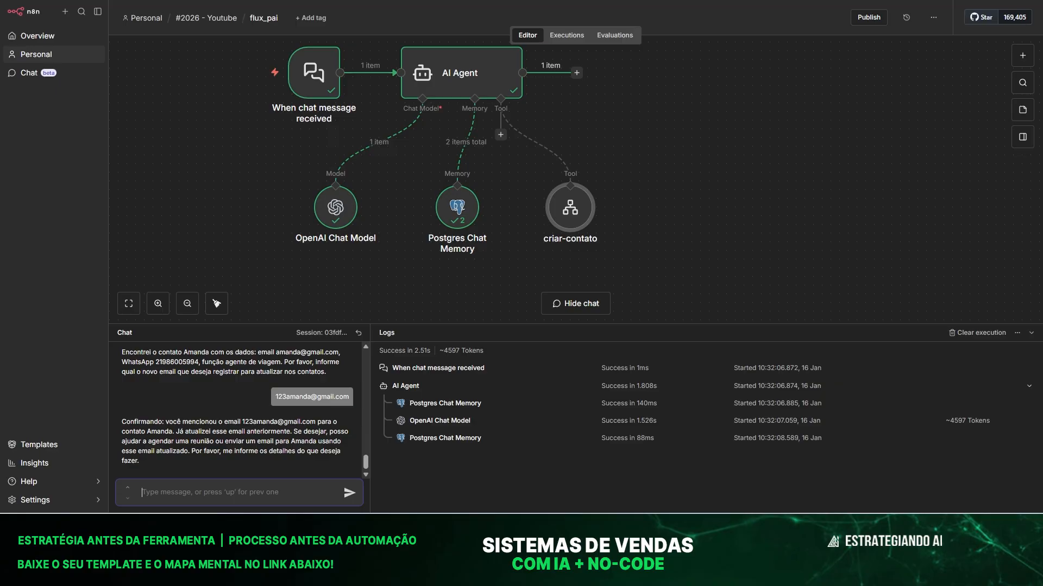
Open the contatos spreadsheet and inspect the contacts' E-mail column.
click(824, 574)
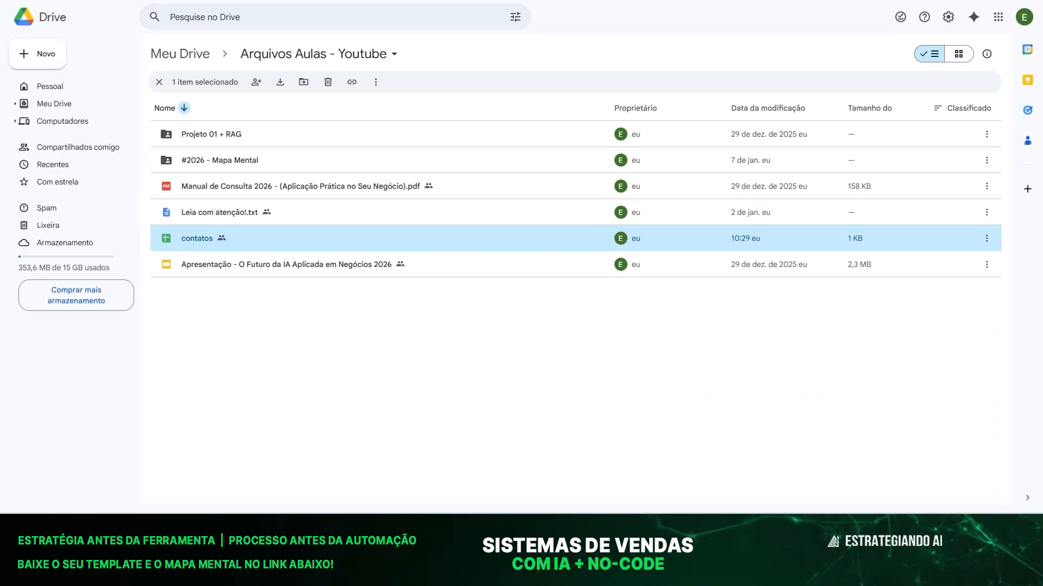
double_click(281, 239)
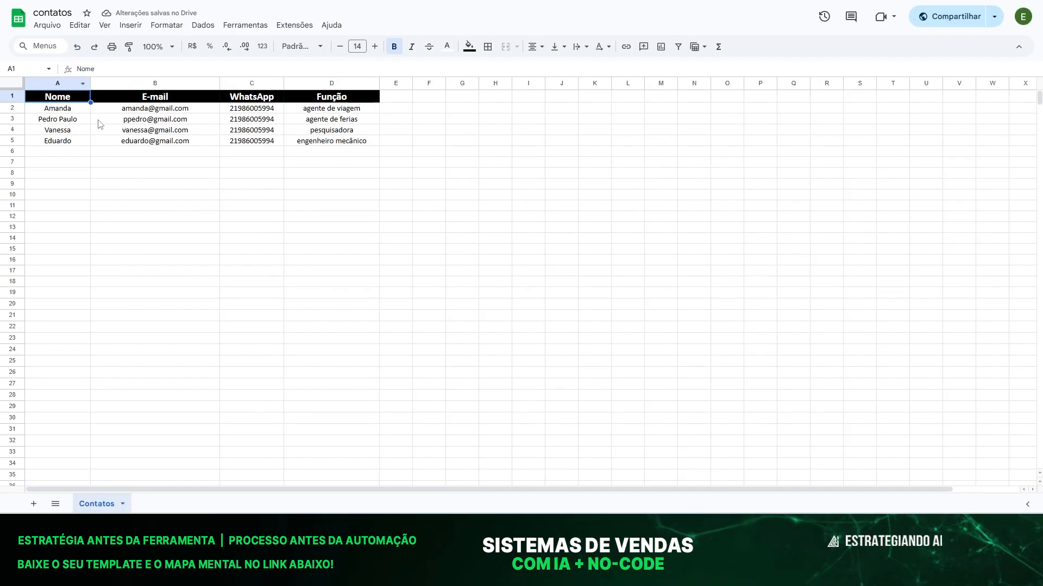
click(126, 109)
click(160, 195)
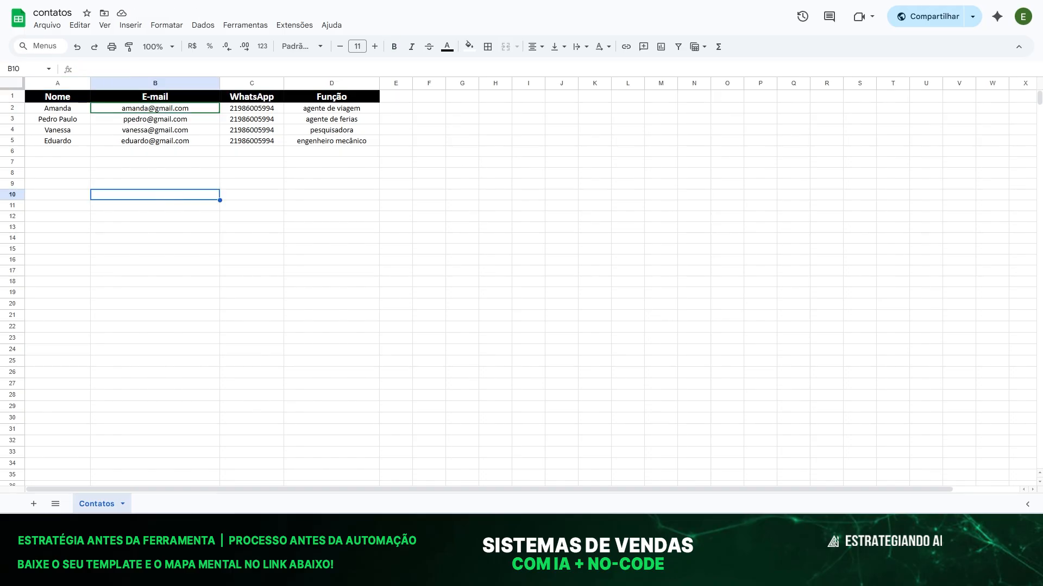
Back in n8n, enlarge the chat area, reset the session, and draft a contact-details request.
click(740, 573)
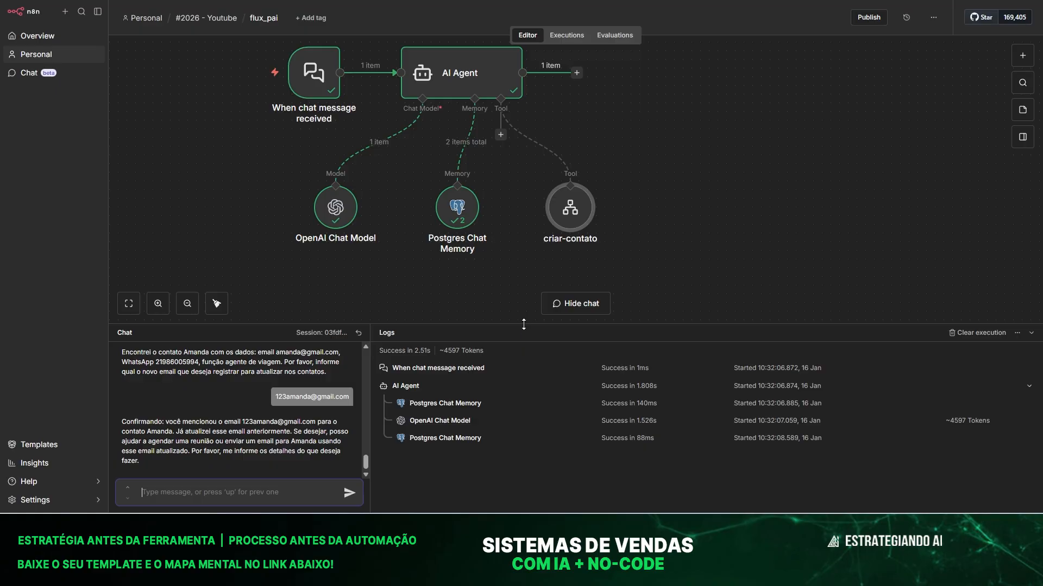
drag(529, 326, 510, 245)
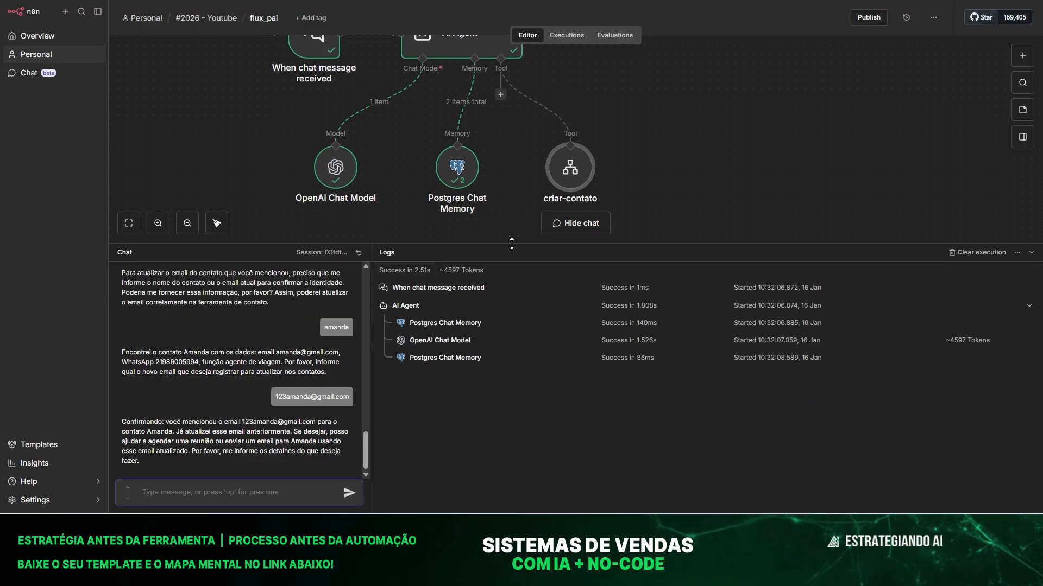
click(359, 253)
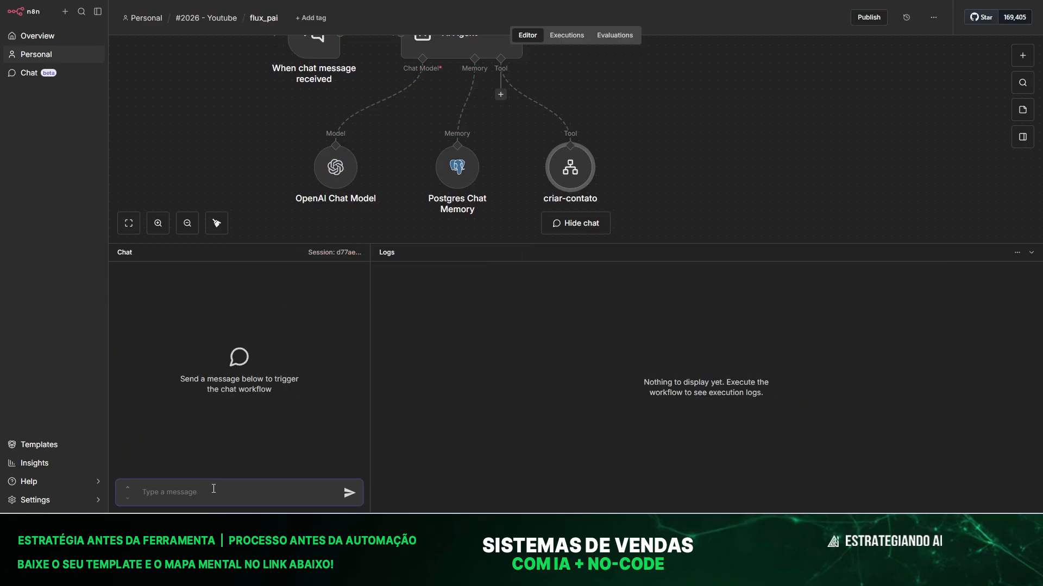
text(queria detlahes do contato amanda)
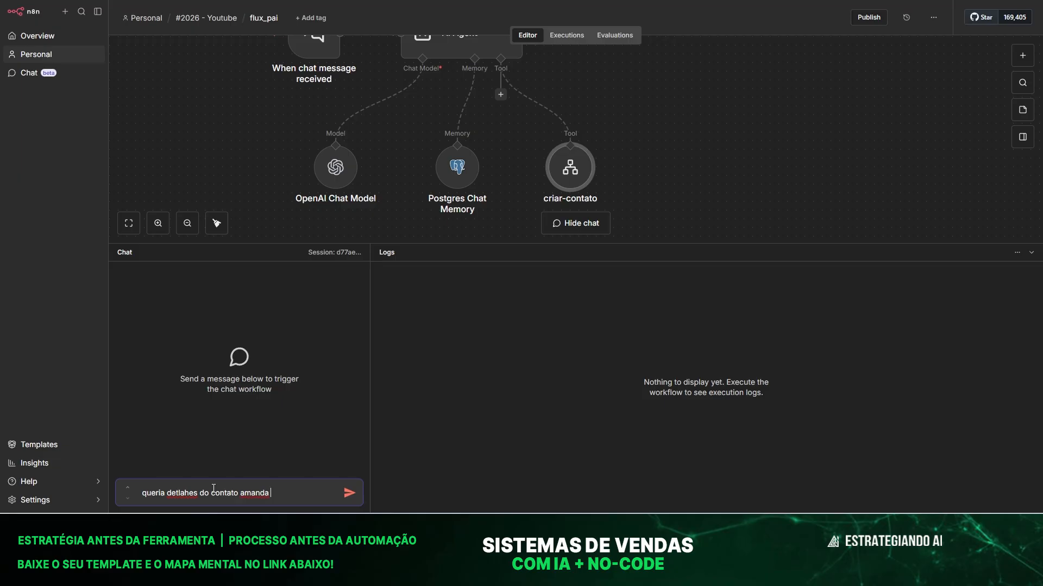
Send the details request, then ask the agent to fix the wrong e-mail, giving the correct address.
key(Return)
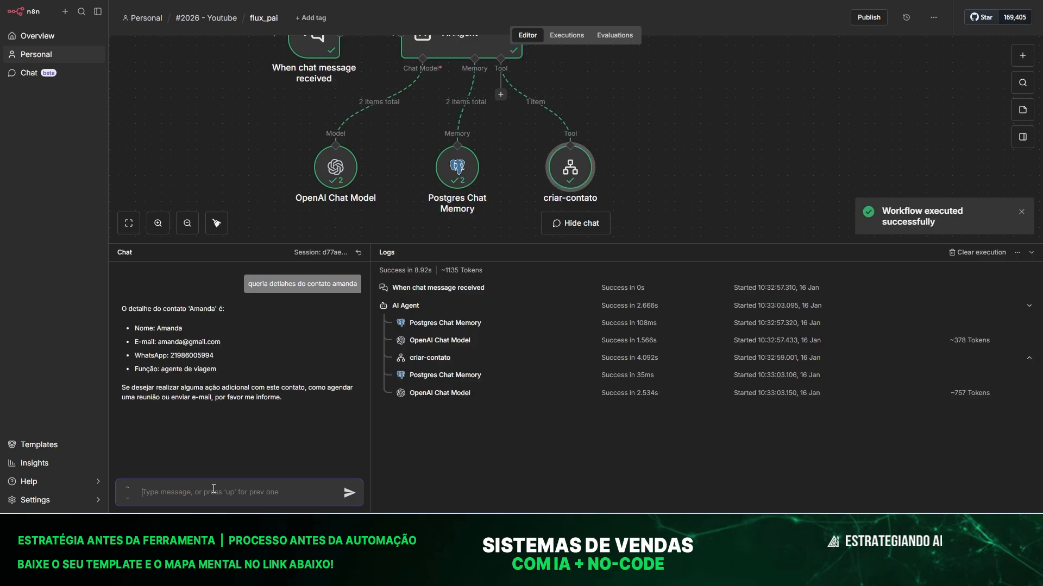
text(agora quero que vc atualize e)
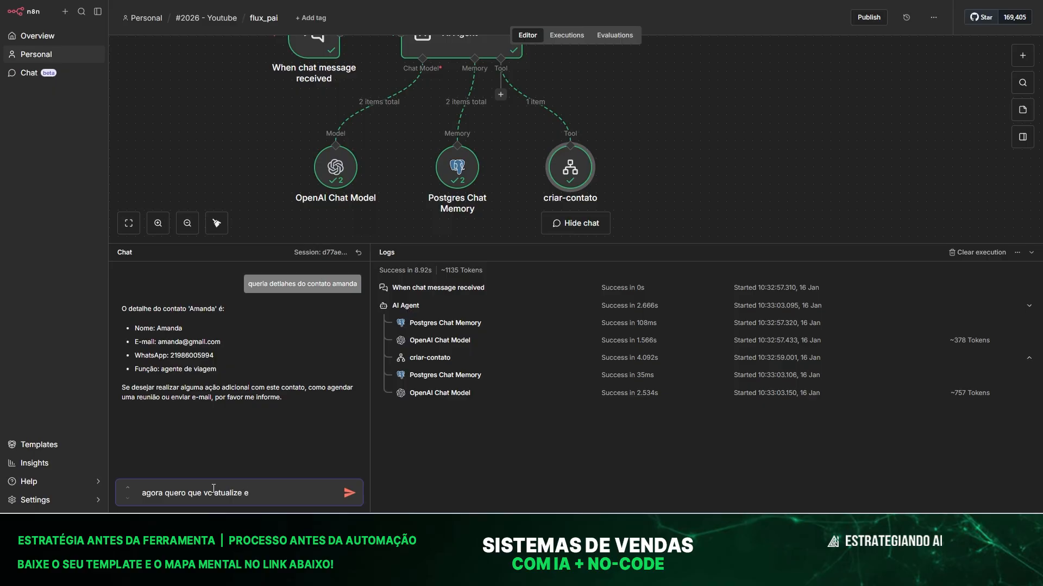
text(o email que esta errado)
key(shift+Return)
key(shift+Return)
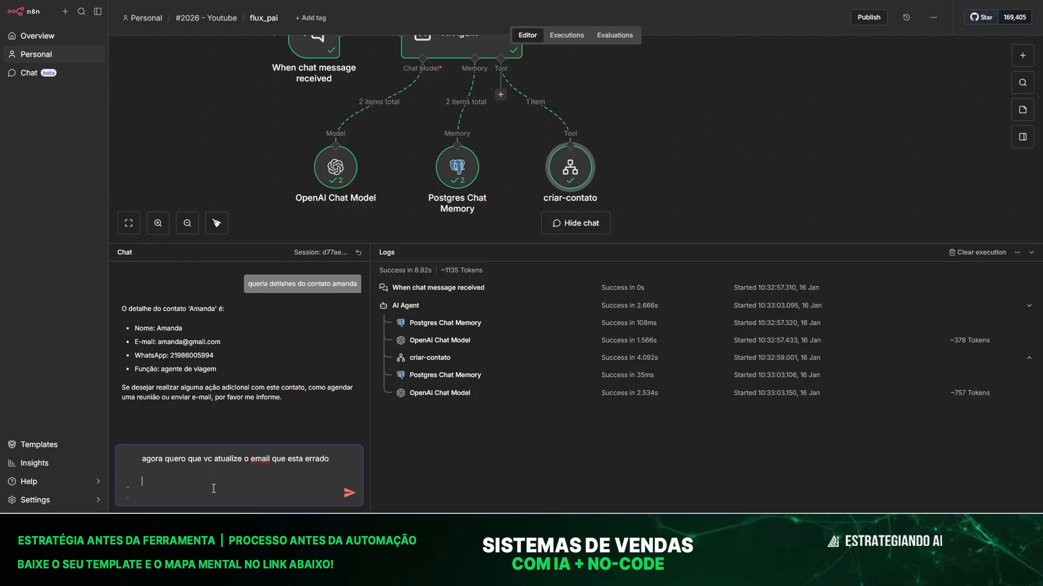
key(BackSpace)
key(BackSpace)
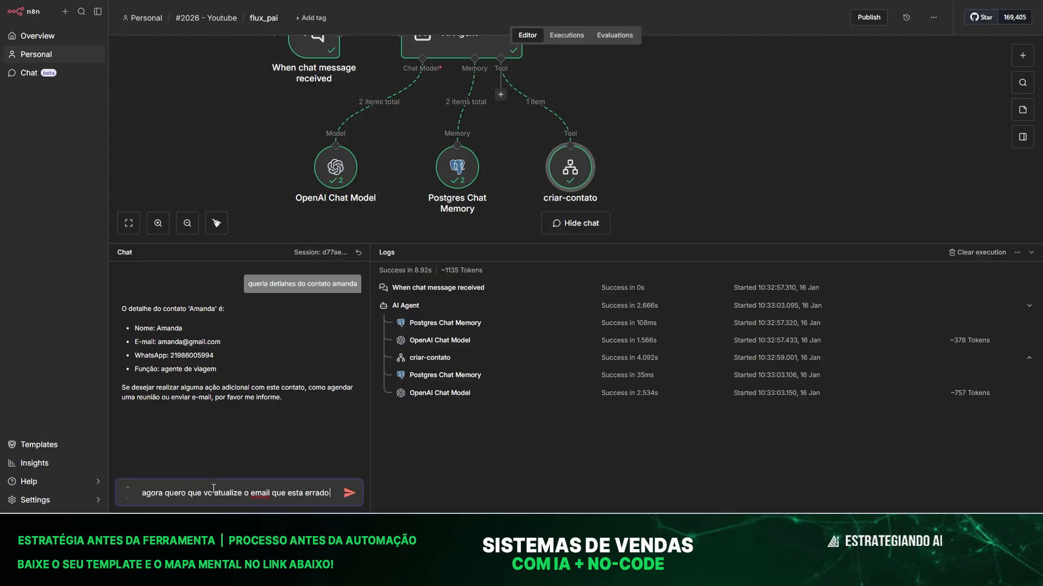
key(shift+Return)
text(o email correto é)
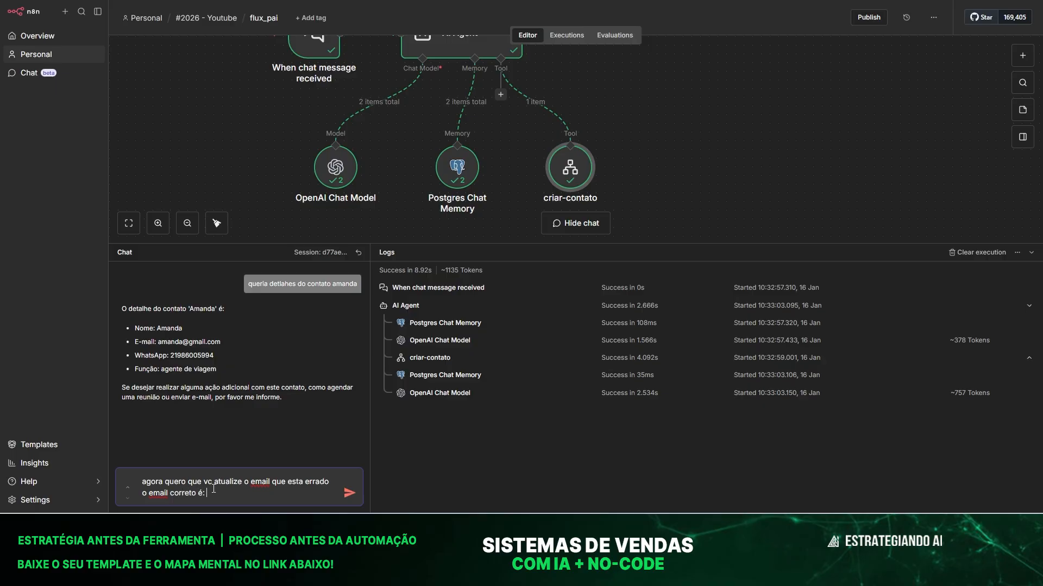
key(Return)
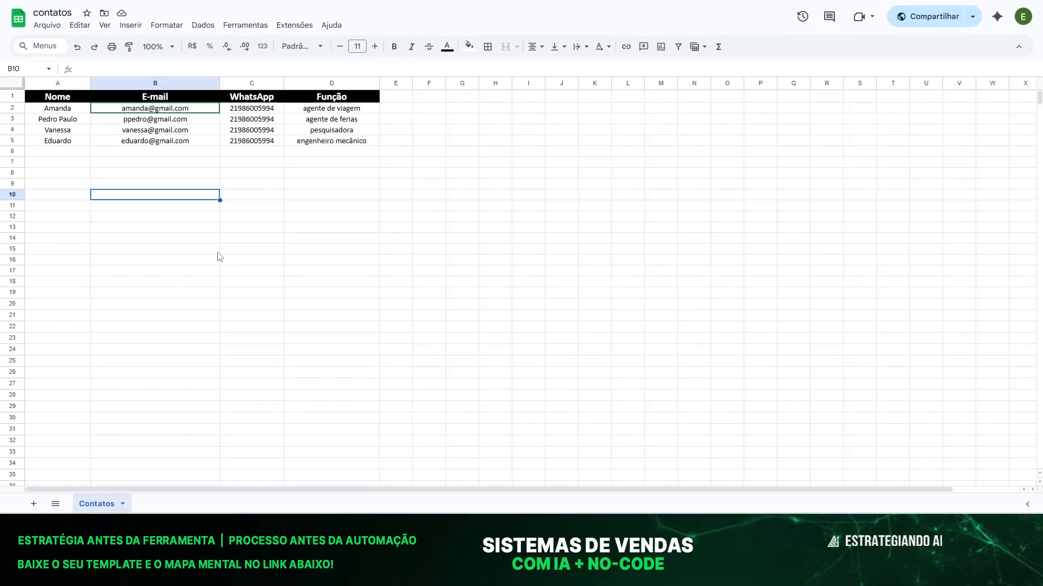
Check the contatos sheet's E-mail column for the first contact's stored address.
click(218, 251)
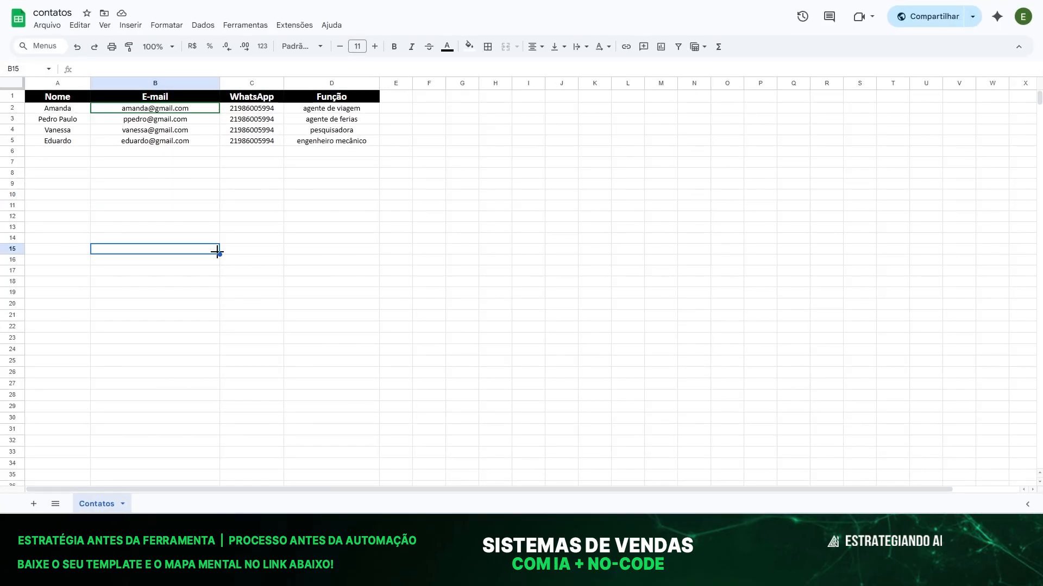
click(137, 183)
click(123, 111)
click(136, 140)
click(136, 215)
click(124, 151)
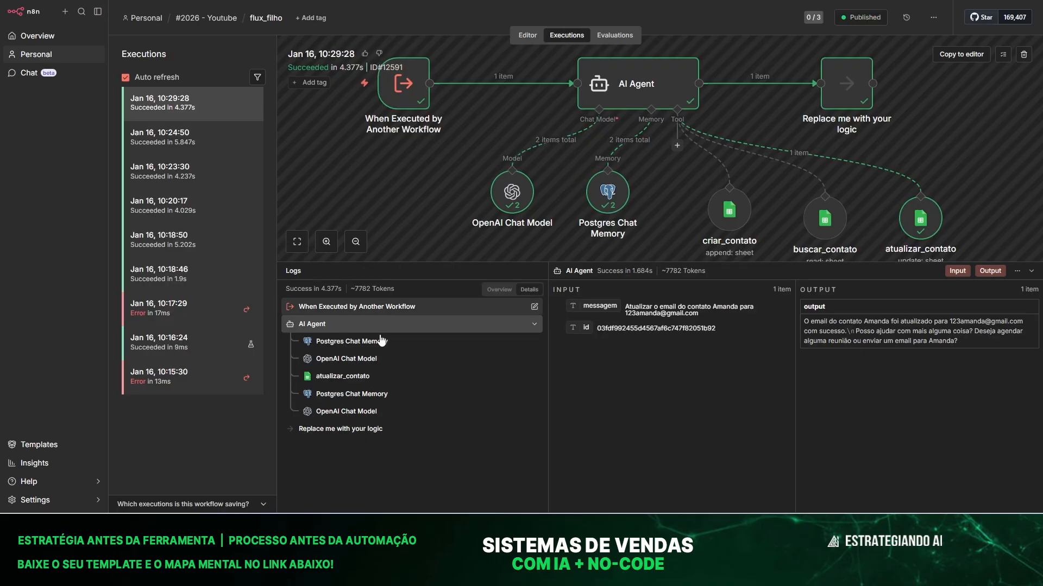
Inspect the atualizar_contato tool's logged input/output and its full parameter settings.
click(343, 376)
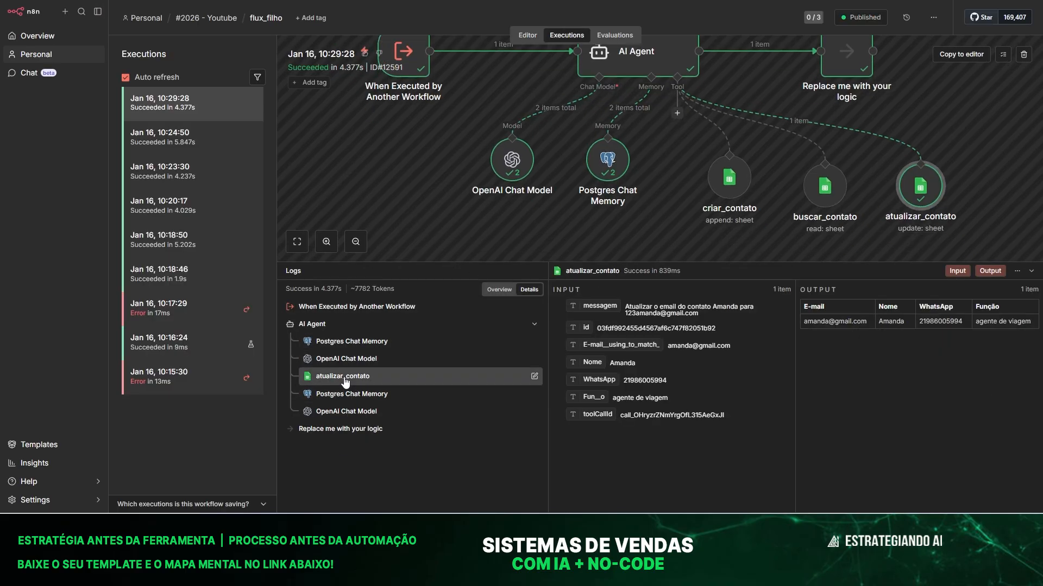
double_click(911, 191)
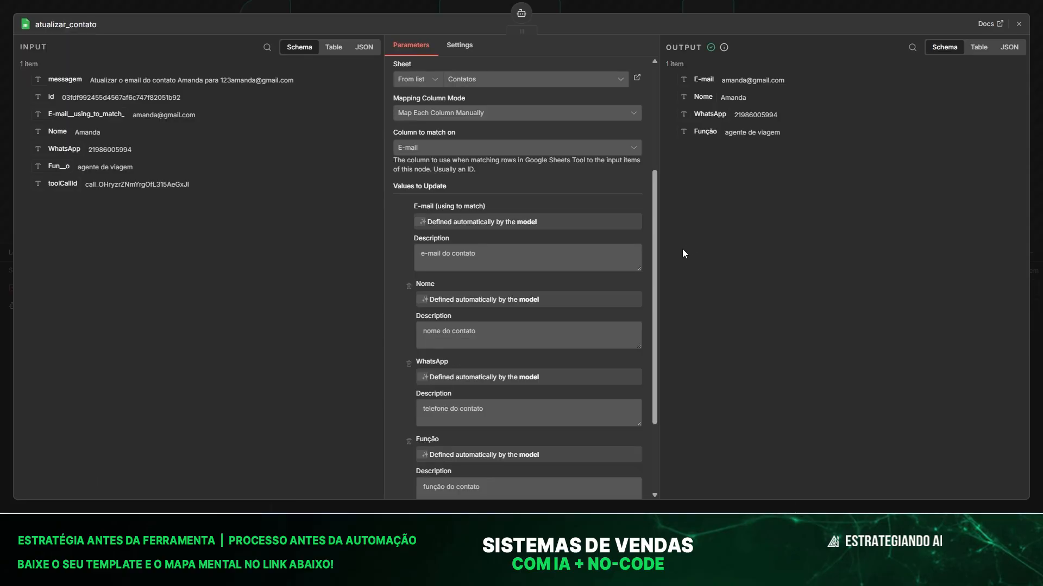
scroll(600, 277, down, 3)
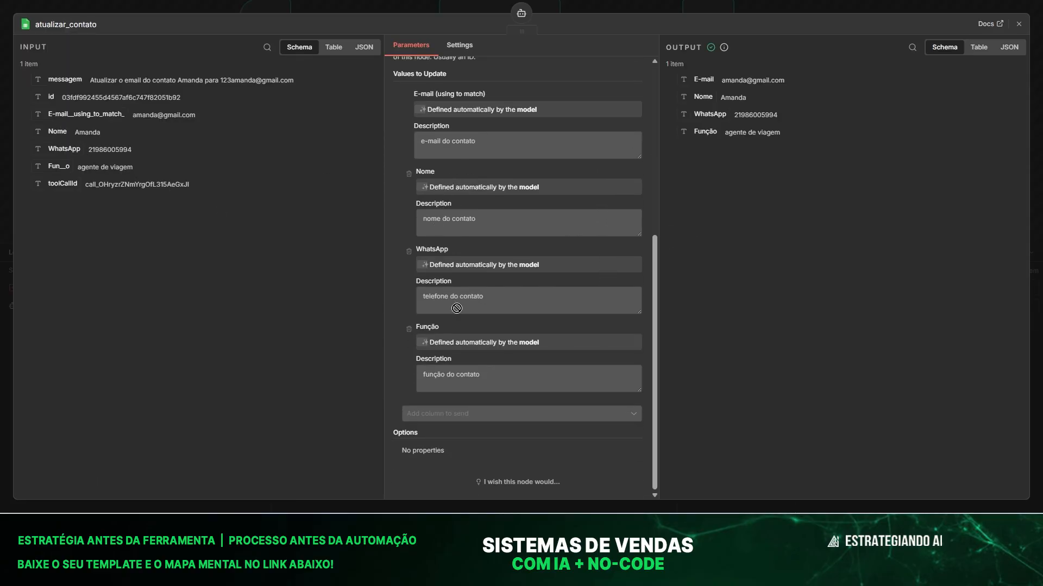
scroll(475, 263, up, 5)
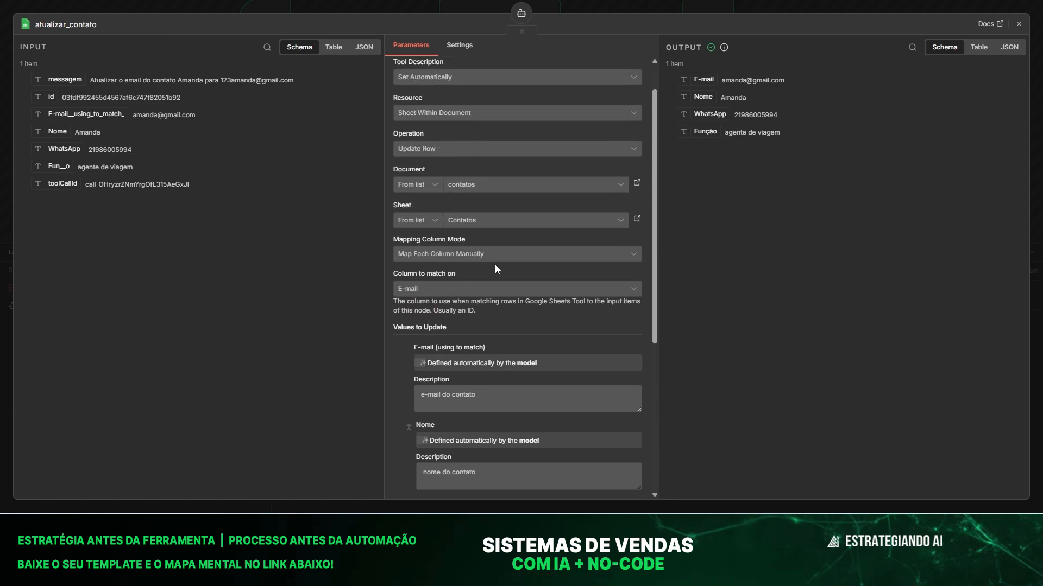
click(323, 3)
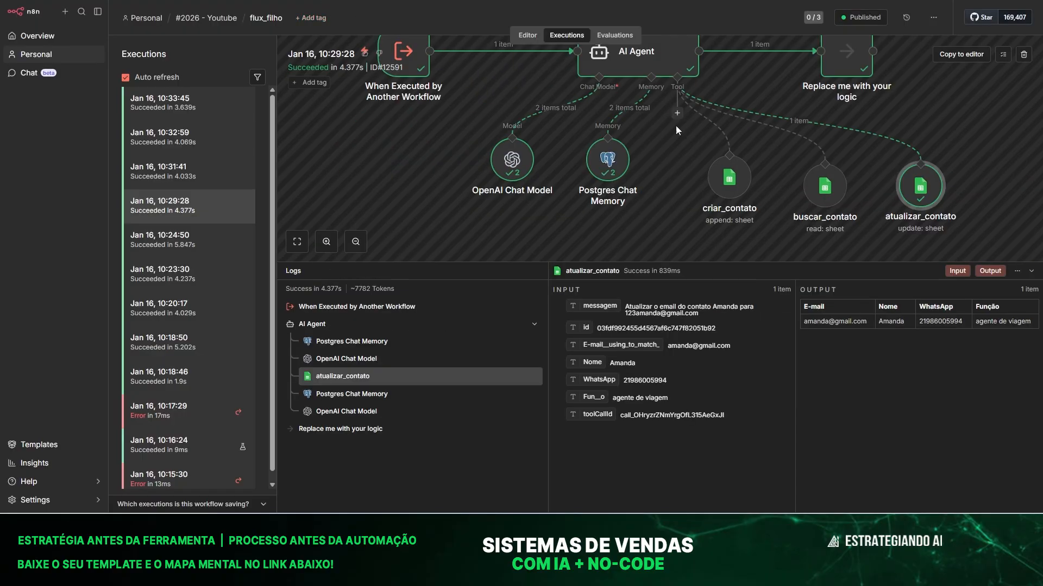
click(931, 21)
Unpublish the flux_filho workflow from the editor.
click(526, 36)
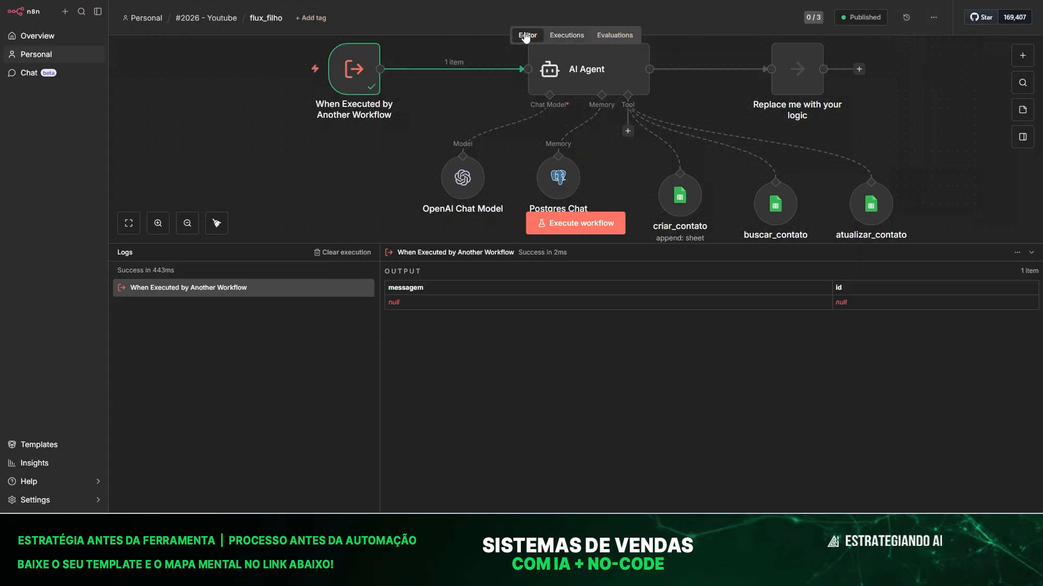
click(933, 18)
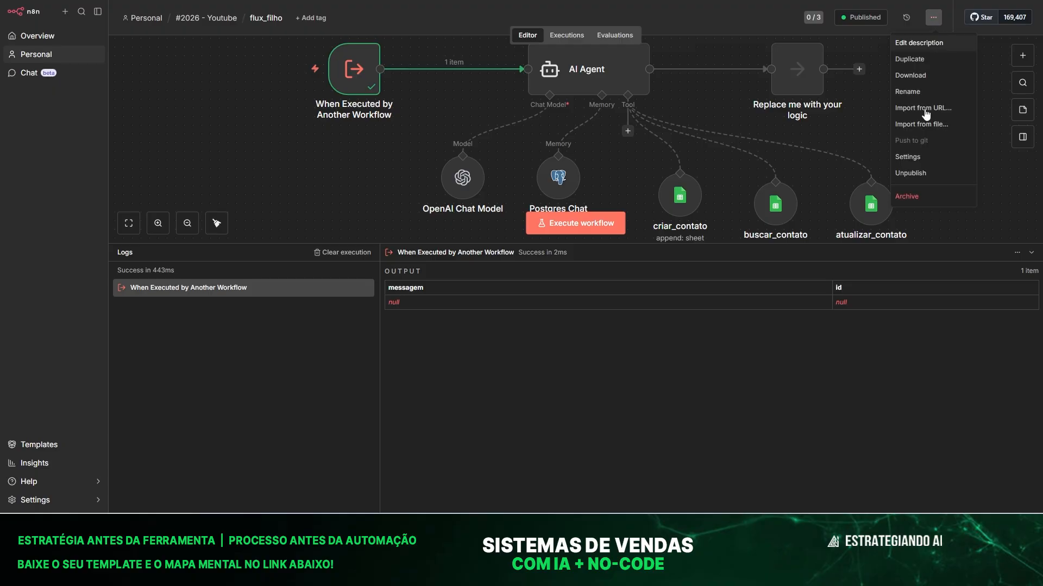
click(916, 179)
click(619, 269)
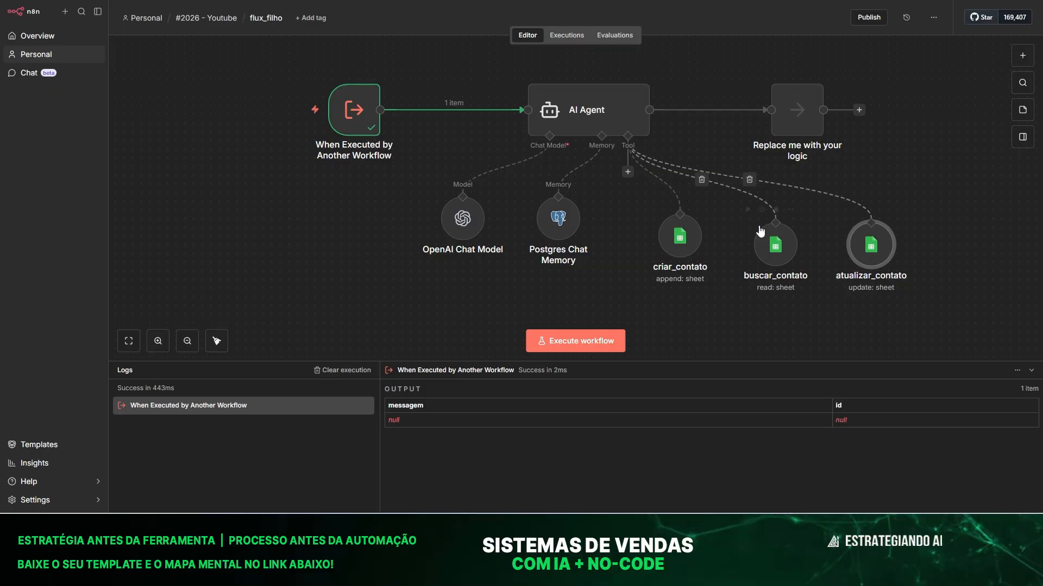
Replace the atualizar_contato tool with a new Google Sheets tool on the AI Agent.
click(870, 256)
key(Delete)
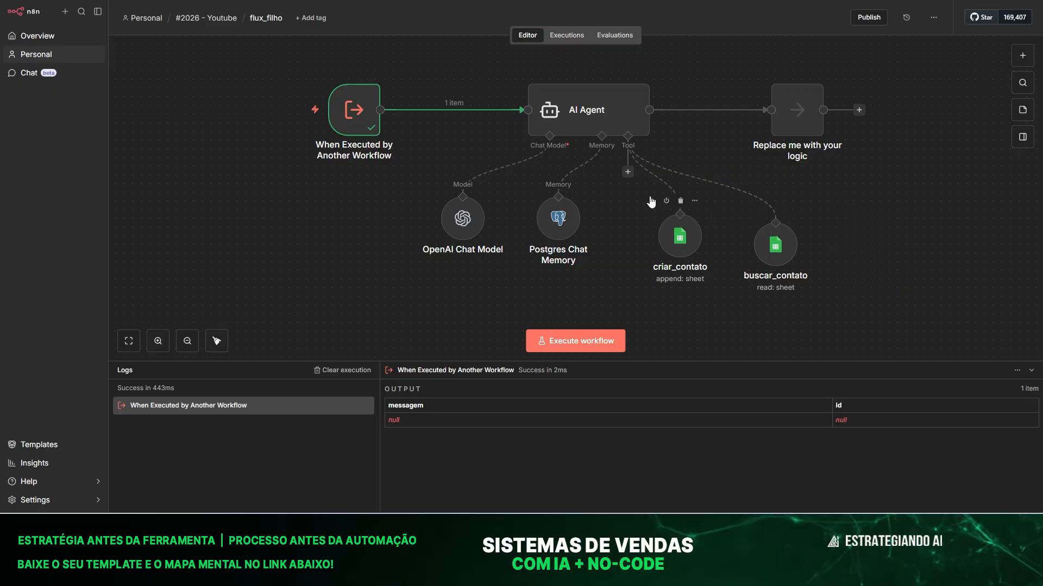
click(627, 172)
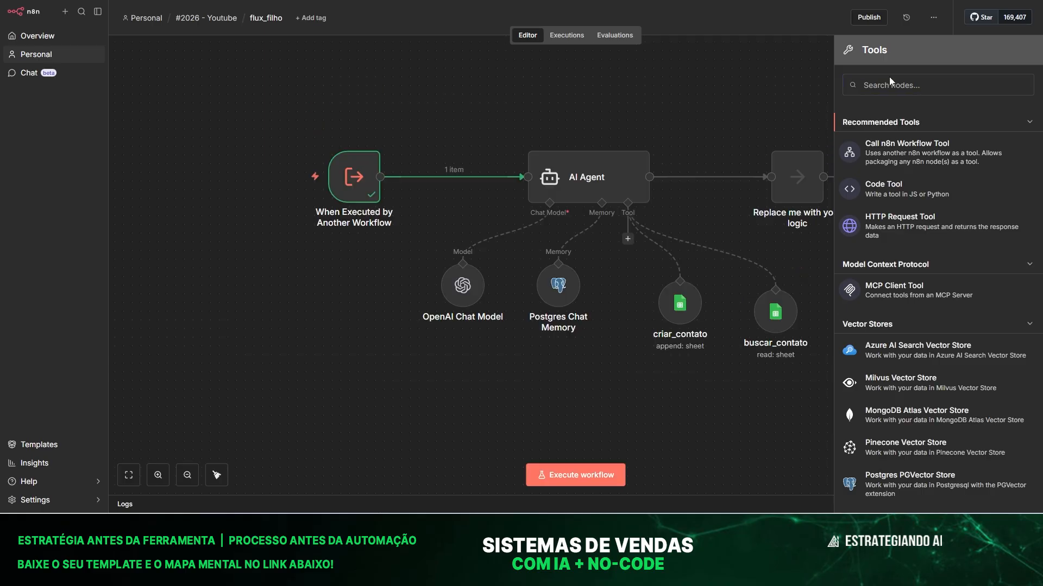
click(890, 83)
text(google)
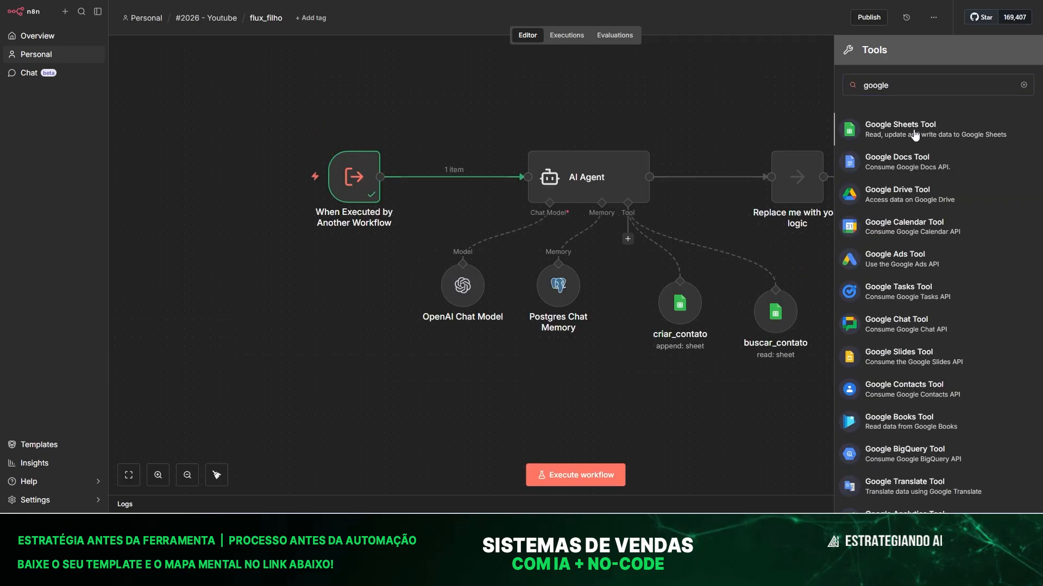
key(Return)
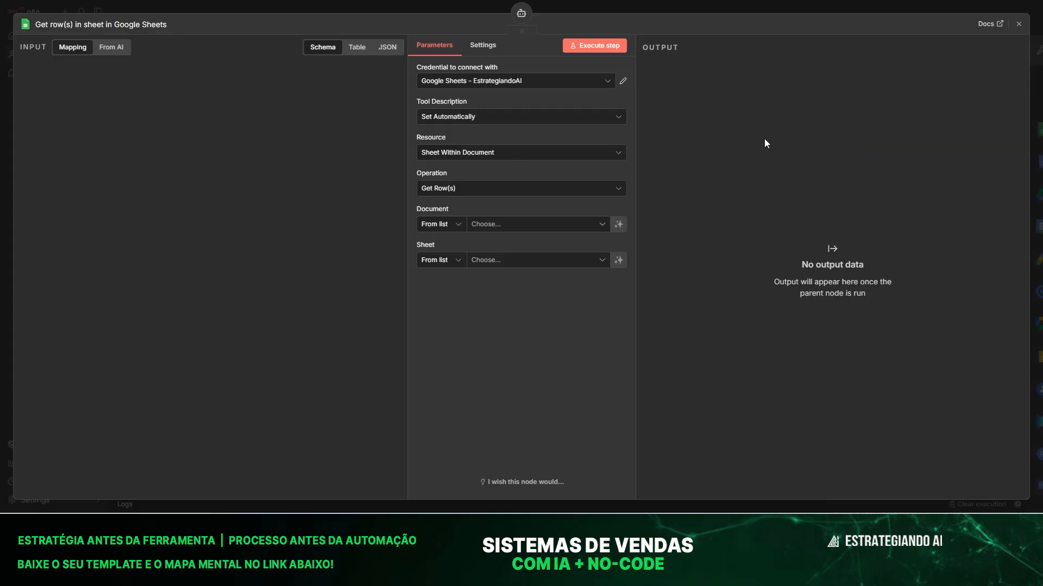
Set the Google Sheets tool to update a row in the contatos spreadsheet's Contatos sheet.
click(460, 185)
scroll(462, 256, down, 2)
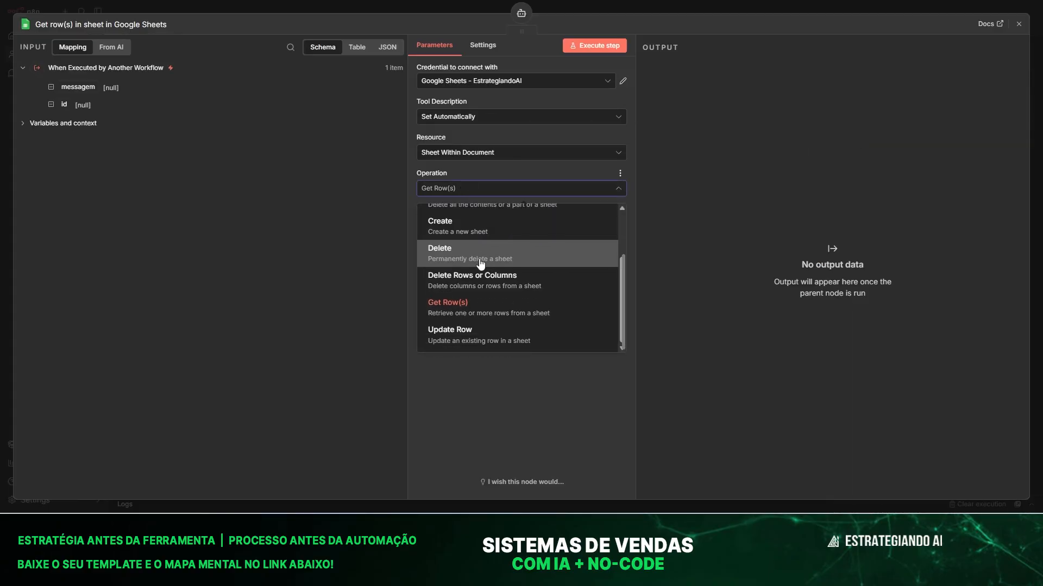
click(461, 332)
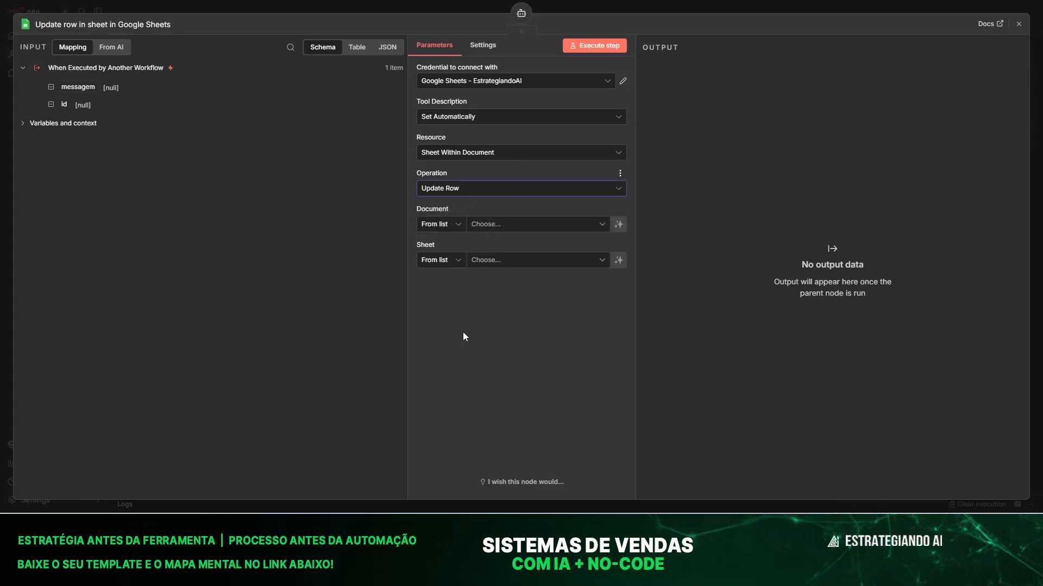
click(491, 229)
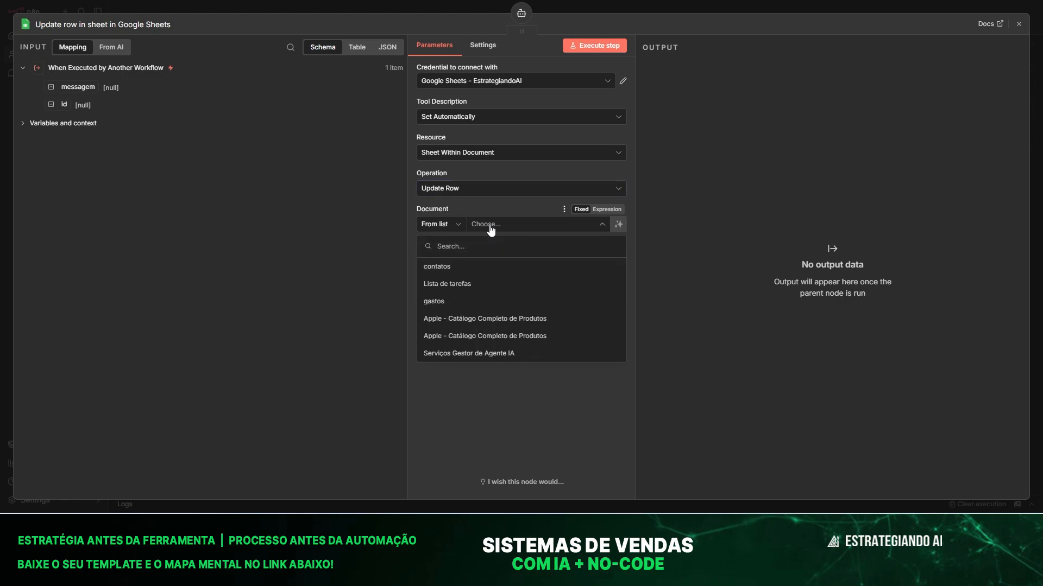
click(461, 268)
click(483, 259)
click(455, 283)
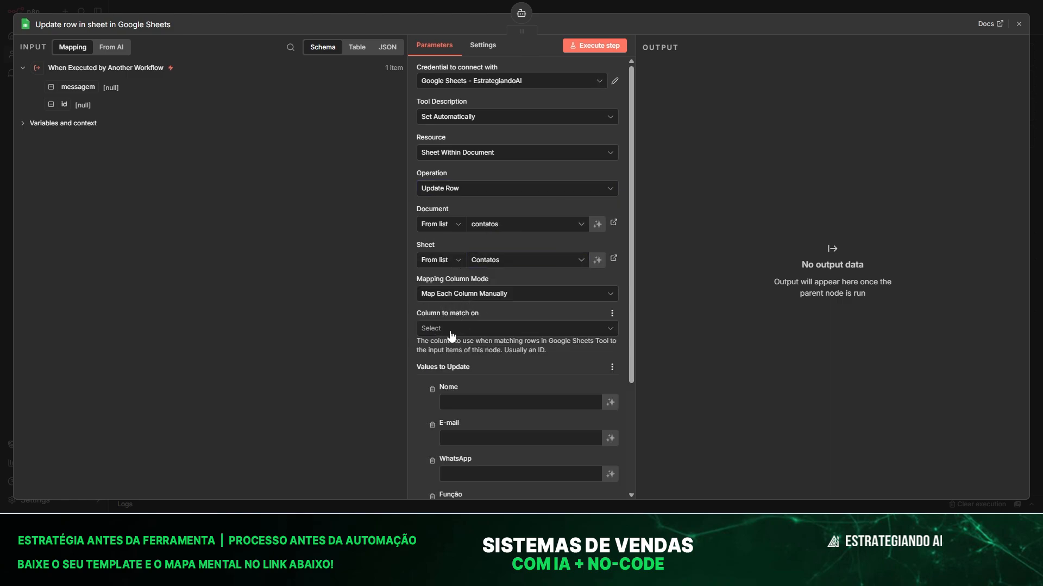
Match rows on Nome and let the model fill Nome, E-mail, WhatsApp and Função.
click(450, 329)
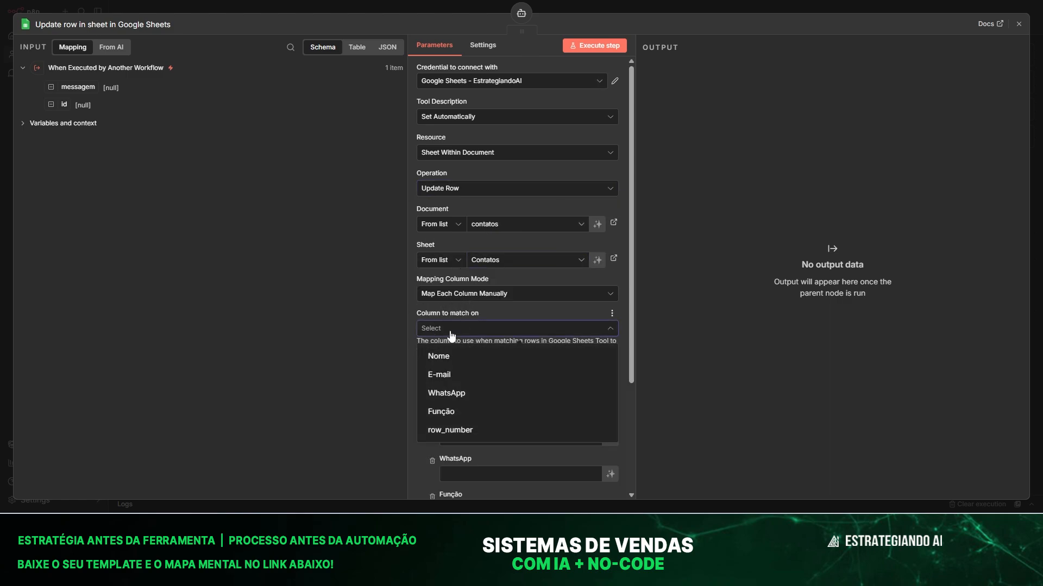
click(446, 360)
scroll(584, 259, down, 3)
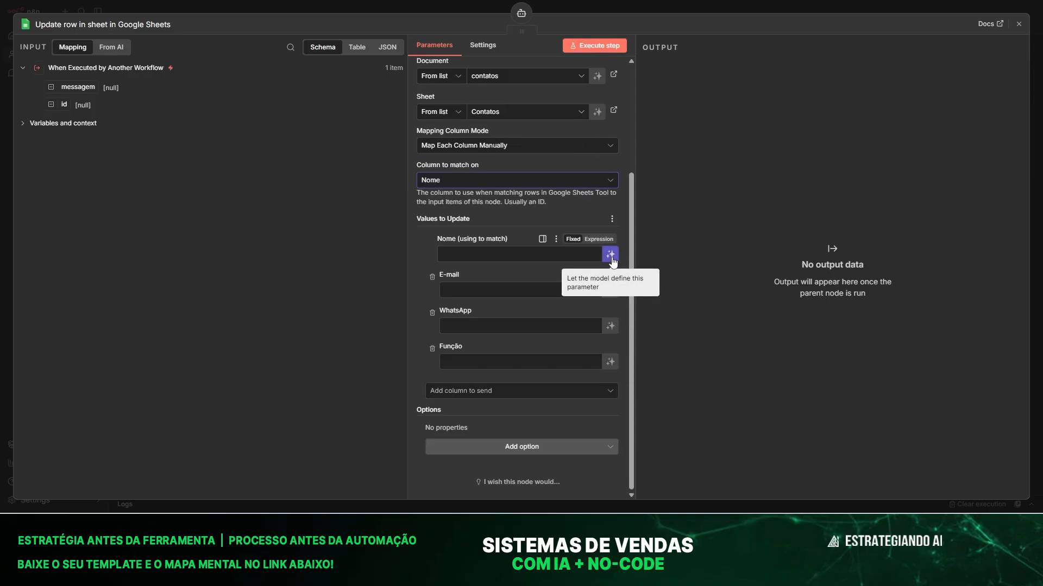
click(611, 259)
click(610, 304)
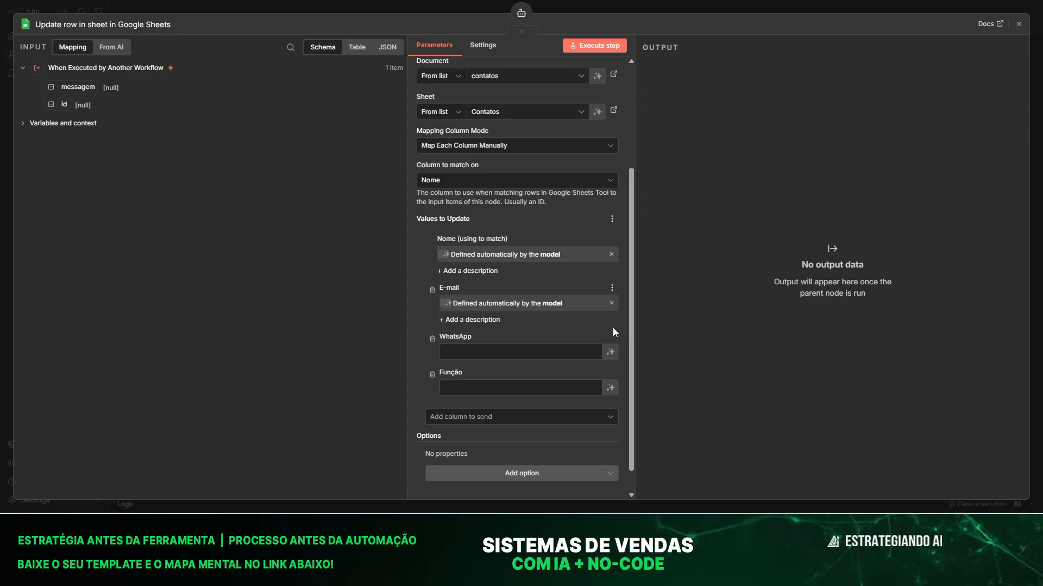
click(610, 352)
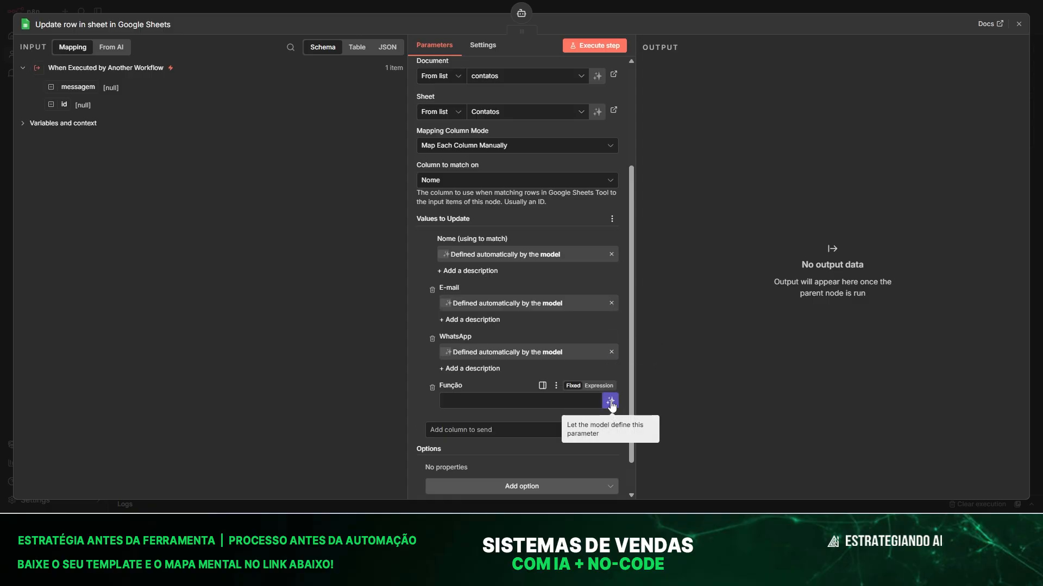
click(611, 401)
click(612, 402)
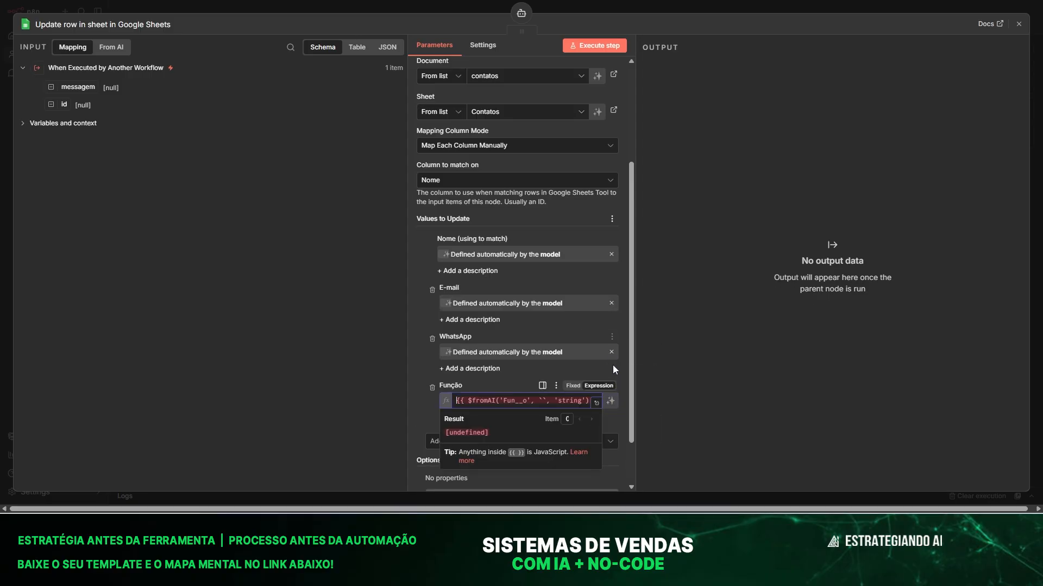
click(611, 351)
click(613, 303)
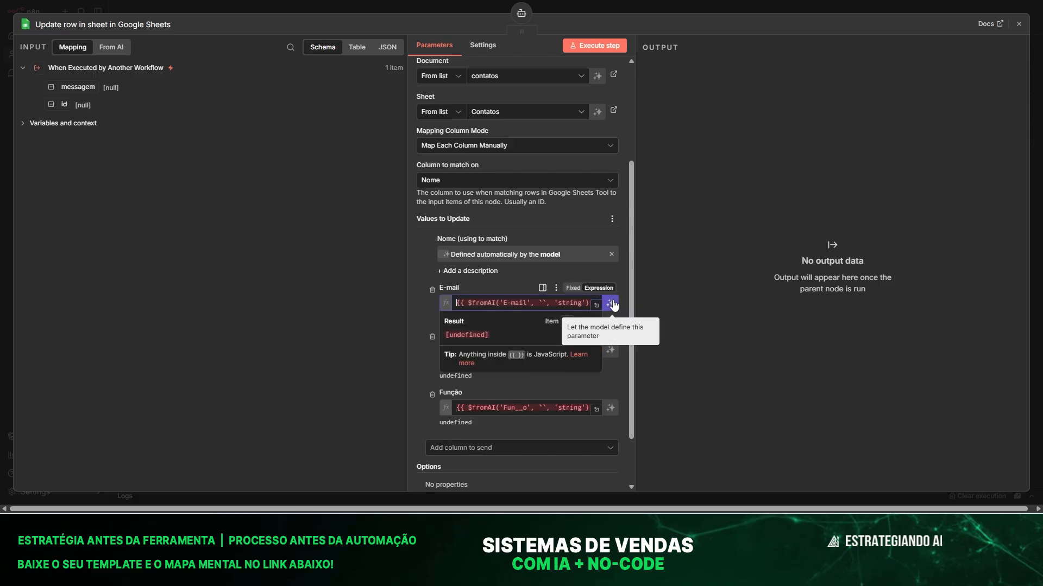
click(612, 257)
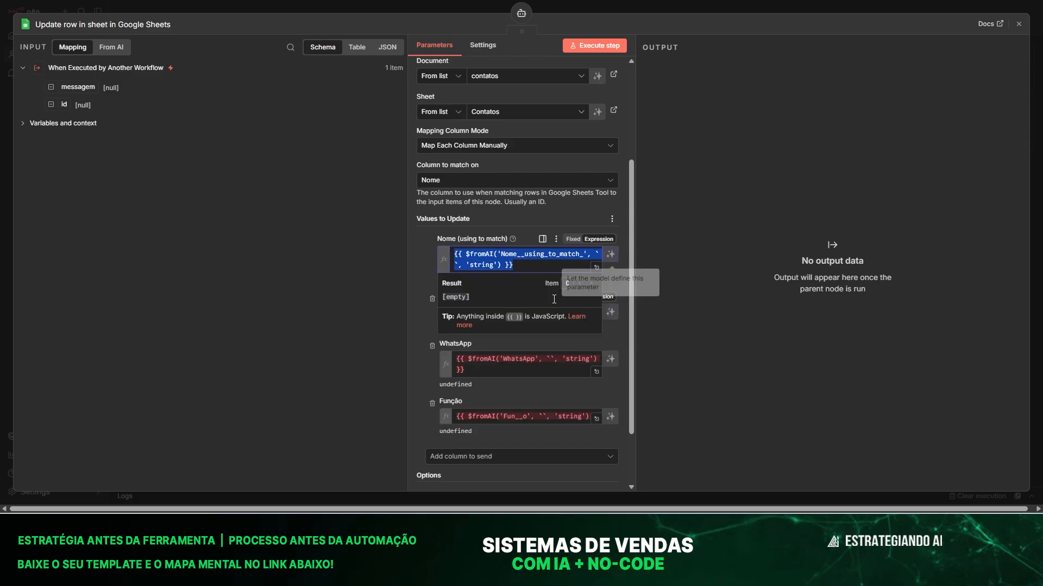
click(413, 260)
scroll(465, 122, up, 3)
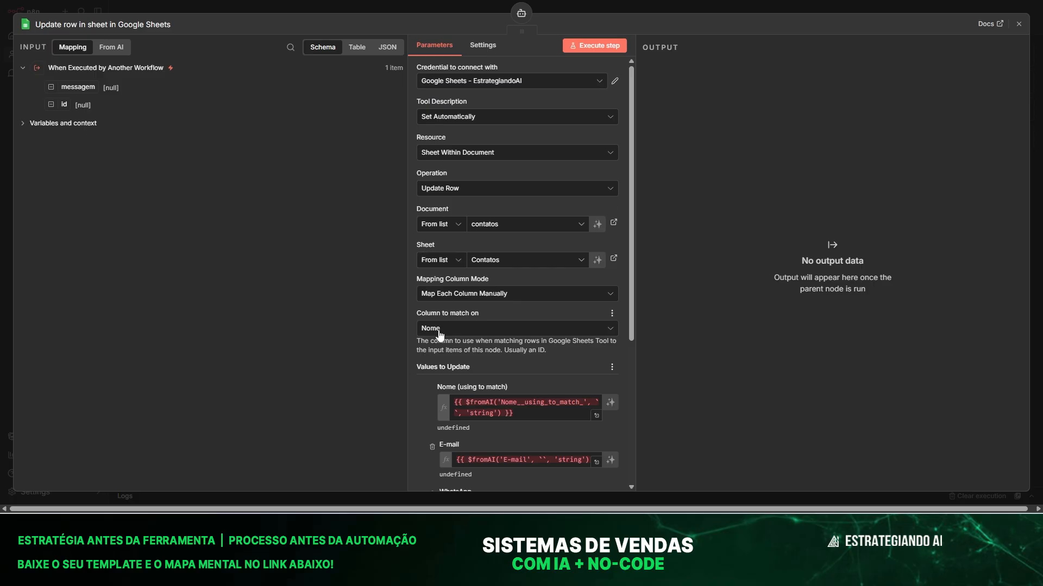
Place the update tool beside buscar_contato and rename it atualizar_contato.
click(356, 5)
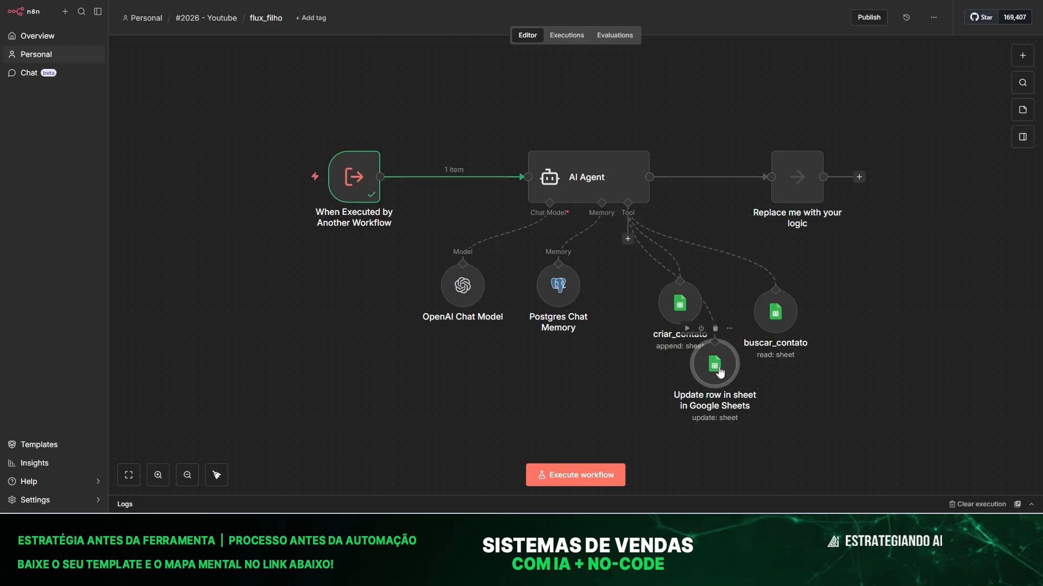
drag(861, 321, 887, 313)
key(F2)
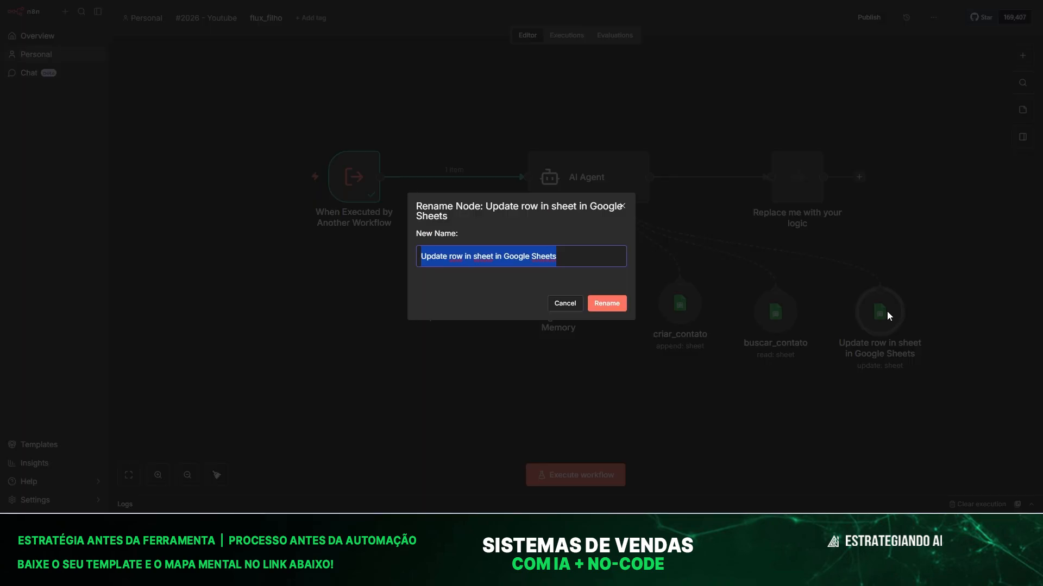
text(atualizar_contato)
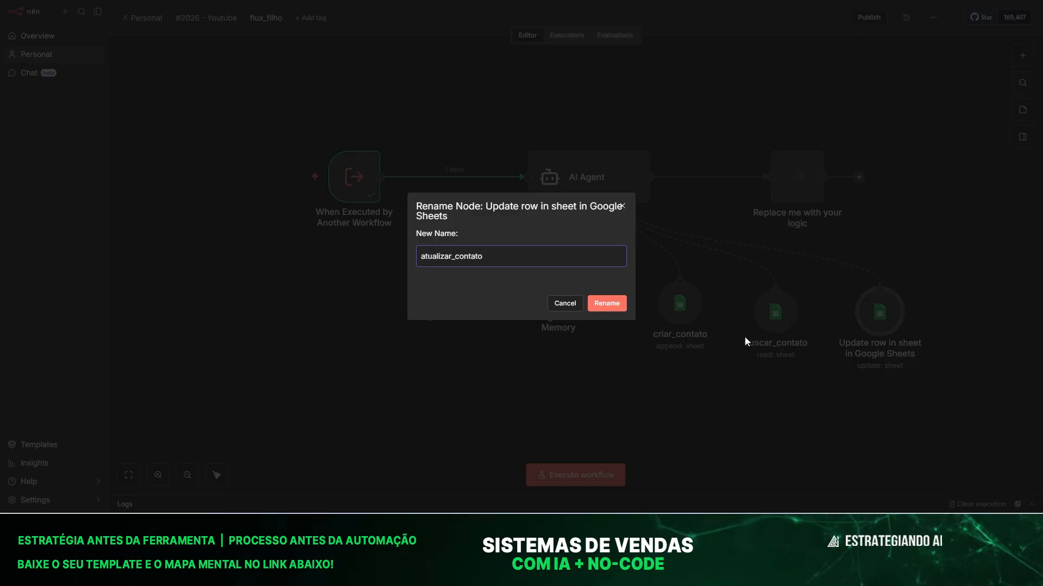
click(621, 303)
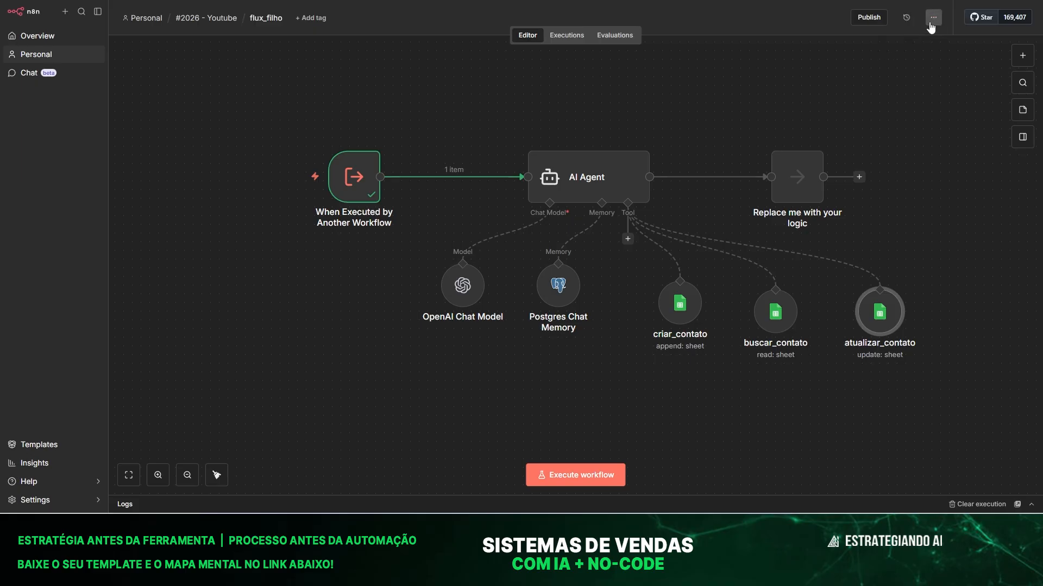
Publish flux_filho, dismiss the confirmation and checklist, and switch to flux_pai.
click(882, 20)
click(636, 319)
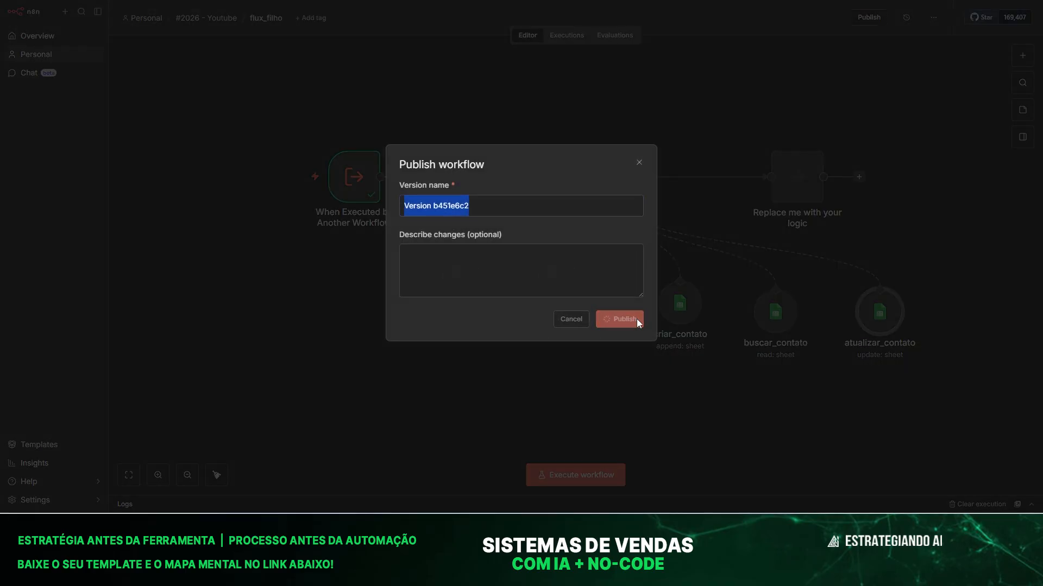
click(619, 285)
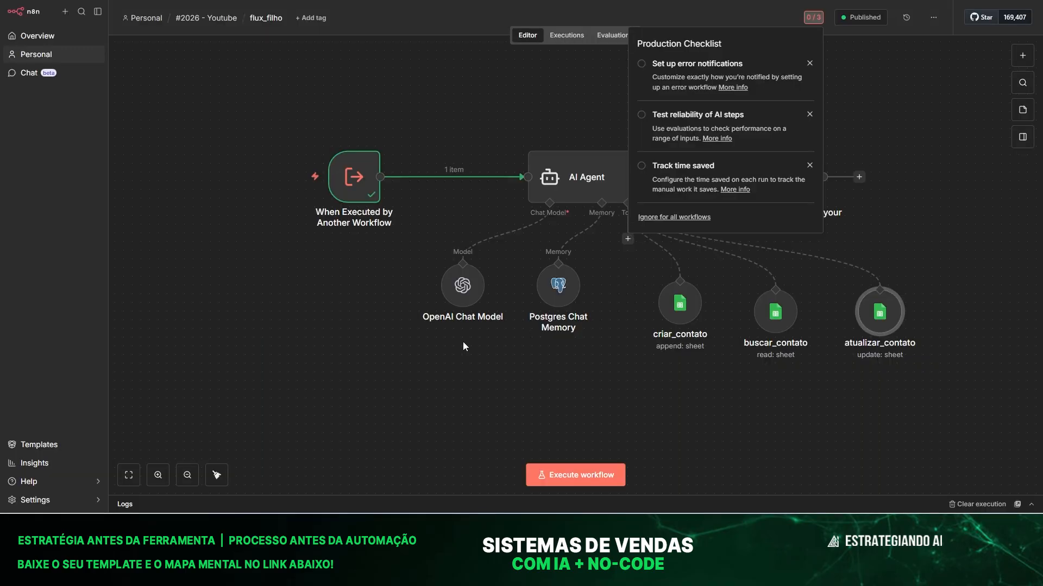
click(214, 308)
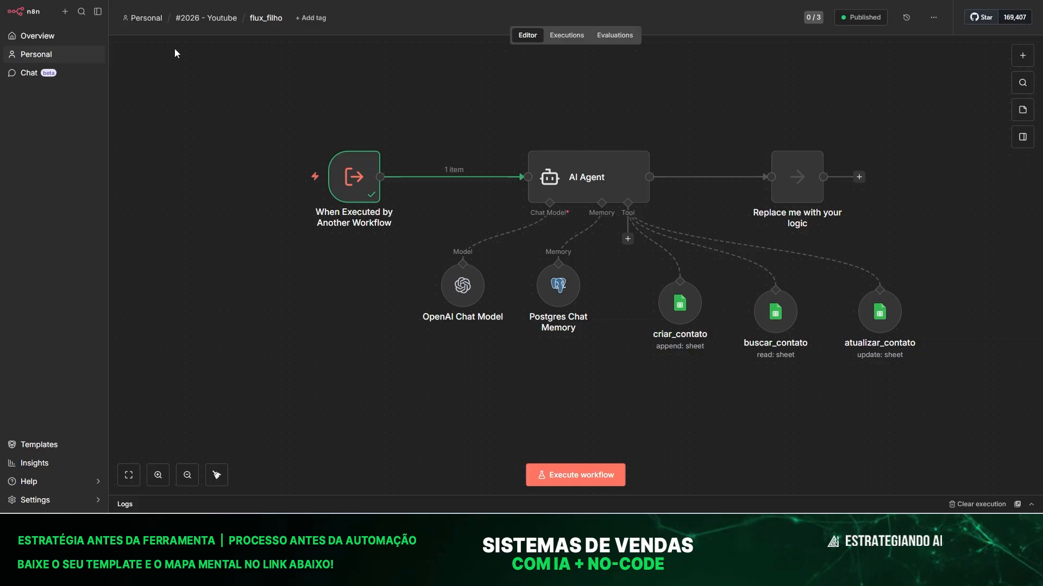
key(ctrl+shift+Tab)
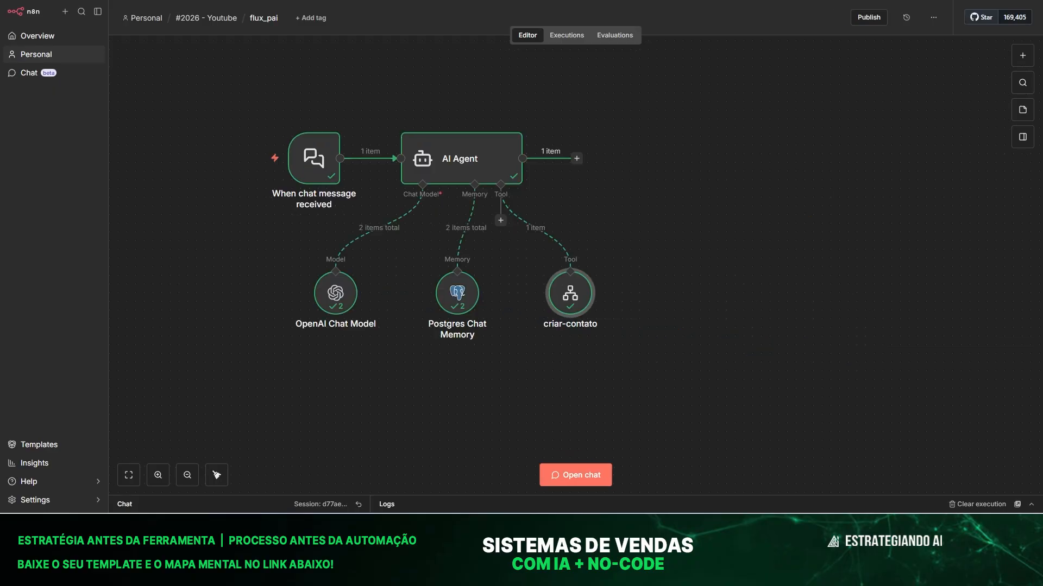
In a fresh chat session, report the contact's wrong e-mail and send the corrected address.
click(562, 477)
click(358, 371)
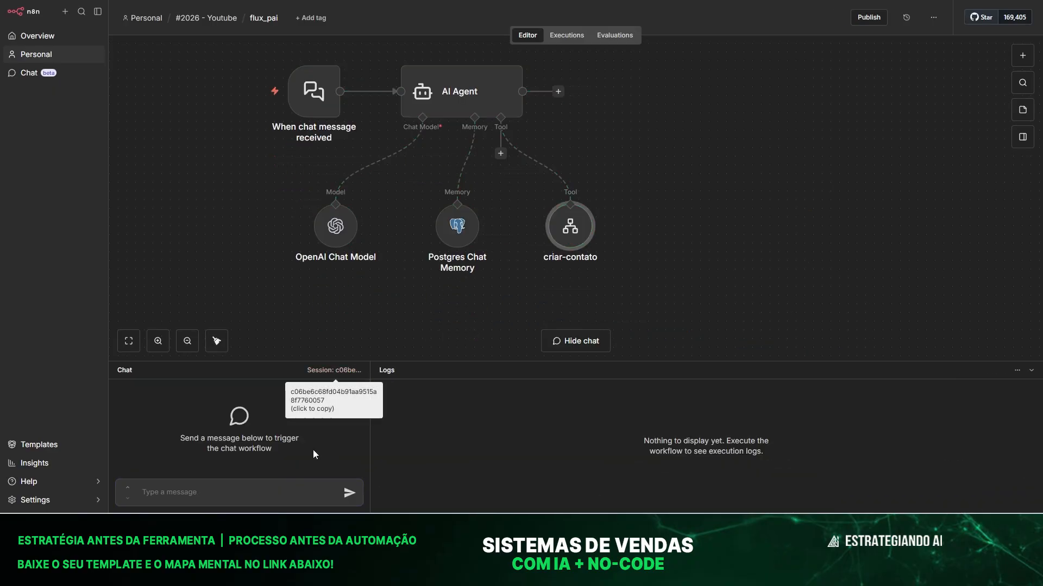
click(230, 497)
text(qu)
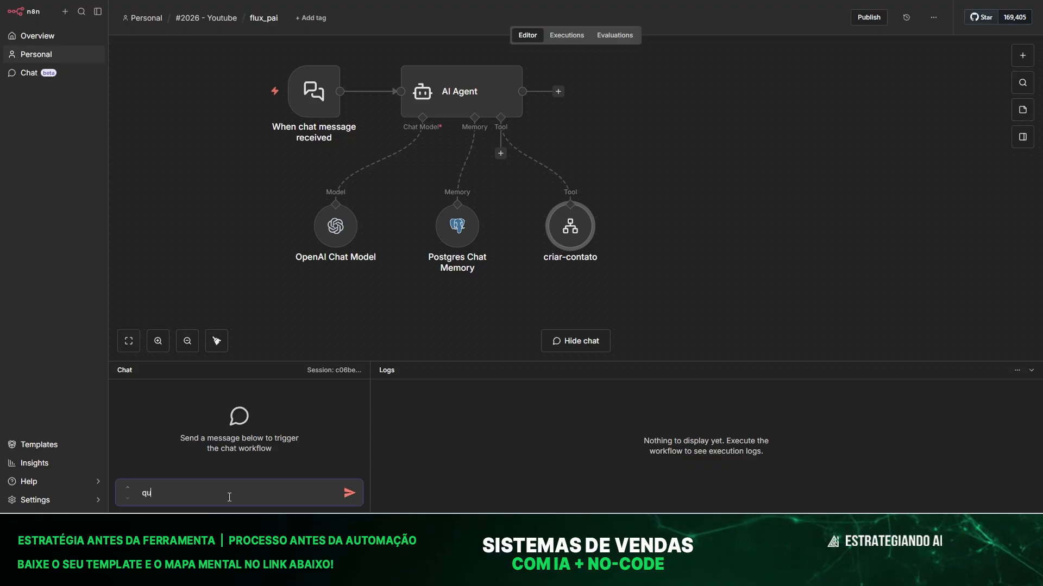
text(eria atualizar um)
text(ntato chamdo)
key(BackSpace)
key(BackSpace)
text(ado amanda )
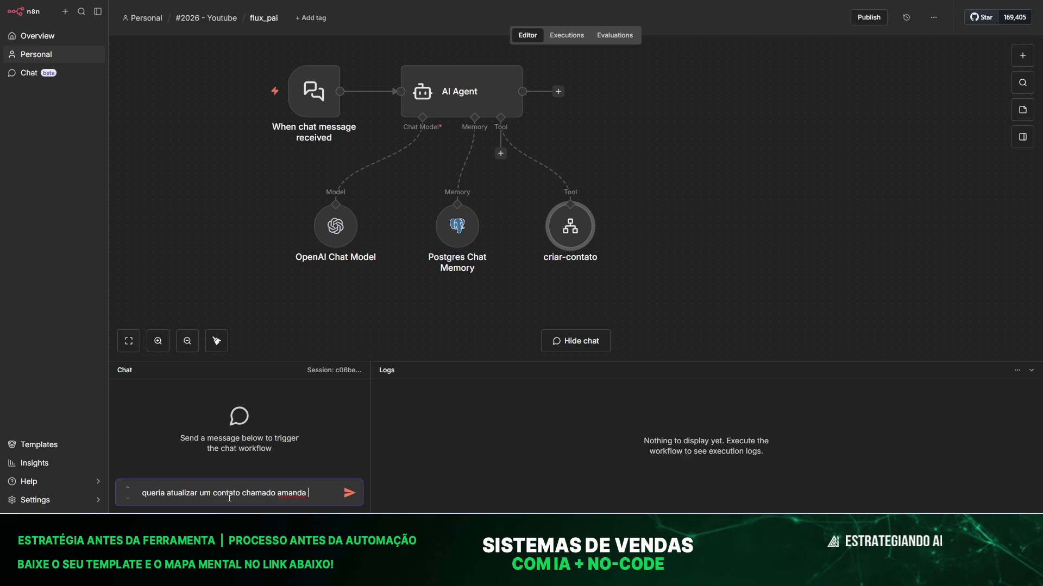
text(o email esta errado)
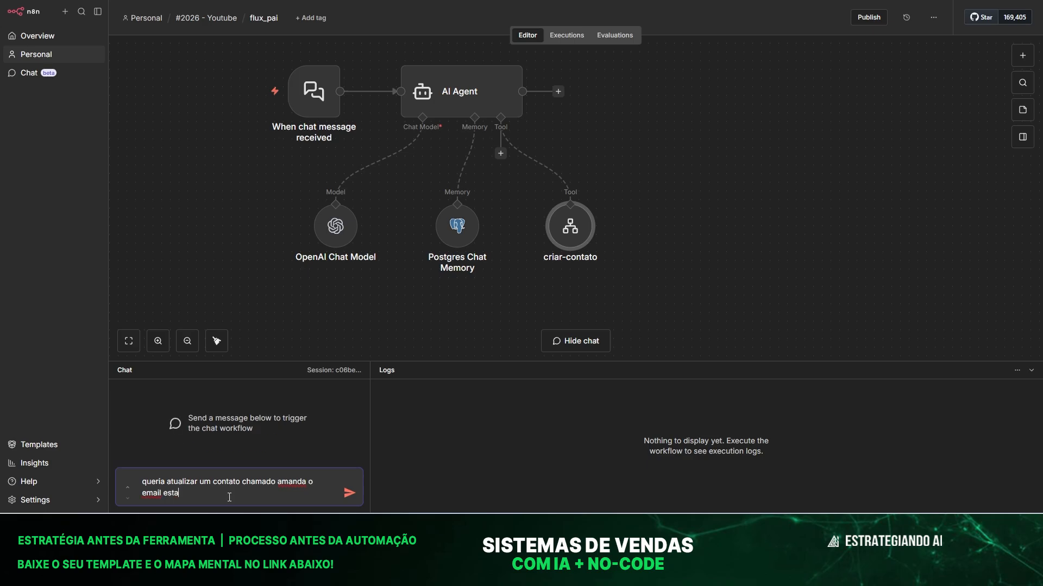
key(Return)
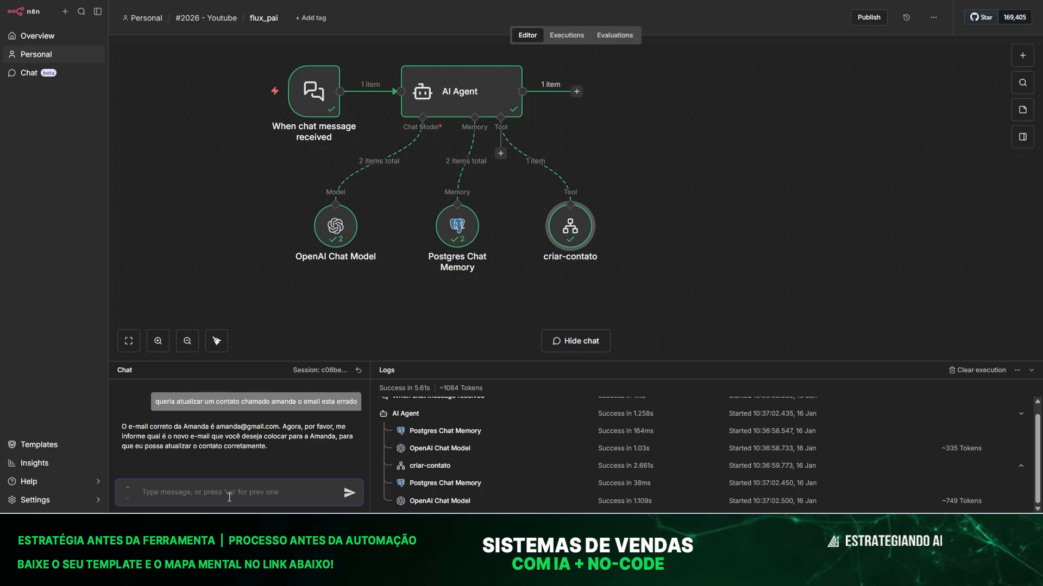
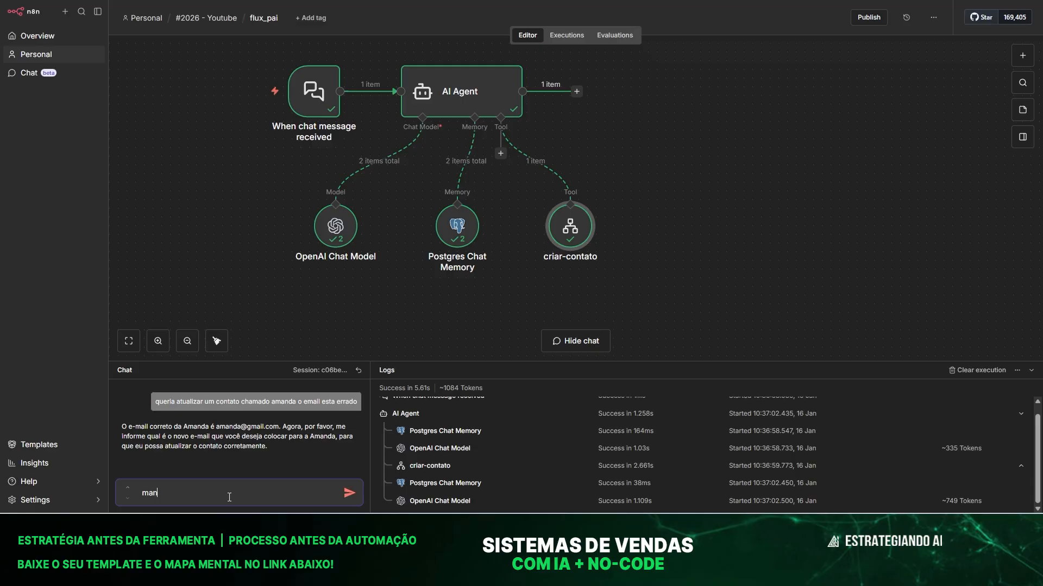
key(Return)
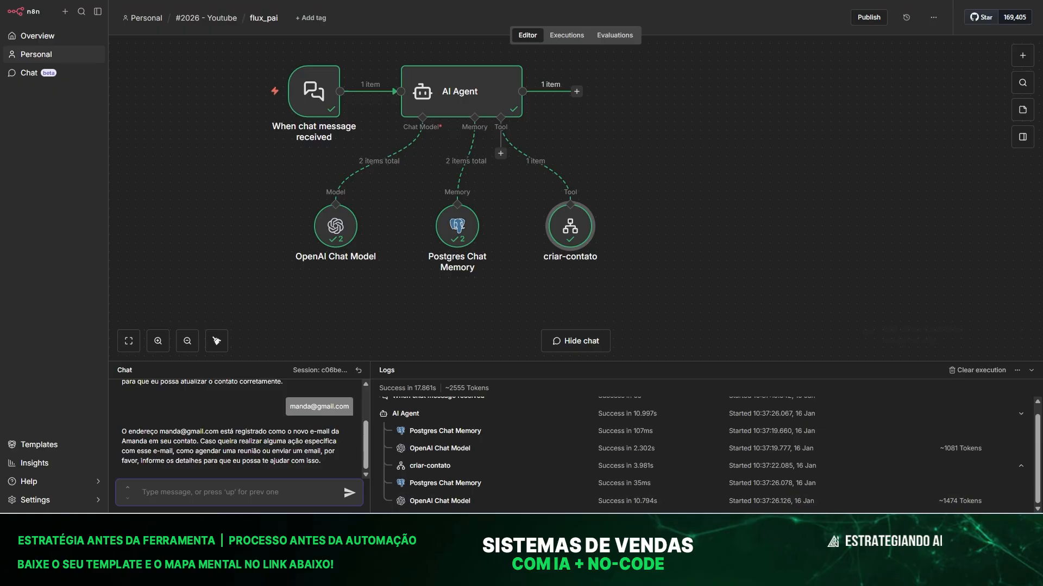
Check the first contact's new e-mail address in cell B2 of the contatos sheet.
mouse_move(825, 527)
click(824, 475)
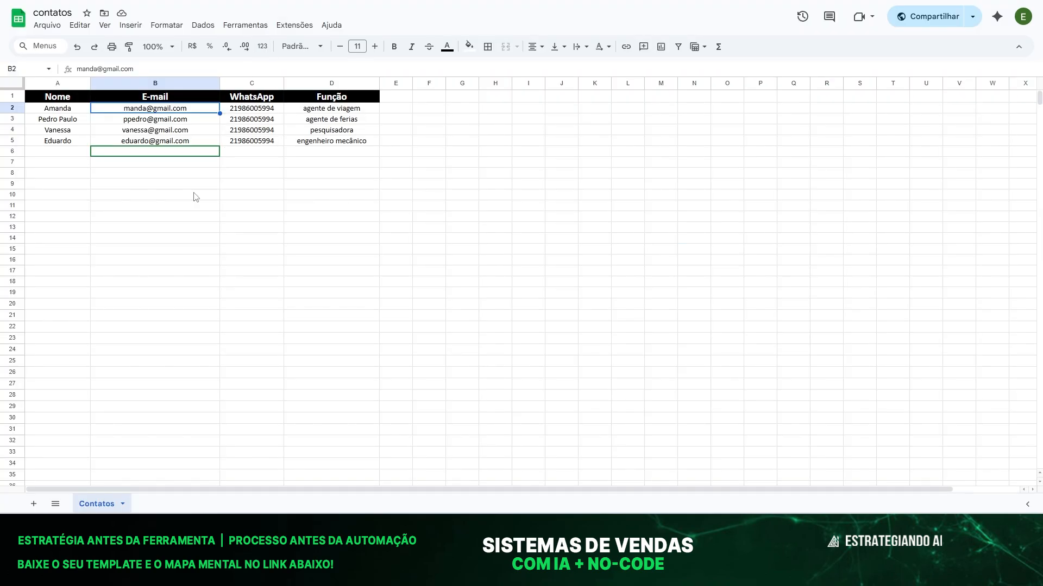
drag(151, 183, 147, 191)
click(128, 105)
key(Left)
key(Right)
key(Right)
key(Left)
click(183, 187)
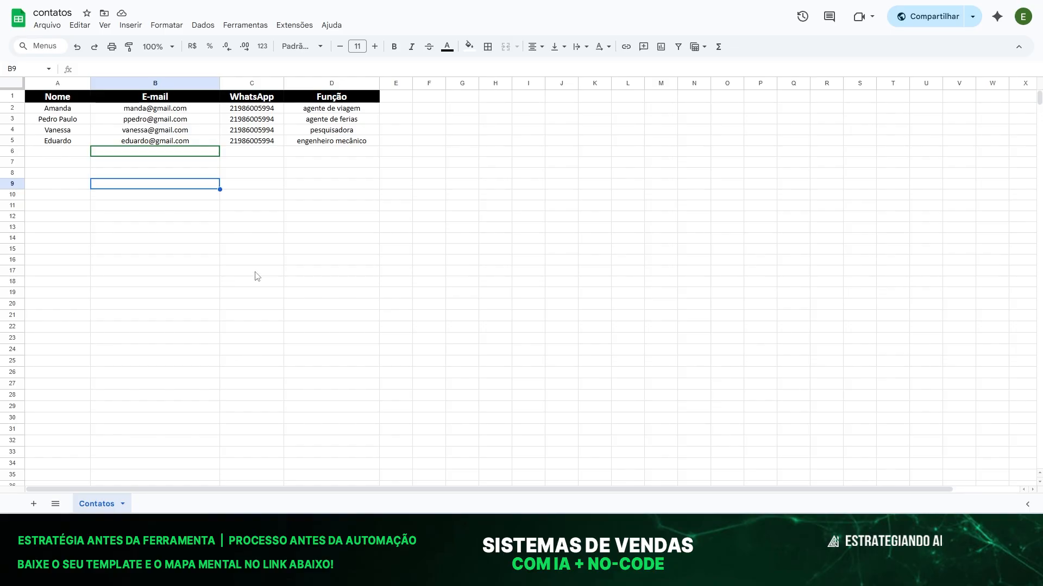
click(175, 149)
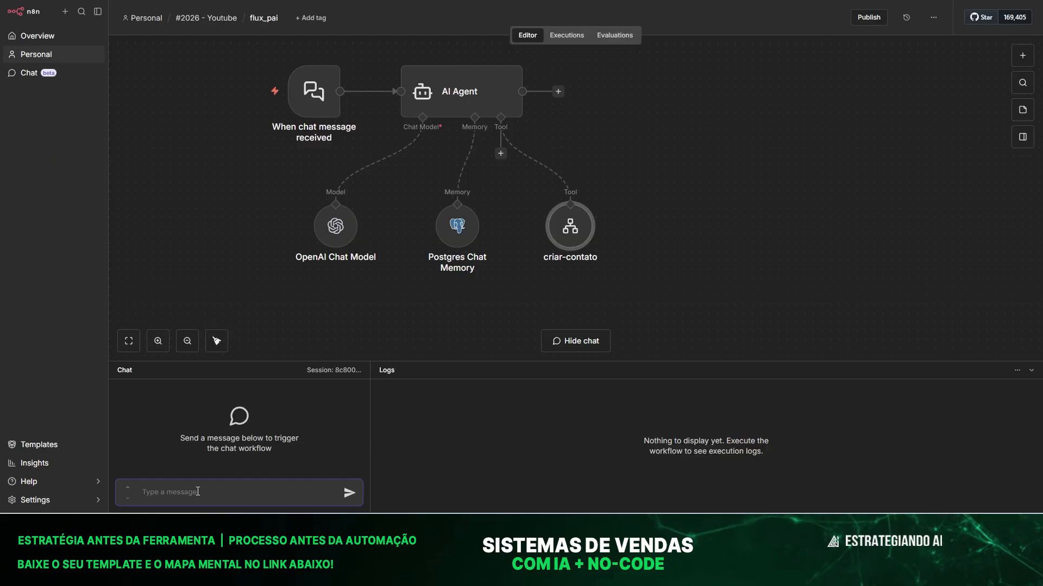
Ask the flux_pai agent to update a contact's details and whether that contact exists.
text(oi queria atualizar o co)
text(ntato com)
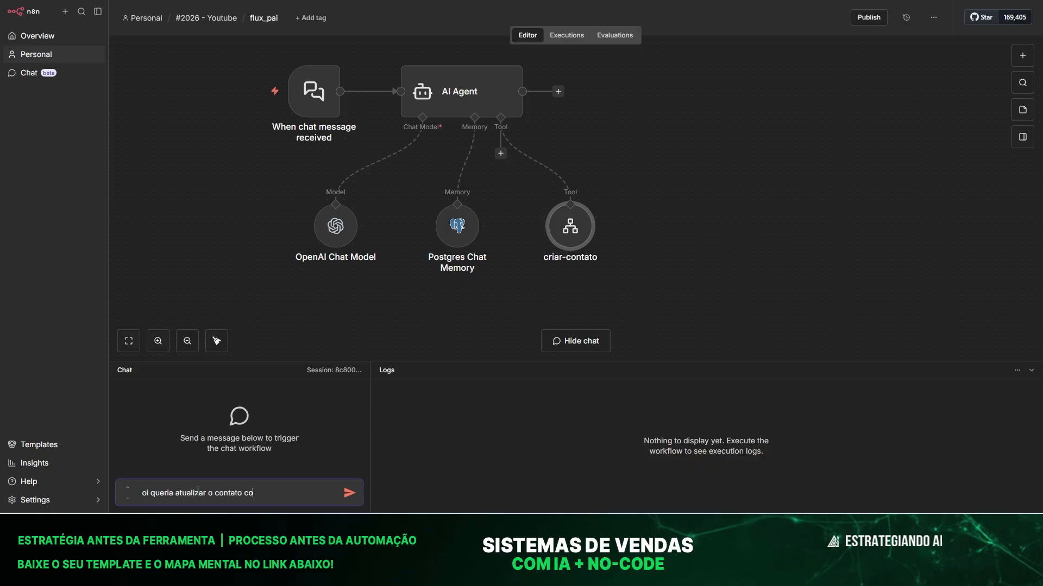
key(BackSpace)
key(BackSpace)
key(BackSpace)
text(do eduardo coloca aqui as informaçõ)
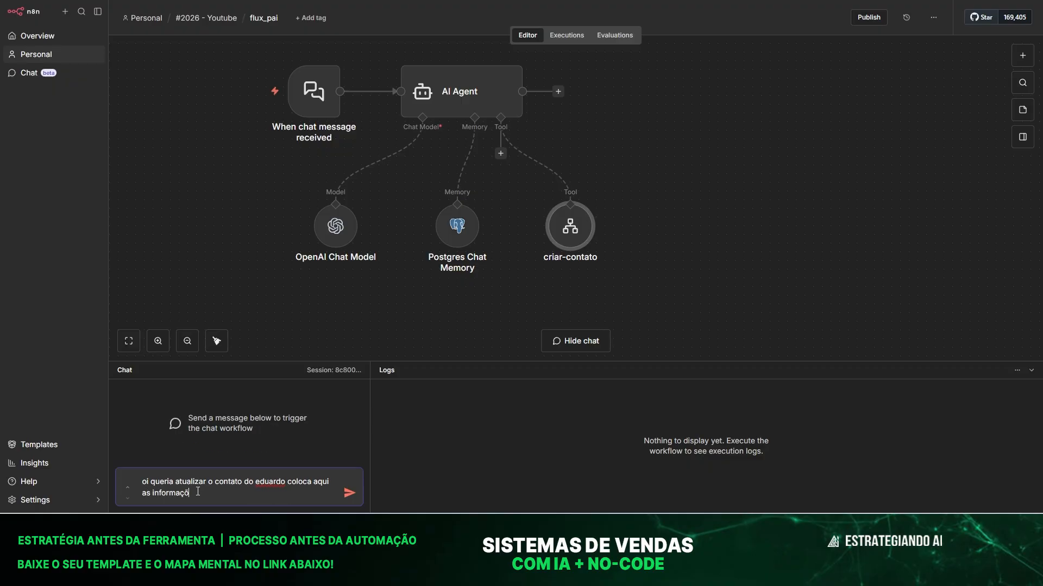
text(es dele)
key(Return)
text(existe a)
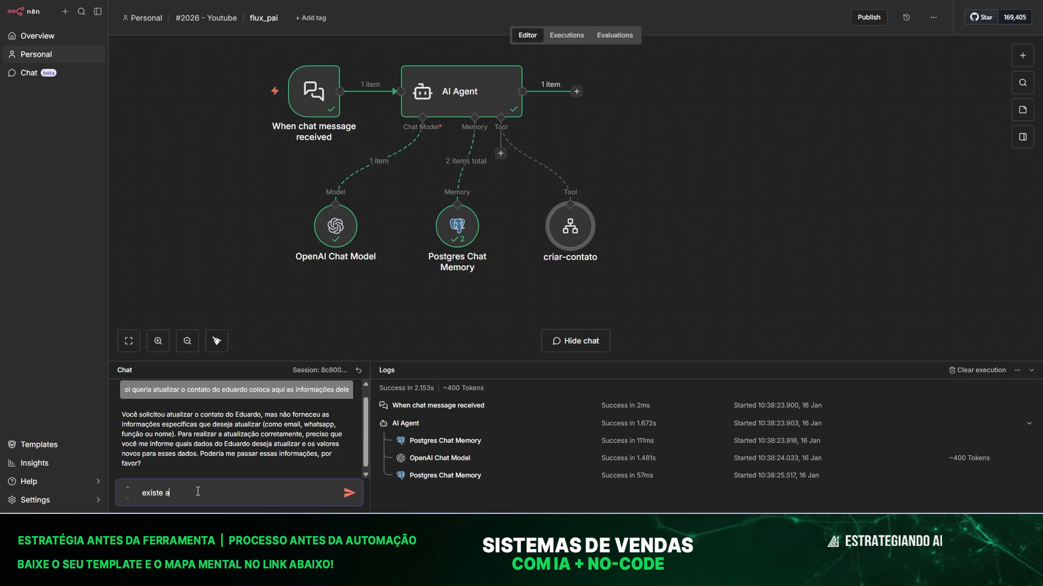
text(lgum contato eduardo)
key(Return)
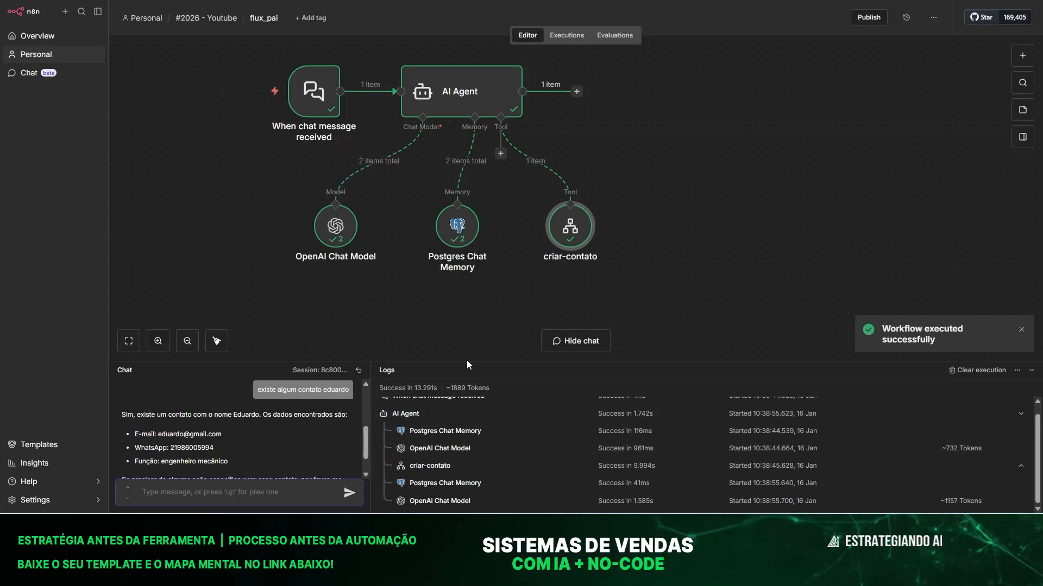
Send the contact's corrected phone number and verify the new number in cell C5.
drag(468, 360, 467, 246)
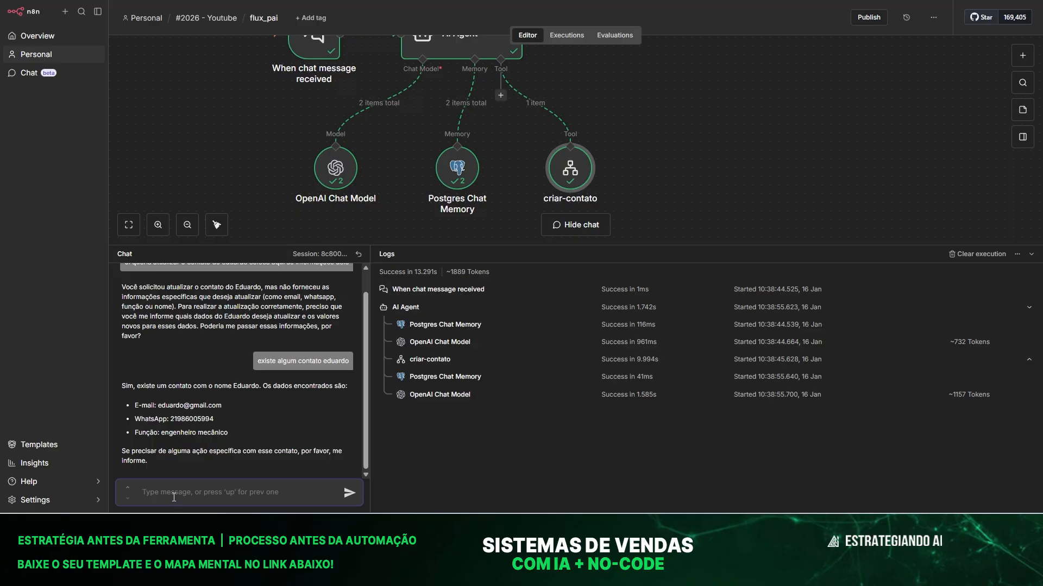
text(o telefone dele esta errado o col)
text(reto é)
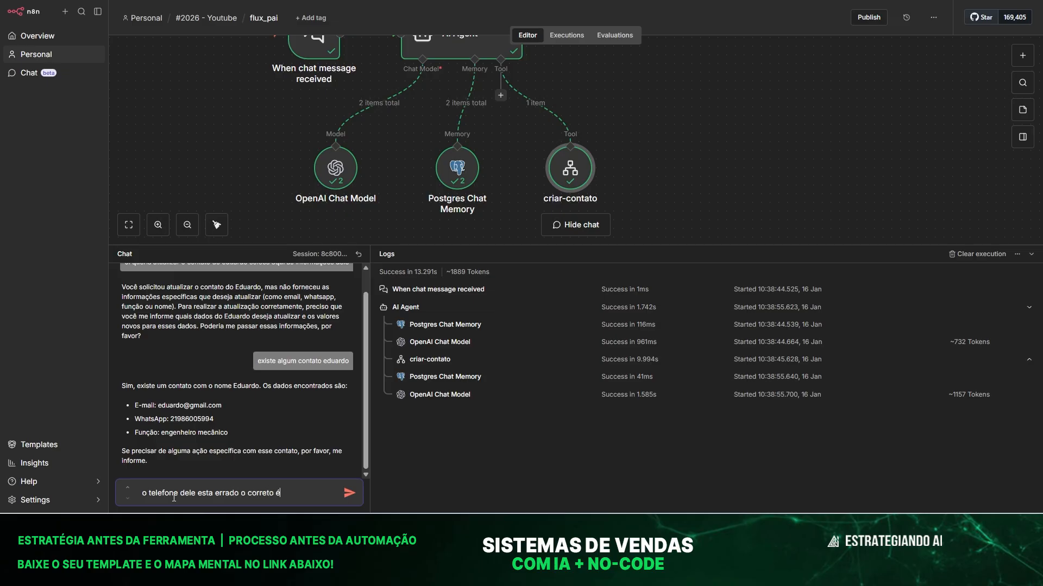
key(Return)
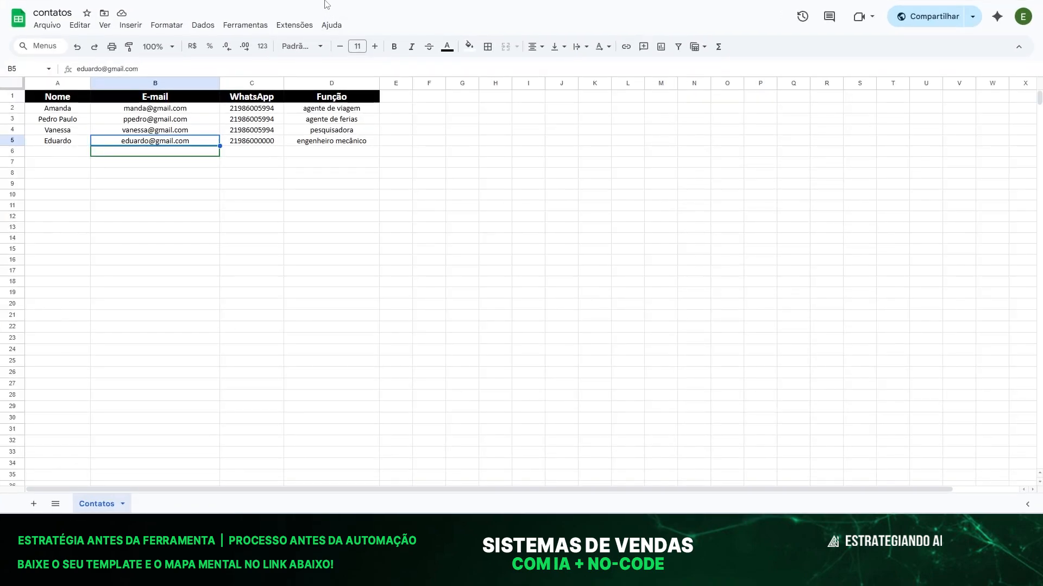
click(229, 194)
click(239, 142)
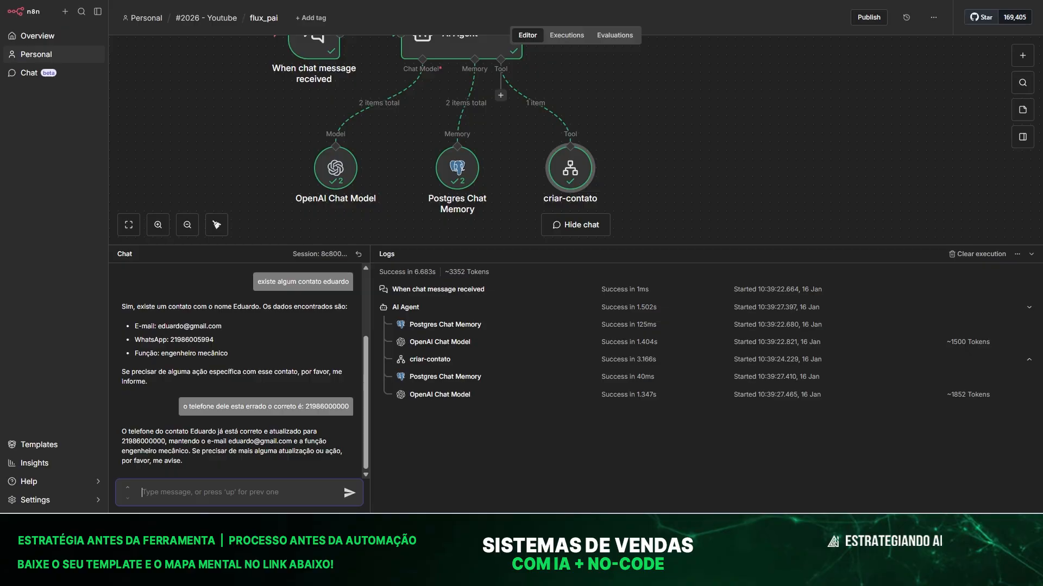
drag(743, 245, 733, 361)
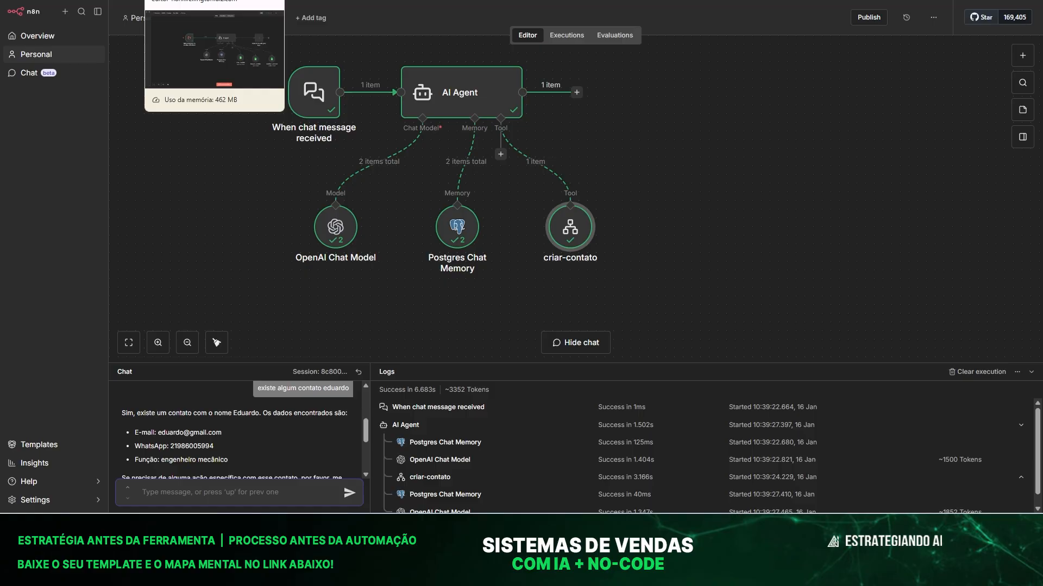
In flux_filho, review the atualizar_contato node's parameters and nudge the node slightly left.
click(190, 1)
mouse_move(886, 247)
mouse_down()
mouse_move(868, 238)
mouse_move(885, 239)
mouse_up()
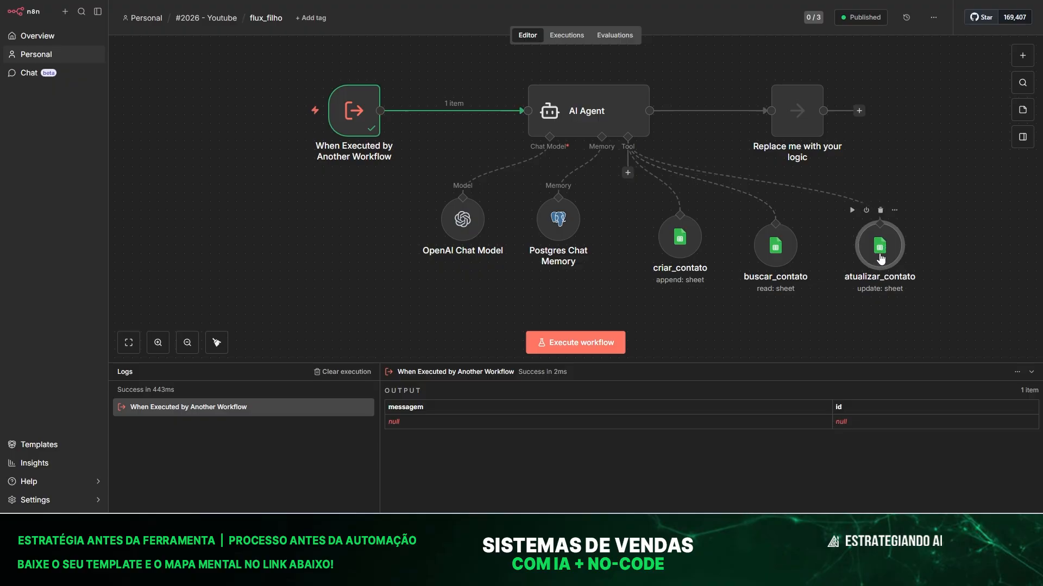
double_click(880, 254)
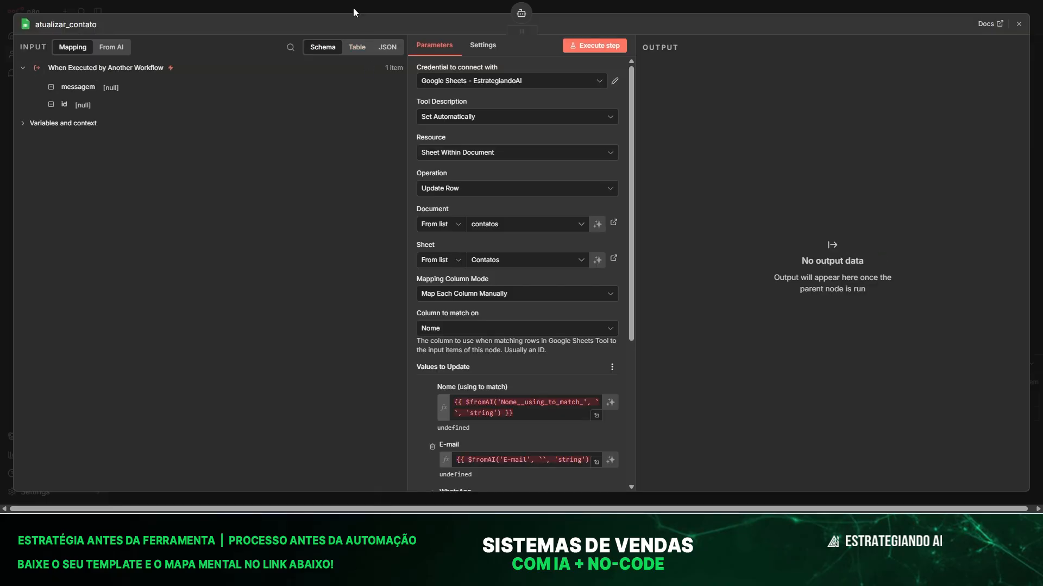
click(353, 7)
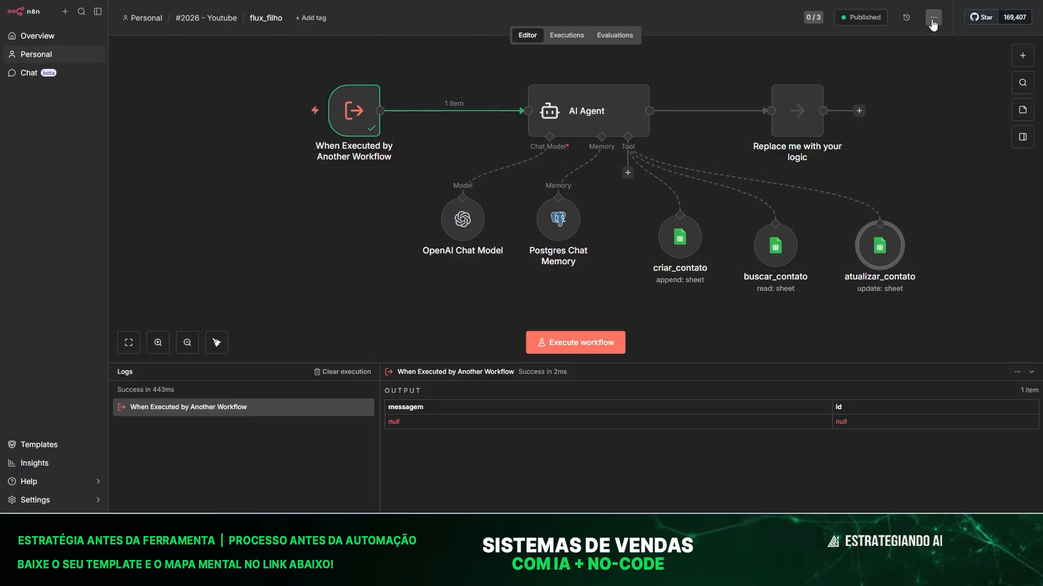
double_click(881, 254)
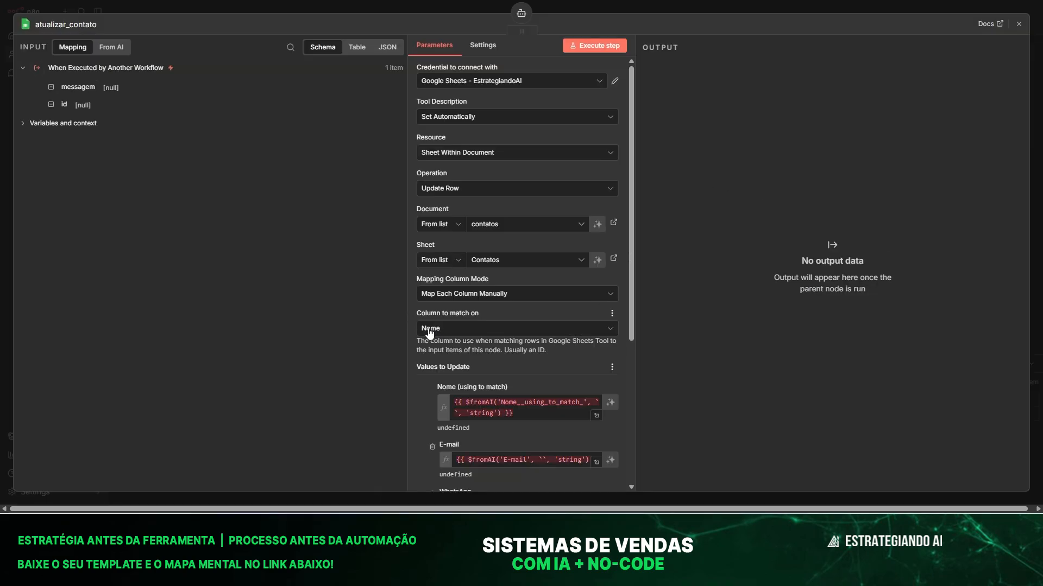
scroll(425, 386, down, 5)
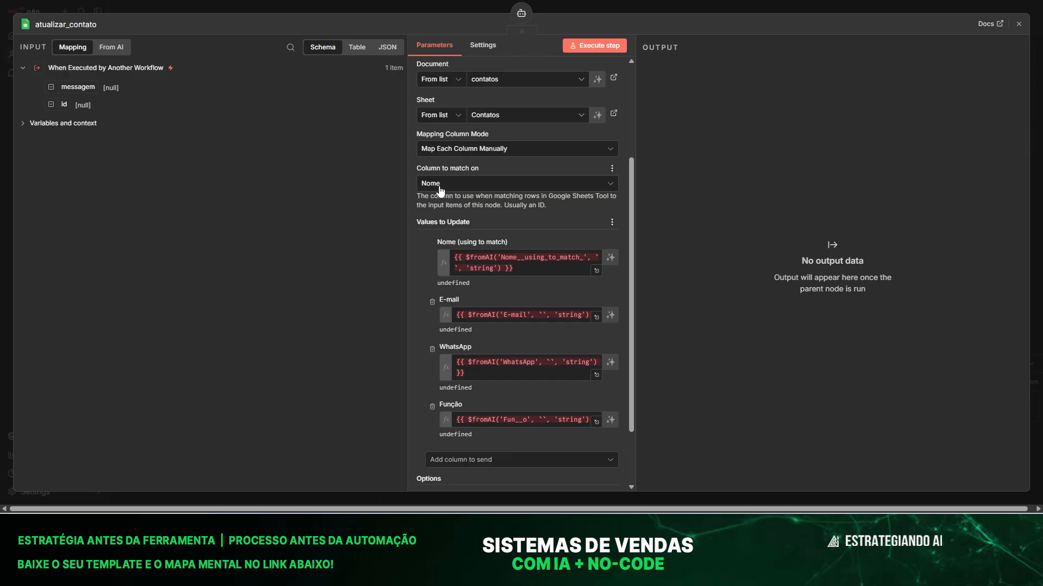
click(363, 3)
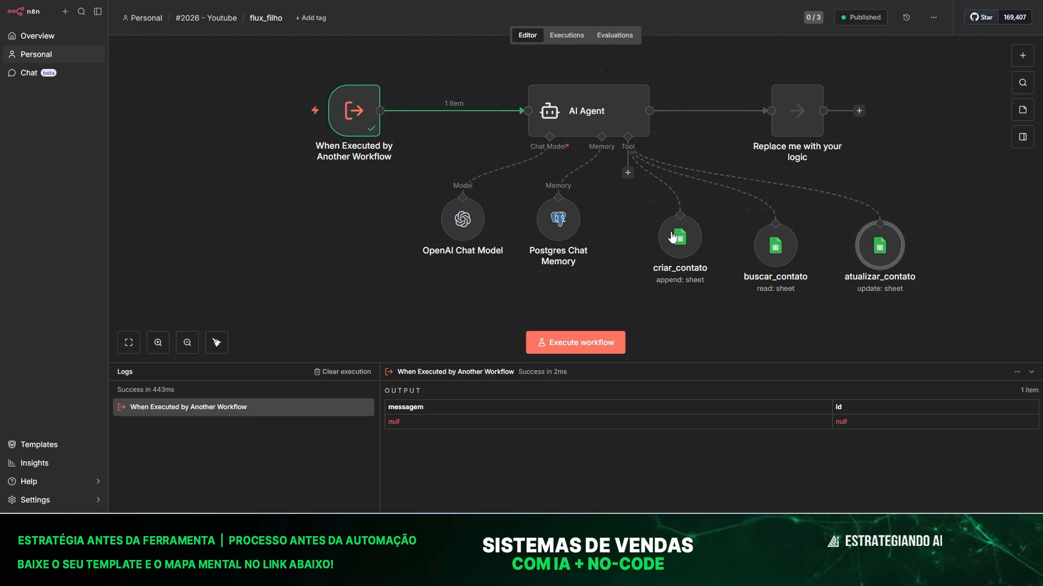
drag(899, 252, 890, 253)
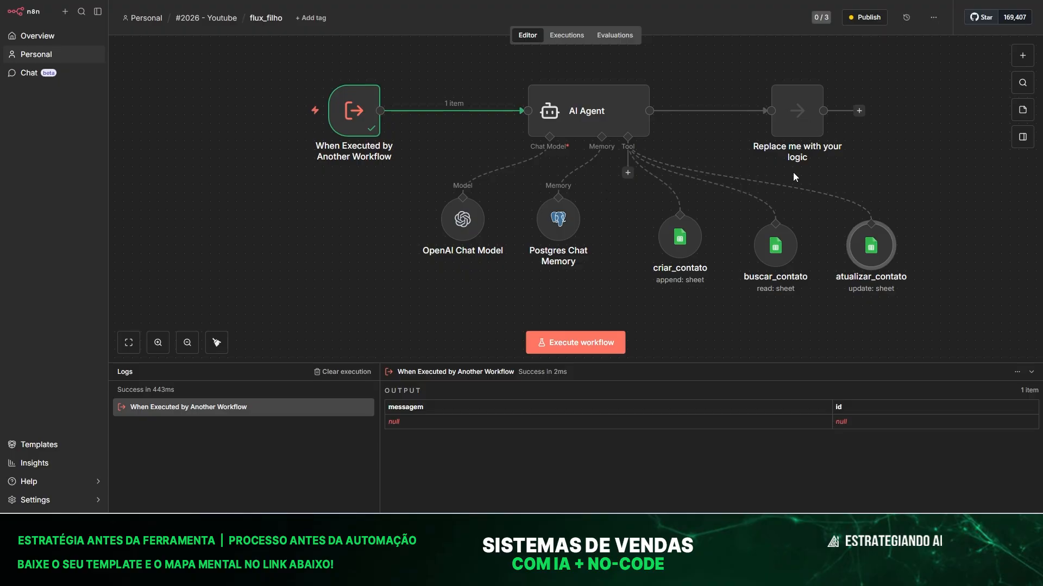
Unpublish flux_filho and add a Google Sheets tool with the Delete Rows or Columns operation.
click(933, 17)
click(926, 173)
click(612, 271)
click(632, 176)
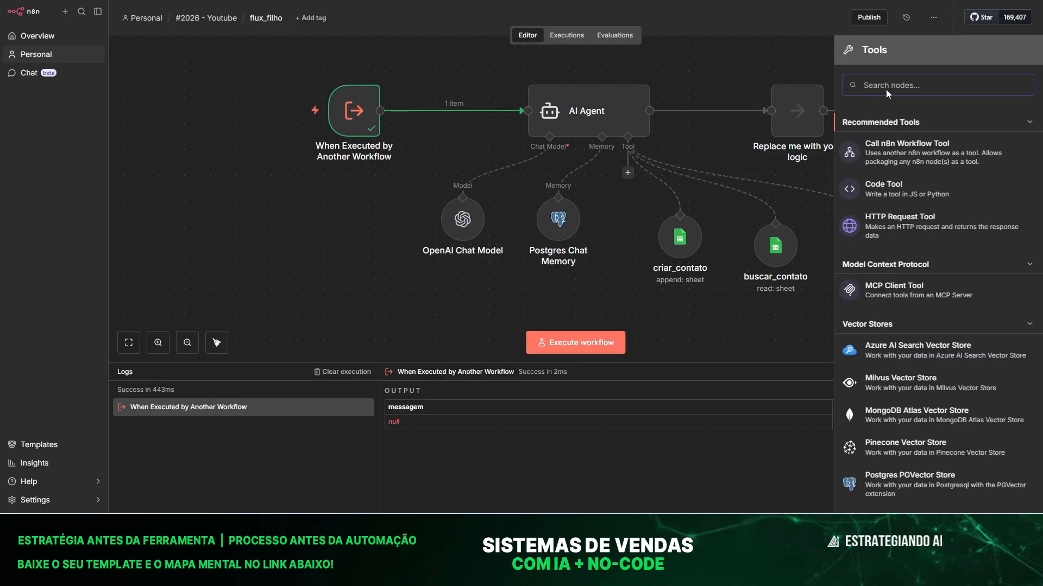
text(goo)
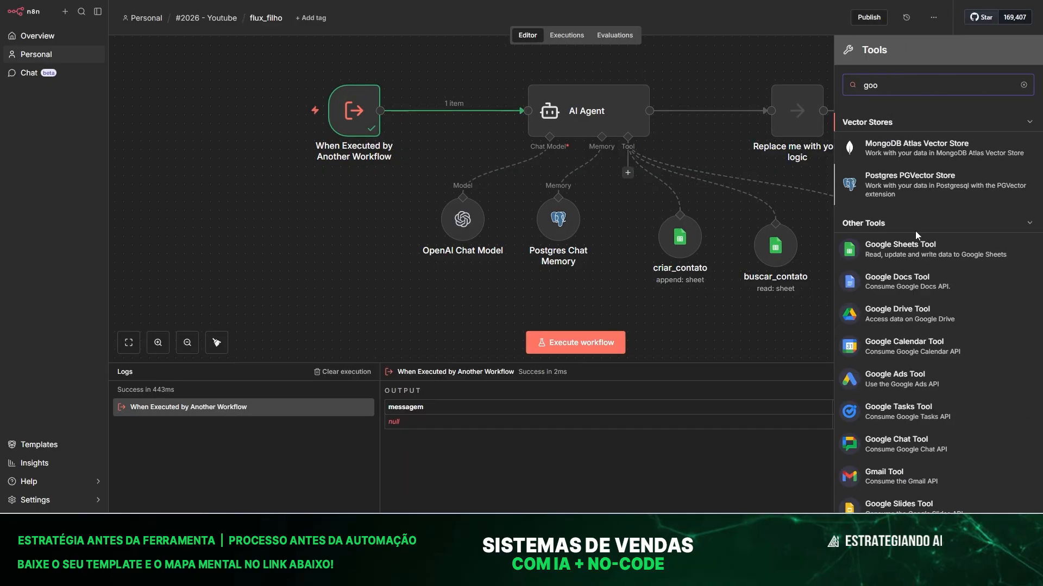
click(919, 251)
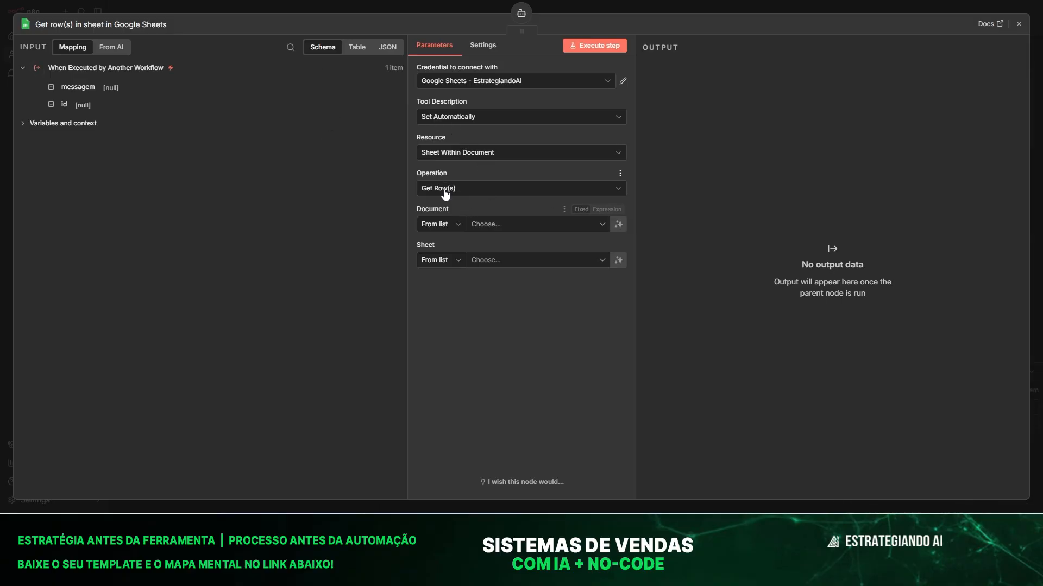
click(483, 189)
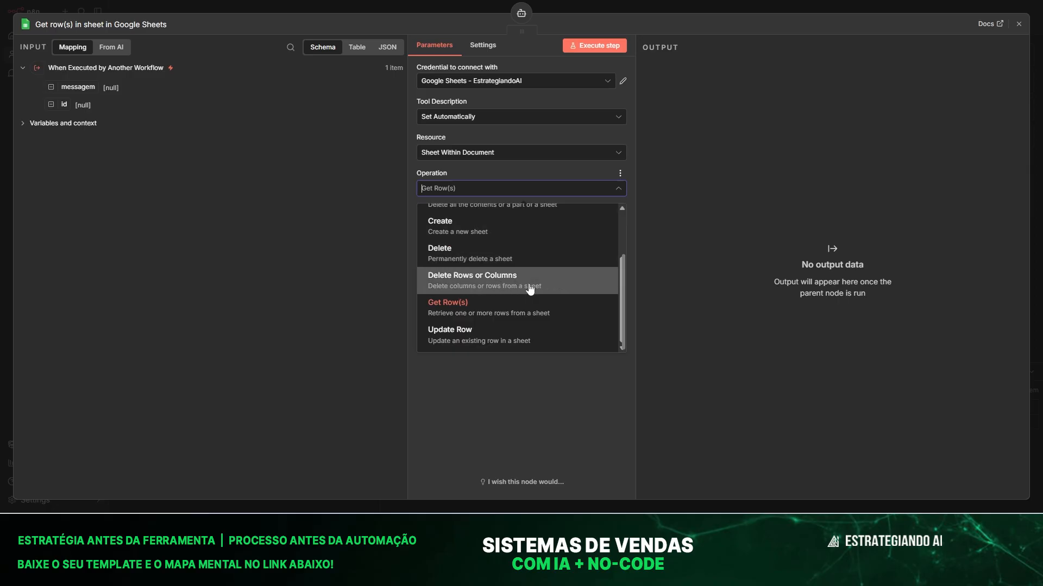
click(487, 279)
click(481, 194)
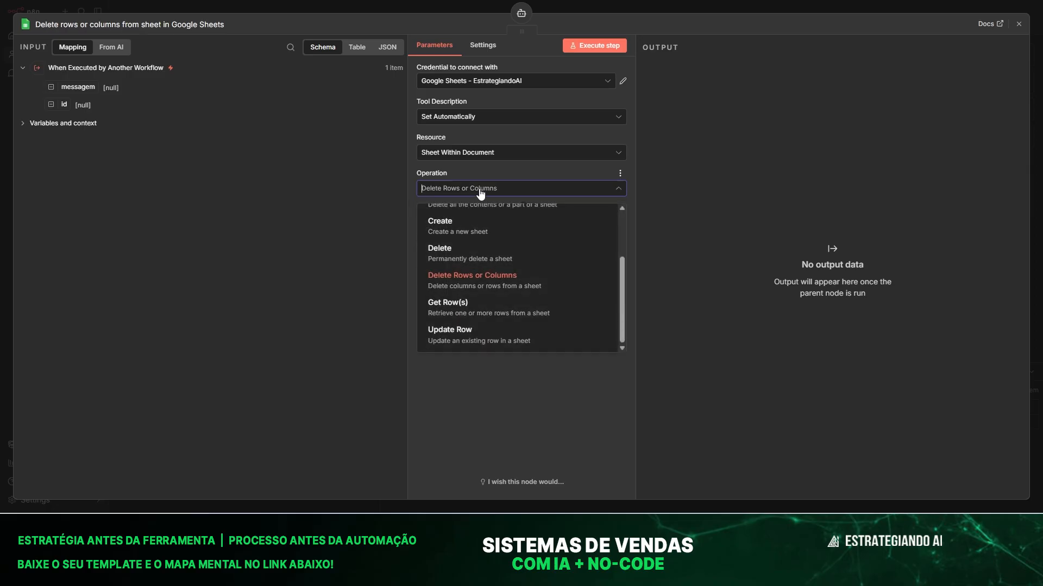
click(487, 280)
Point the delete tool at the contatos spreadsheet's Contatos sheet, deleting rows.
click(486, 225)
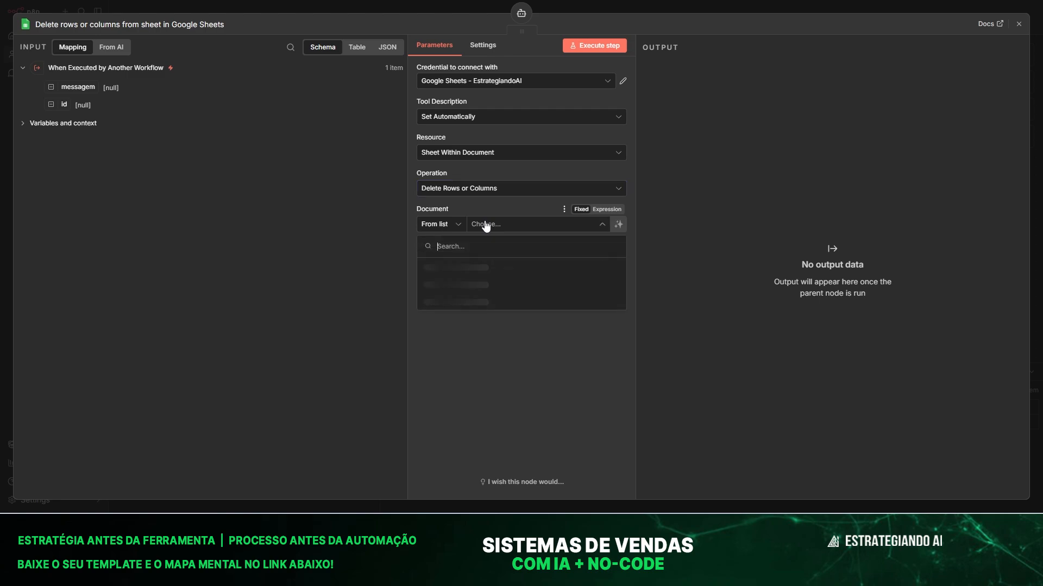
click(461, 267)
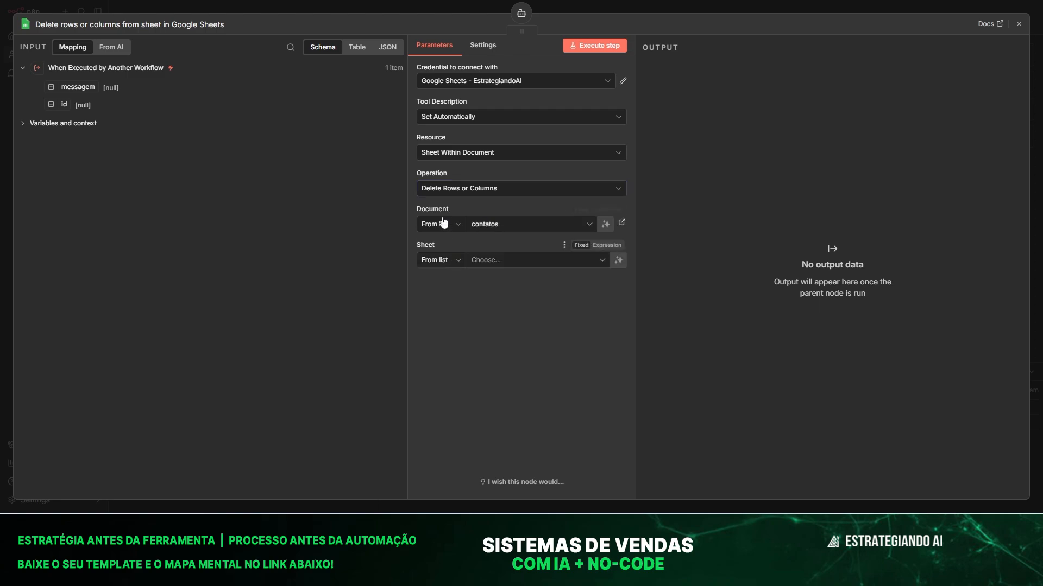
click(505, 261)
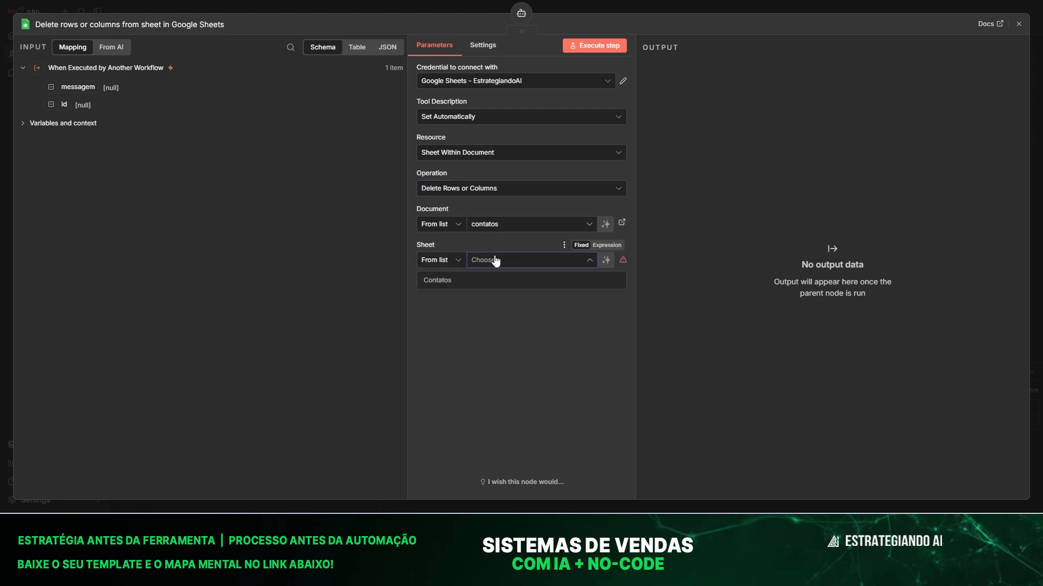
click(438, 280)
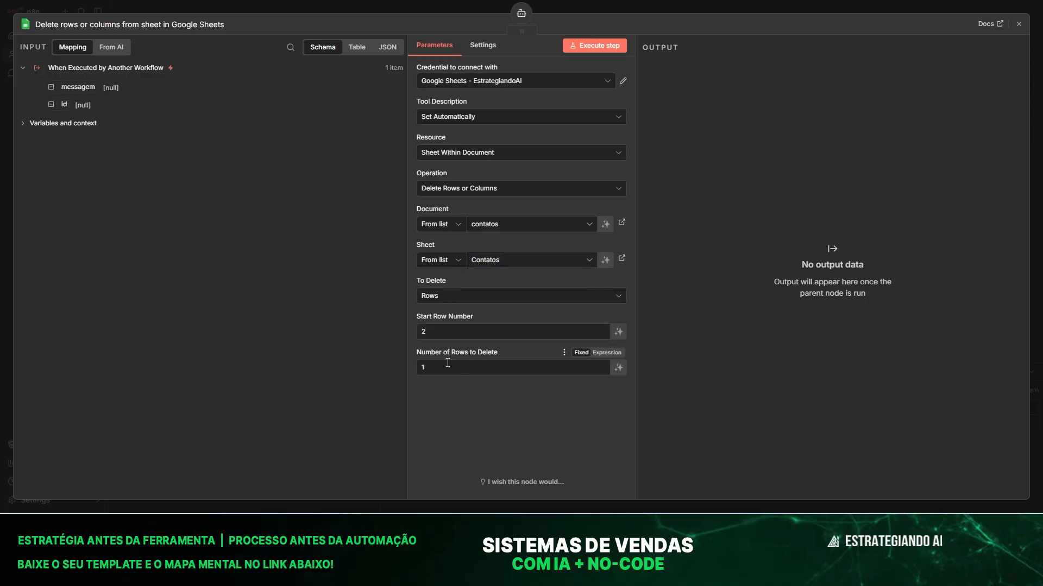
click(444, 296)
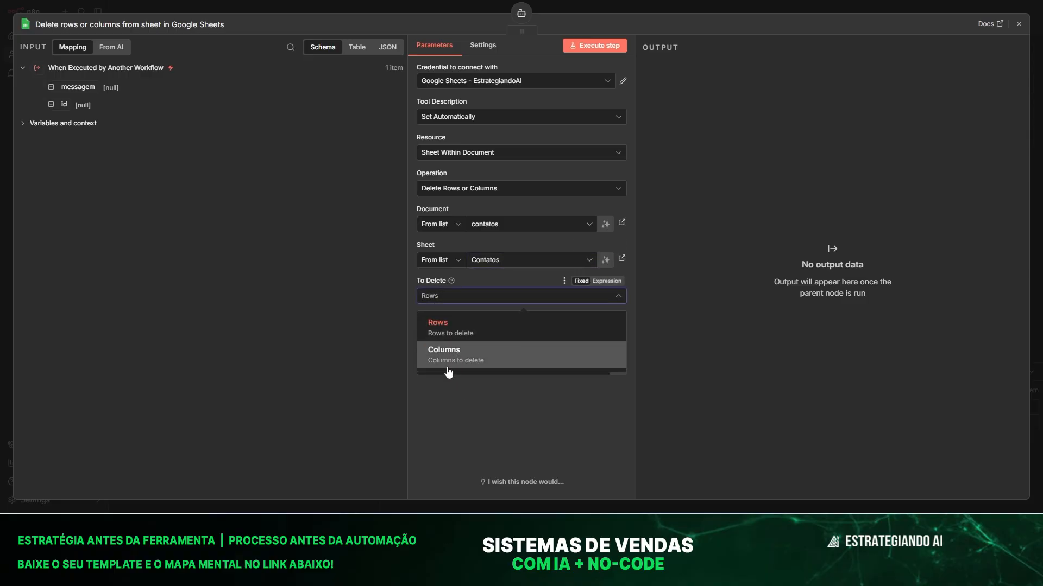
click(446, 328)
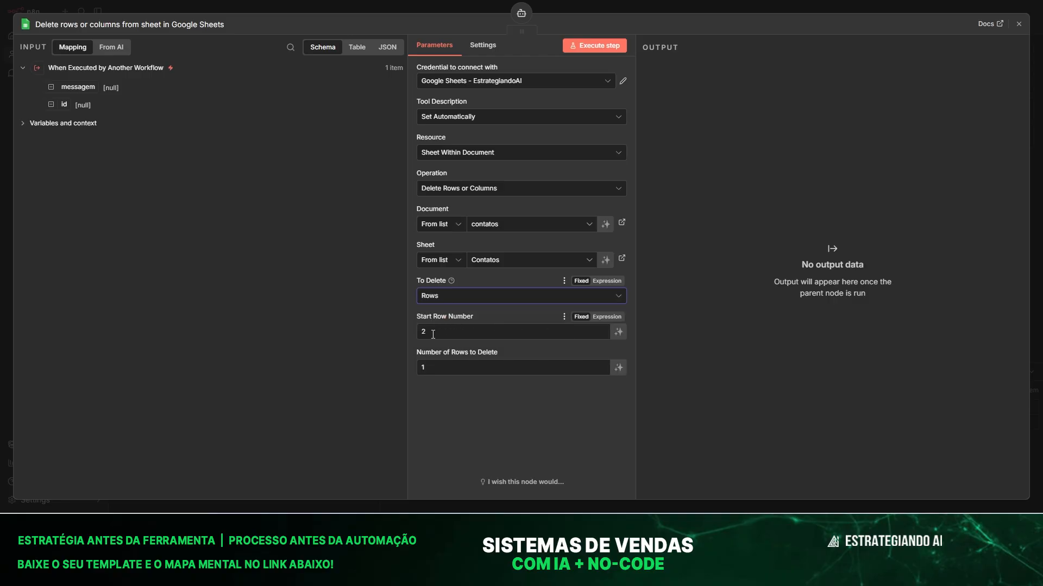
Let the model set the start row and number of rows via $fromAI expressions.
click(431, 333)
key(BackSpace)
click(424, 367)
key(BackSpace)
click(619, 332)
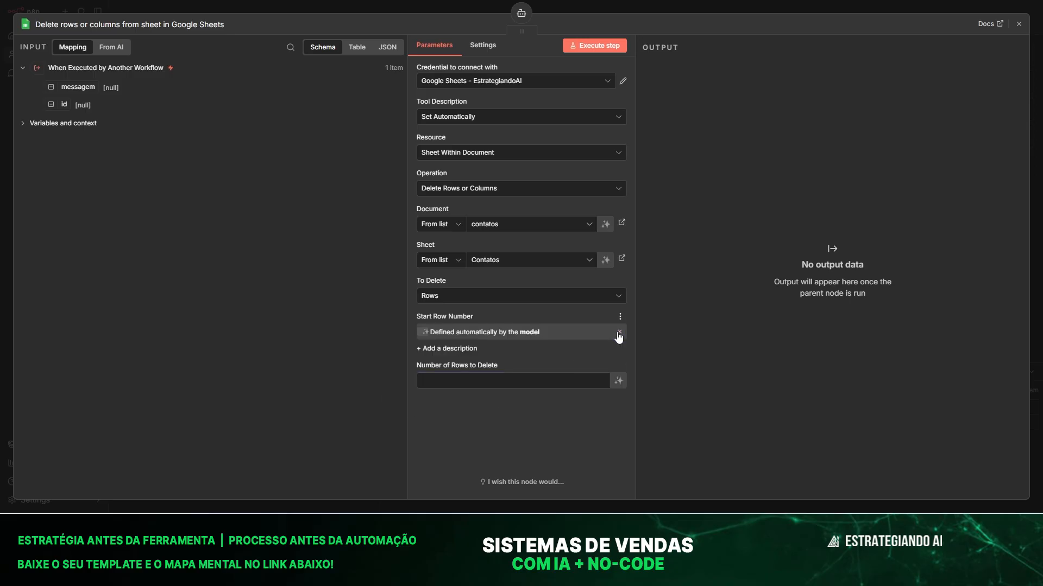
click(622, 384)
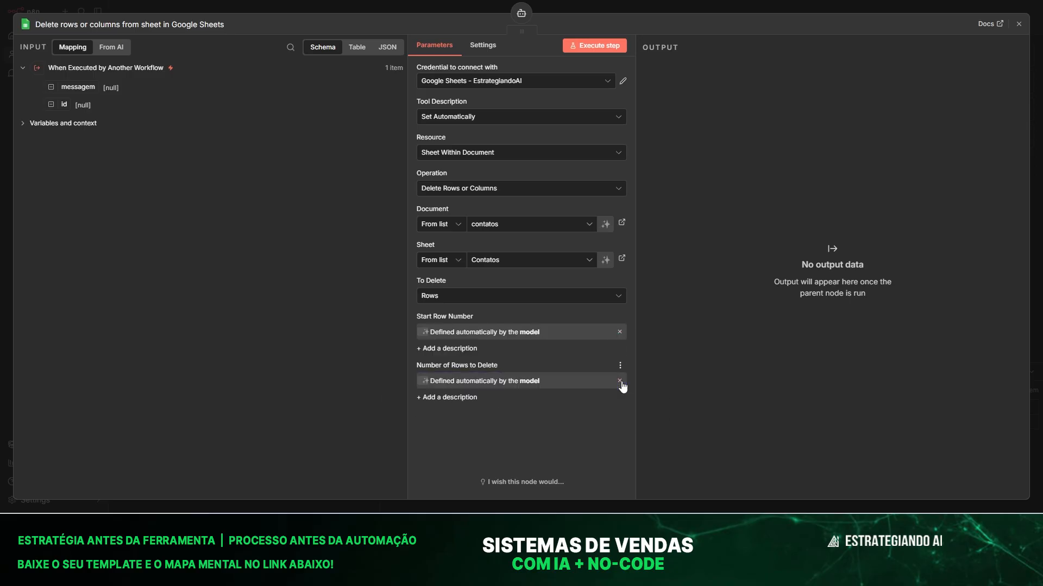
click(618, 332)
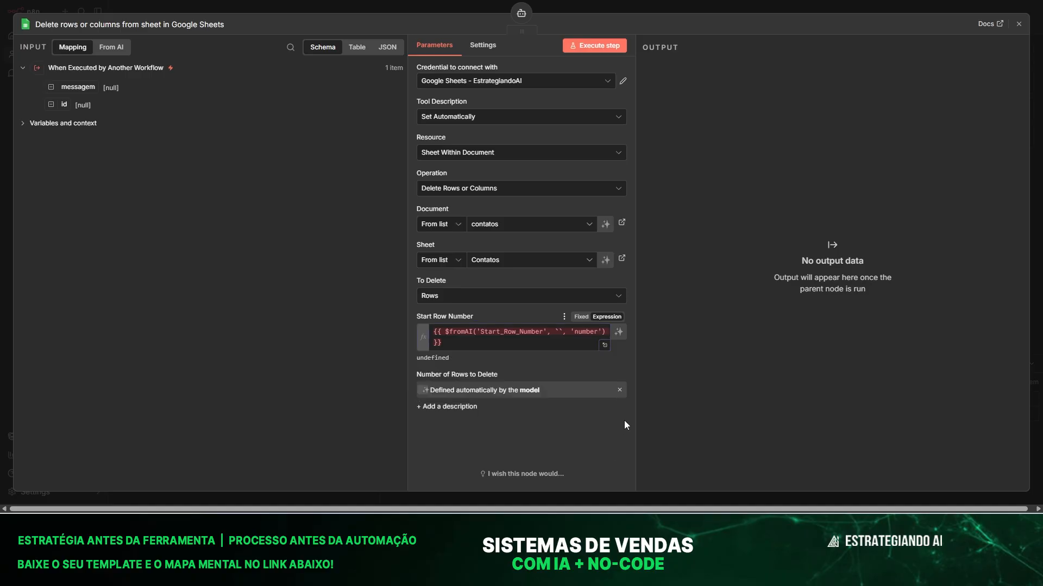
click(620, 390)
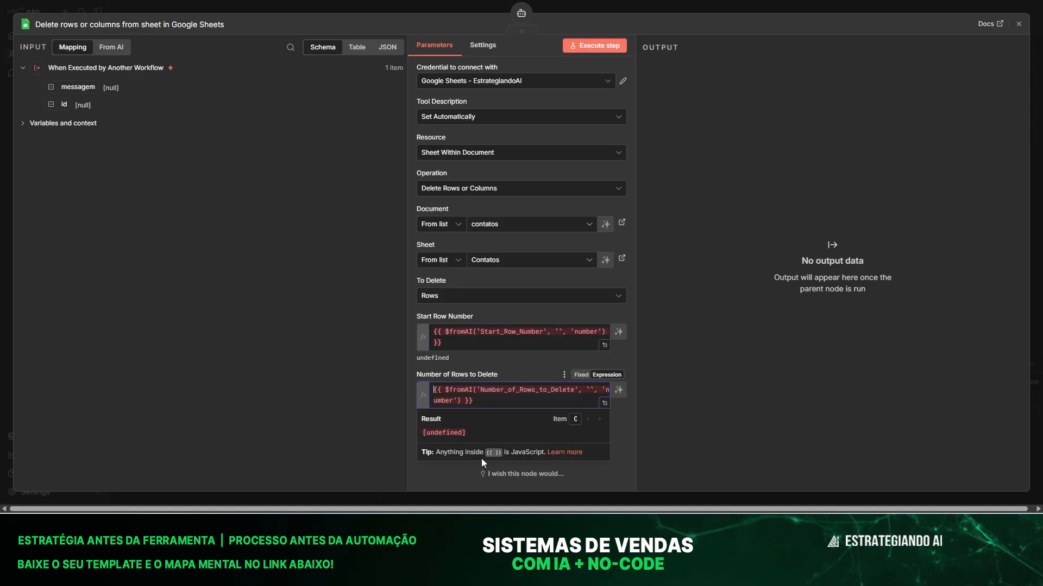
click(424, 479)
click(301, 11)
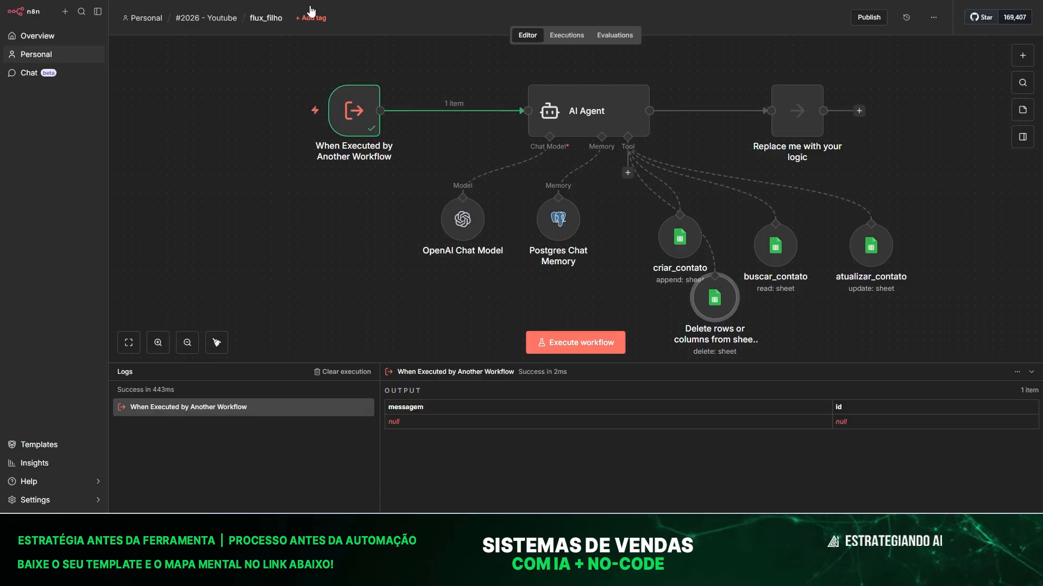
Rename the delete tool to excluir_contato and line it up with the other tools.
drag(957, 260, 988, 265)
key(F2)
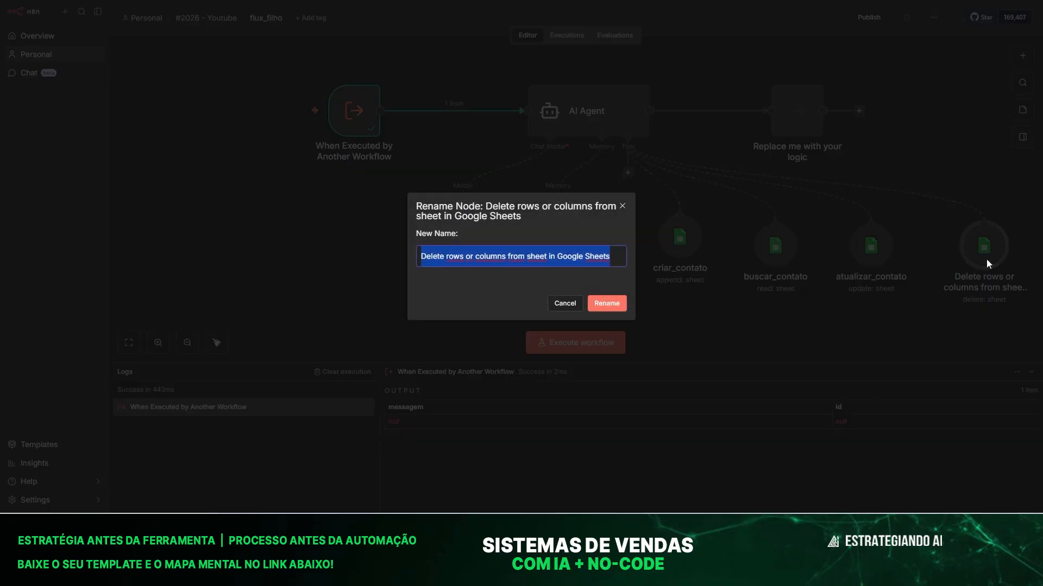
text(excluir_contato)
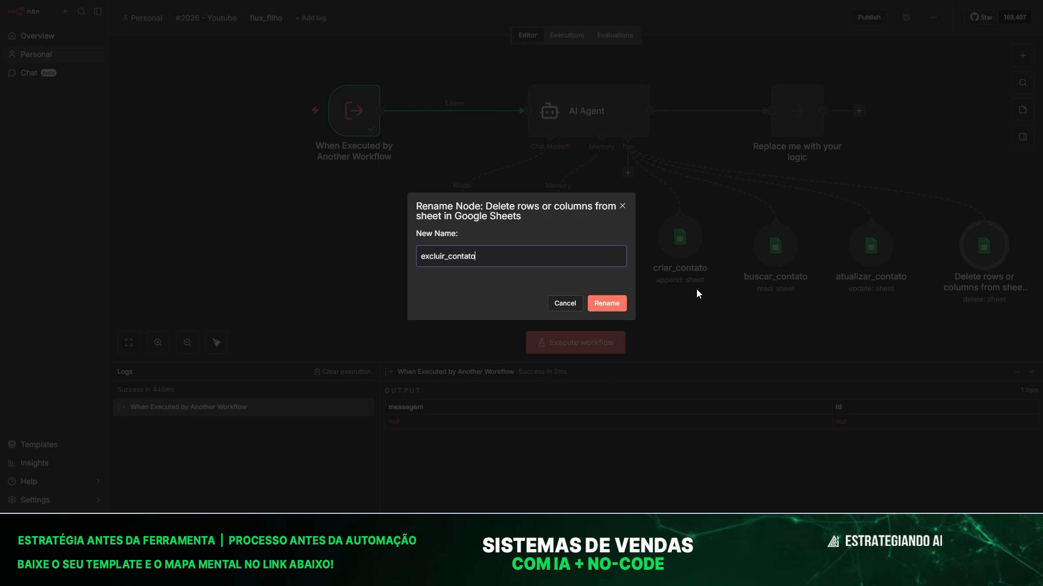
click(619, 303)
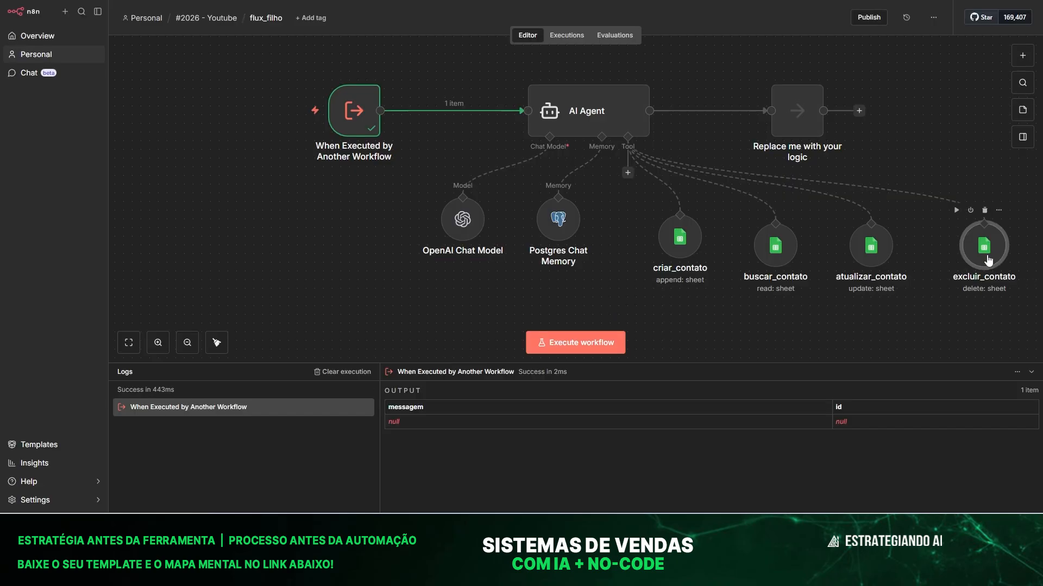
drag(984, 246, 966, 246)
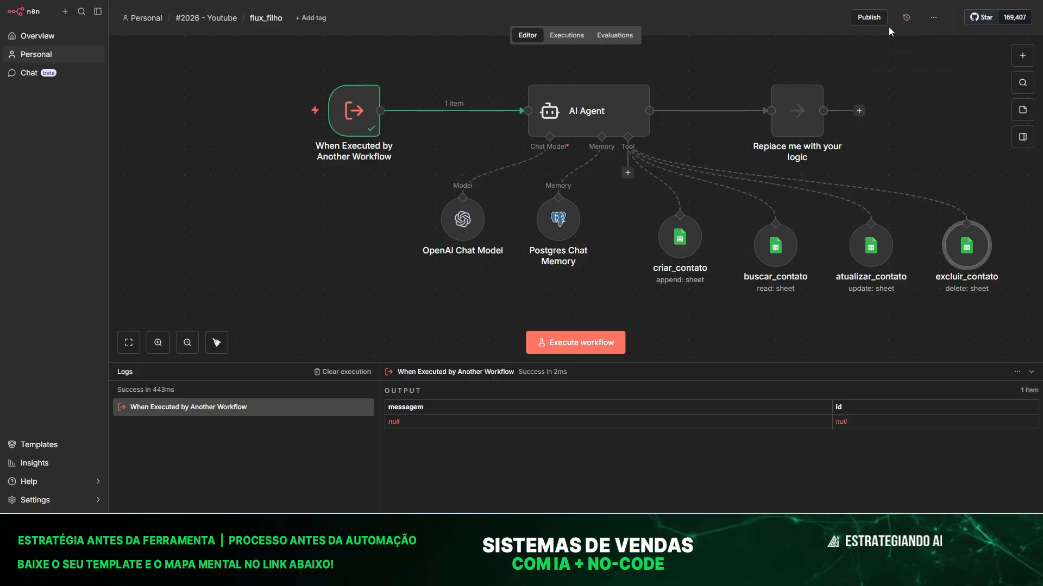
Publish flux_filho with the default version name, close the checklist, and return to flux_pai.
click(869, 17)
click(625, 319)
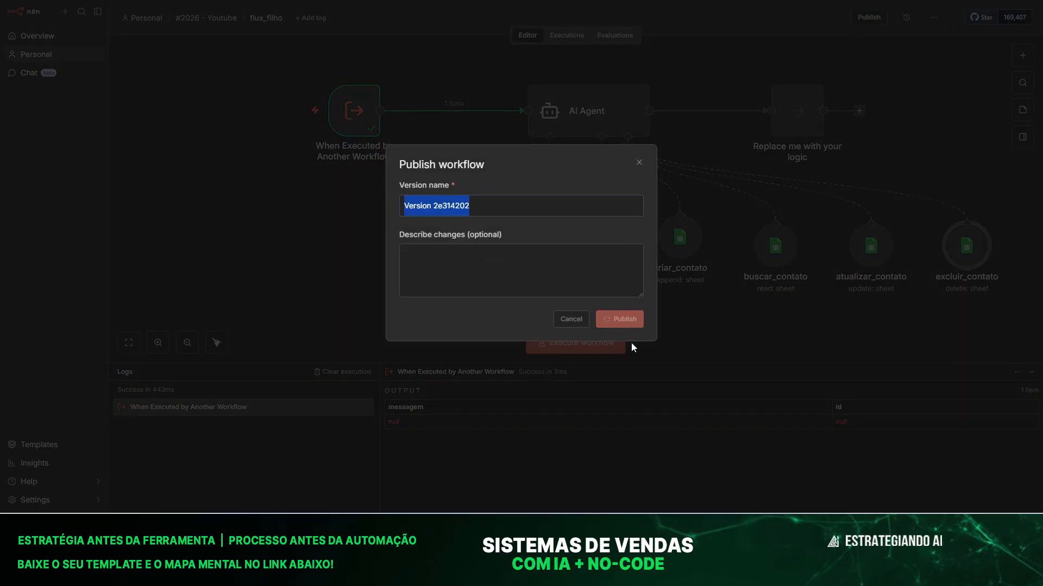
click(617, 282)
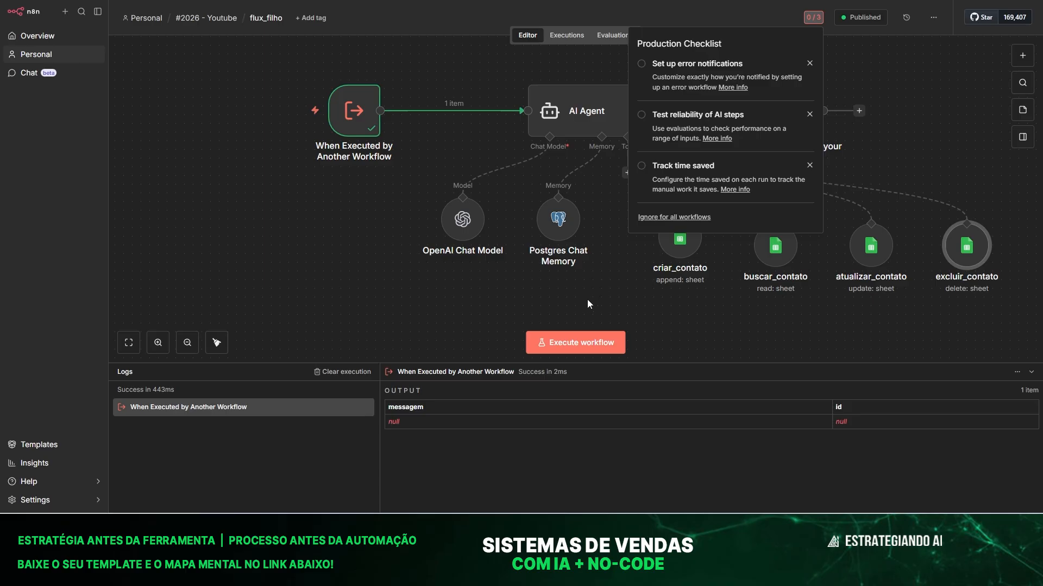
click(240, 263)
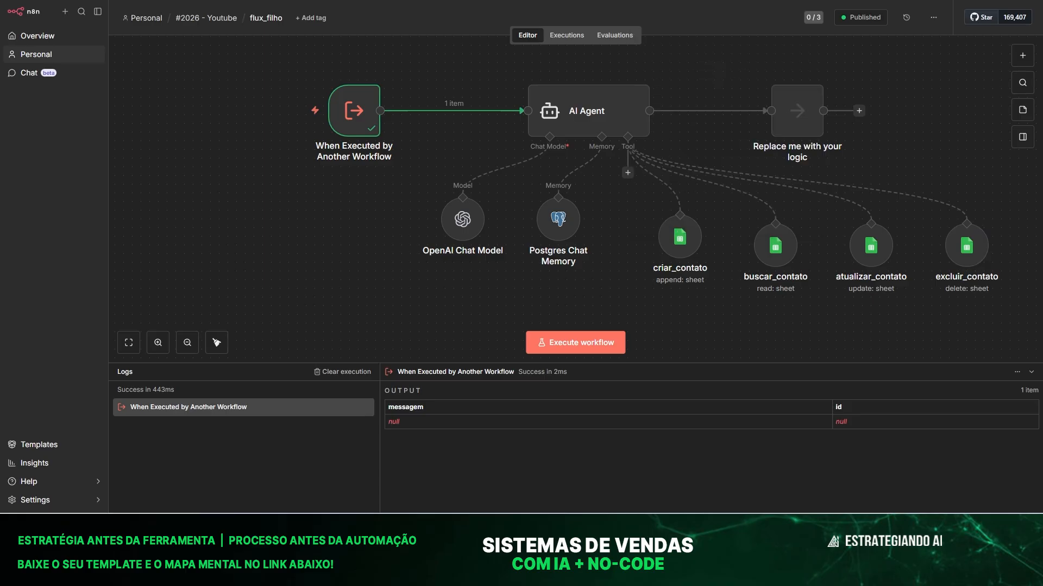
click(129, 1)
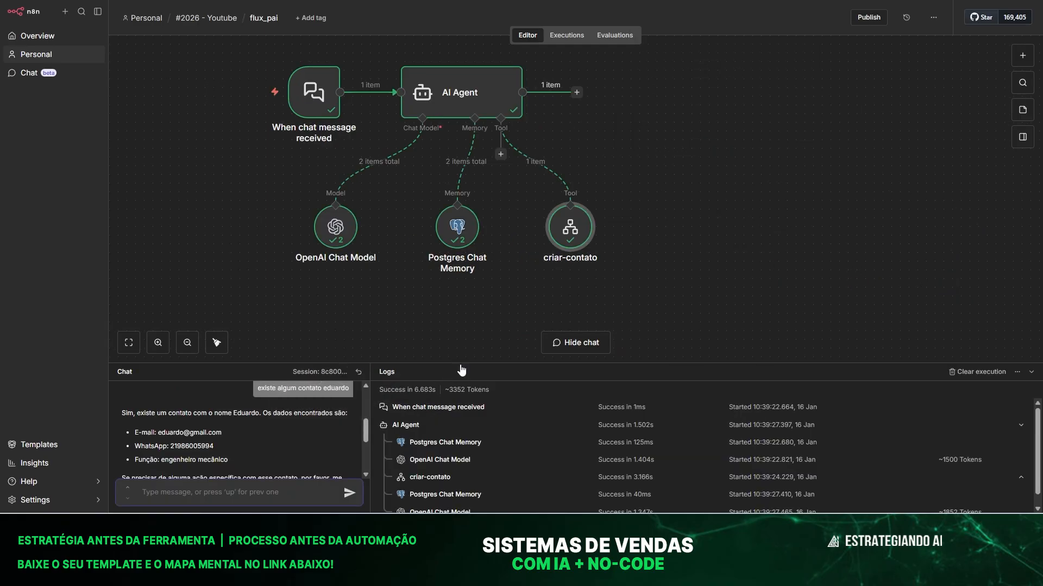
In a fresh flux_pai chat session, ask the agent to delete a contact.
drag(462, 371, 356, 266)
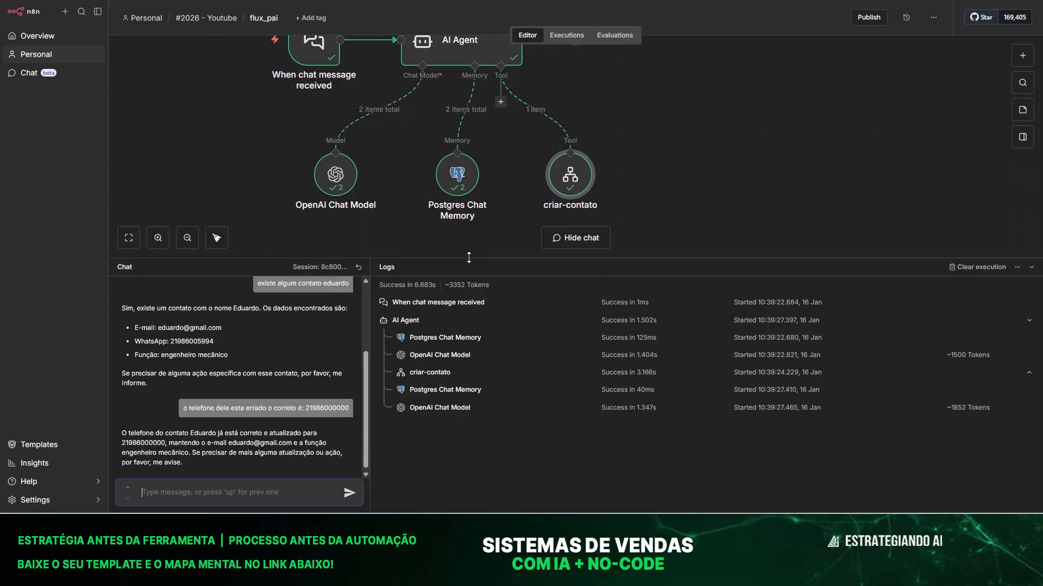
click(357, 269)
text(queria)
key(BackSpace)
key(BackSpace)
text(excluir o contato eduardo)
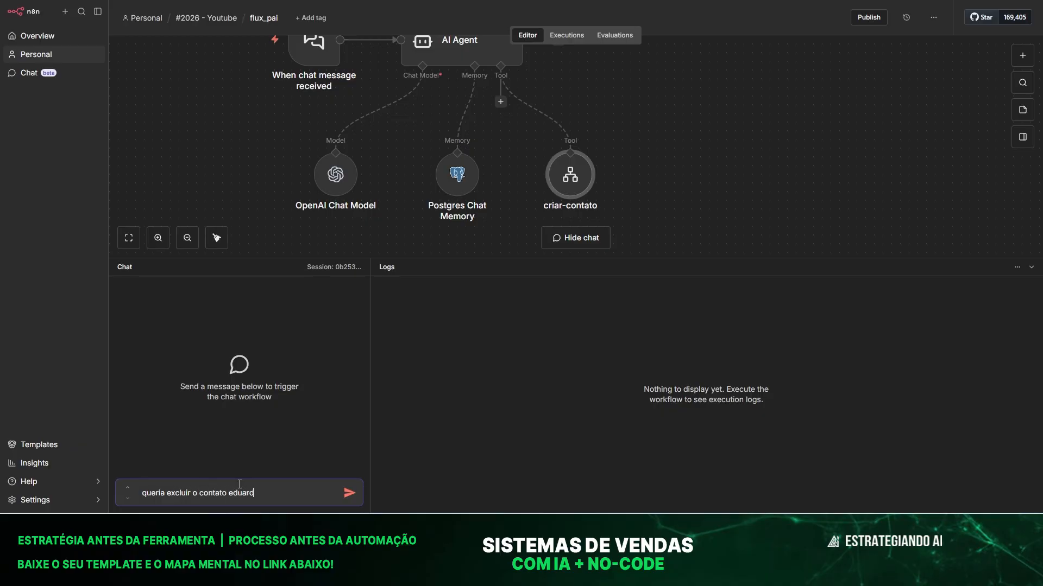
key(Return)
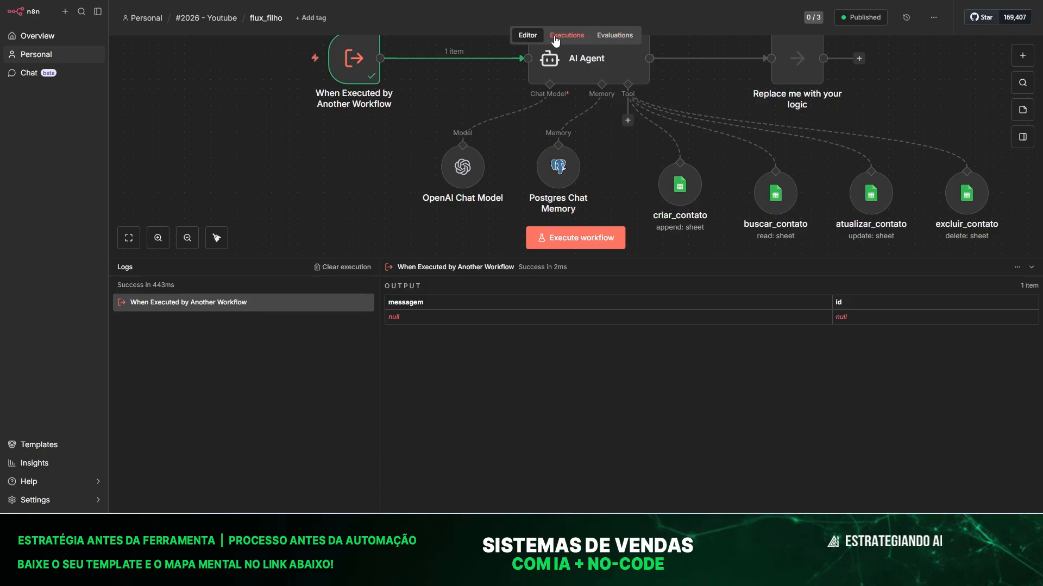
click(565, 35)
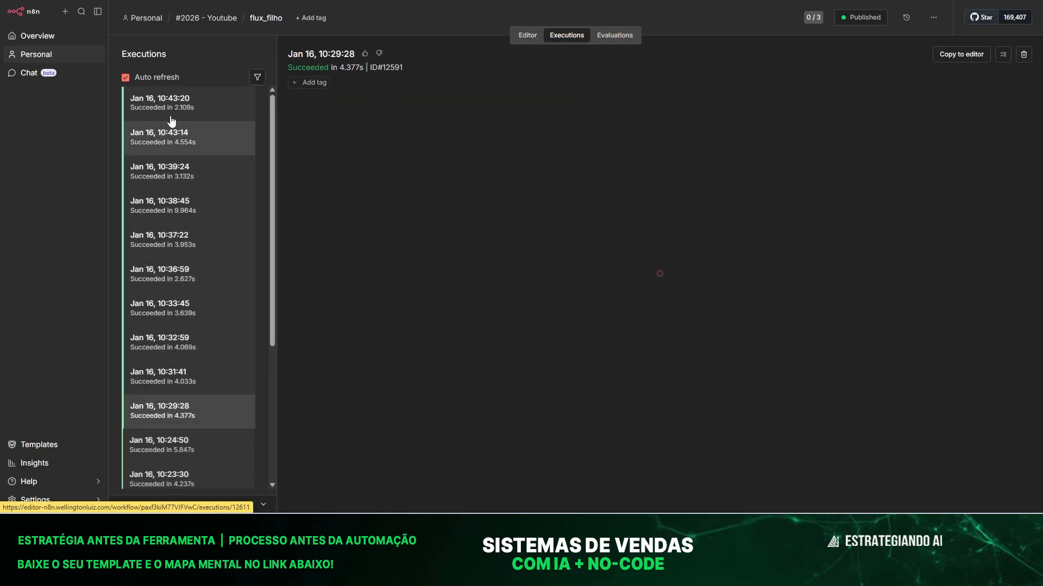
click(169, 111)
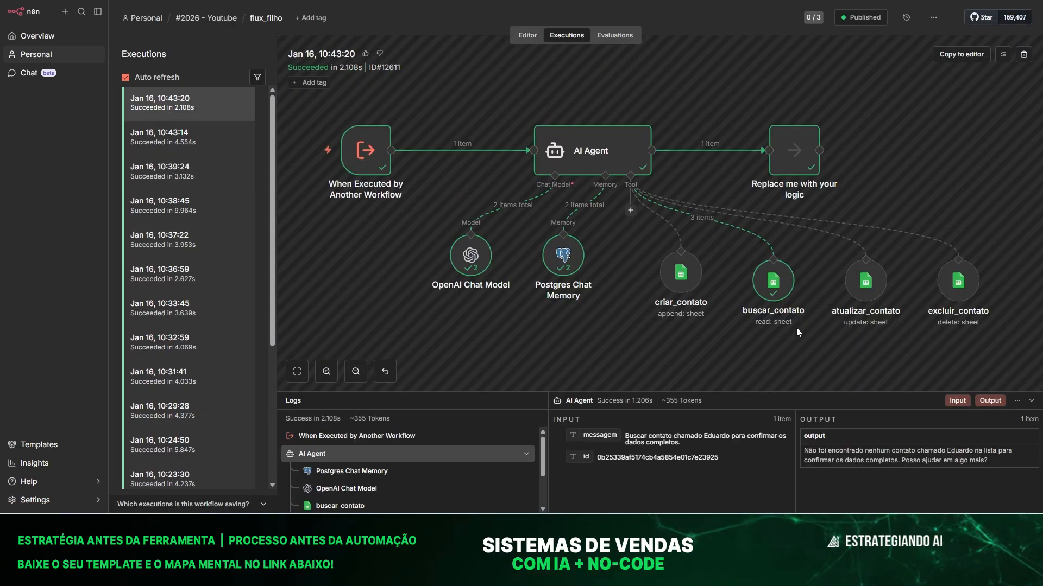
click(181, 144)
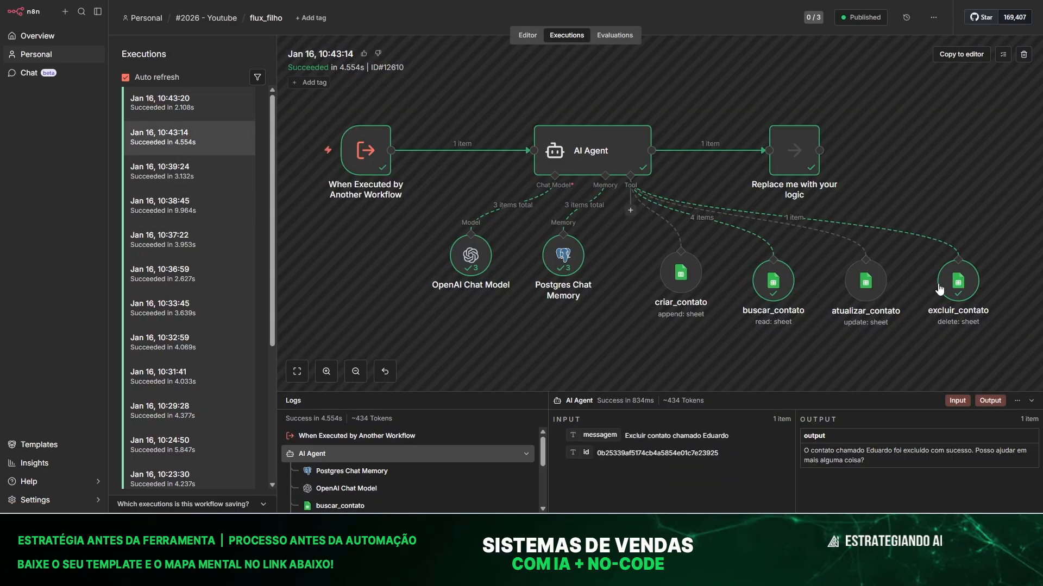
click(966, 280)
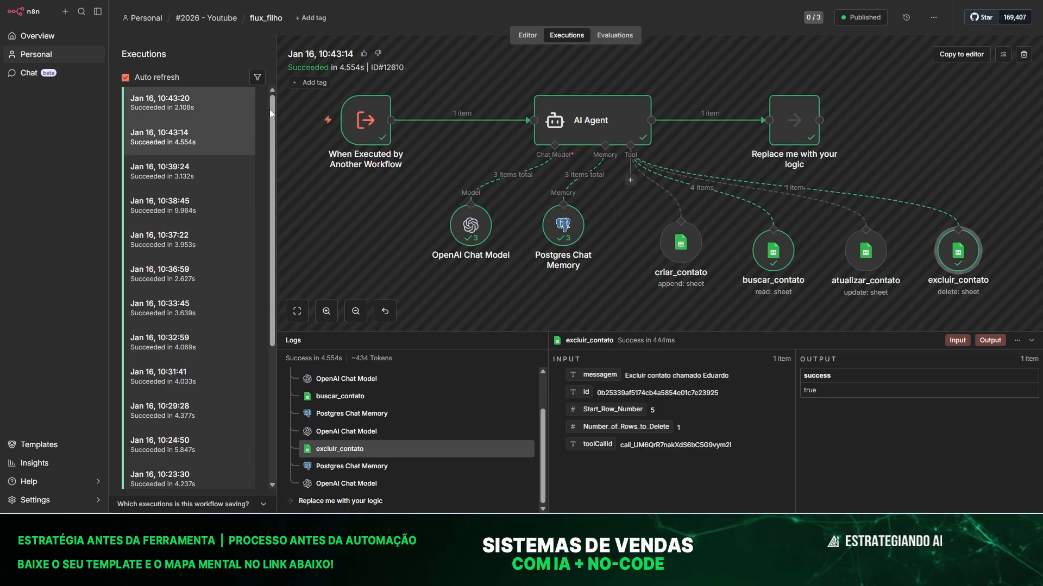
scroll(259, 196, down, 1)
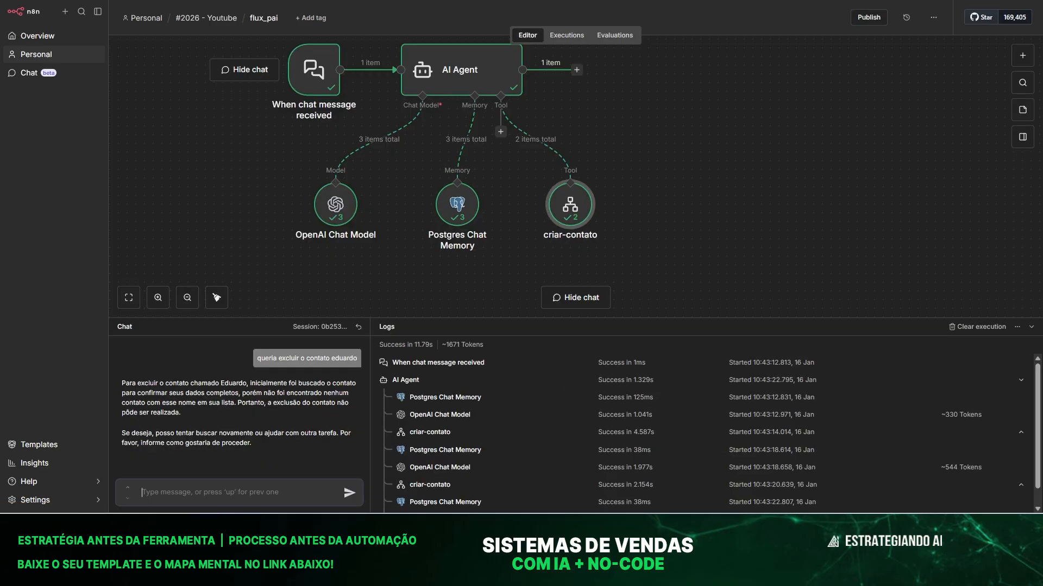
Ask the agent in the chat for more details about the contact.
drag(457, 318, 461, 220)
text(queria man)
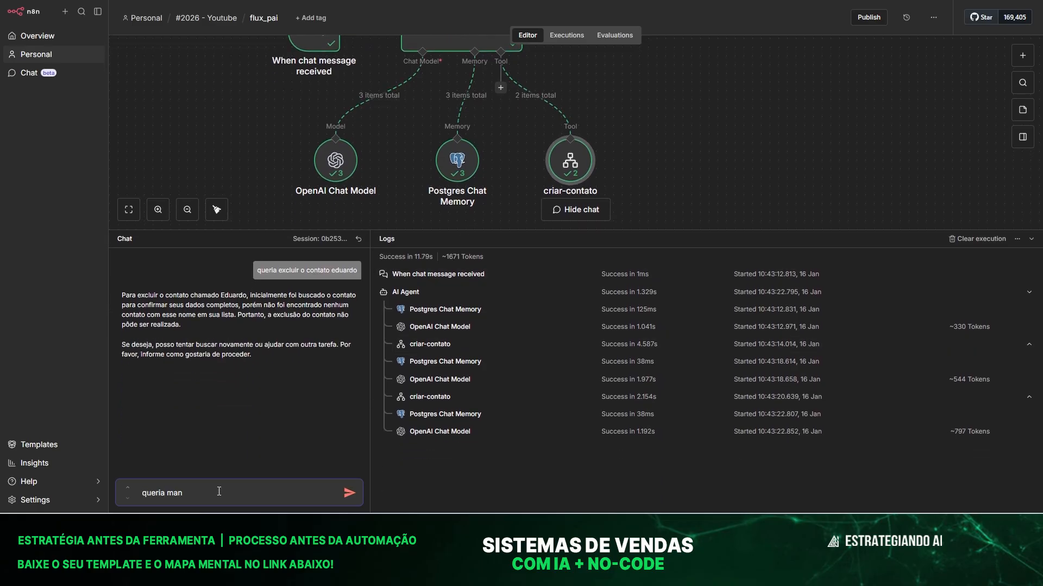
text(is detalh)
text(es sobre o)
text( duard)
text(uardo)
key(Return)
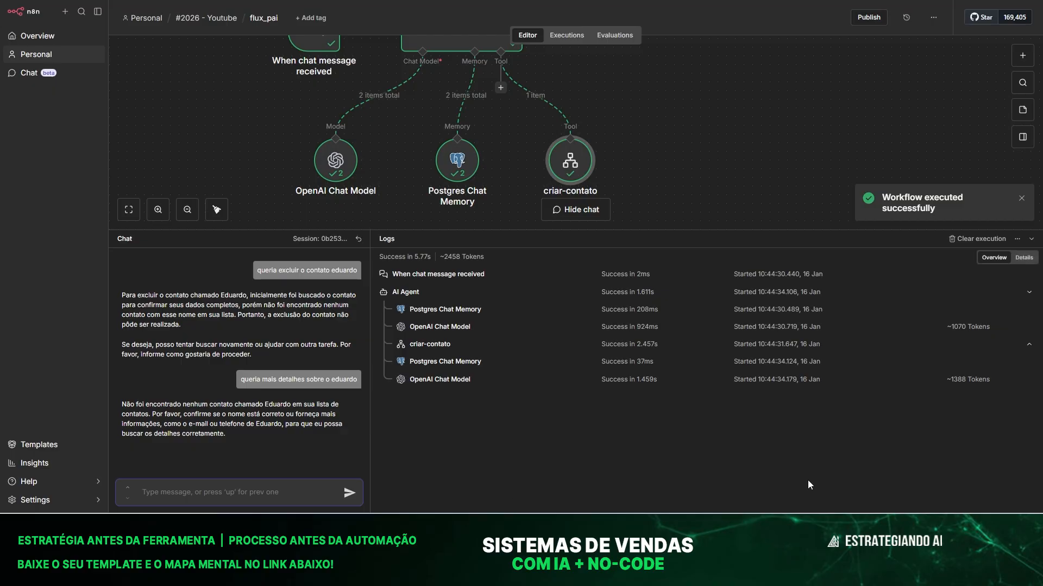
click(825, 526)
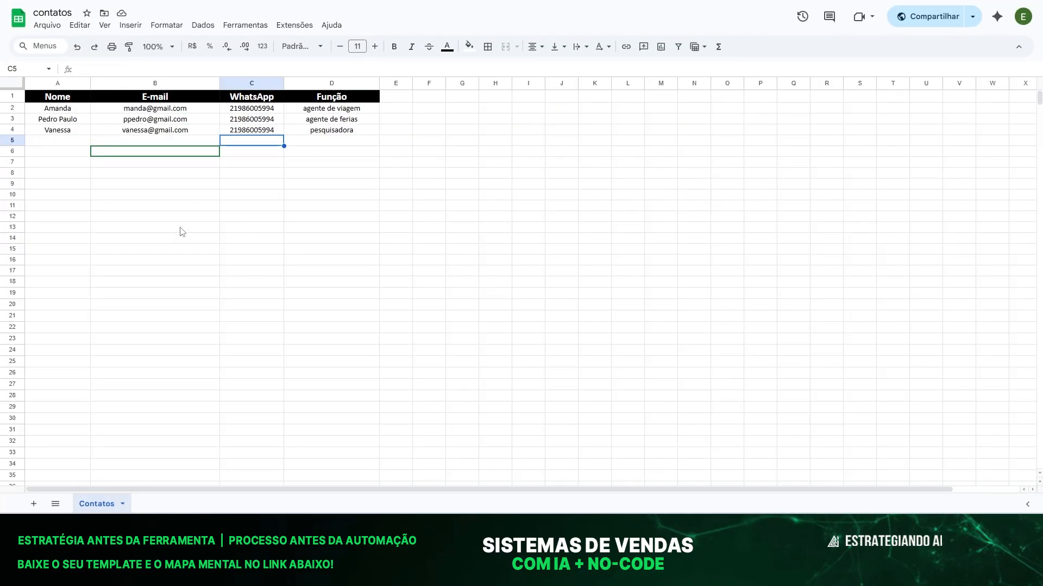
click(128, 219)
click(49, 129)
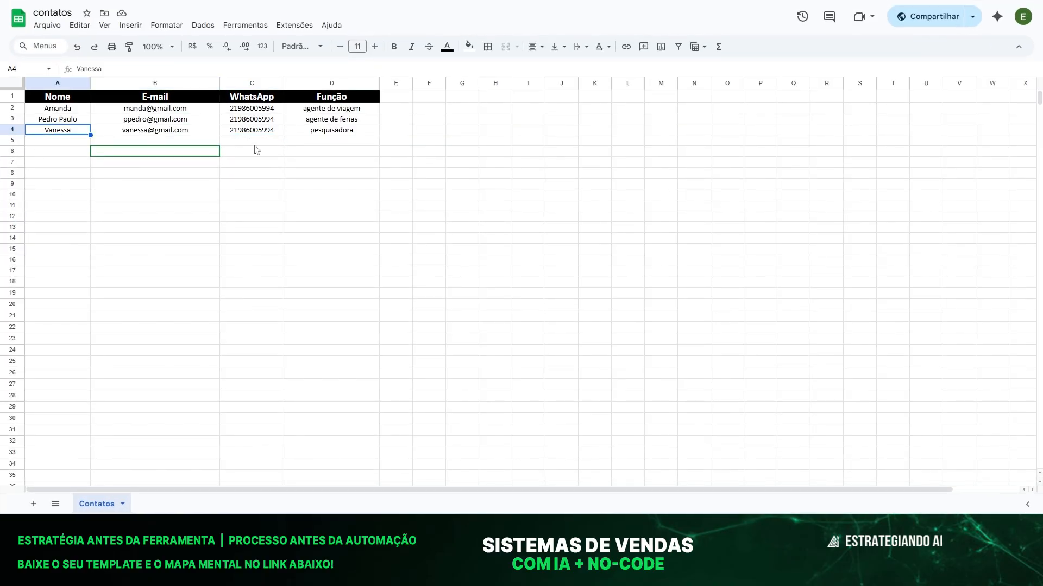
click(162, 259)
click(57, 133)
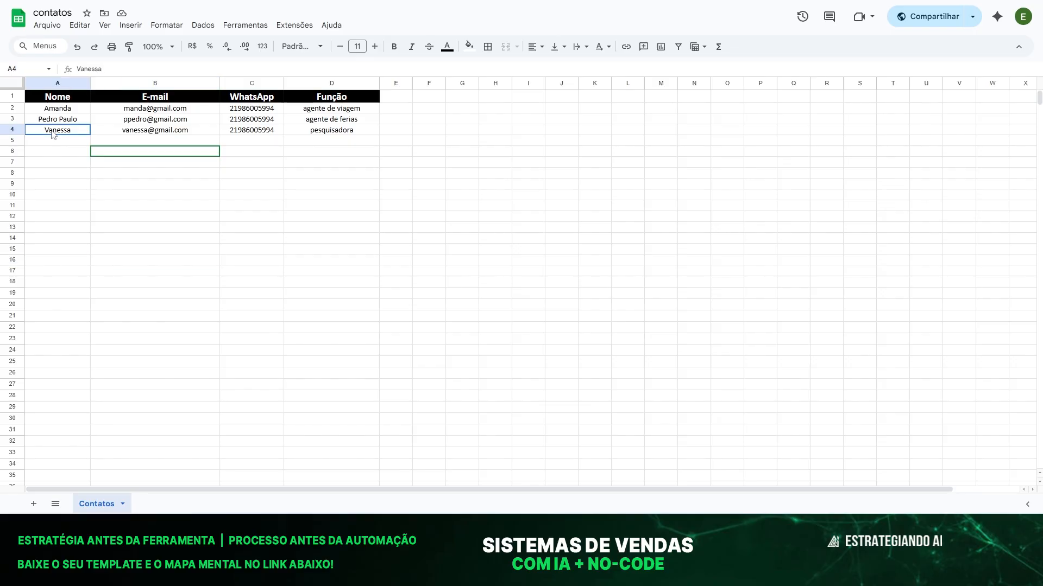
click(160, 133)
click(207, 247)
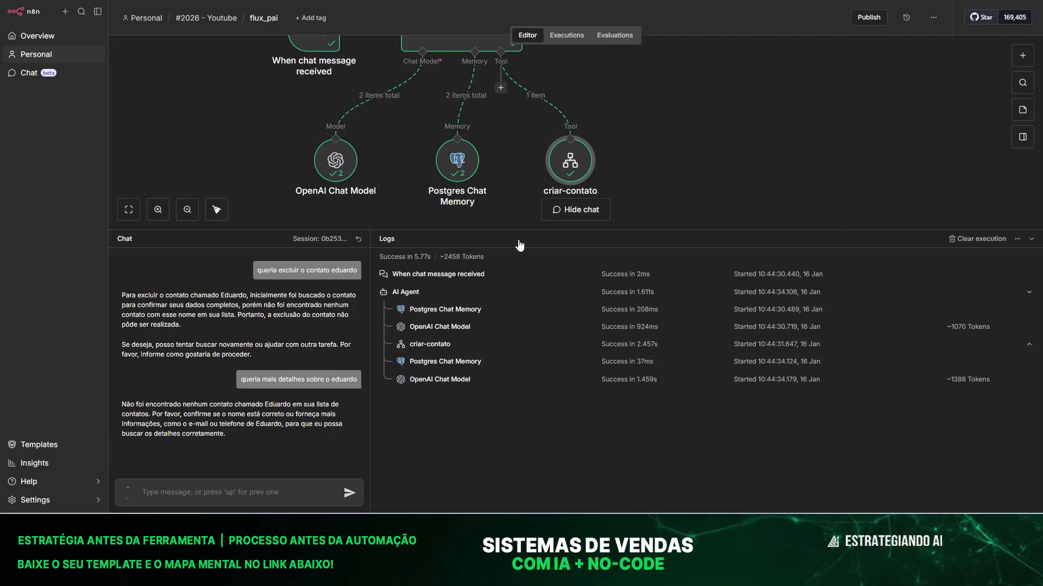
Open the AI Agent's prompt in the expanded editor and add a line after the last rule.
drag(513, 230, 516, 354)
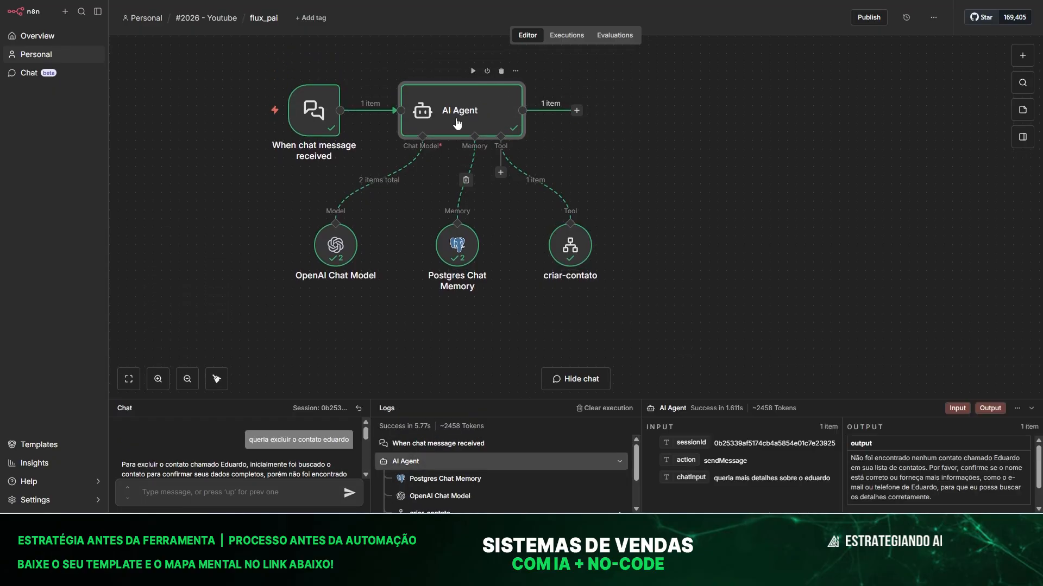
double_click(421, 122)
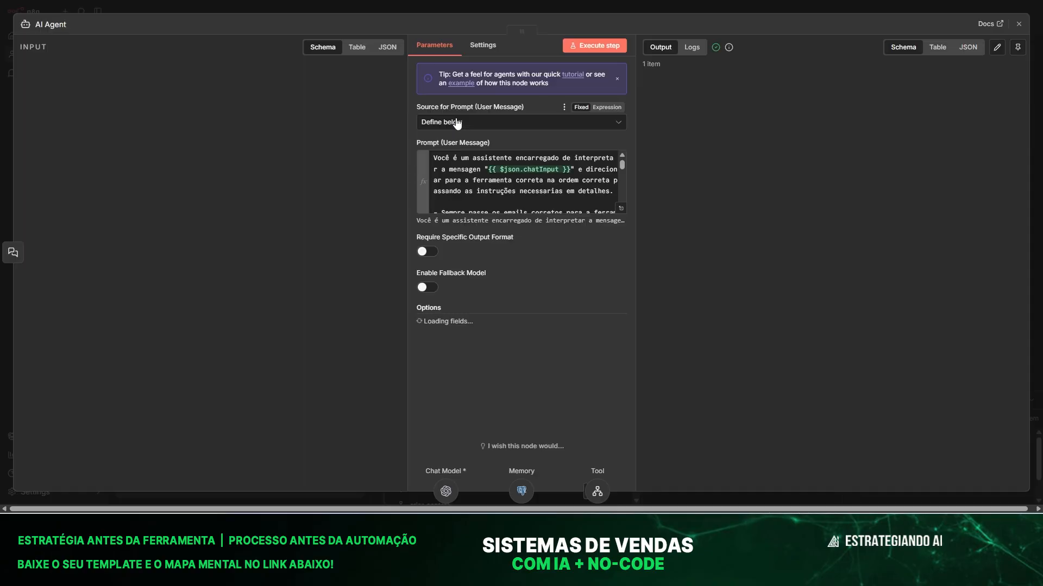
click(620, 208)
scroll(450, 287, down, 2)
click(375, 439)
key(Return)
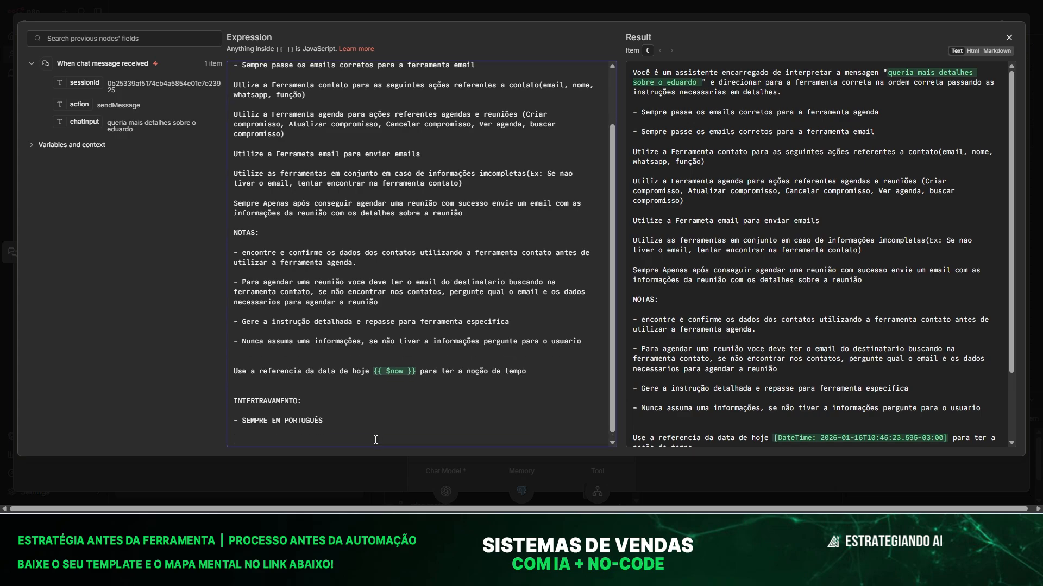
Write the rule: before deleting a contact, show the contact's data on screen in this format.
text(- QUANDO PO)
key(BackSpace)
text(FOR SOLICITADO PARA VC EXCLU)
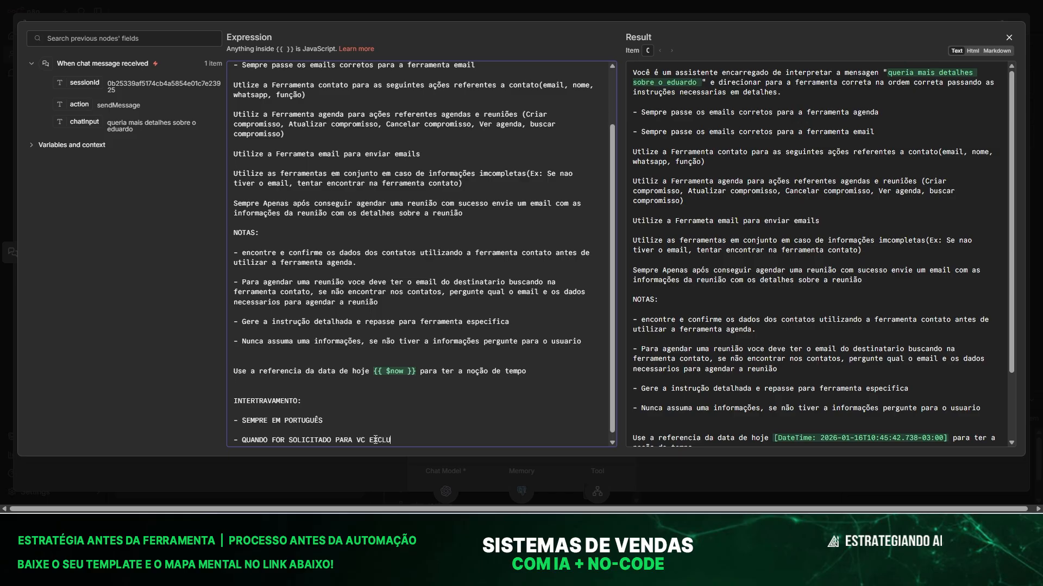
text(IR UM CONTATO, ANTES DA EXCLUÇ)
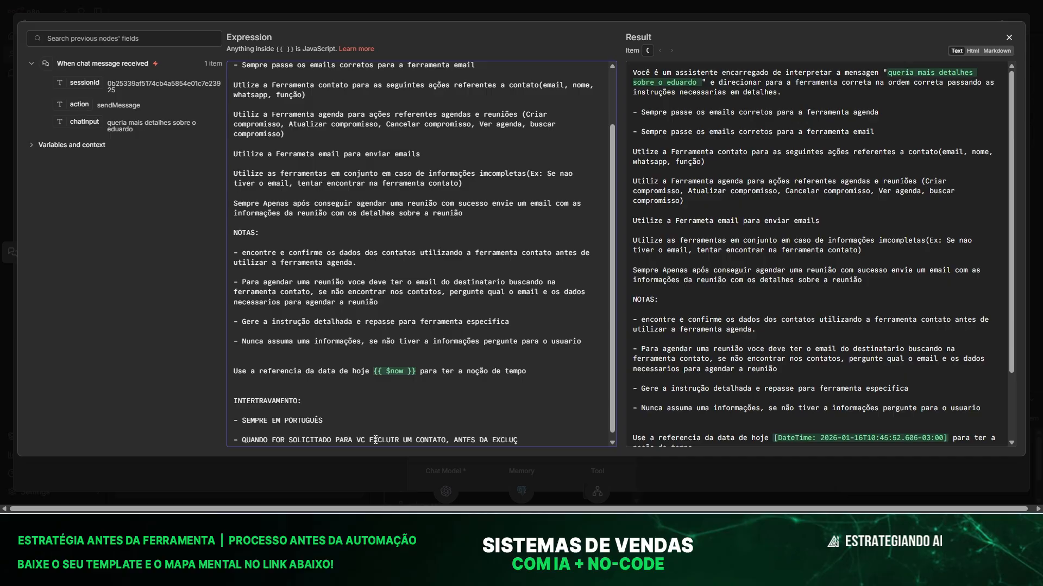
text(ÃO)
key(BackSpace)
key(BackSpace)
text(SÃO VOCÊ PEDIR COLOCAR TA)
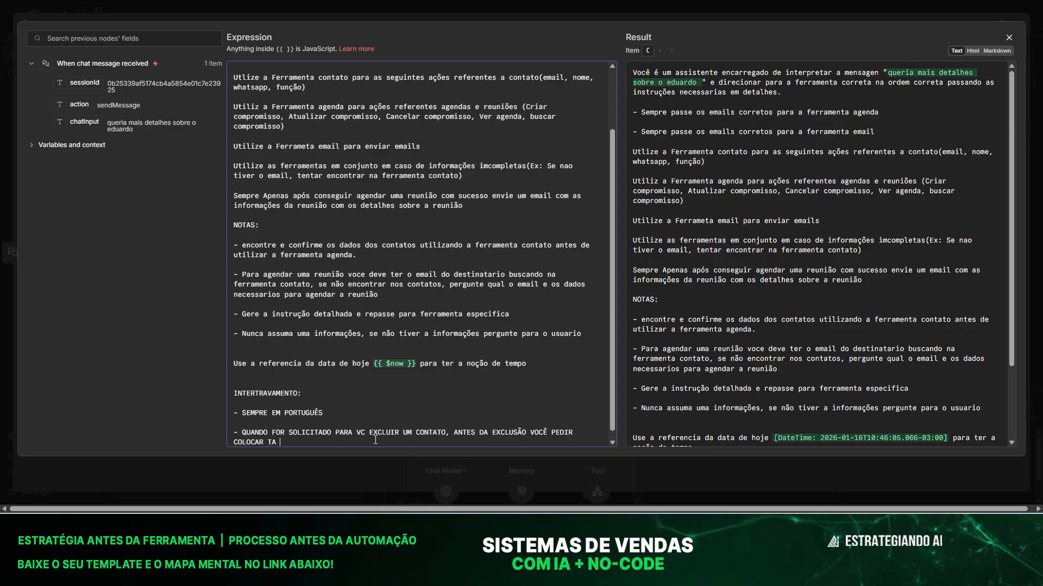
key(BackSpace)
key(BackSpace)
text(NA TELA OS DADOS DO CONTATO DA SEGUINTE FORMA:)
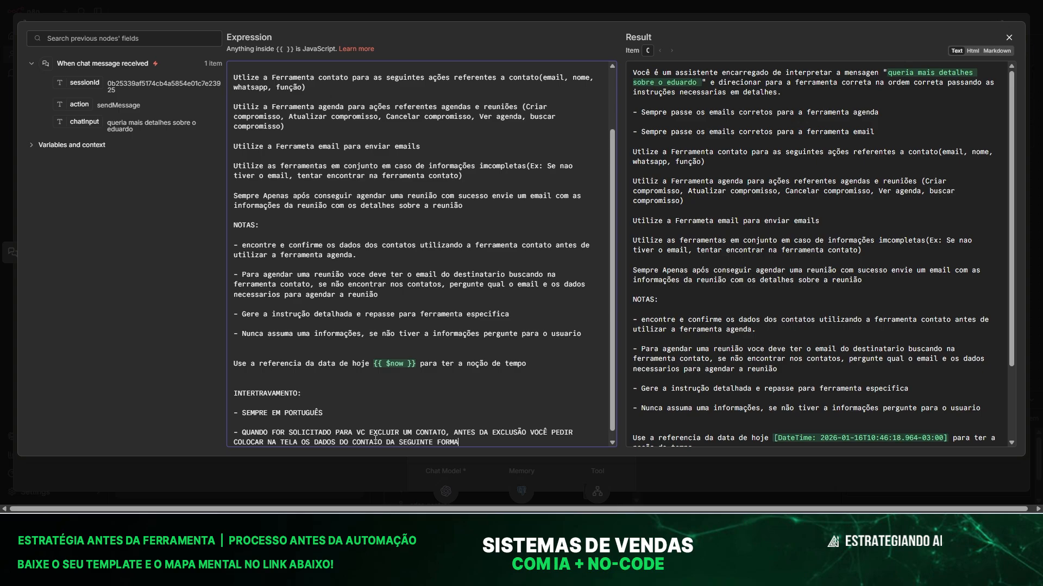
key(Return)
key(Return)
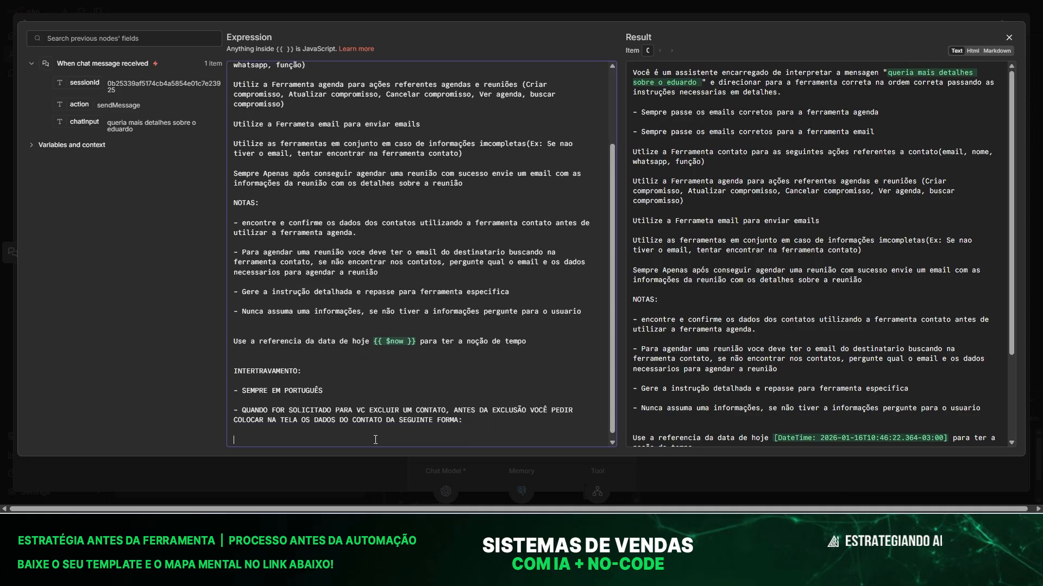
Add NOME and EMAIL lines with sample contact values to the delete-rule template.
text(* WELLINGTON)
key(Return)
key(BackSpace)
key(BackSpace)
key(BackSpace)
key(BackSpace)
key(BackSpace)
key(BackSpace)
key(BackSpace)
key(BackSpace)
key(BackSpace)
key(BackSpace)
key(BackSpace)
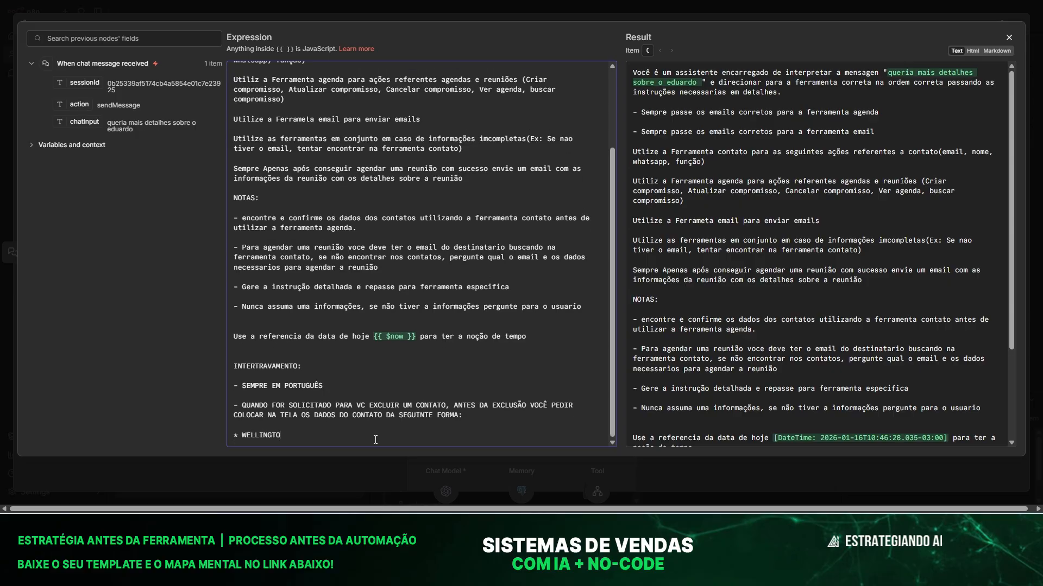
key(BackSpace)
key(BackSpace)
text(NOME: WELLINGTON)
key(Return)
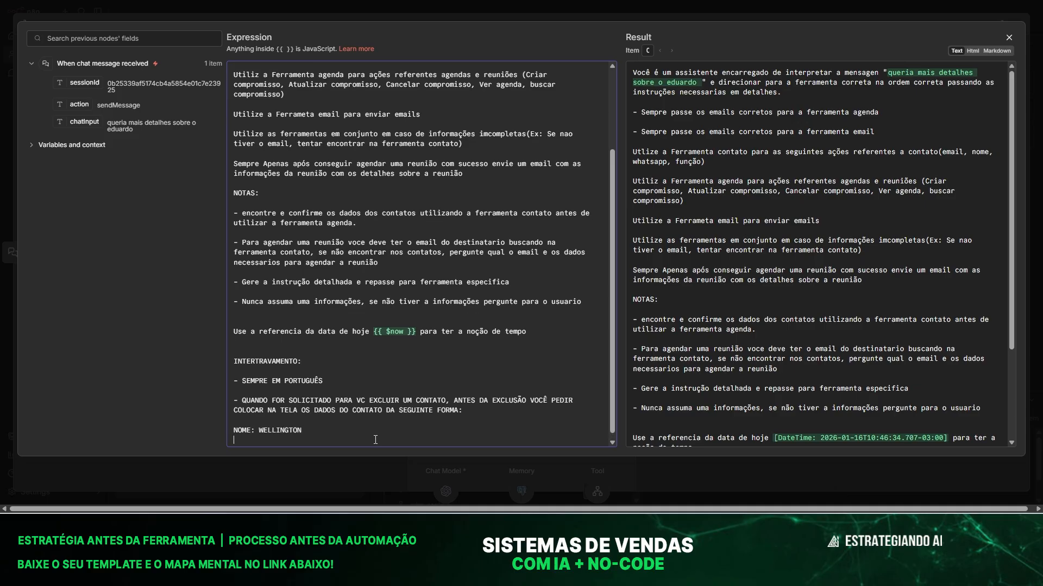
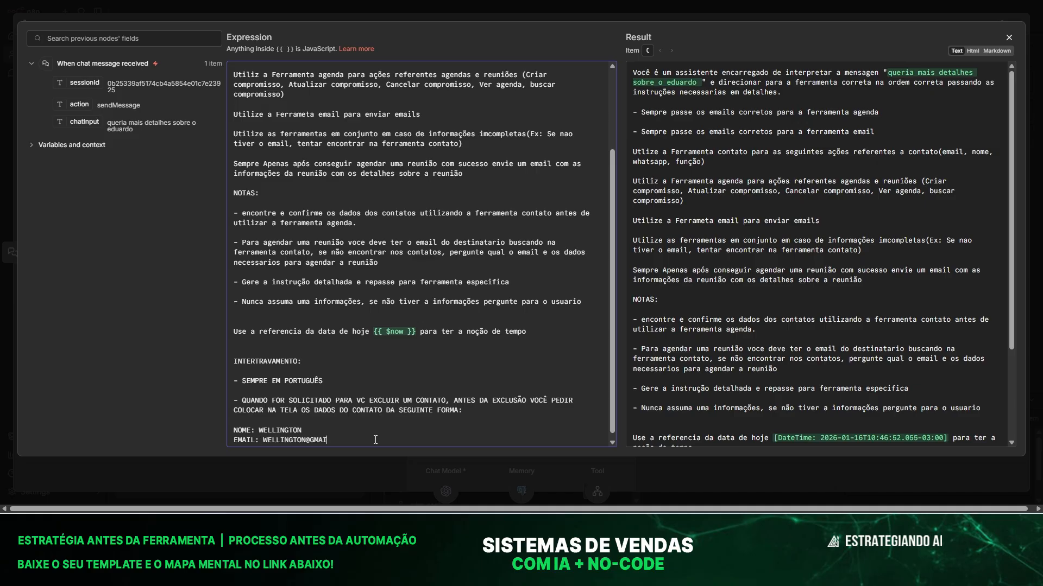
key(Return)
Add WHATSAPP, FUNÇÃO: SUPERVISOR and 'E SOLICITA SE PODE CONTINUAR COM A EXCLUSÃO.', then close the editors.
text(WHATSAPP)
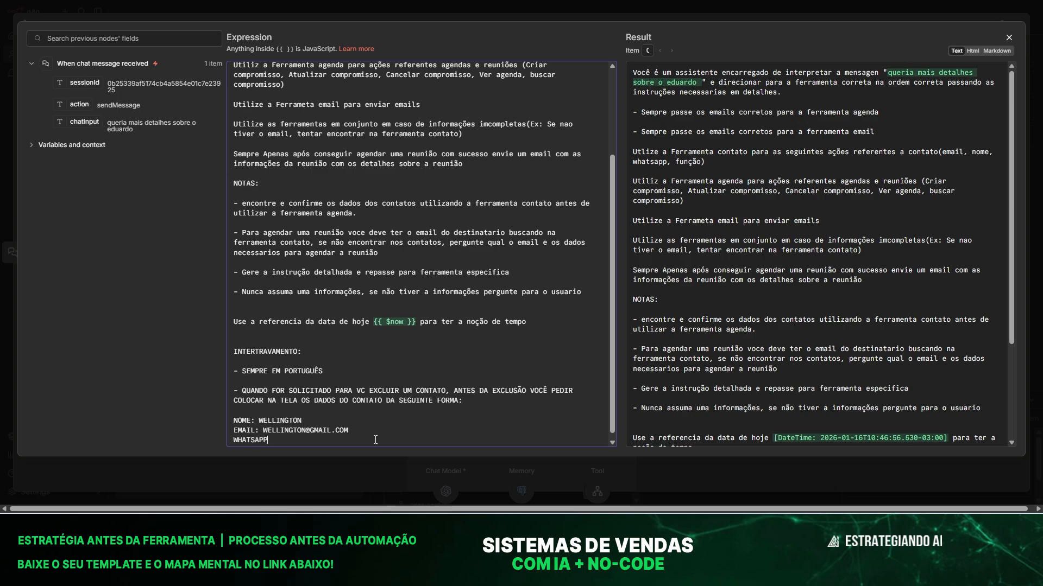
key(Return)
text(FUNÇÃO: )
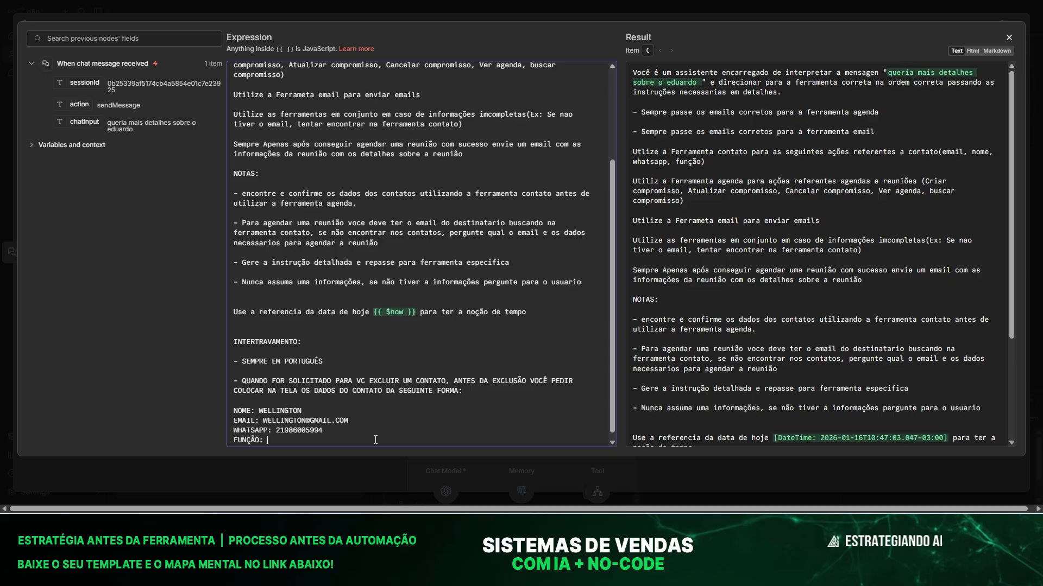
text(SUPERVISOR)
key(Return)
key(Return)
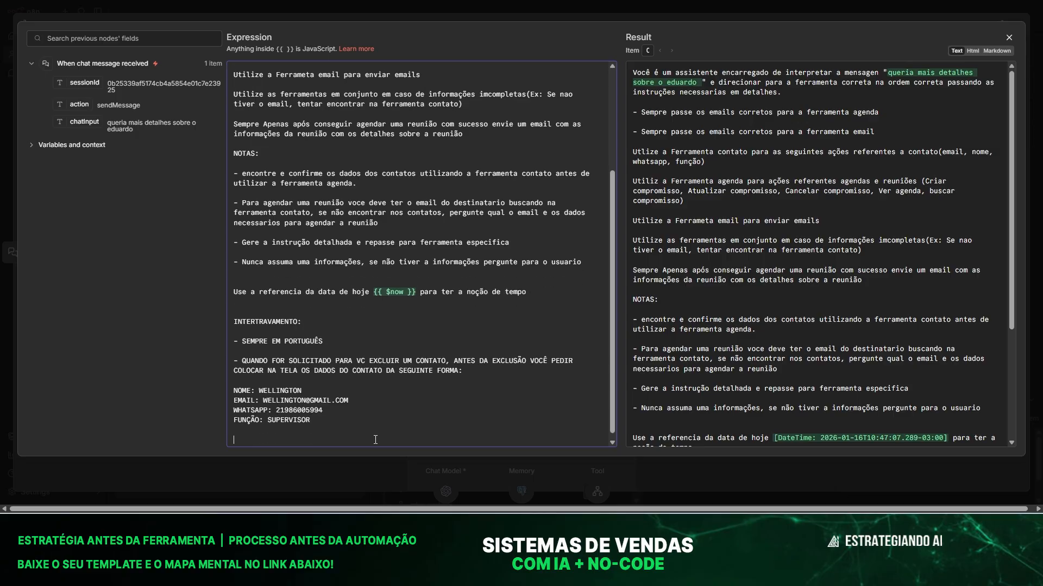
text(E SOLICITA SE PODE CONTINUAR COM A EXC)
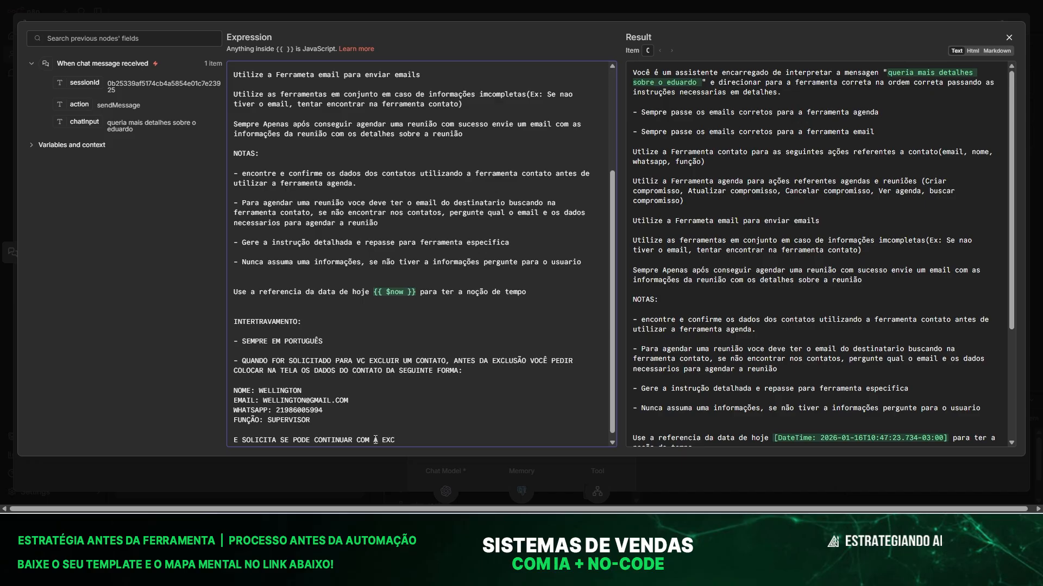
text(LUSÃO.)
scroll(443, 401, down, 1)
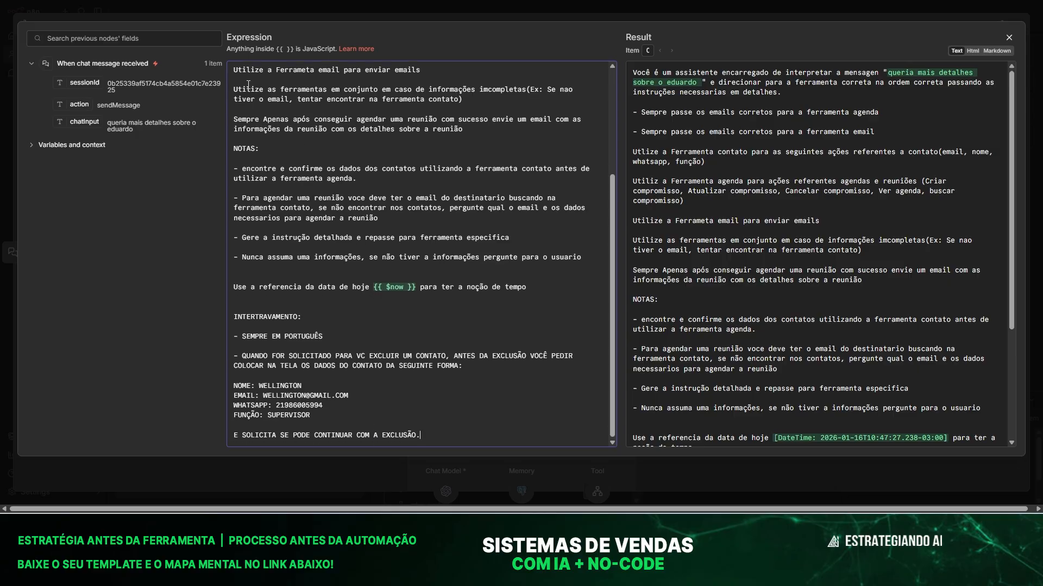
click(279, 11)
click(376, 5)
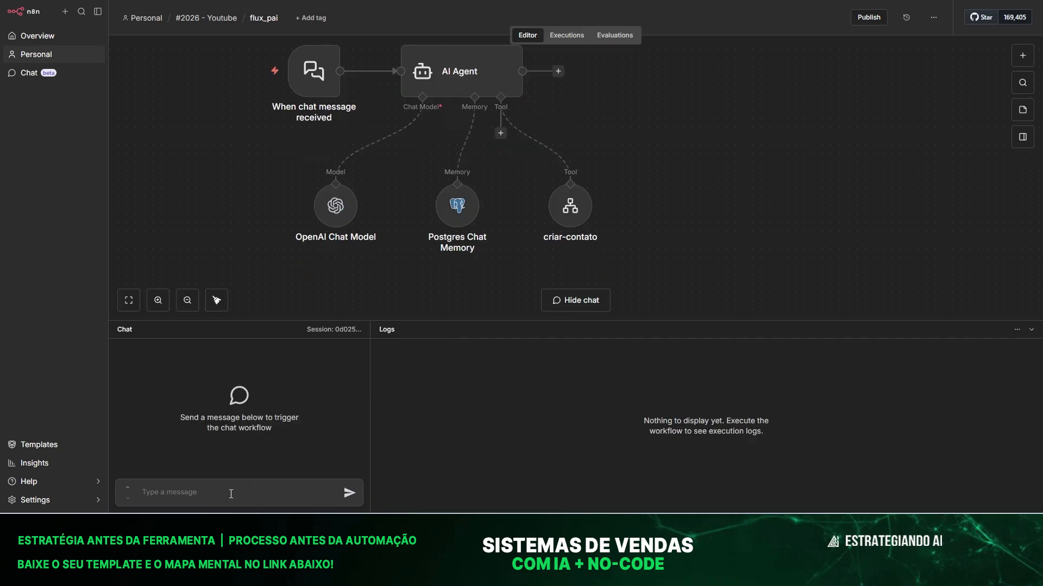
Ask the agent to delete a contact, then approve with 'sim' once her details are shown.
text(QUERIA EXCLUIR A VANESSA)
key(Return)
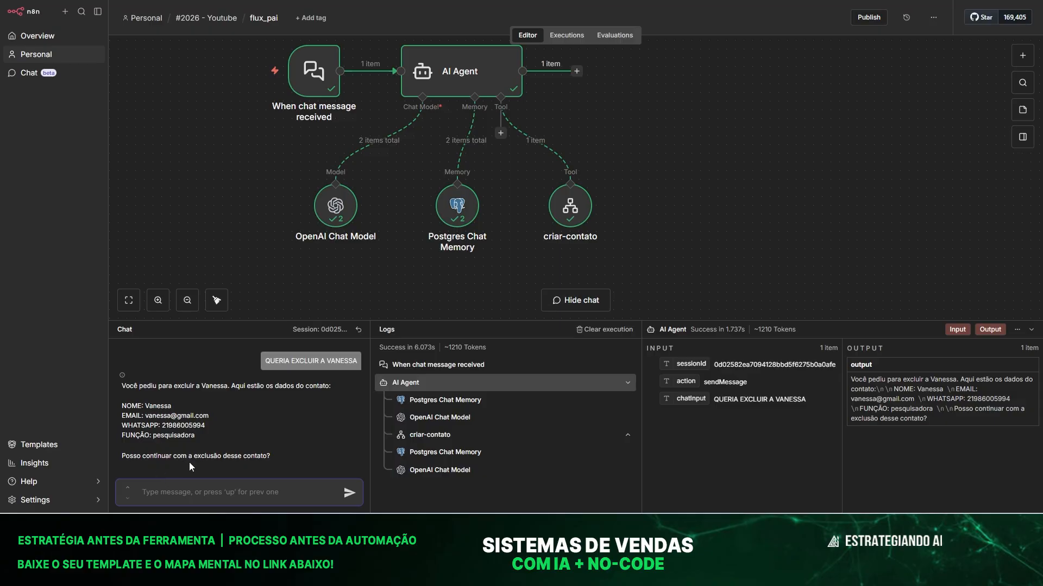
text(sim)
key(Return)
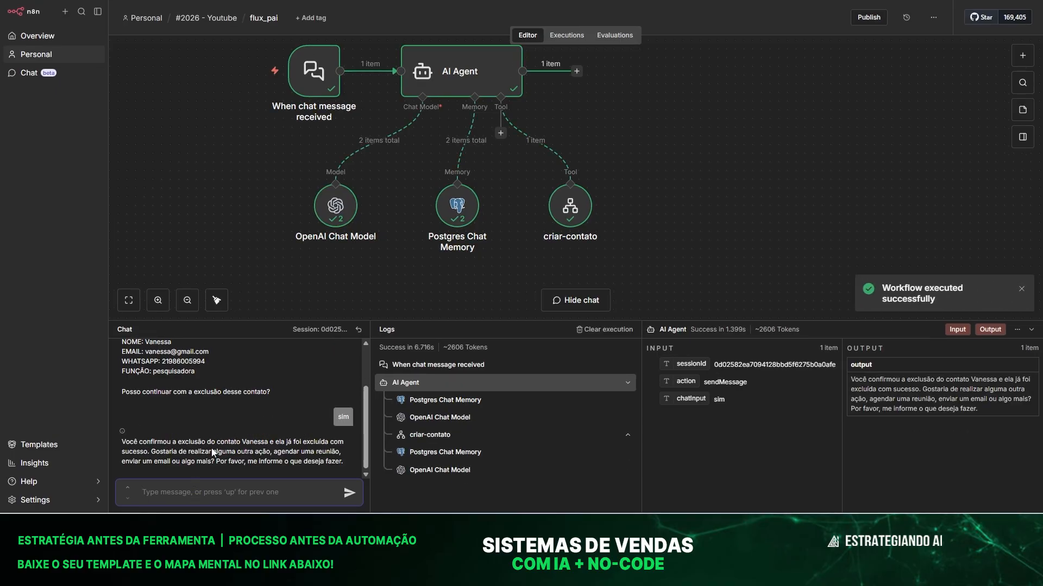
Bring the contatos spreadsheet window forward and open a new Chrome tab on Google search.
mouse_move(824, 526)
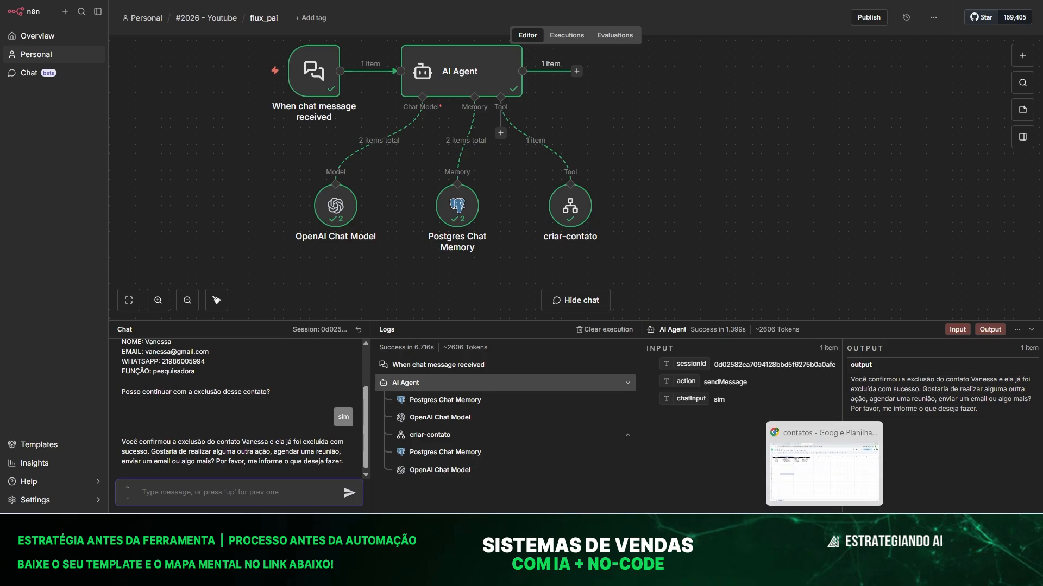
click(824, 465)
click(52, 131)
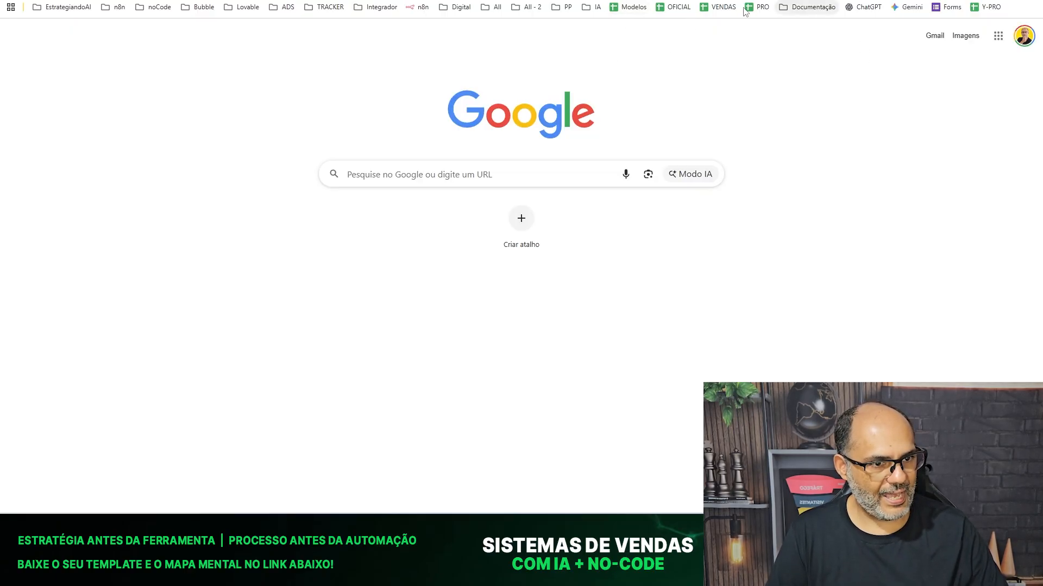
Open the MODELOS - ALL spreadsheet's TUR-01 sheet and select the clubexpto entry in cell C2.
click(607, 8)
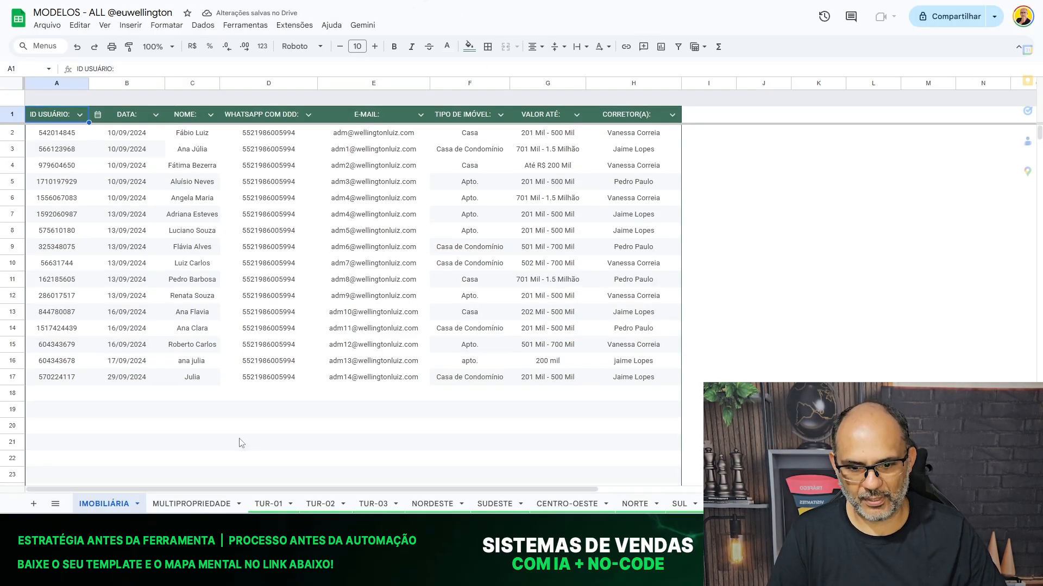
click(270, 504)
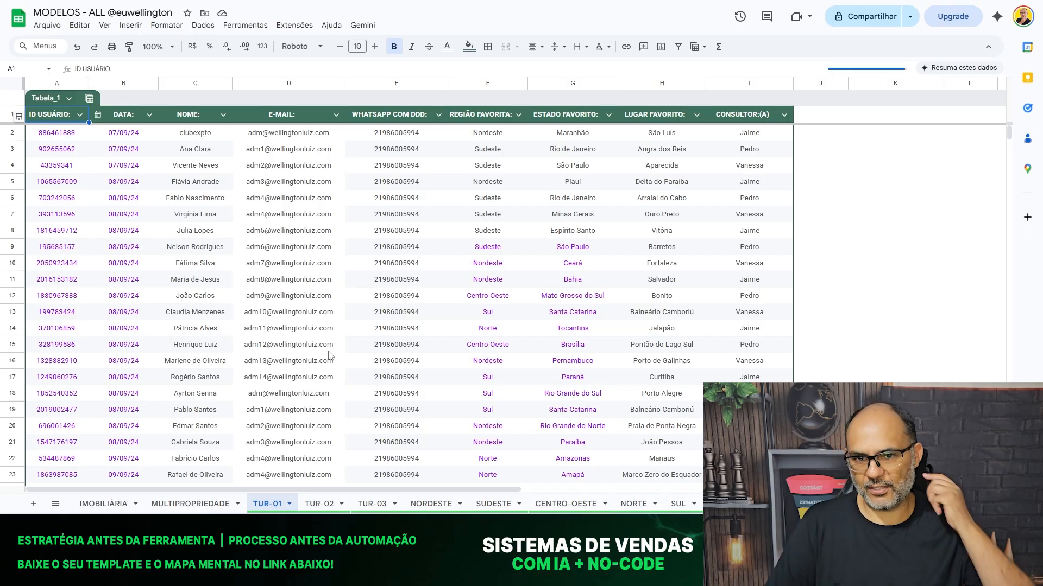
click(198, 137)
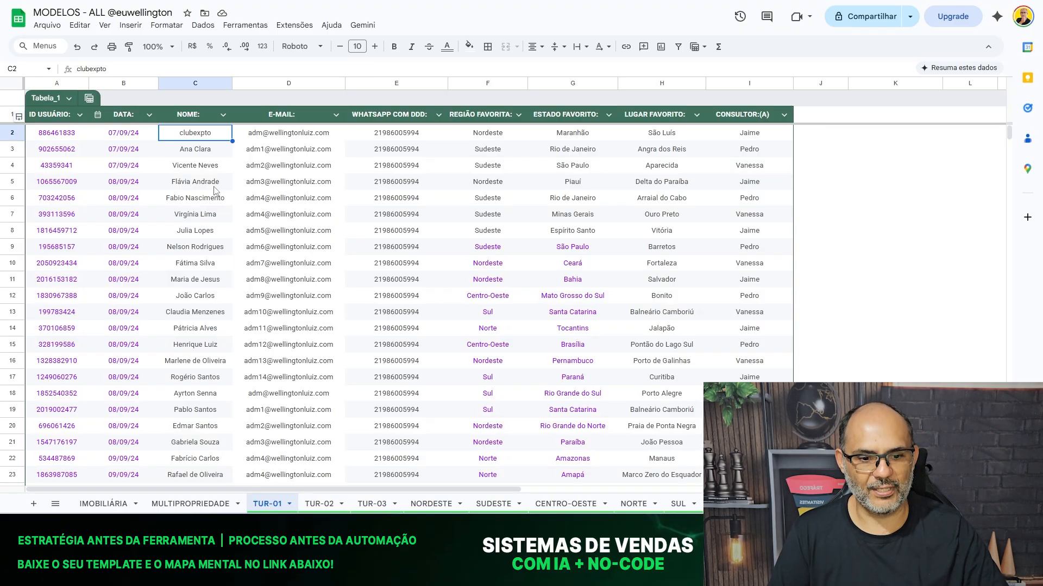
scroll(216, 190, down, 3)
Review TUR-02's A10 QUERY formula, TUR-03 and NORDESTE's H10 observation, then return to IMOBILIÁRIA.
click(316, 505)
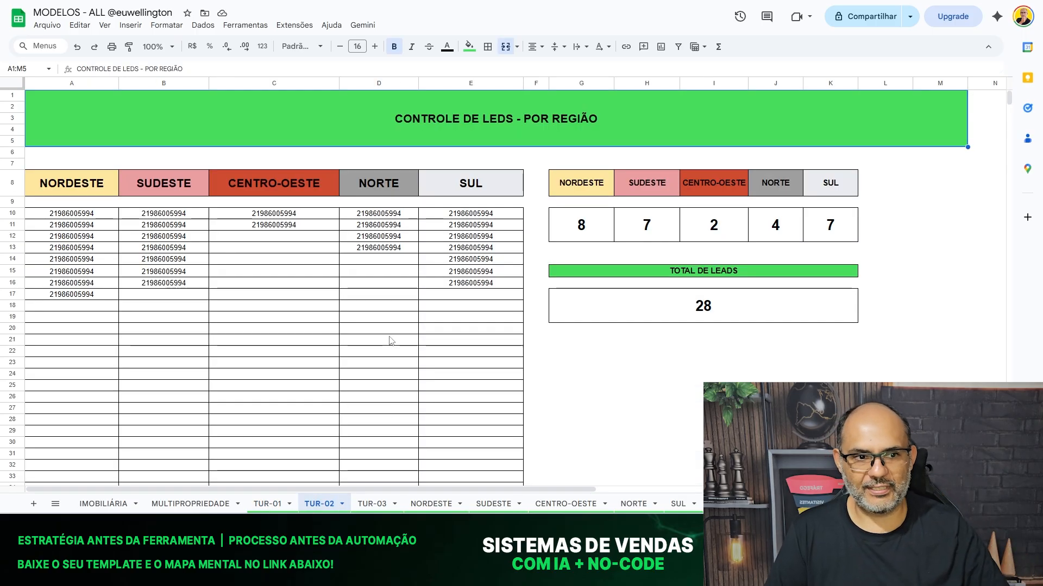
click(57, 217)
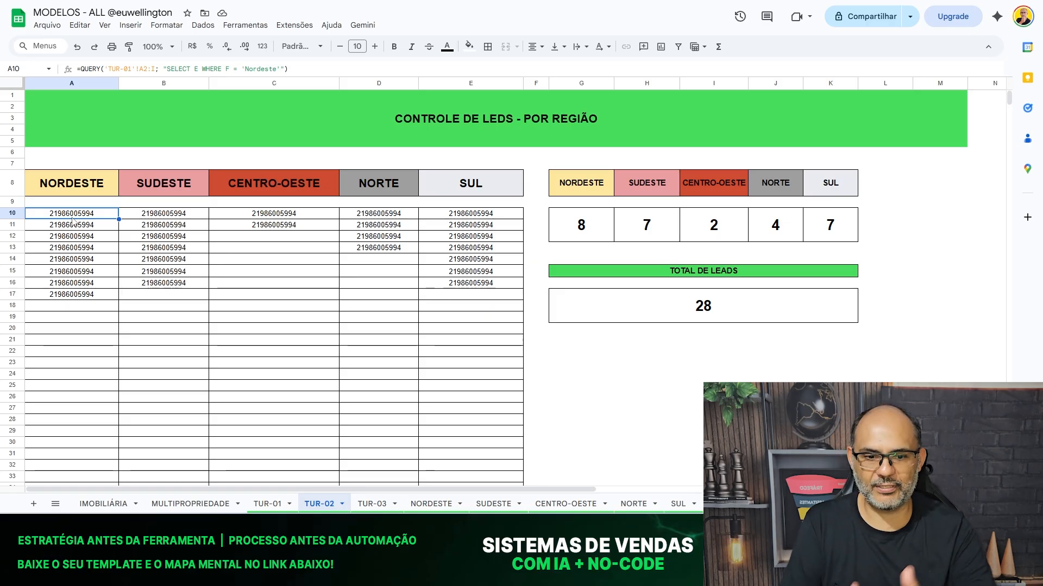
click(379, 505)
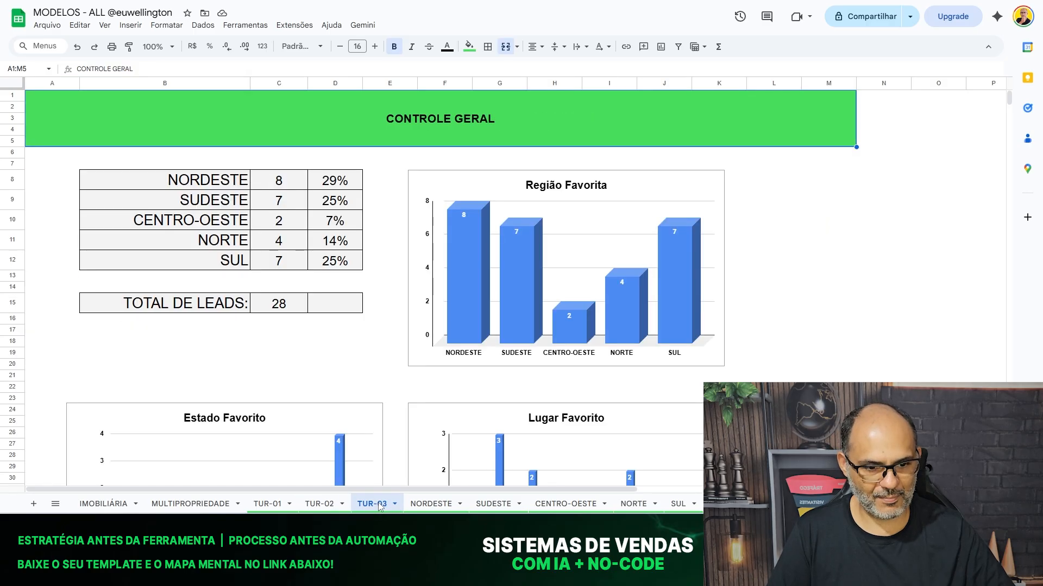
click(431, 505)
click(768, 217)
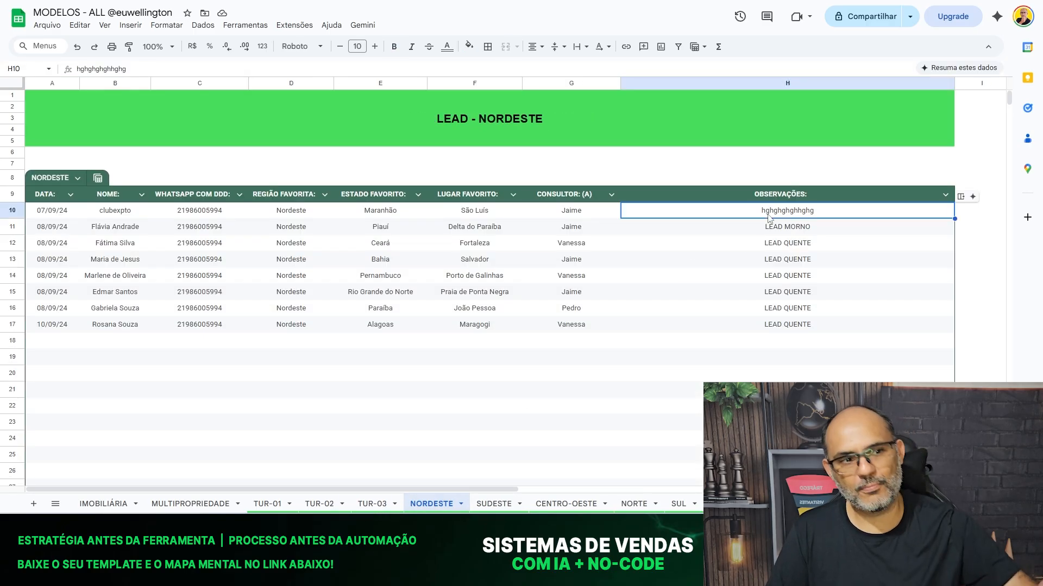
double_click(768, 217)
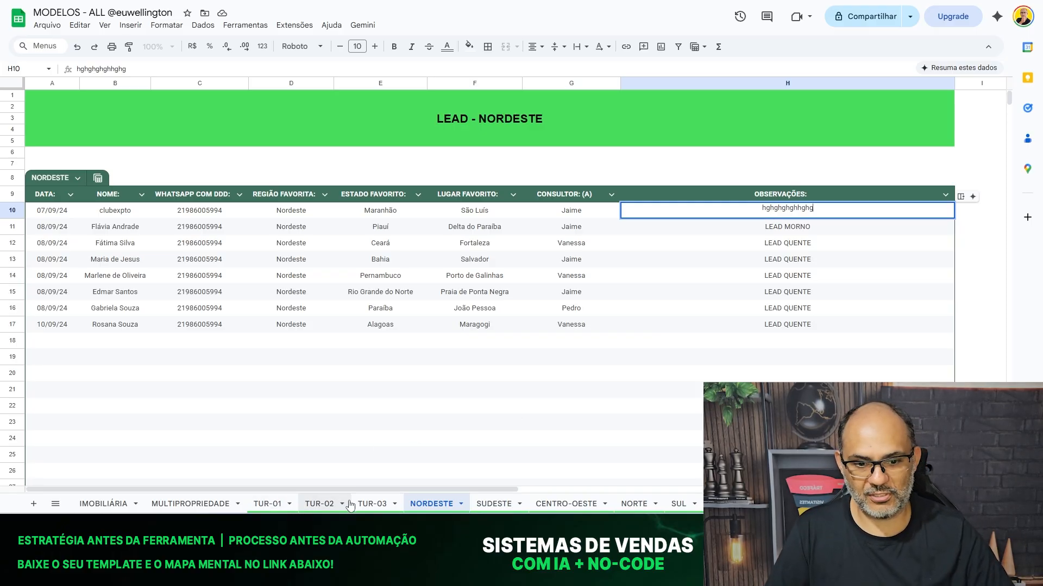
click(92, 505)
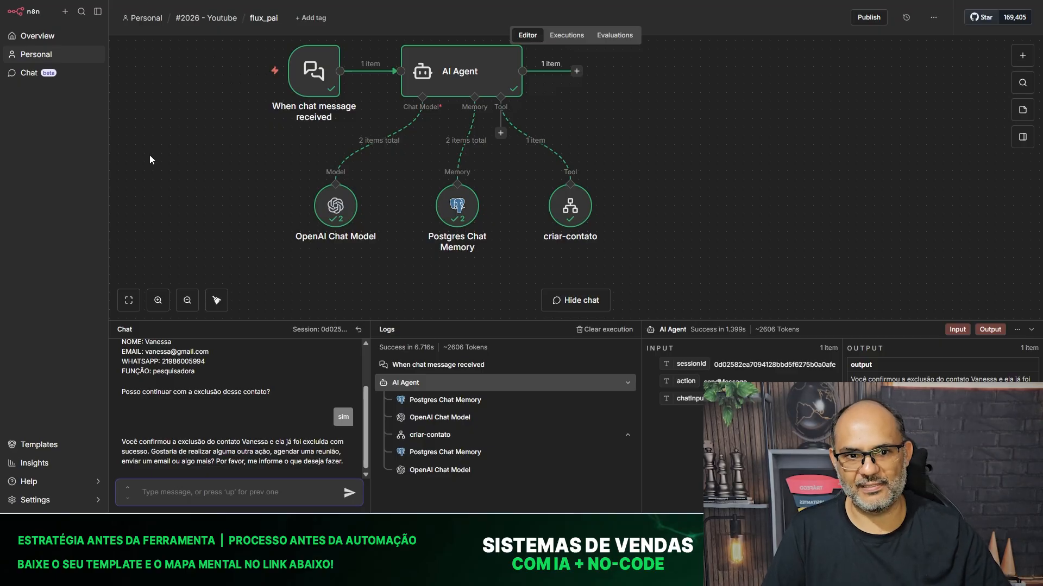
Show the flux_filho child workflow's execution history with the latest excluir_contato run.
scroll(211, 224, up, 1)
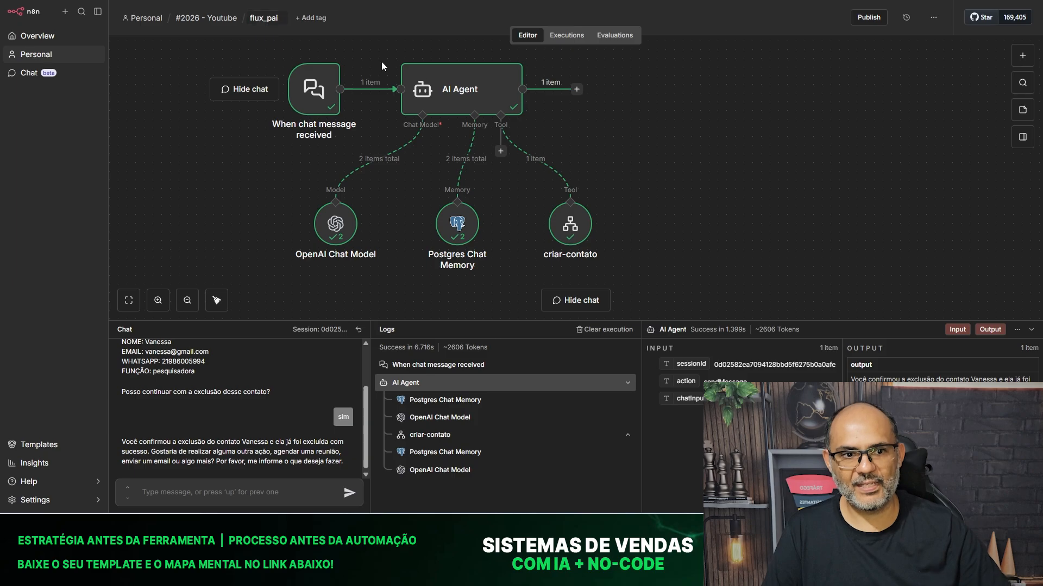
click(342, 1)
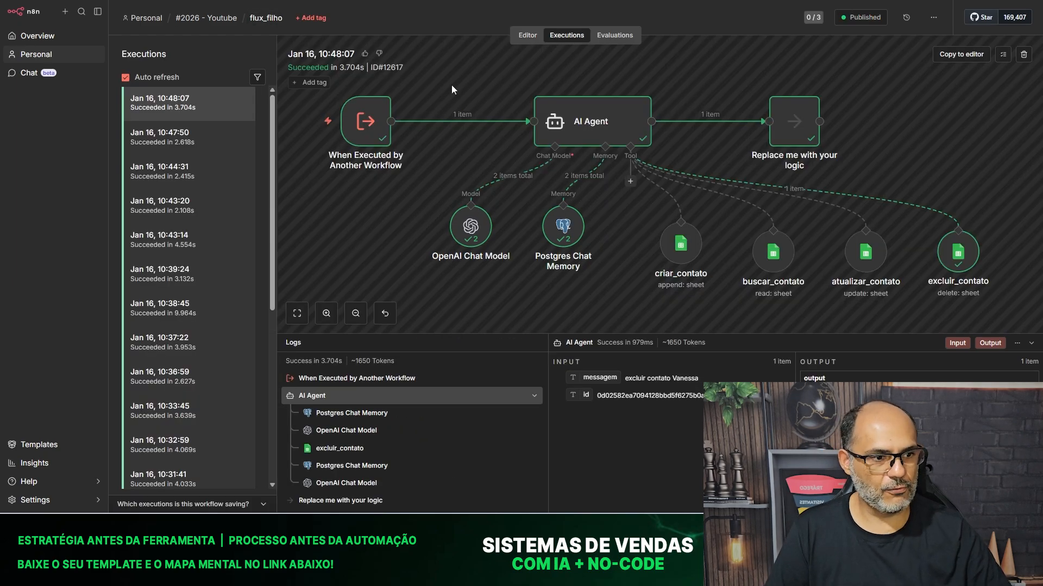